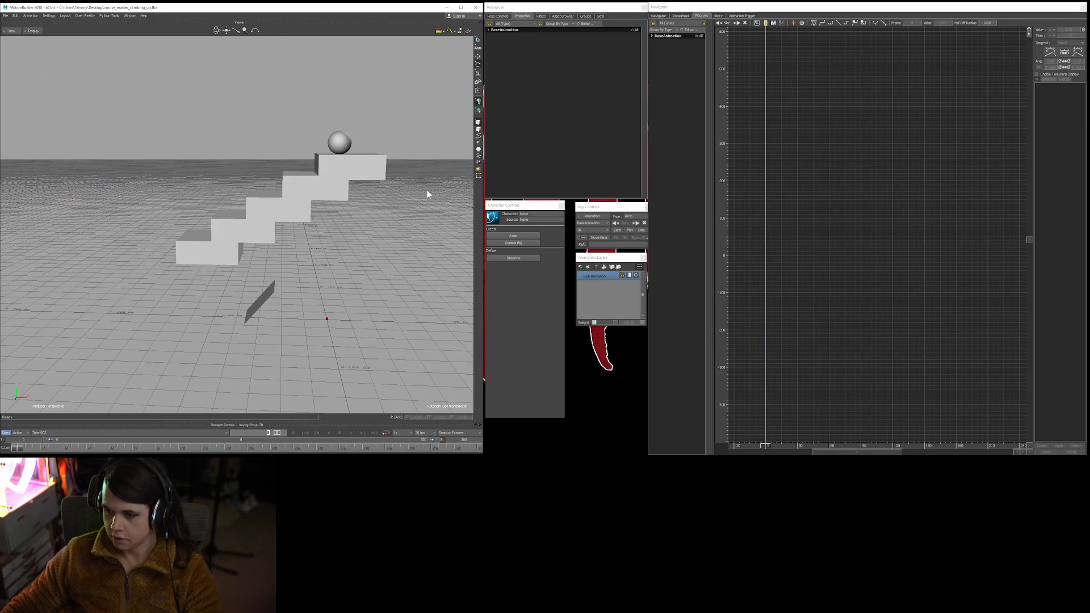
# Play back the ball's staircase animation from the first frame and examine the staircase from the opposite side.
pyautogui.moveTo(18, 449)
pyautogui.mouseDown()
pyautogui.moveTo(258, 447)
pyautogui.moveTo(15, 447)
pyautogui.mouseUp()
pyautogui.press('space')
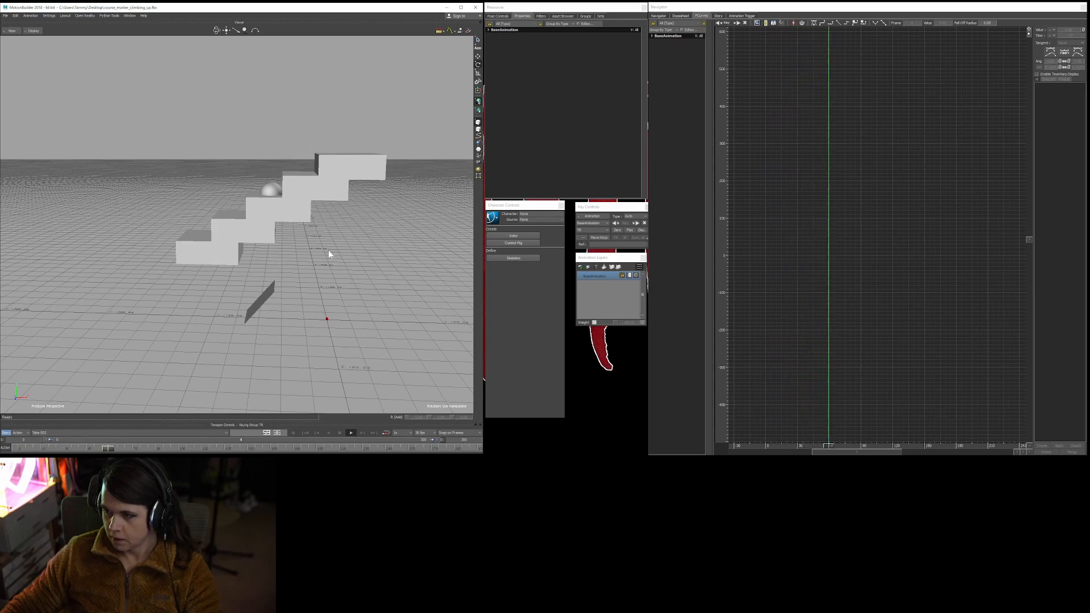
pyautogui.press('Home')
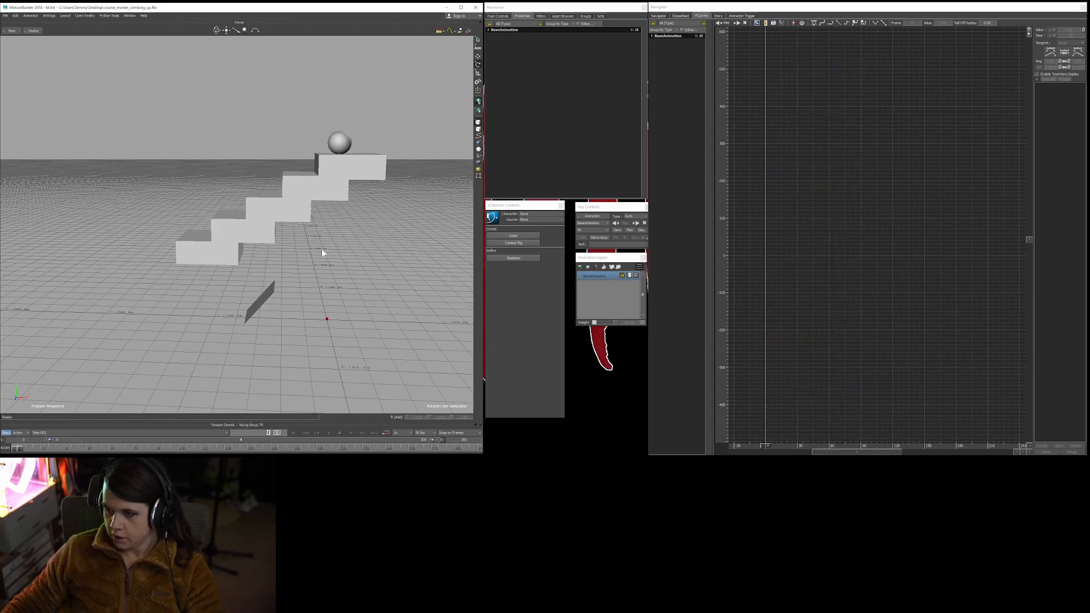
pyautogui.keyDown('shift'); pyautogui.moveTo(363, 277); pyautogui.dragTo(313, 287); pyautogui.keyUp('shift')
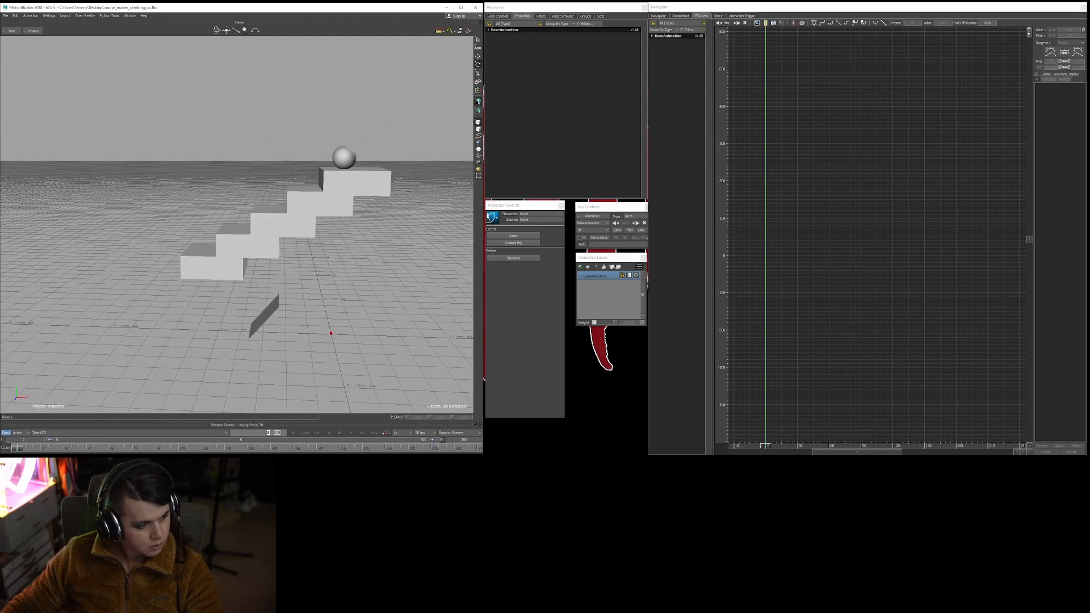
pyautogui.keyDown('ctrl'); pyautogui.keyDown('shift'); pyautogui.moveTo(292, 278); pyautogui.dragTo(185, 326); pyautogui.keyUp('shift'); pyautogui.keyUp('ctrl')
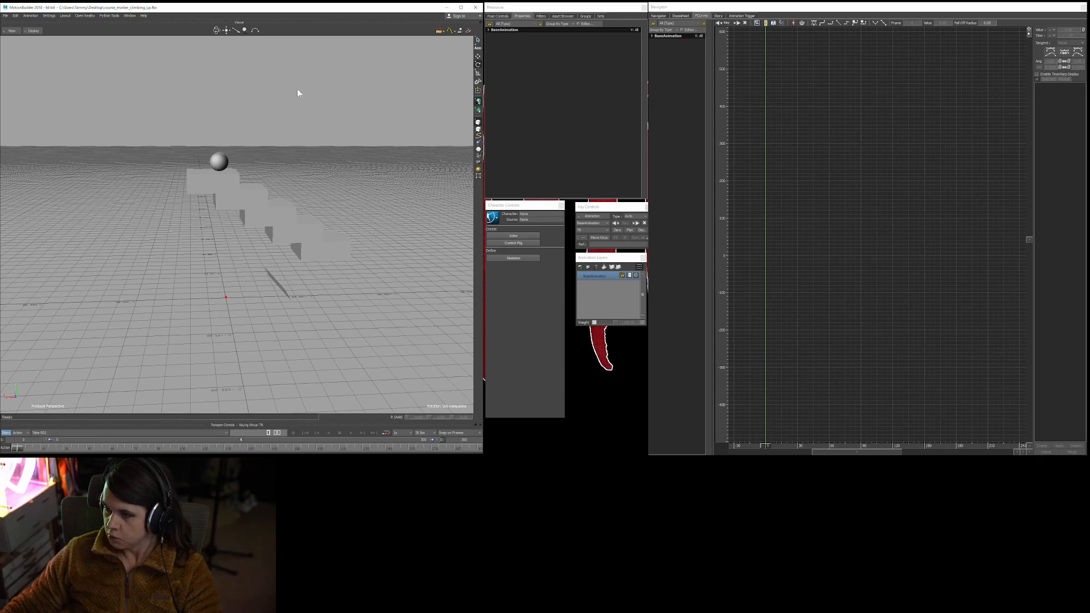
pyautogui.keyDown('shift'); pyautogui.moveTo(268, 306); pyautogui.dragTo(289, 288); pyautogui.keyUp('shift')
pyautogui.hotkey('ctrl', 'space')
pyautogui.hotkey('ctrl', 'Home')
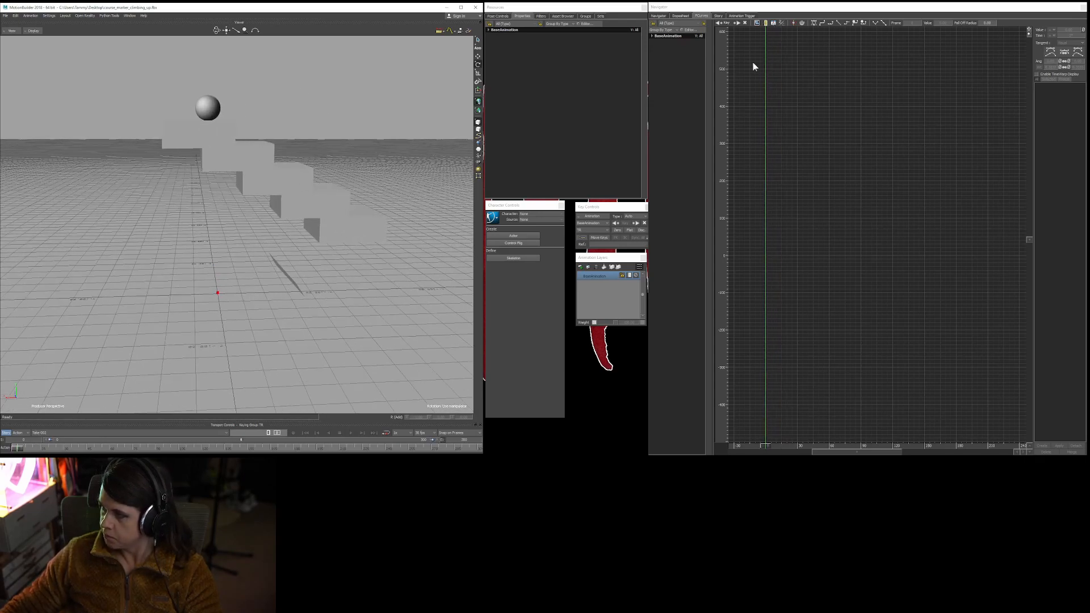
# Add a cylinder and a cube from the Asset Browser's primitive elements to the open area beside the staircase.
pyautogui.click(556, 18)
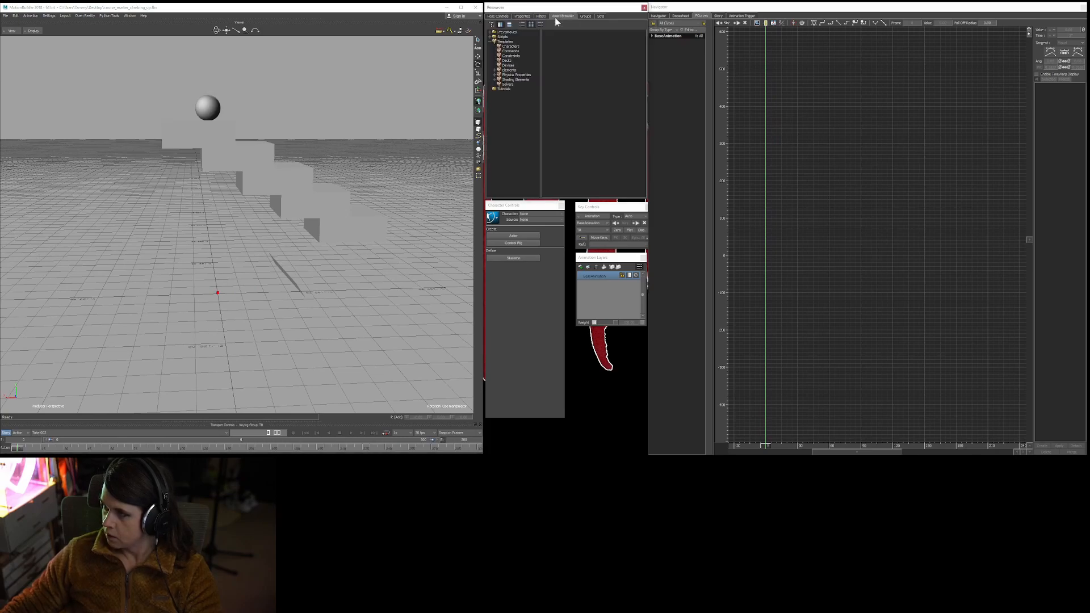
pyautogui.click(498, 70)
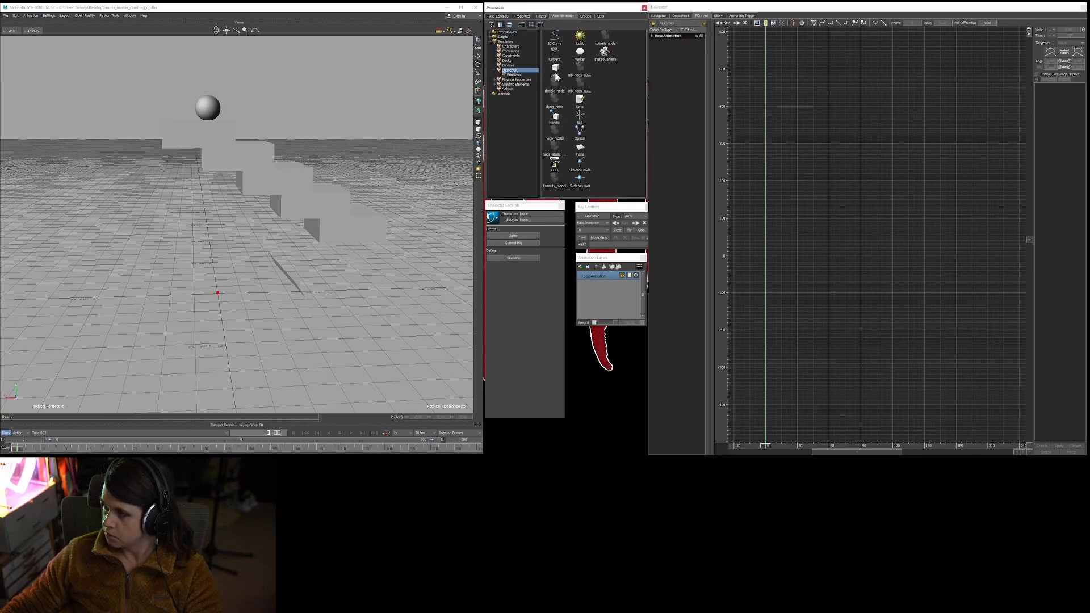
pyautogui.click(514, 75)
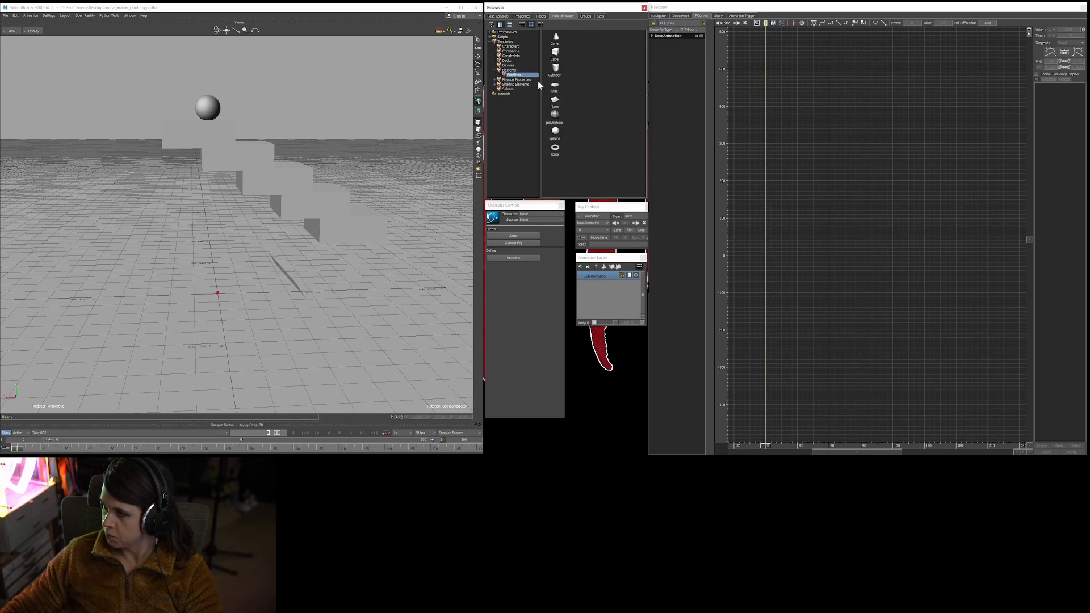
pyautogui.moveTo(556, 73); pyautogui.dragTo(142, 233)
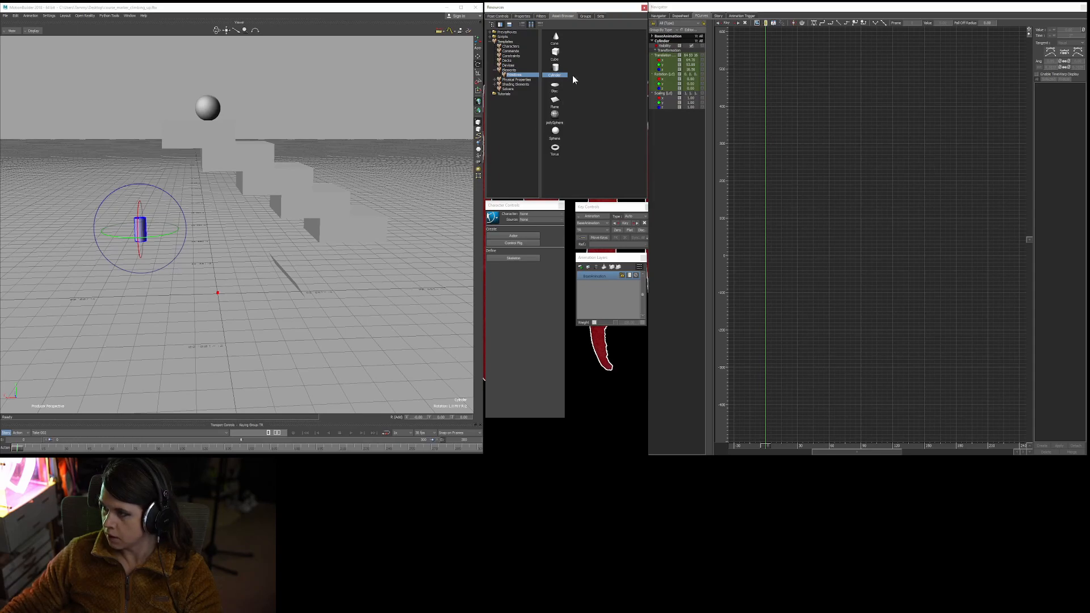
pyautogui.moveTo(555, 54); pyautogui.dragTo(127, 166)
pyautogui.keyDown('ctrl'); pyautogui.moveTo(172, 200); pyautogui.dragTo(349, 221); pyautogui.keyUp('ctrl')
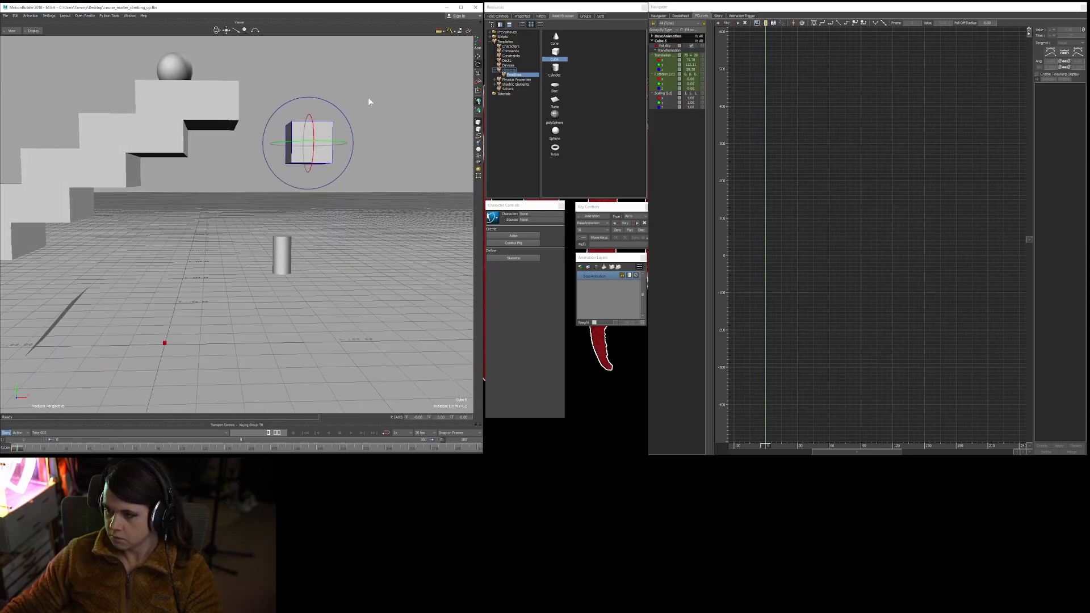
# Switch the cube to translation mode and set the keying group to Selected Properties for its translation channels.
pyautogui.press('t')
pyautogui.keyDown('ctrl'); pyautogui.keyDown('shift'); pyautogui.moveTo(353, 147); pyautogui.dragTo(340, 210); pyautogui.keyUp('shift'); pyautogui.keyUp('ctrl')
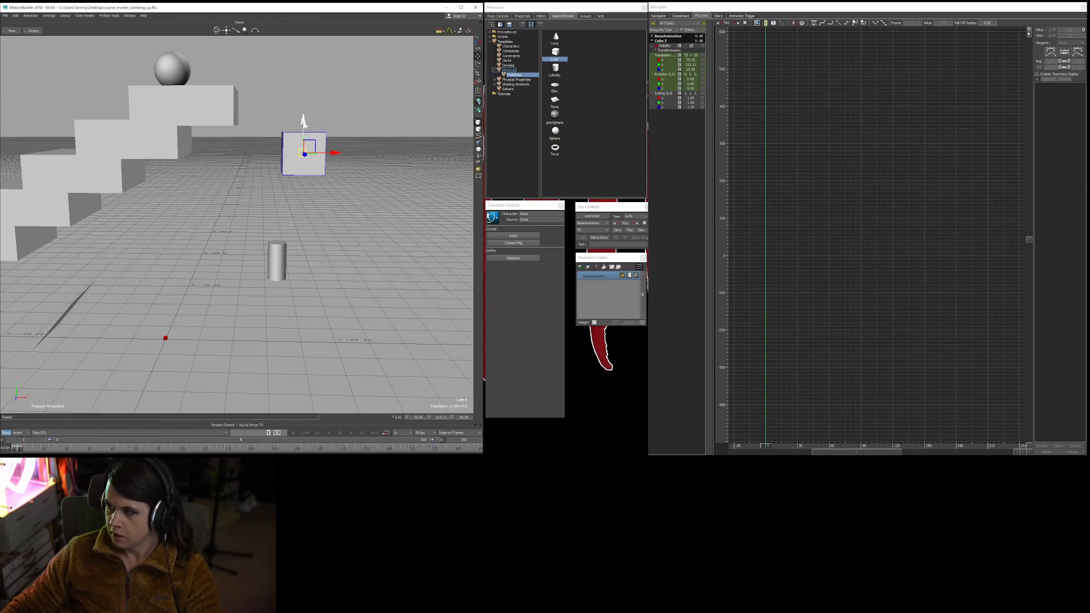
pyautogui.click(668, 57)
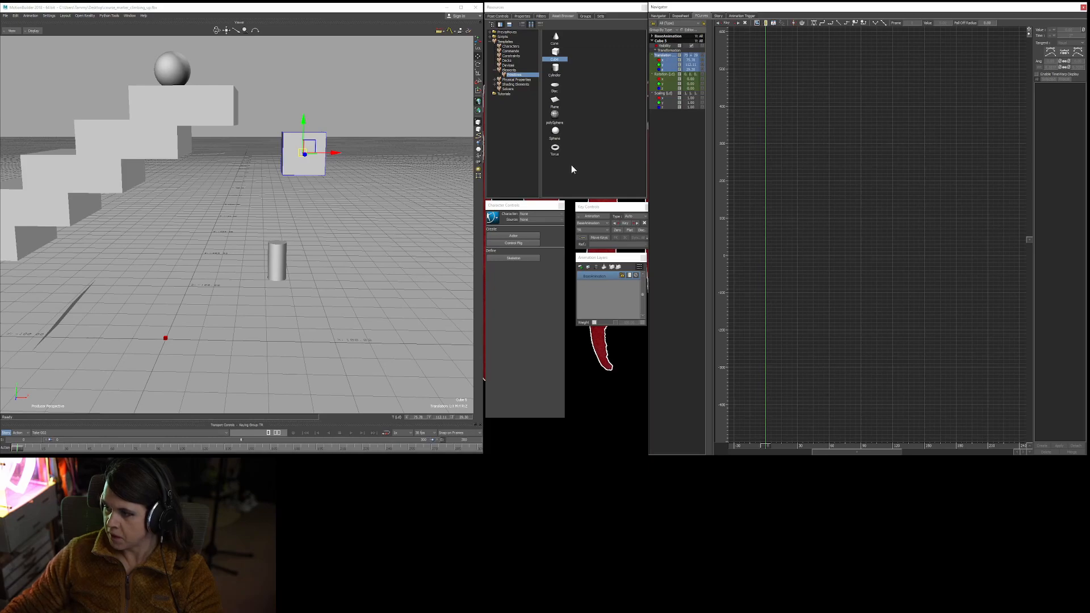
pyautogui.click(595, 269)
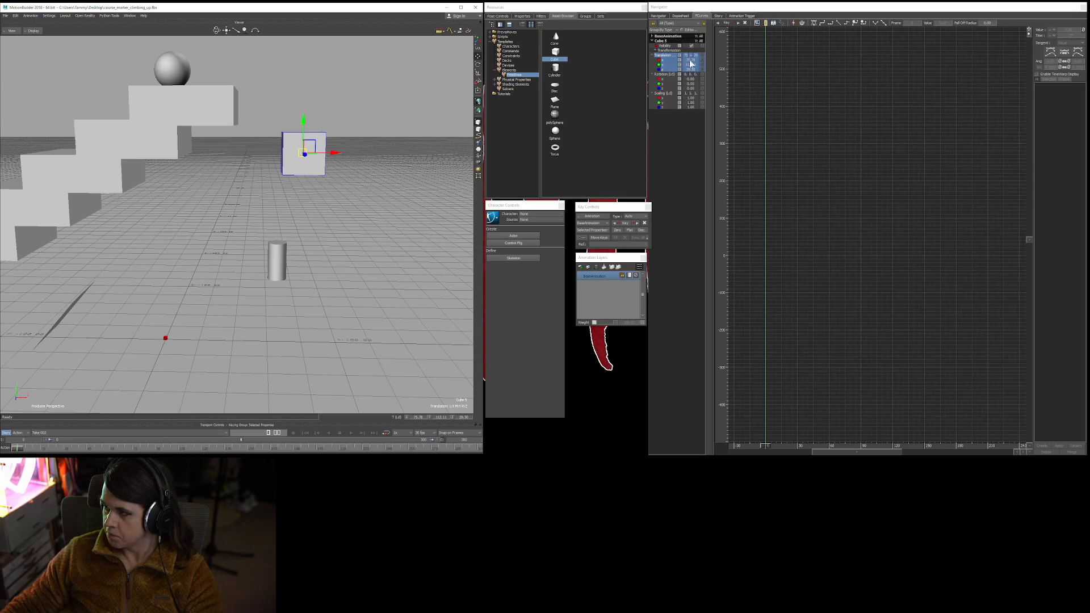
pyautogui.click(663, 64)
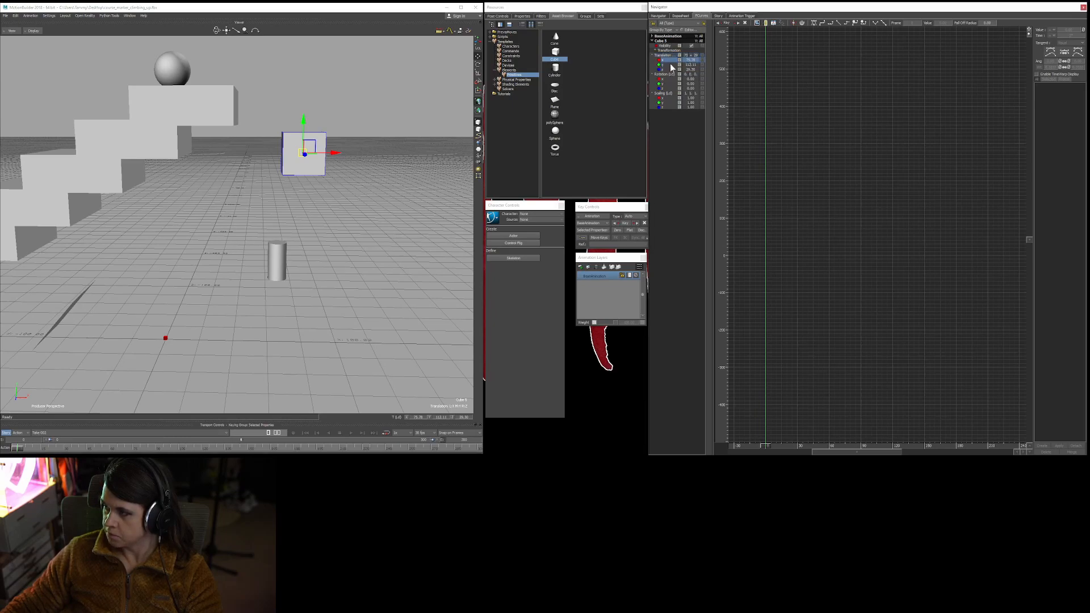
pyautogui.click(662, 69)
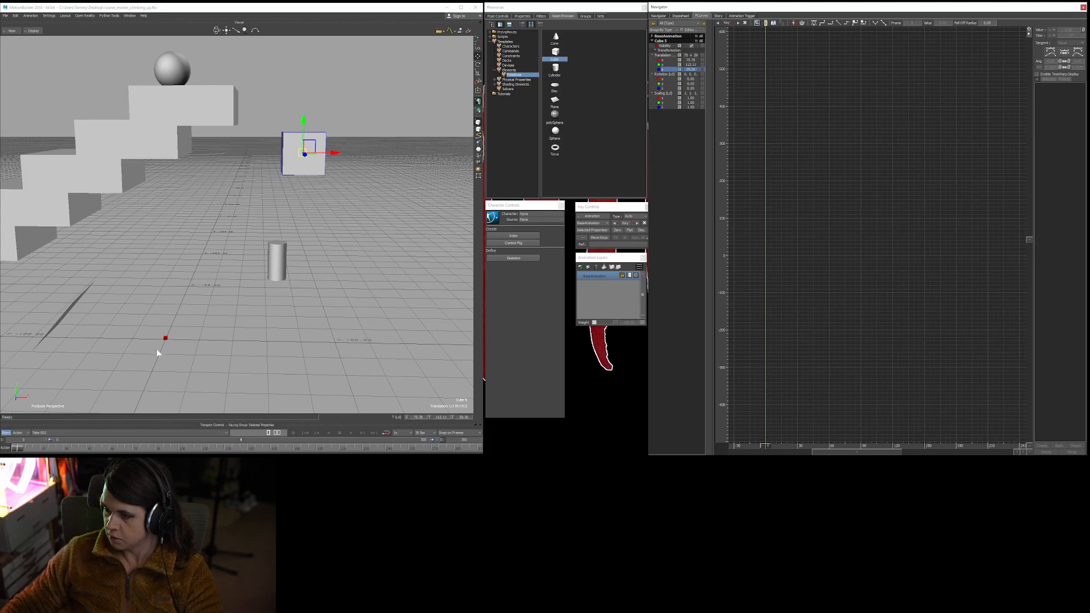
# Zero and key the new cube's X, Y and Z translation so it sits at the world origin.
pyautogui.keyDown('shift'); pyautogui.moveTo(192, 281); pyautogui.dragTo(296, 259); pyautogui.keyUp('shift')
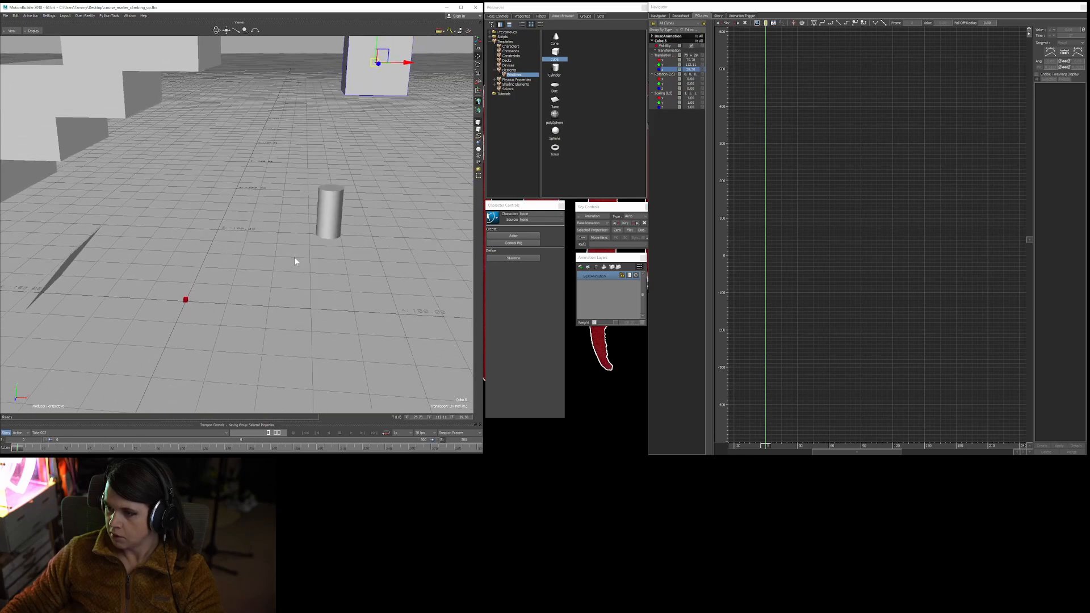
pyautogui.keyDown('ctrl'); pyautogui.moveTo(415, 147); pyautogui.dragTo(363, 130); pyautogui.keyUp('ctrl')
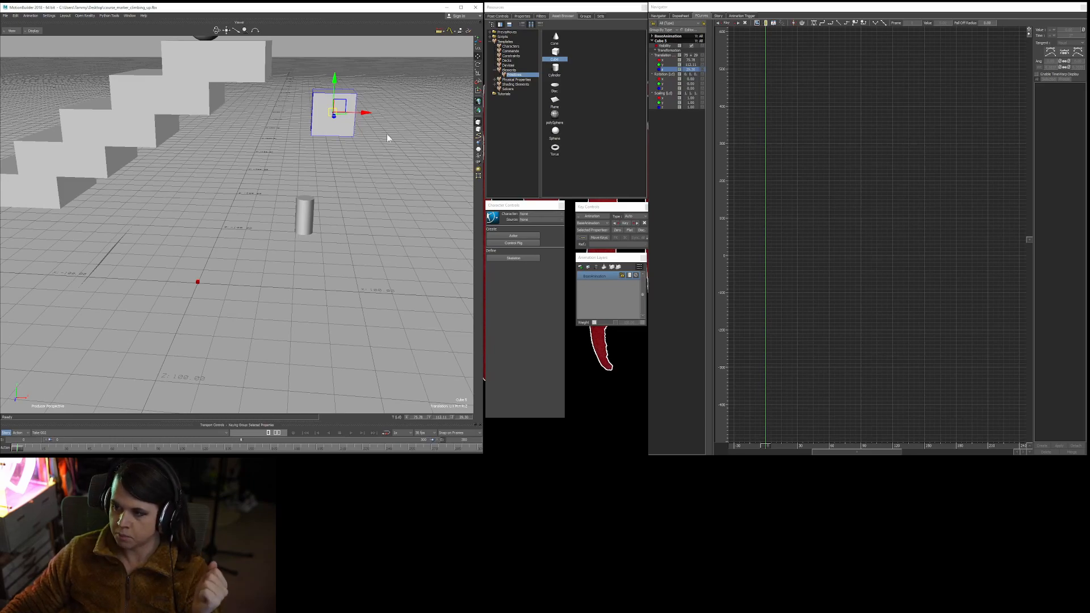
pyautogui.click(314, 79)
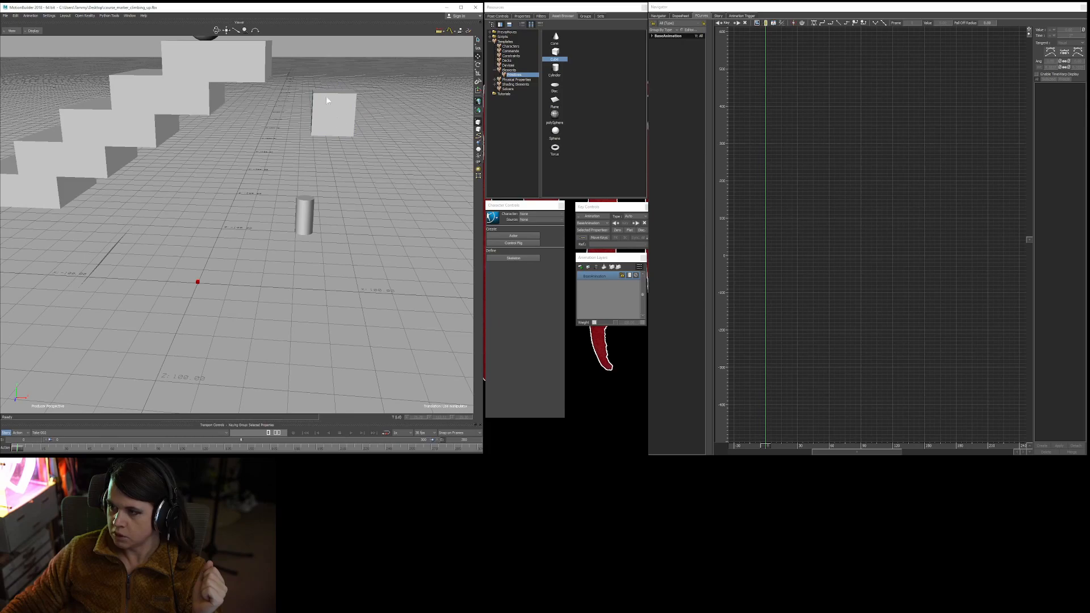
pyautogui.click(341, 105)
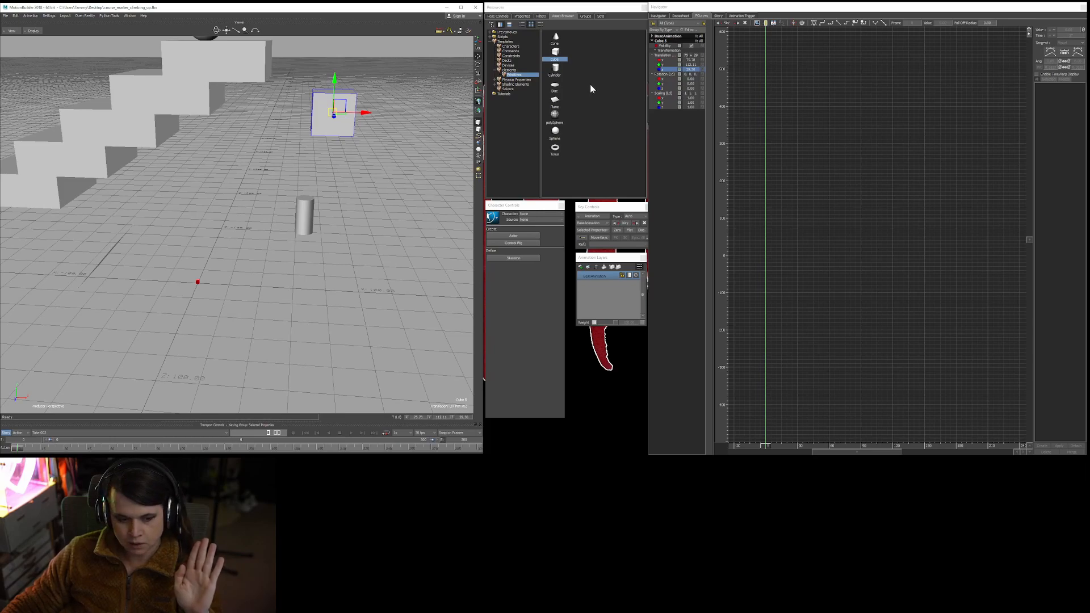
pyautogui.click(669, 56)
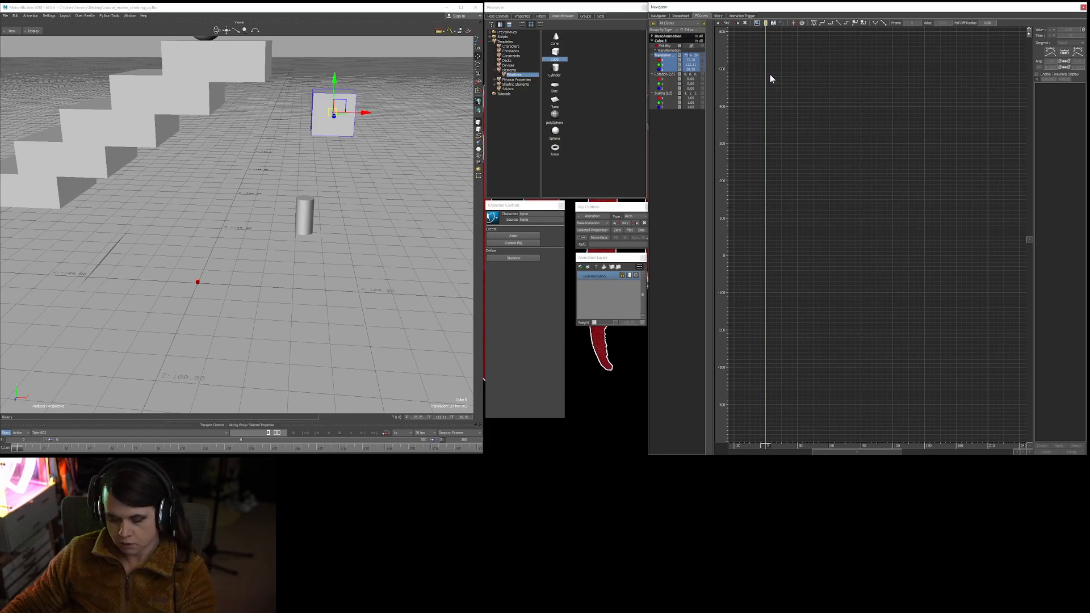
pyautogui.hotkey('shift', 'z')
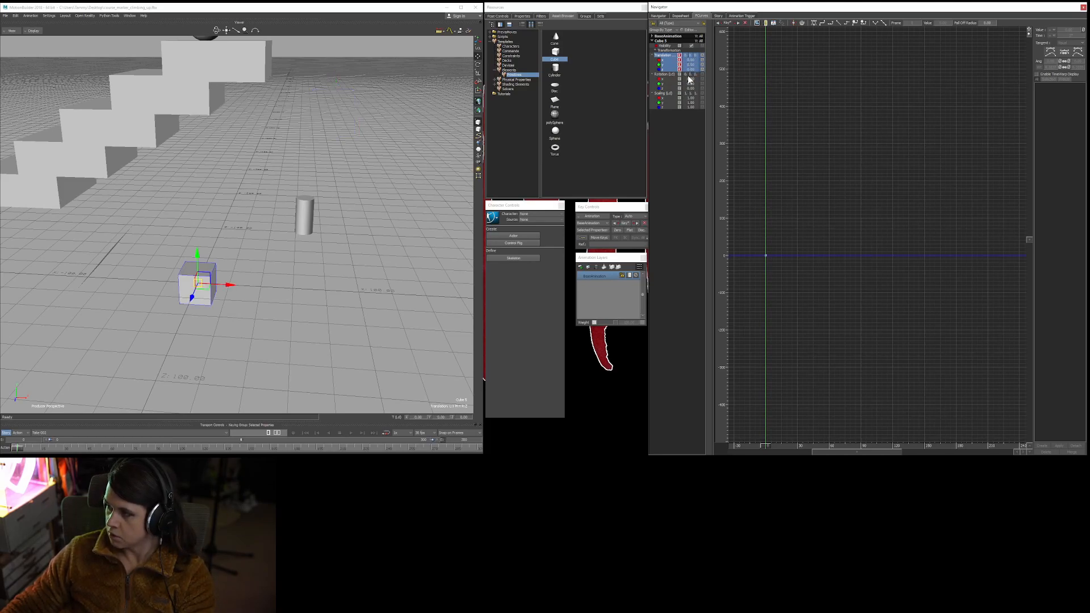
# Tilt the cube with the Rotate tool and zero its rotation on all three axes with a key.
pyautogui.click(664, 74)
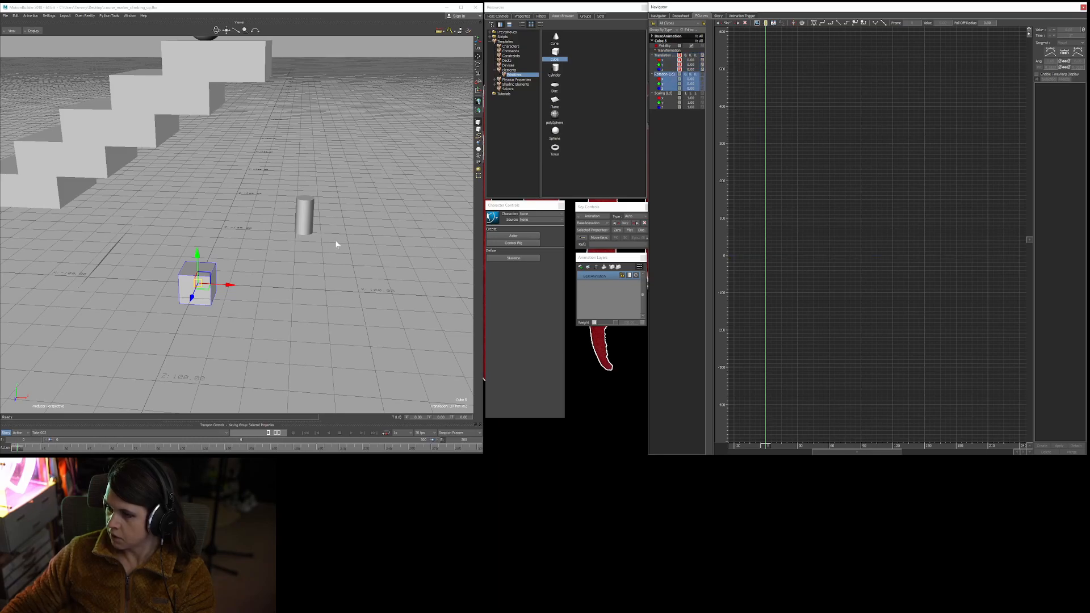
pyautogui.press('r')
pyautogui.moveTo(217, 274); pyautogui.dragTo(217, 309)
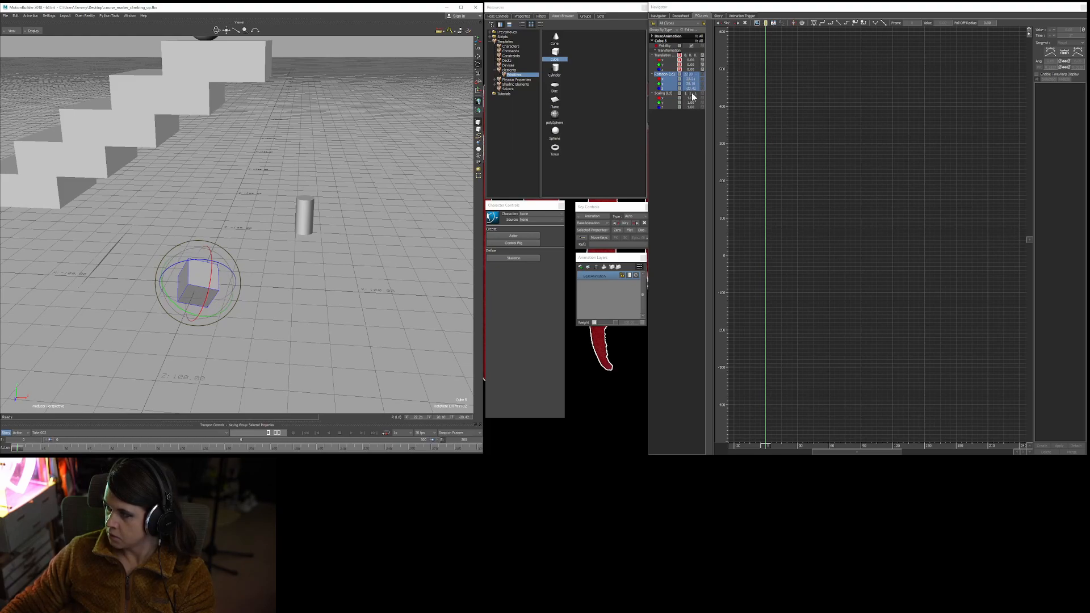
pyautogui.click(663, 73)
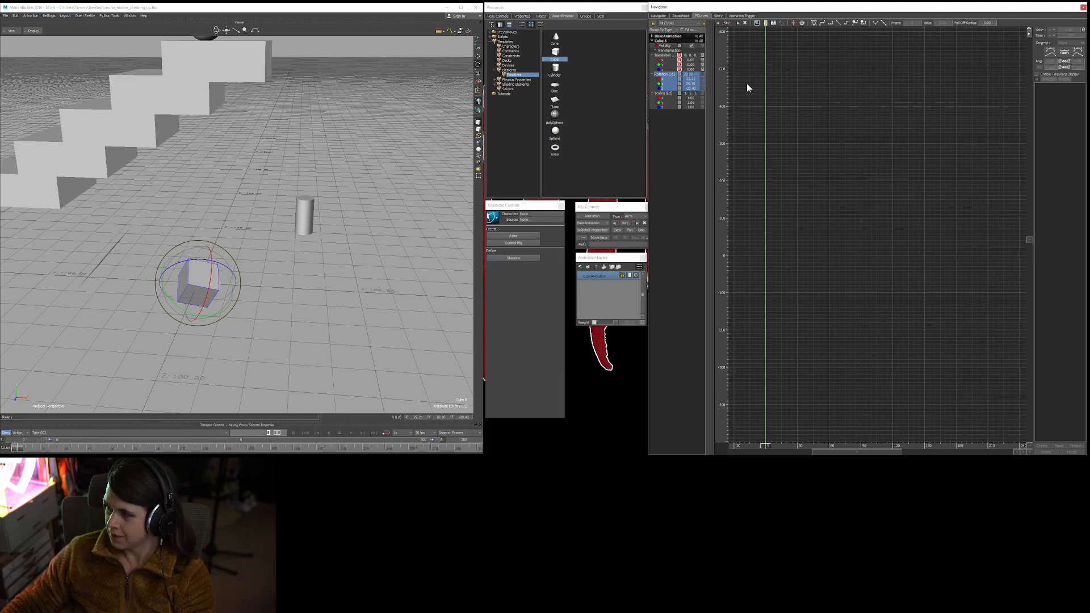
pyautogui.hotkey('ctrl', 'z')
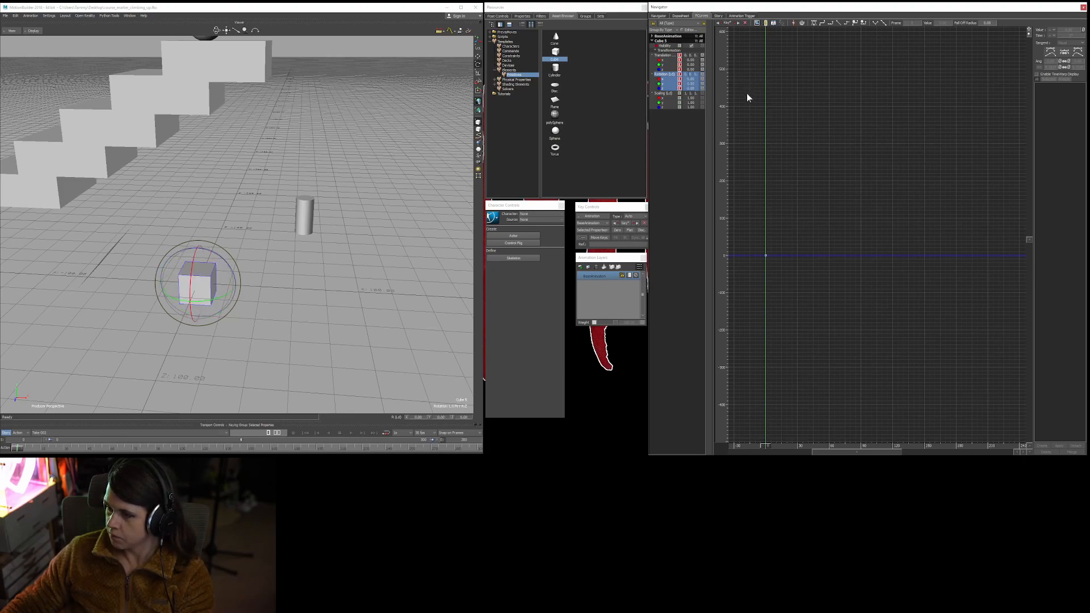
# Examine the cube's placement at the world origin and its translation and rotation channels from several view angles.
pyautogui.click(665, 55)
pyautogui.click(669, 74)
pyautogui.click(242, 243)
pyautogui.keyDown('shift'); pyautogui.moveTo(250, 358); pyautogui.dragTo(295, 161); pyautogui.keyUp('shift')
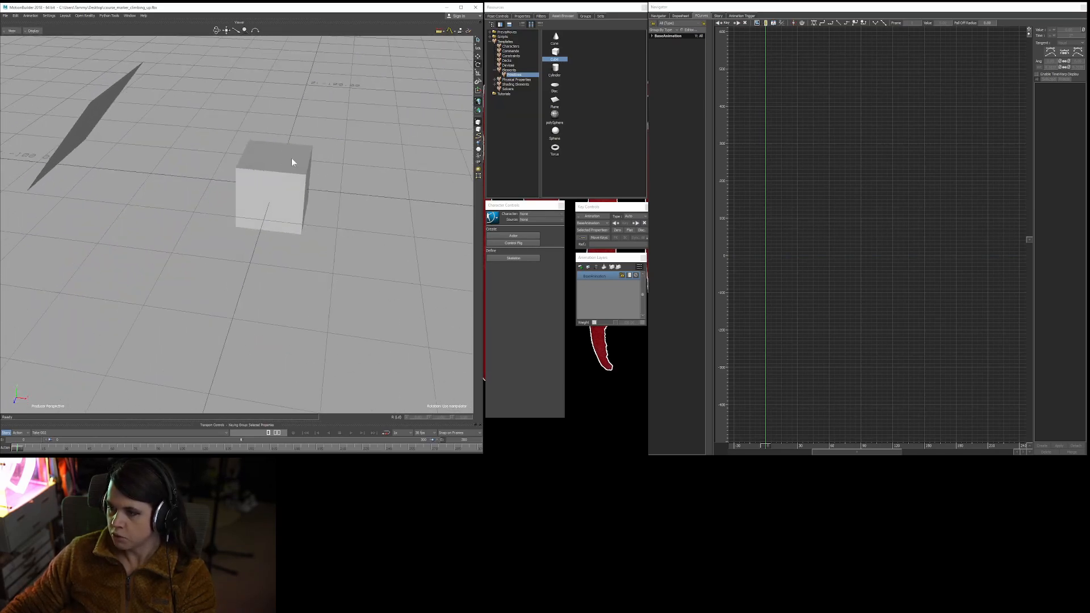
pyautogui.click(260, 181)
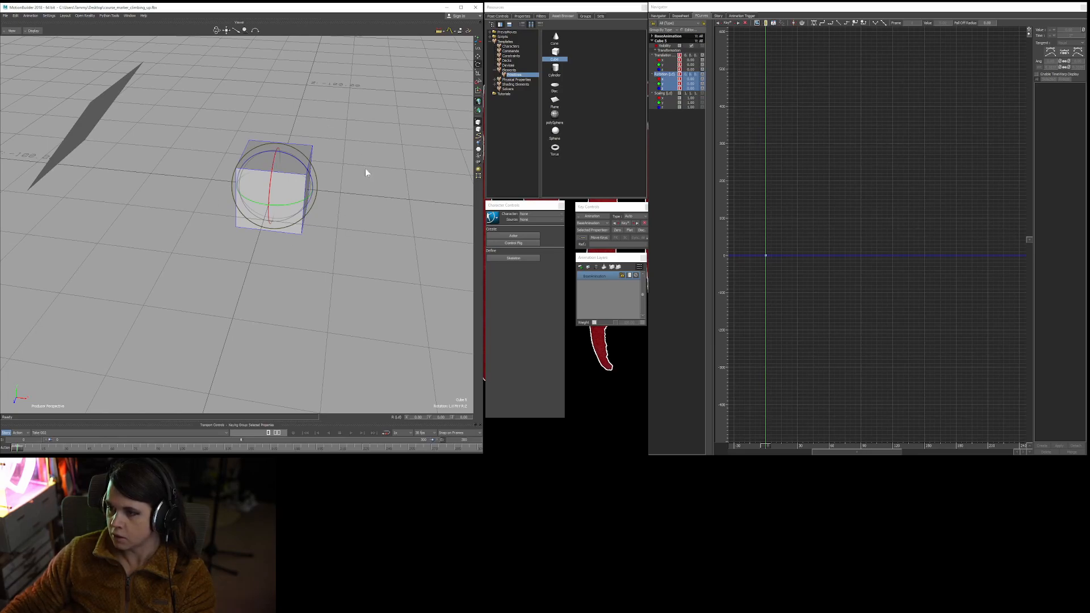
pyautogui.keyDown('ctrl'); pyautogui.keyDown('shift'); pyautogui.moveTo(377, 168); pyautogui.dragTo(323, 238); pyautogui.keyUp('shift'); pyautogui.keyUp('ctrl')
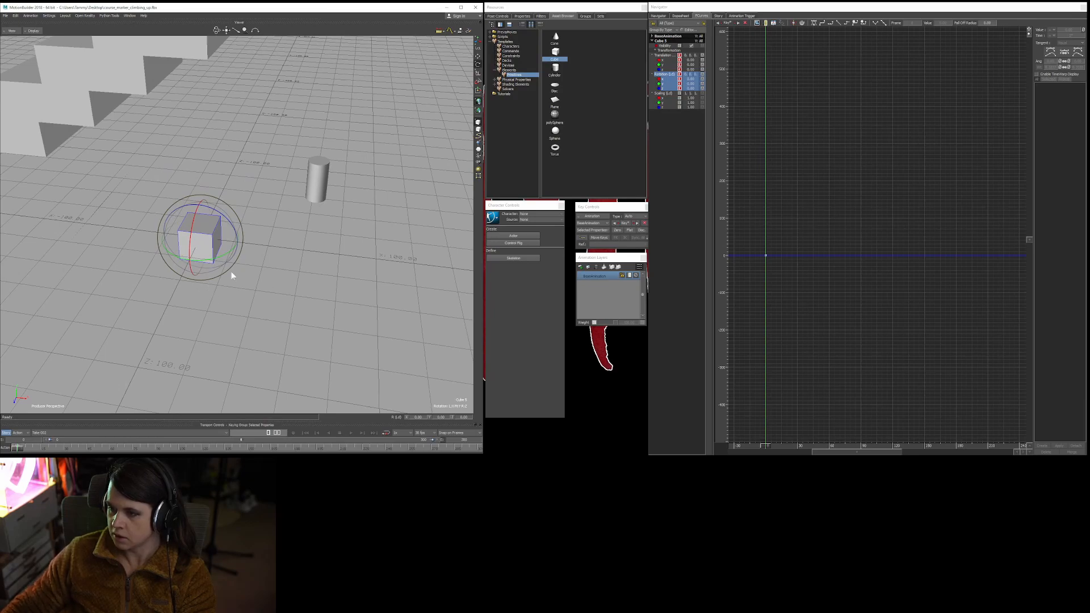
pyautogui.keyDown('ctrl'); pyautogui.moveTo(381, 198); pyautogui.dragTo(96, 263); pyautogui.keyUp('ctrl')
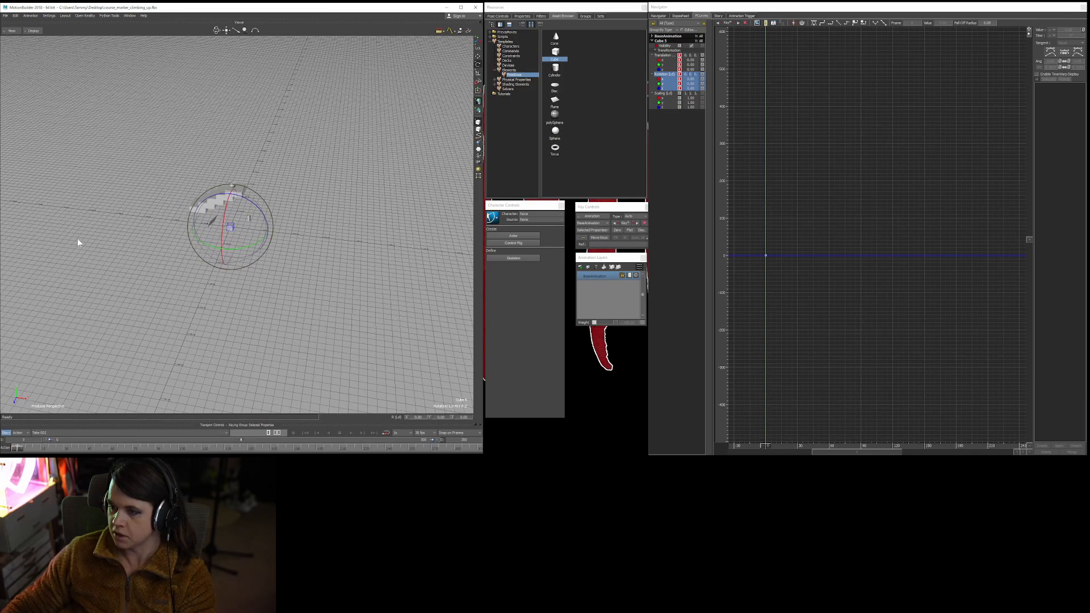
pyautogui.keyDown('ctrl'); pyautogui.keyDown('shift'); pyautogui.moveTo(236, 315); pyautogui.dragTo(256, 295); pyautogui.keyUp('shift'); pyautogui.keyUp('ctrl')
pyautogui.keyDown('ctrl'); pyautogui.moveTo(360, 193); pyautogui.dragTo(362, 261); pyautogui.keyUp('ctrl')
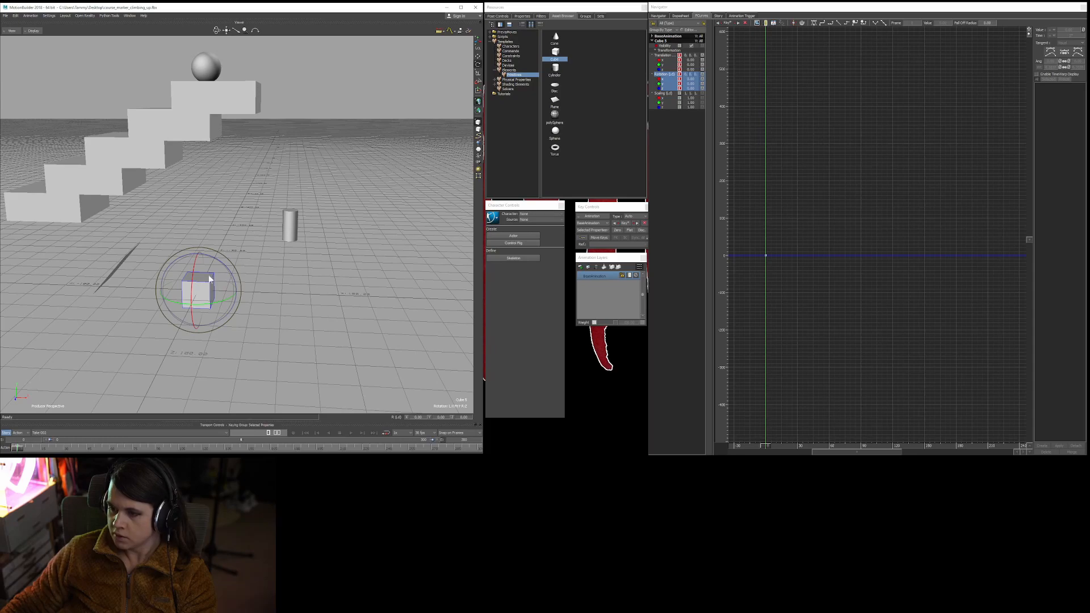
# Scale the cylinder into a tall, thin pole by narrowing it and stretching it along its height.
pyautogui.click(290, 223)
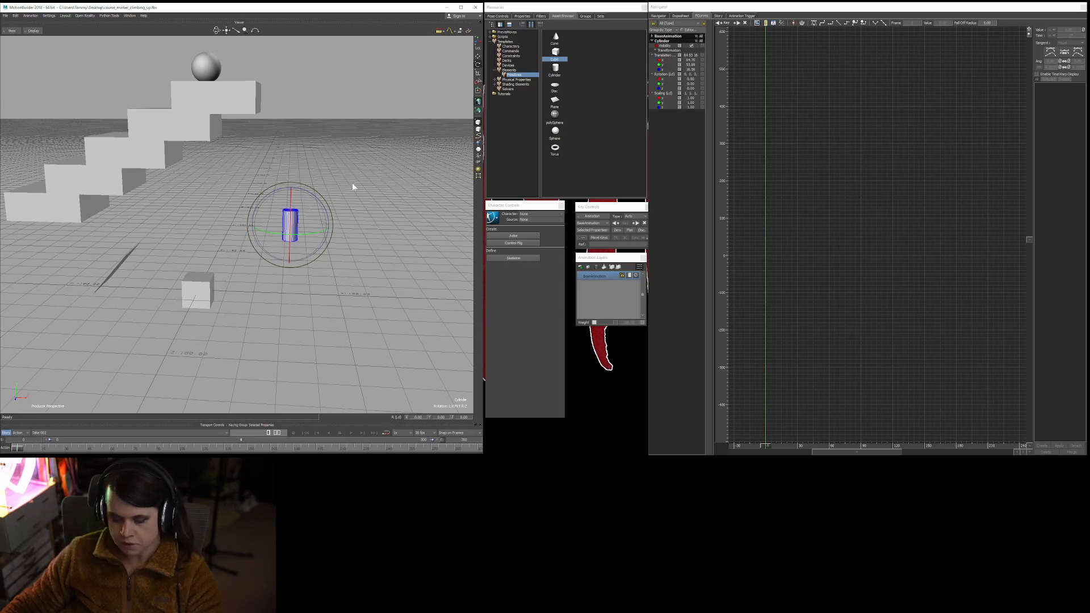
pyautogui.click(311, 200)
pyautogui.click(291, 226)
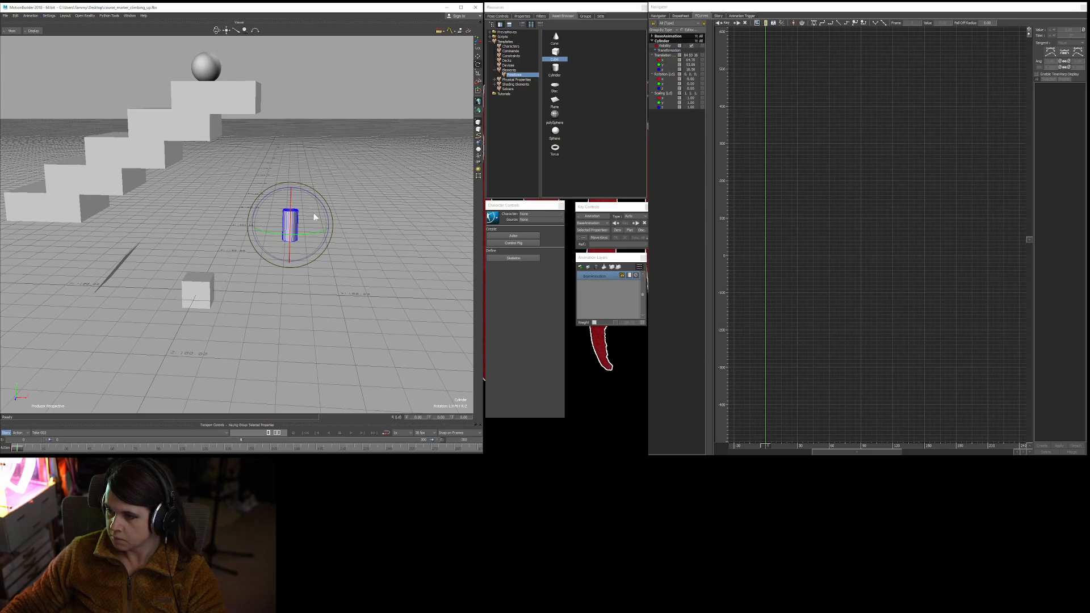
pyautogui.press('s')
pyautogui.moveTo(299, 185); pyautogui.dragTo(287, 97)
pyautogui.moveTo(287, 227); pyautogui.dragTo(293, 155)
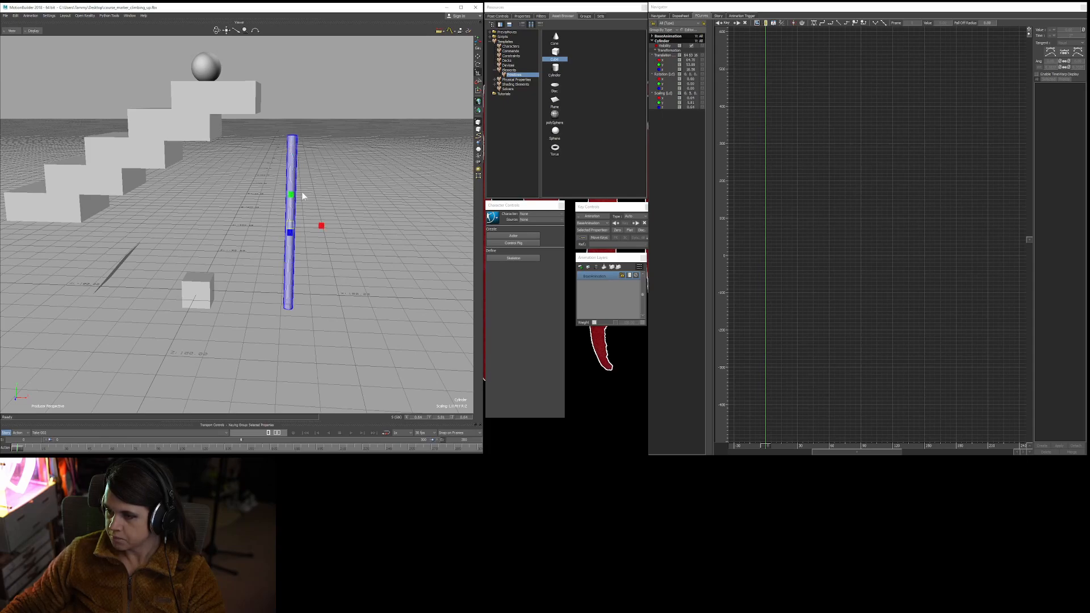
pyautogui.moveTo(290, 225); pyautogui.dragTo(298, 186)
# Move the tall cylinder upward and farther away from the staircase, and deselect it.
pyautogui.press('t')
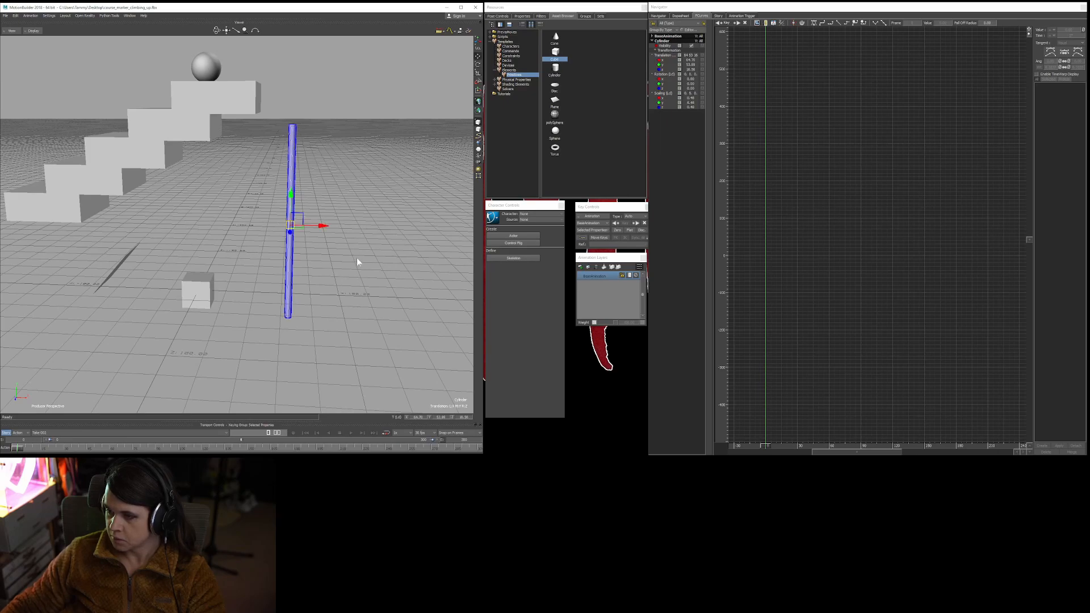
pyautogui.moveTo(290, 225); pyautogui.dragTo(316, 196)
pyautogui.click(307, 224)
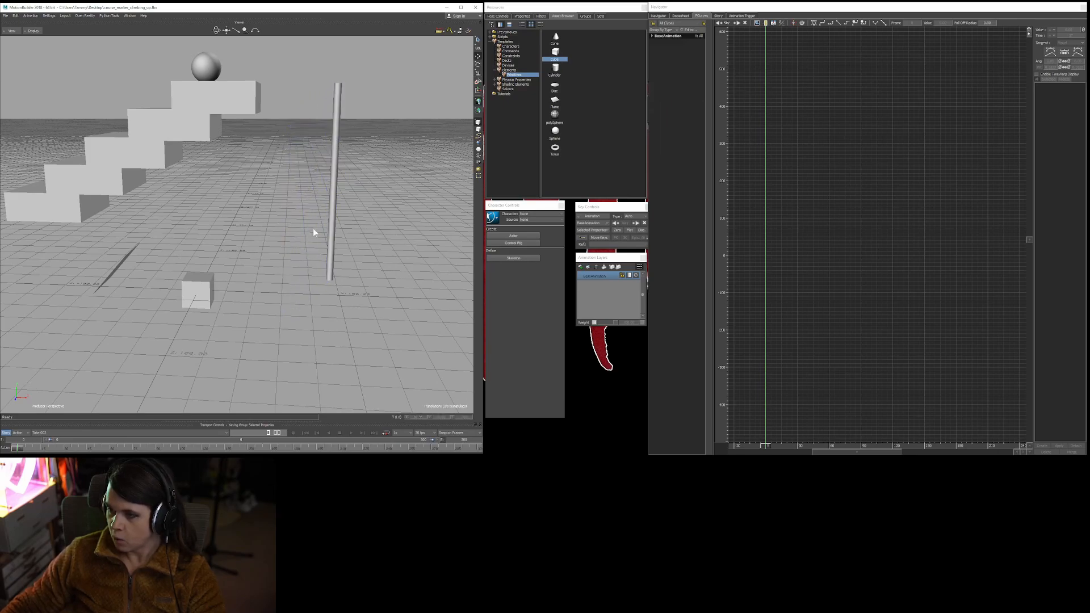
# Parent the cube to the tall cylinder.
pyautogui.click(204, 286)
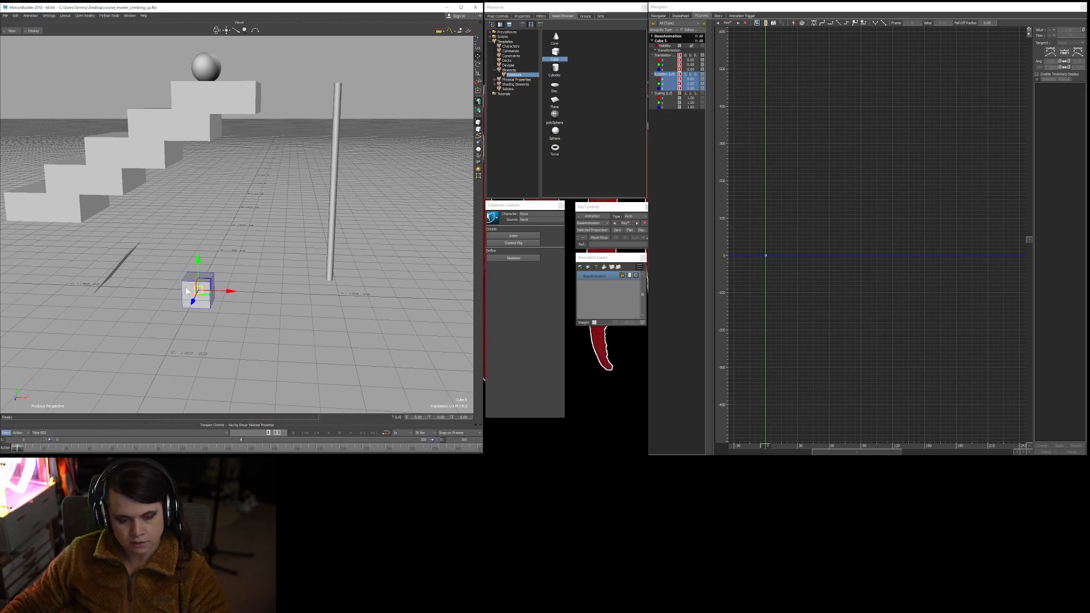
pyautogui.click(219, 258)
pyautogui.click(199, 286)
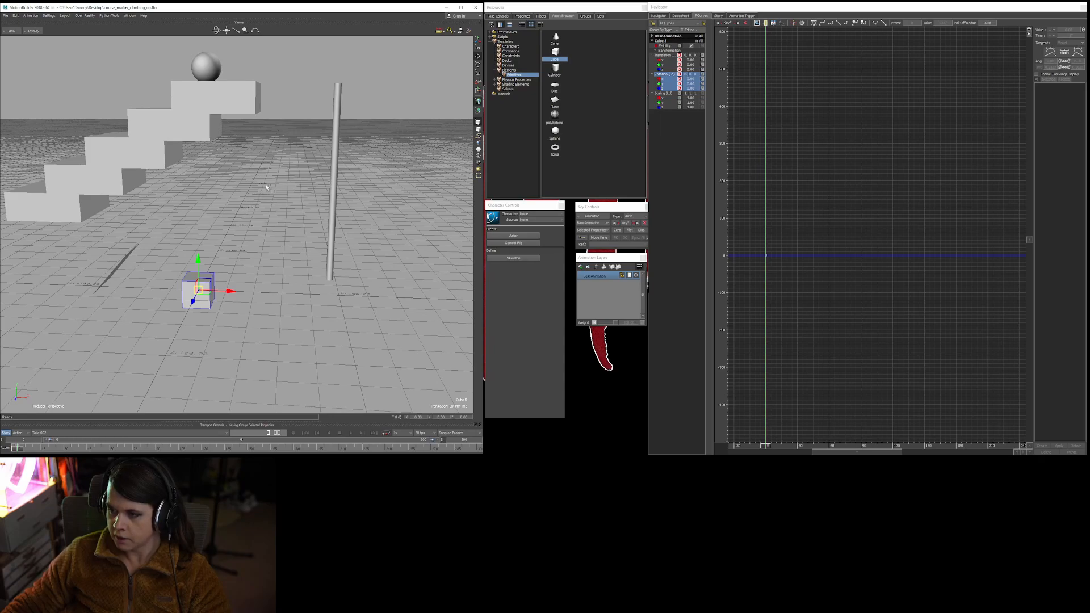
pyautogui.keyDown('shift'); pyautogui.click(336, 157); pyautogui.keyUp('shift')
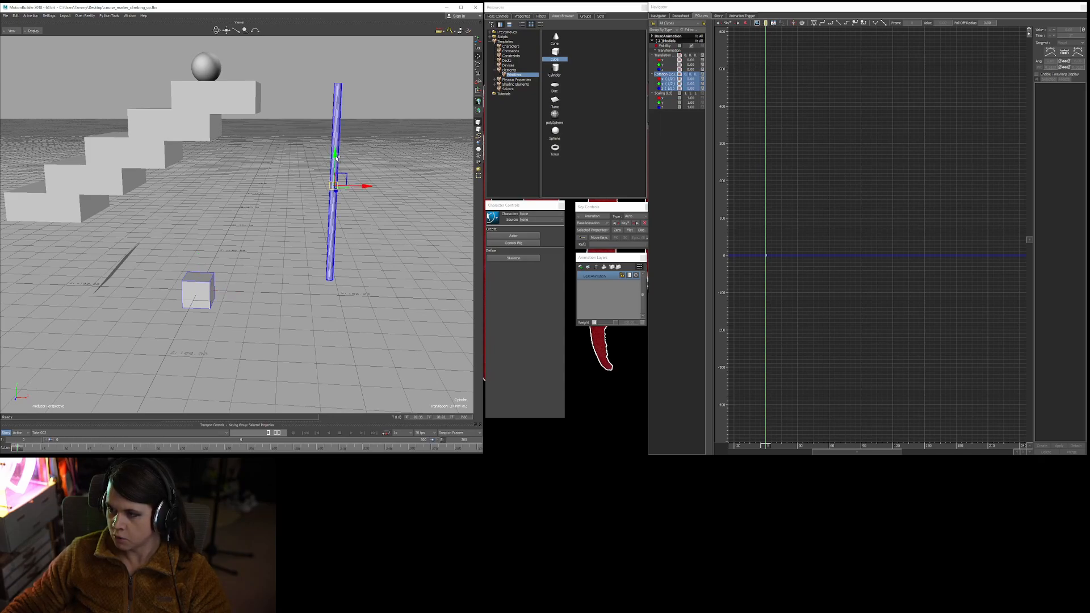
pyautogui.keyDown('ctrl'); pyautogui.click(336, 159); pyautogui.keyUp('ctrl')
pyautogui.keyDown('ctrl'); pyautogui.click(336, 161); pyautogui.keyUp('ctrl')
pyautogui.keyDown('ctrl'); pyautogui.click(336, 161); pyautogui.keyUp('ctrl')
pyautogui.keyDown('ctrl'); pyautogui.click(336, 162); pyautogui.keyUp('ctrl')
pyautogui.keyDown('ctrl'); pyautogui.click(336, 161); pyautogui.keyUp('ctrl')
pyautogui.keyDown('ctrl'); pyautogui.click(333, 174); pyautogui.keyUp('ctrl')
pyautogui.rightClick(334, 169)
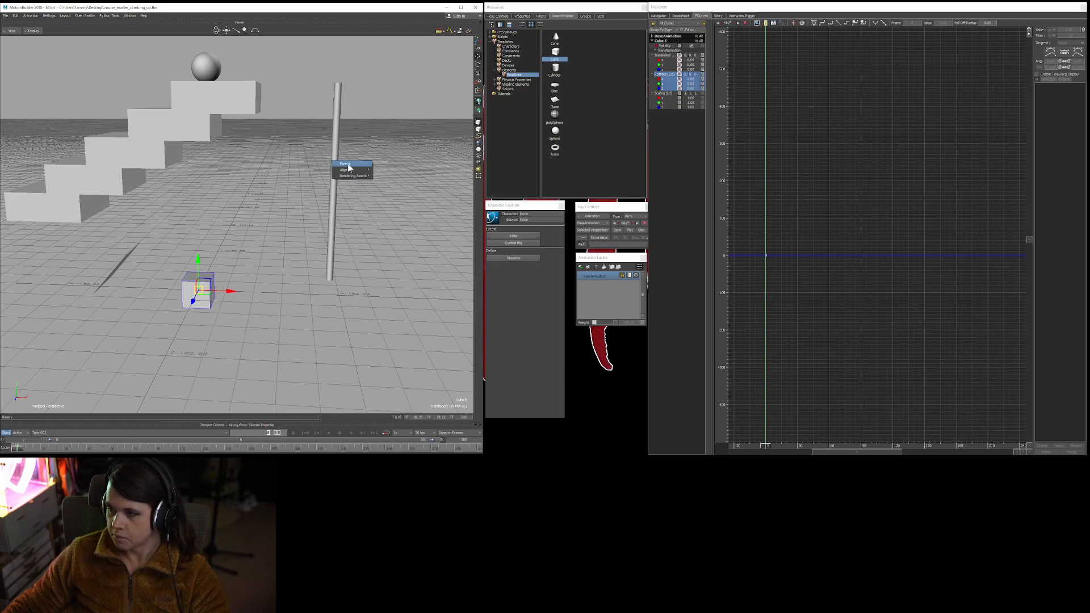
pyautogui.click(348, 165)
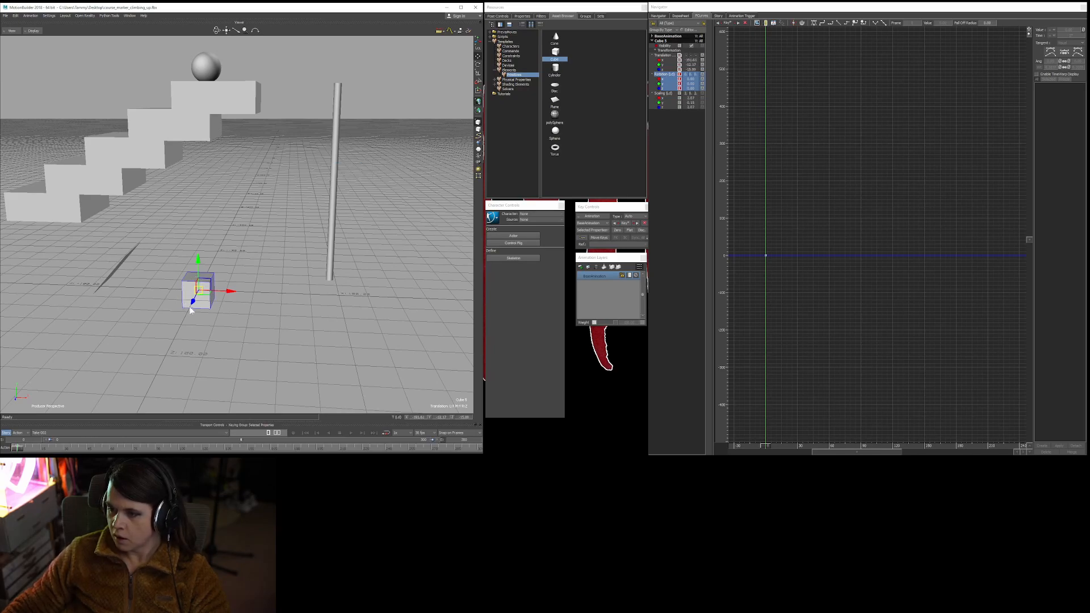
# Test the parenting by moving the cylinder slightly, undo the move and deselect the cylinder.
pyautogui.click(335, 165)
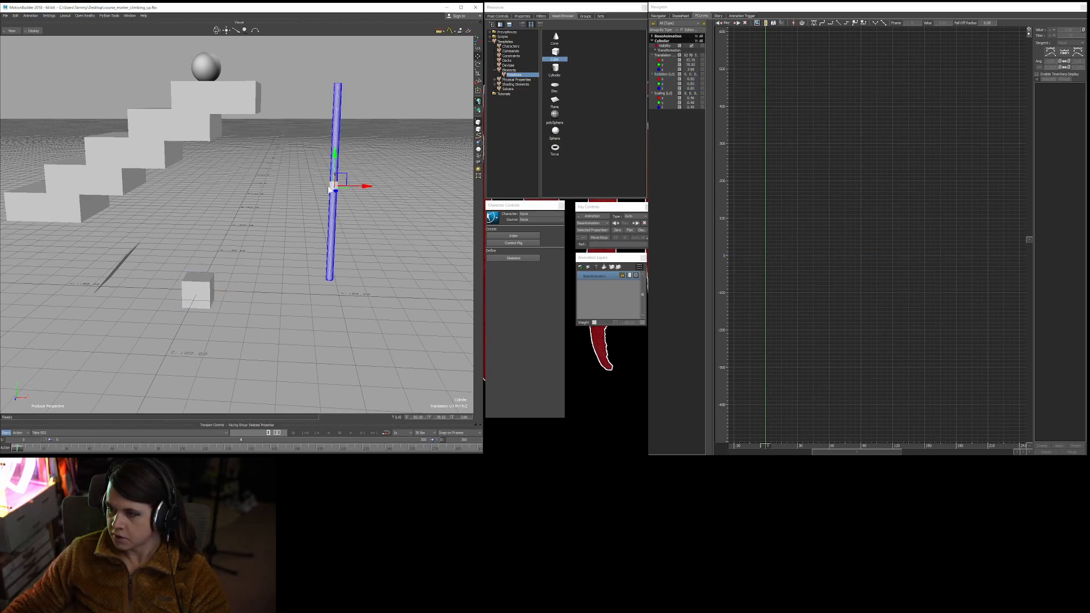
pyautogui.click(365, 138)
pyautogui.click(338, 127)
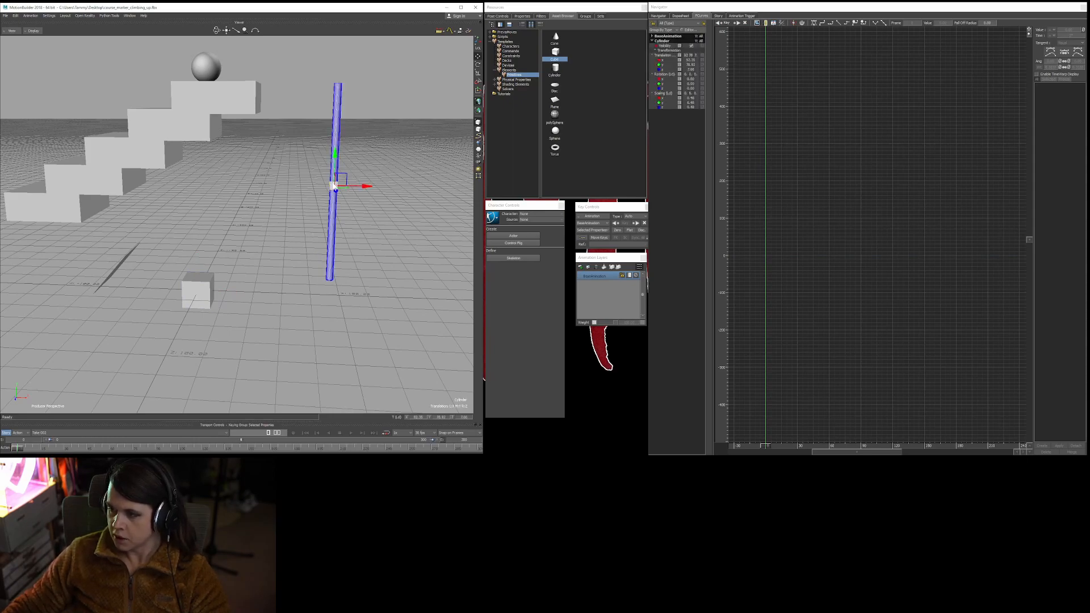
pyautogui.moveTo(334, 187)
pyautogui.mouseDown()
pyautogui.moveTo(375, 176)
pyautogui.moveTo(314, 175)
pyautogui.moveTo(338, 144)
pyautogui.moveTo(368, 149)
pyautogui.moveTo(402, 176)
pyautogui.moveTo(329, 182)
pyautogui.moveTo(340, 192)
pyautogui.mouseUp()
pyautogui.hotkey('ctrl', 'z')
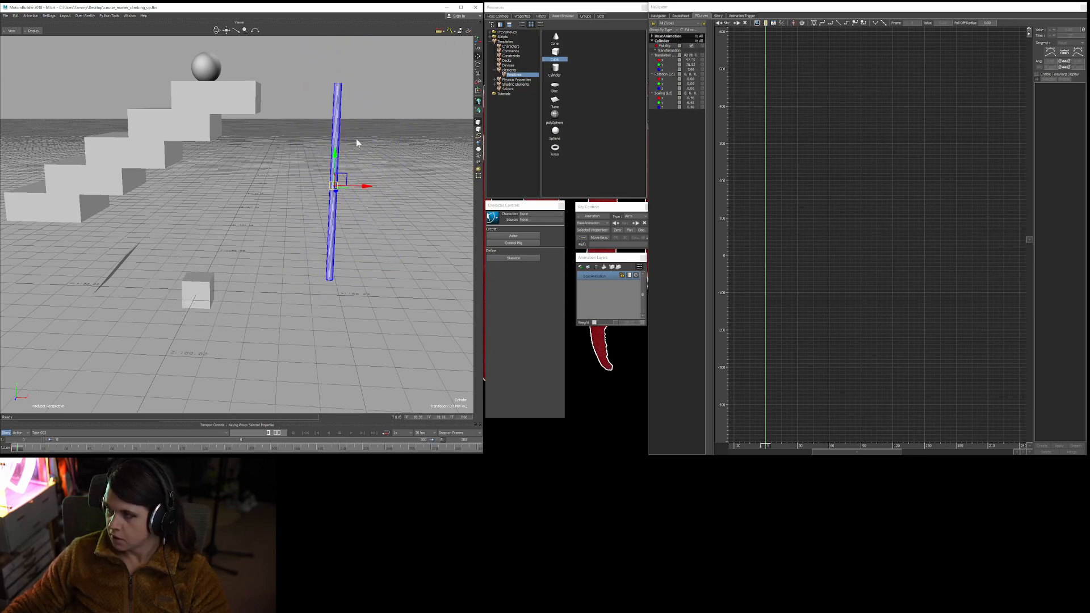
pyautogui.click(264, 193)
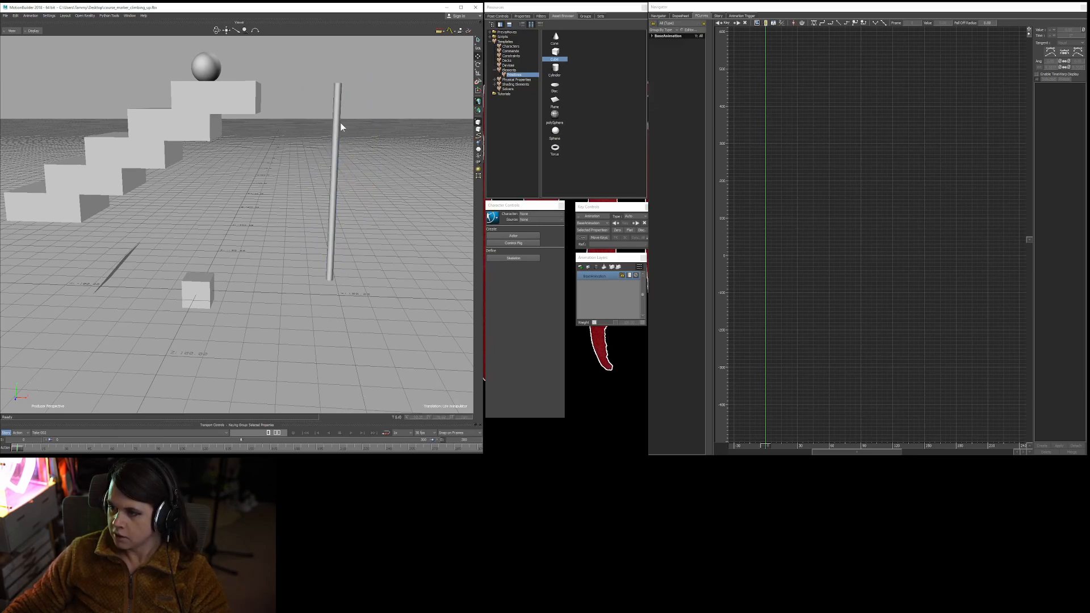
# Examine the cube's translation channels and its parent link to the cylinder in the schematic view, and return to the perspective view.
pyautogui.click(206, 288)
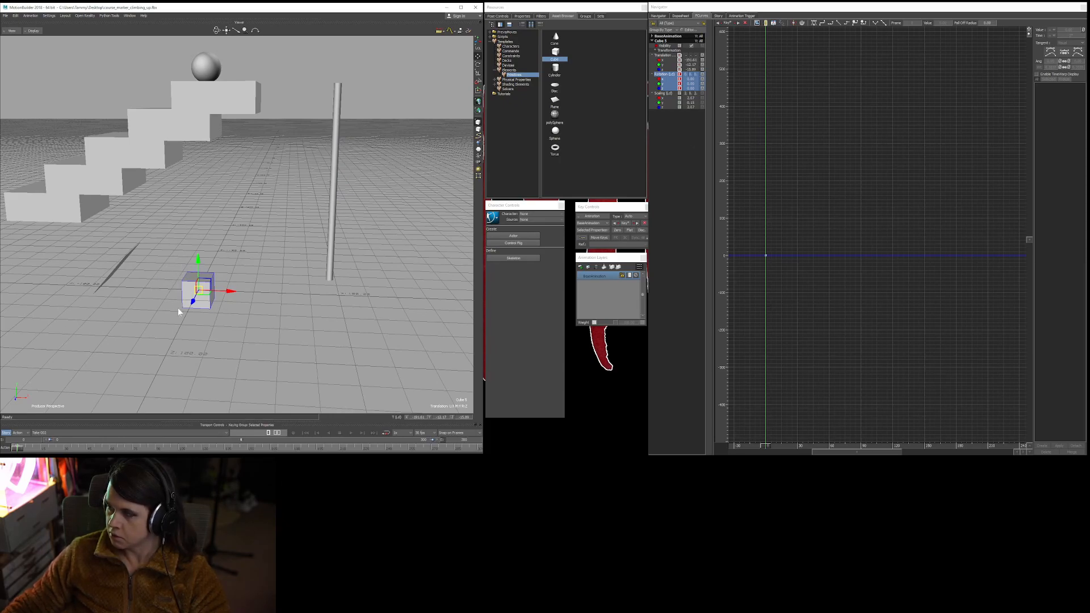
pyautogui.click(670, 55)
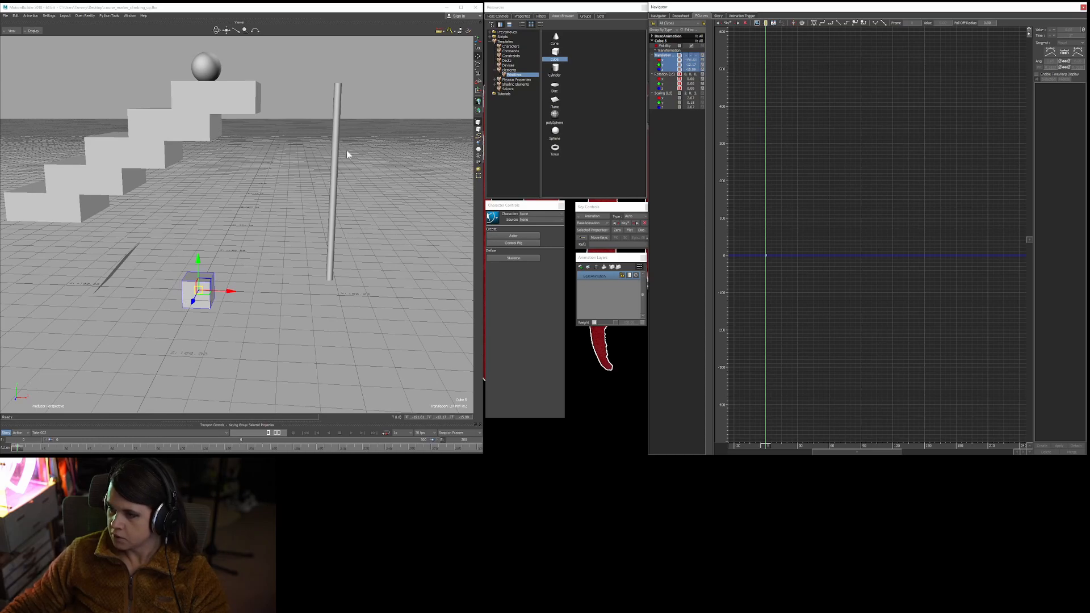
pyautogui.hotkey('ctrl', 'w')
pyautogui.keyDown('shift'); pyautogui.moveTo(342, 234); pyautogui.dragTo(217, 142); pyautogui.keyUp('shift')
pyautogui.scroll(-3, 284, 159)
pyautogui.keyDown('shift'); pyautogui.moveTo(318, 339); pyautogui.dragTo(294, 270); pyautogui.keyUp('shift')
pyautogui.scroll(5, 267, 272)
pyautogui.hotkey('ctrl', 'w')
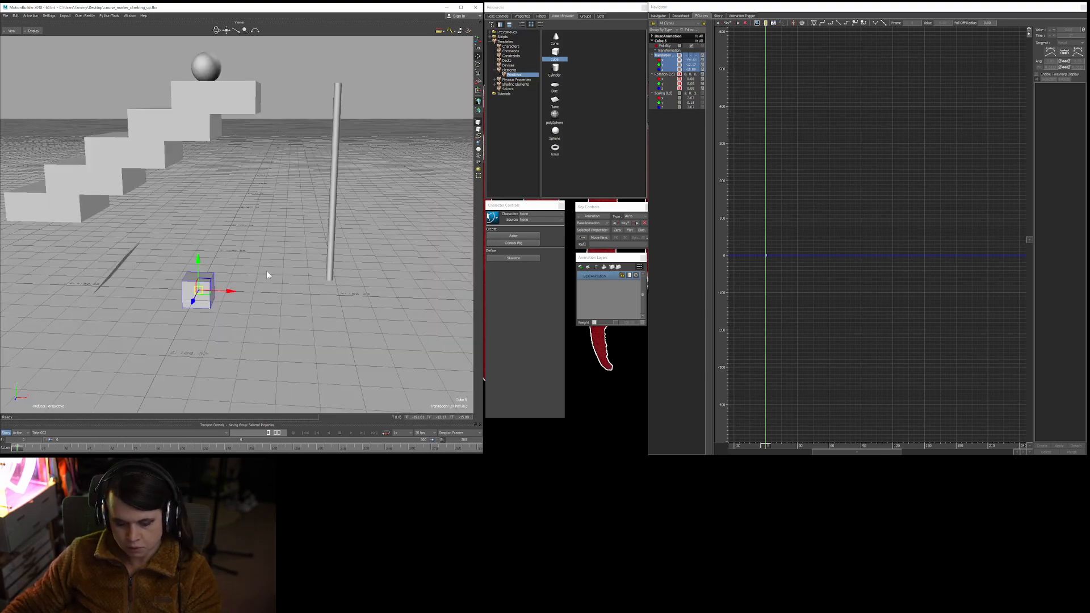
pyautogui.hotkey('ctrl', 'w')
pyautogui.scroll(3, 335, 230)
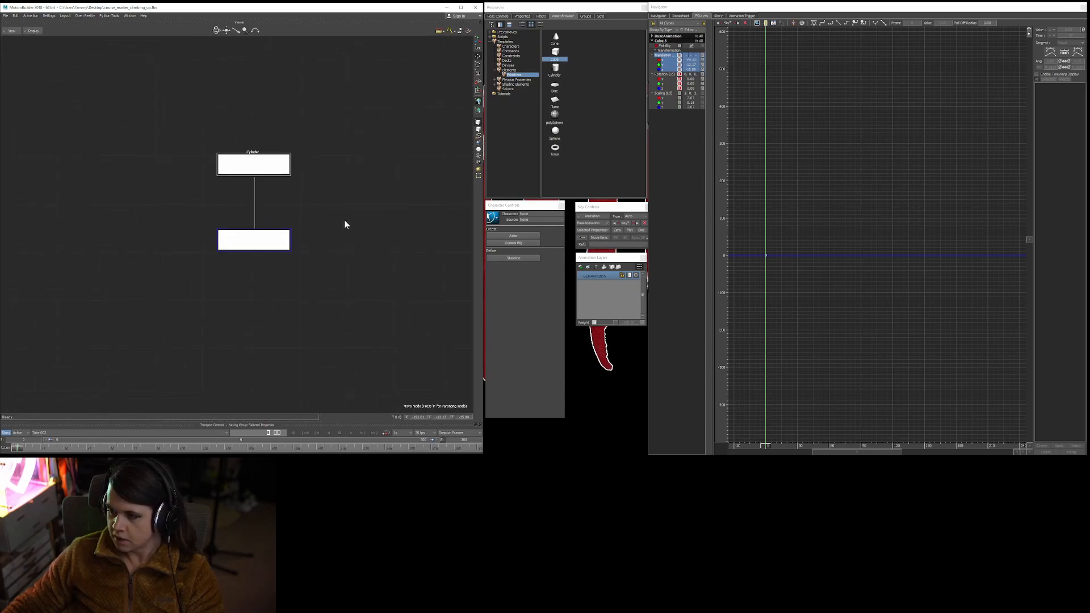
pyautogui.click(316, 211)
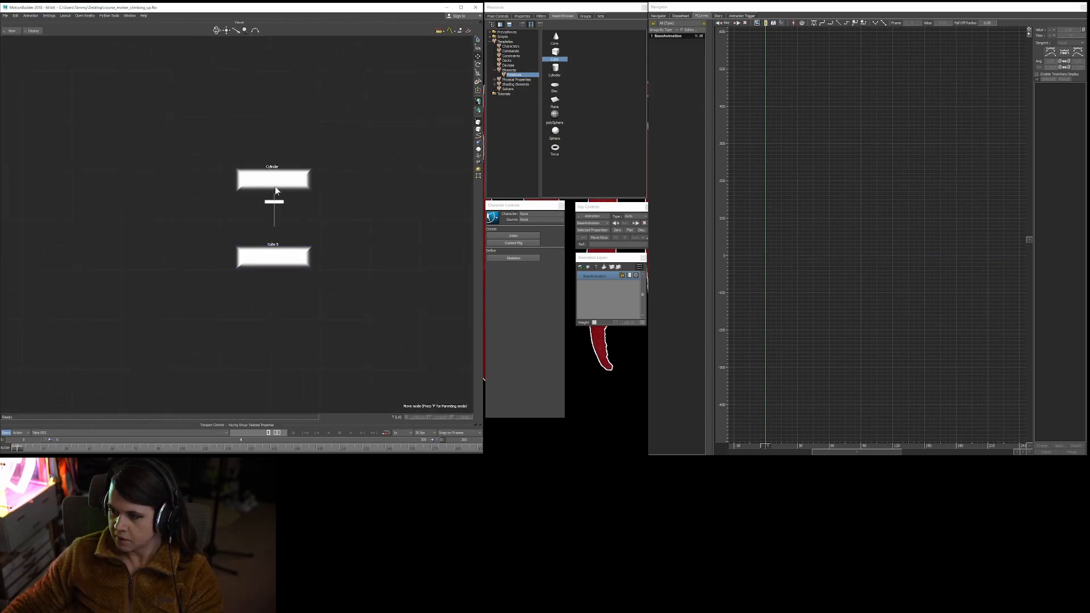
pyautogui.scroll(-4, 352, 219)
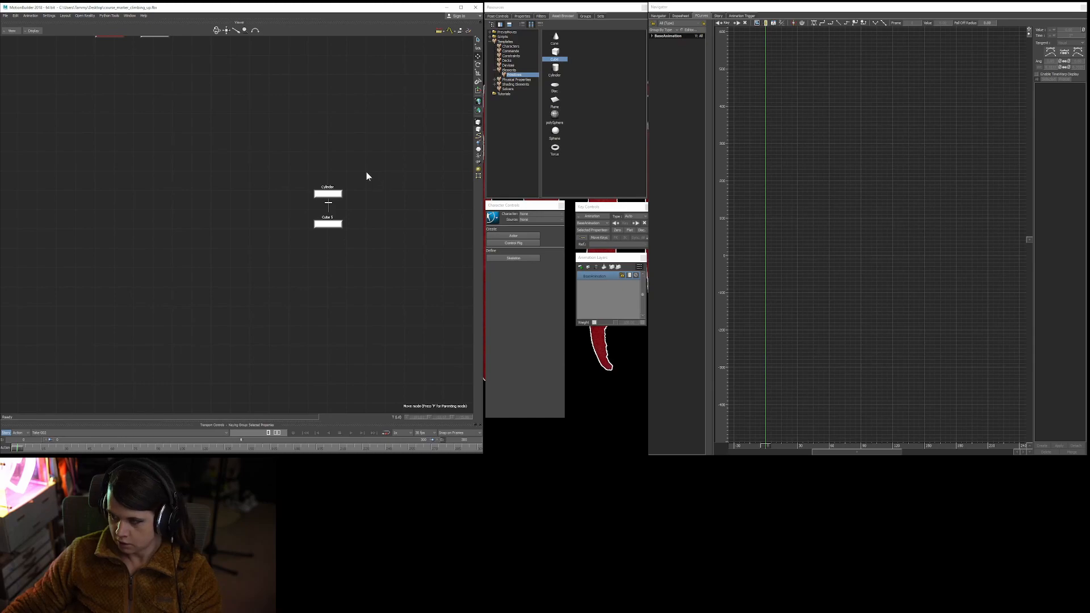
pyautogui.hotkey('ctrl', 'e')
pyautogui.keyDown('ctrl'); pyautogui.moveTo(296, 308); pyautogui.dragTo(295, 287); pyautogui.keyUp('ctrl')
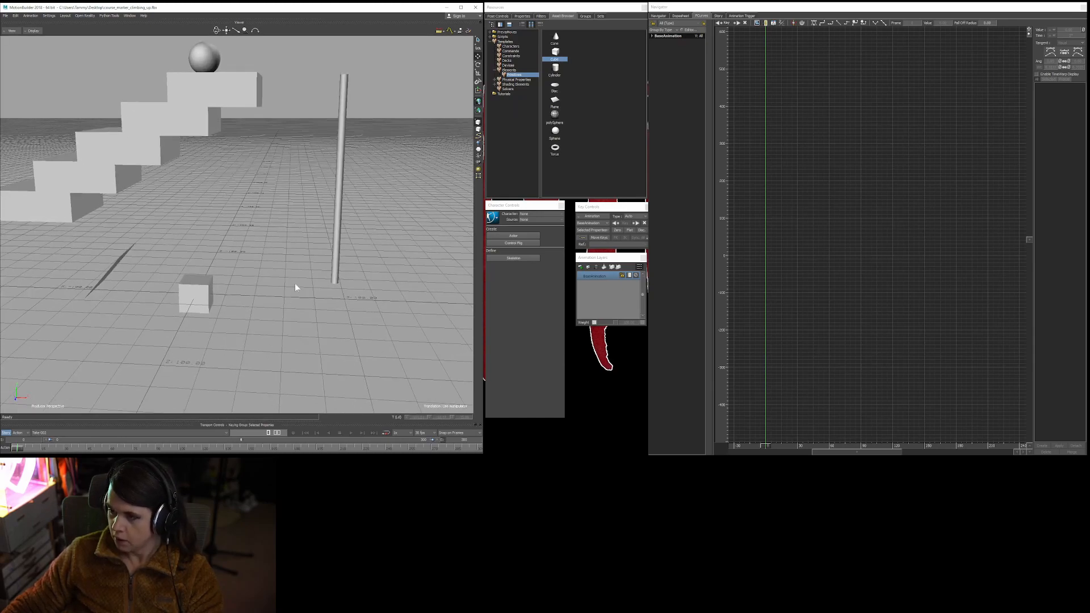
# Zero the cube's translation on all three axes with a key so it sits at its parent cylinder's pivot.
pyautogui.click(194, 290)
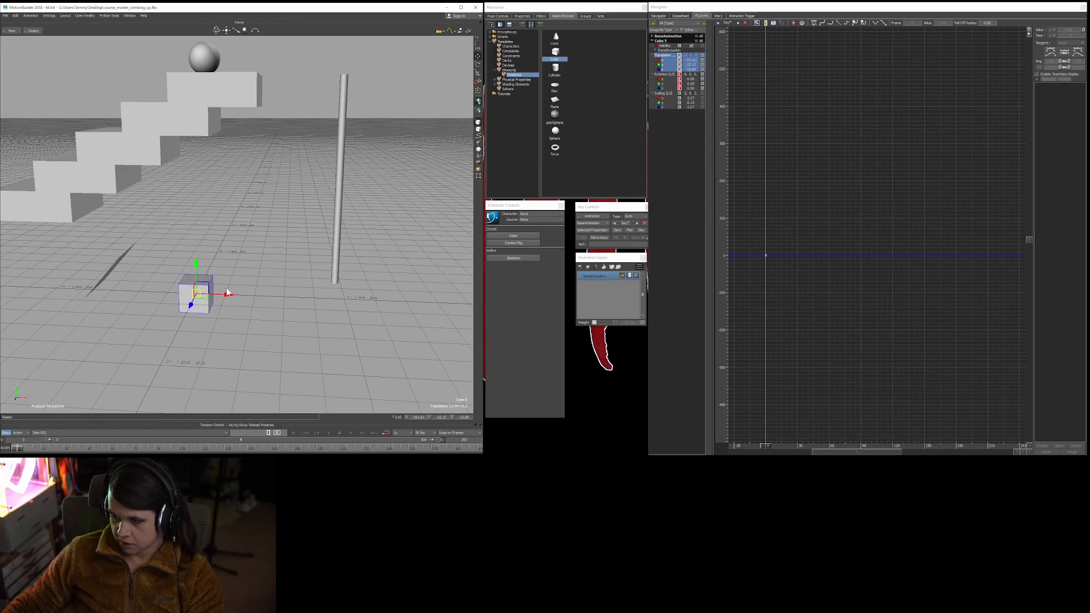
pyautogui.click(343, 116)
pyautogui.click(197, 291)
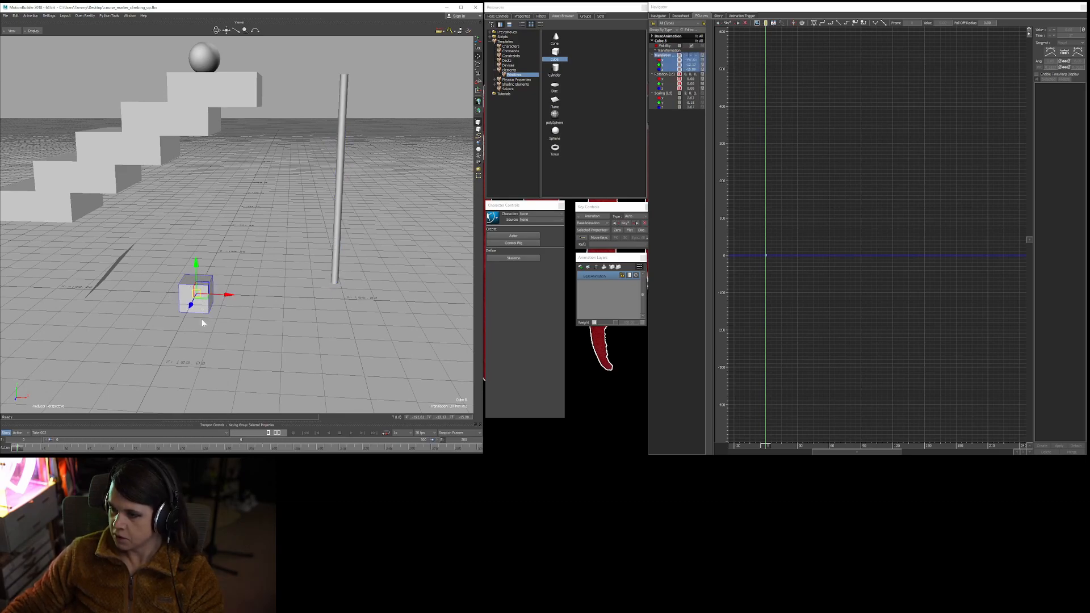
pyautogui.click(667, 55)
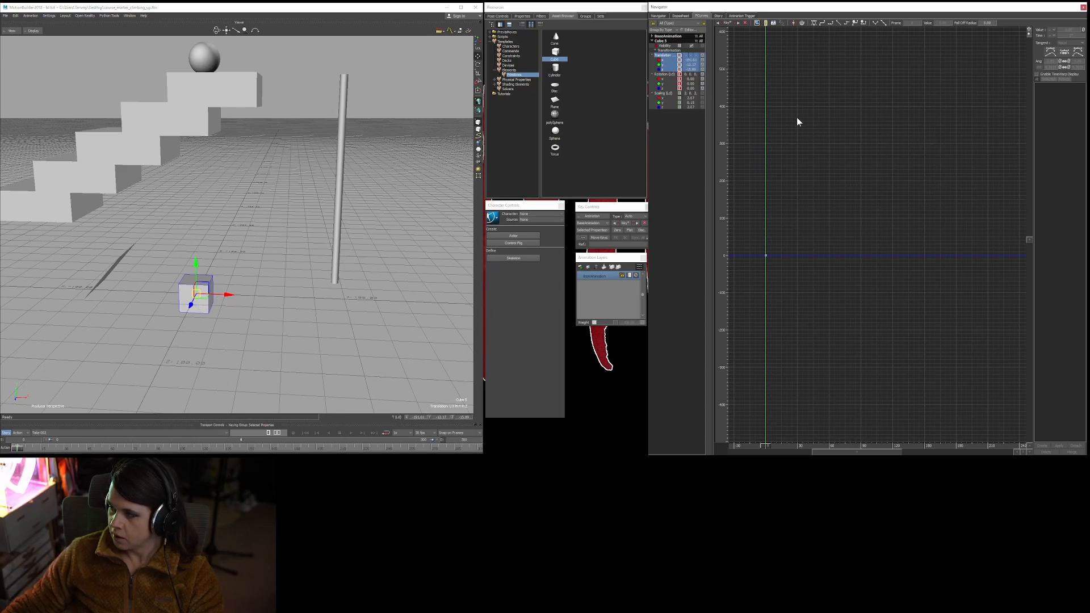
pyautogui.hotkey('ctrl', 'z')
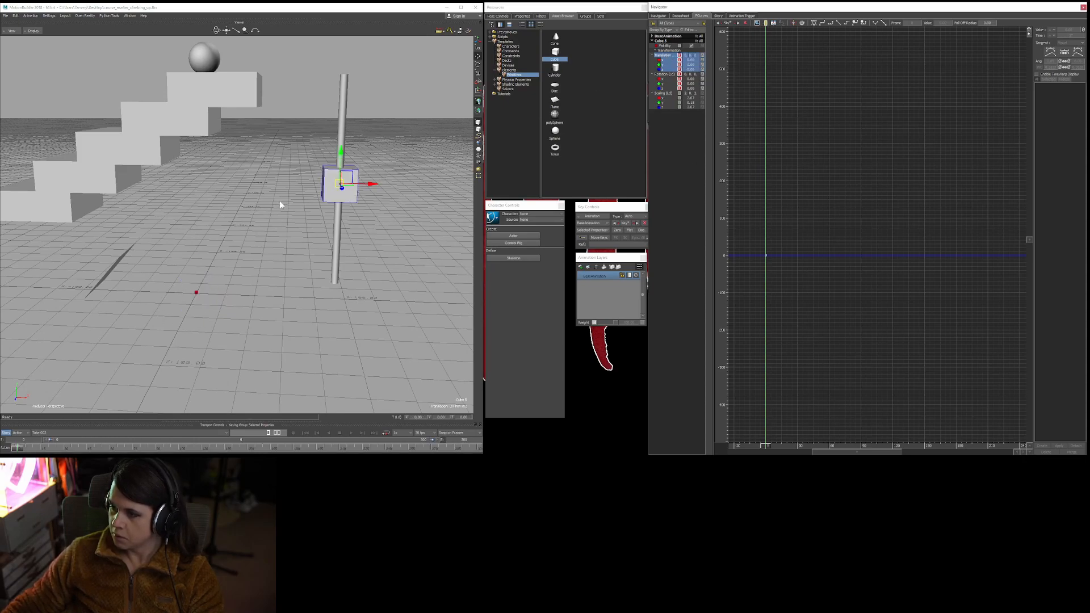
# Move the cylinder with its child cube farther from the staircase, to about 111 on X.
pyautogui.click(344, 104)
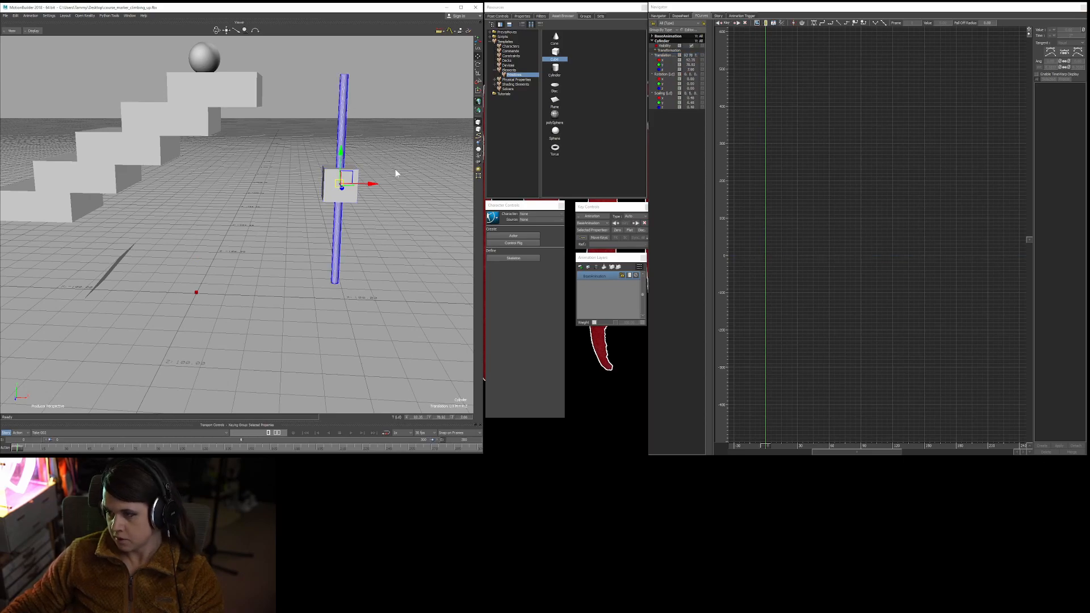
pyautogui.press('f')
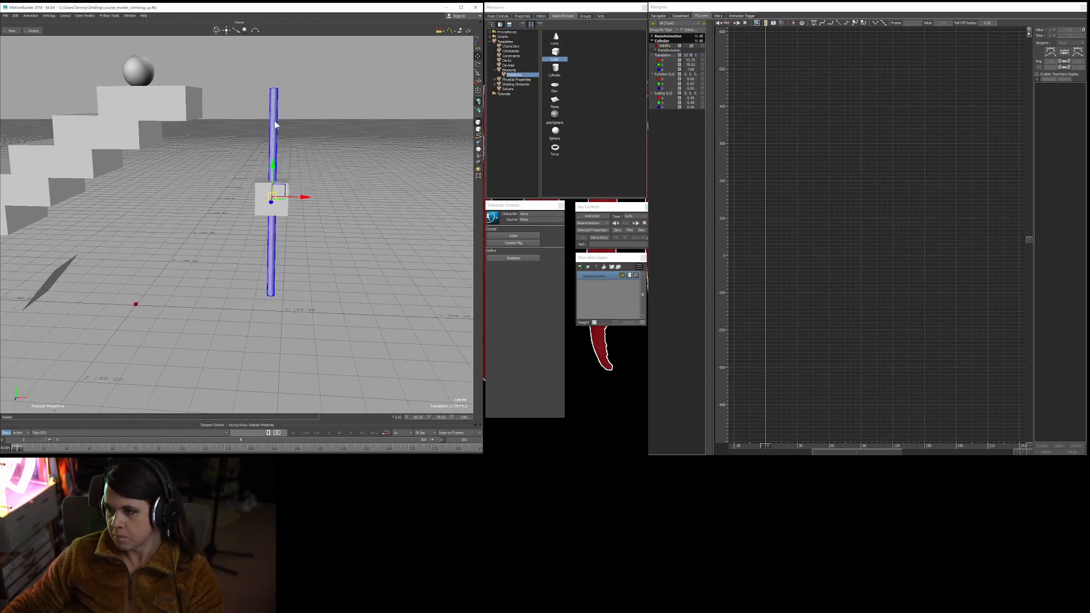
pyautogui.moveTo(274, 195); pyautogui.dragTo(306, 224)
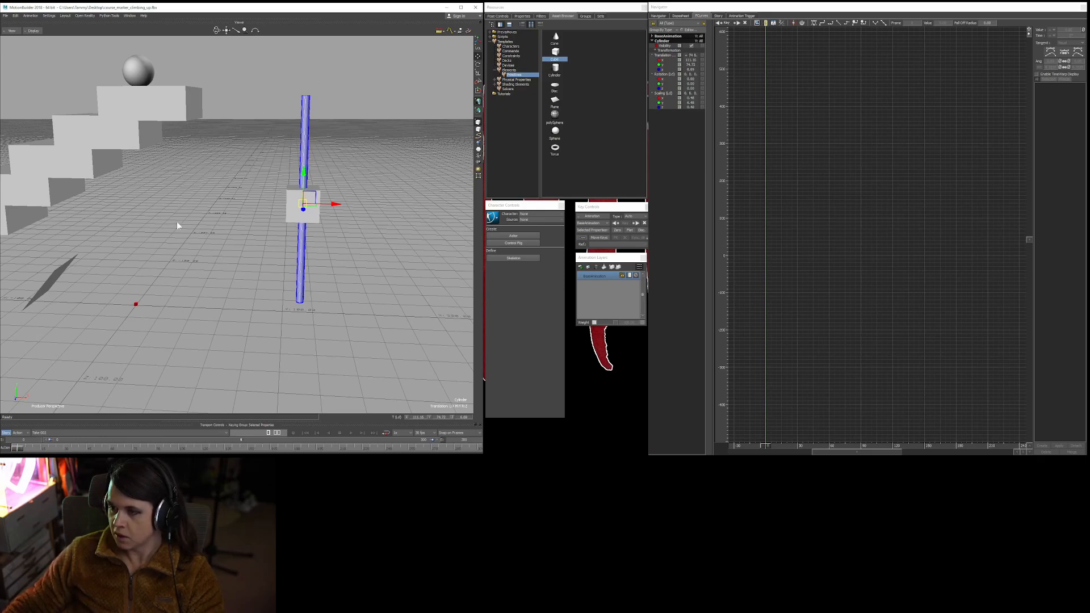
# Select the cube and key its translation at frame 45.
pyautogui.click(294, 219)
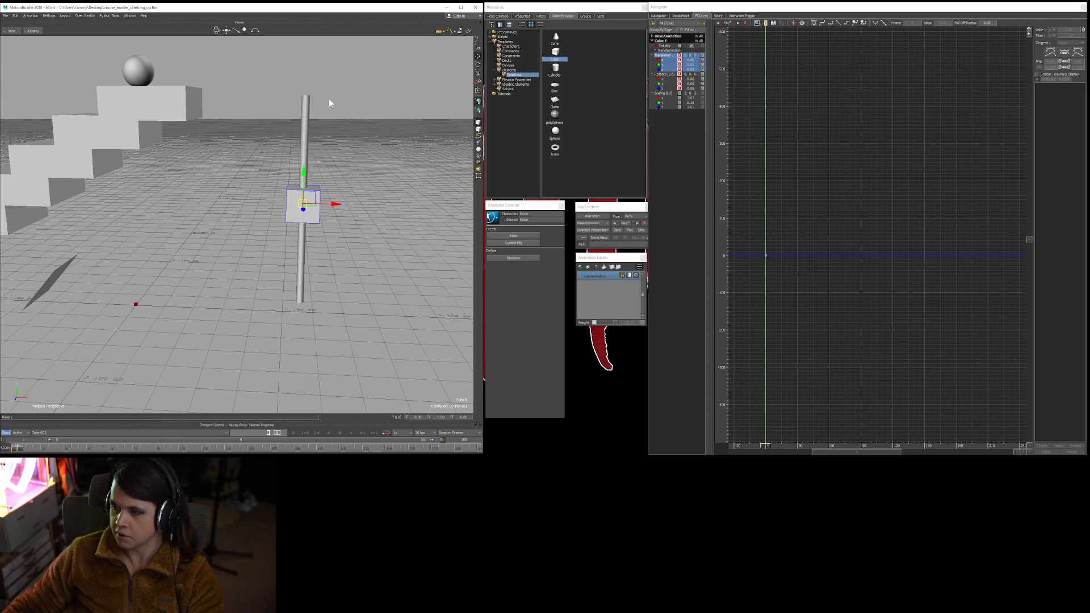
pyautogui.keyDown('ctrl'); pyautogui.keyDown('shift'); pyautogui.moveTo(294, 236); pyautogui.dragTo(284, 229); pyautogui.keyUp('shift'); pyautogui.keyUp('ctrl')
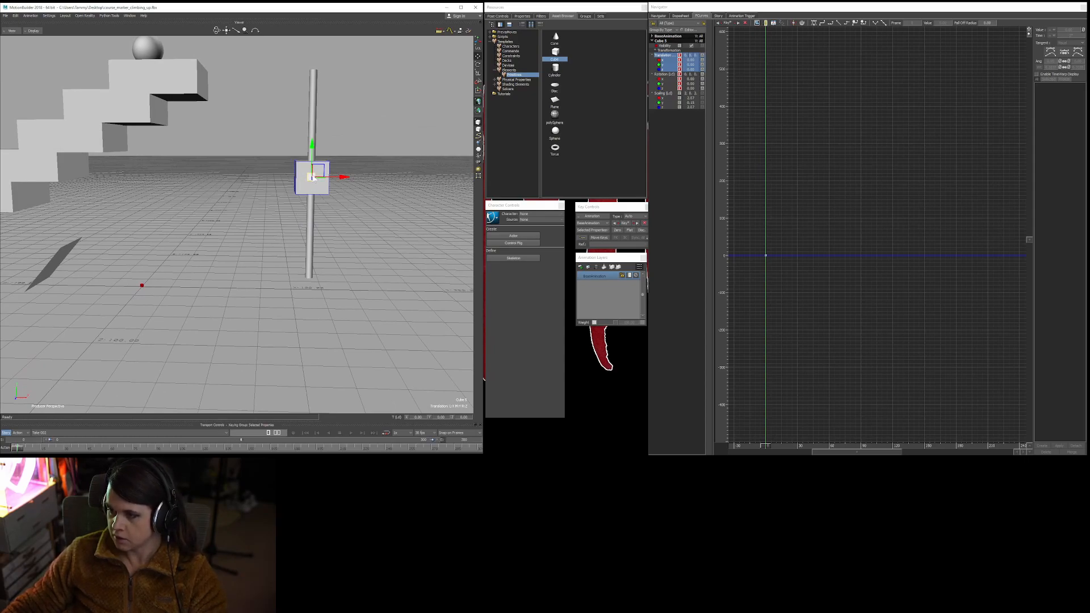
pyautogui.keyDown('ctrl'); pyautogui.keyDown('shift'); pyautogui.moveTo(348, 178); pyautogui.dragTo(336, 194); pyautogui.keyUp('shift'); pyautogui.keyUp('ctrl')
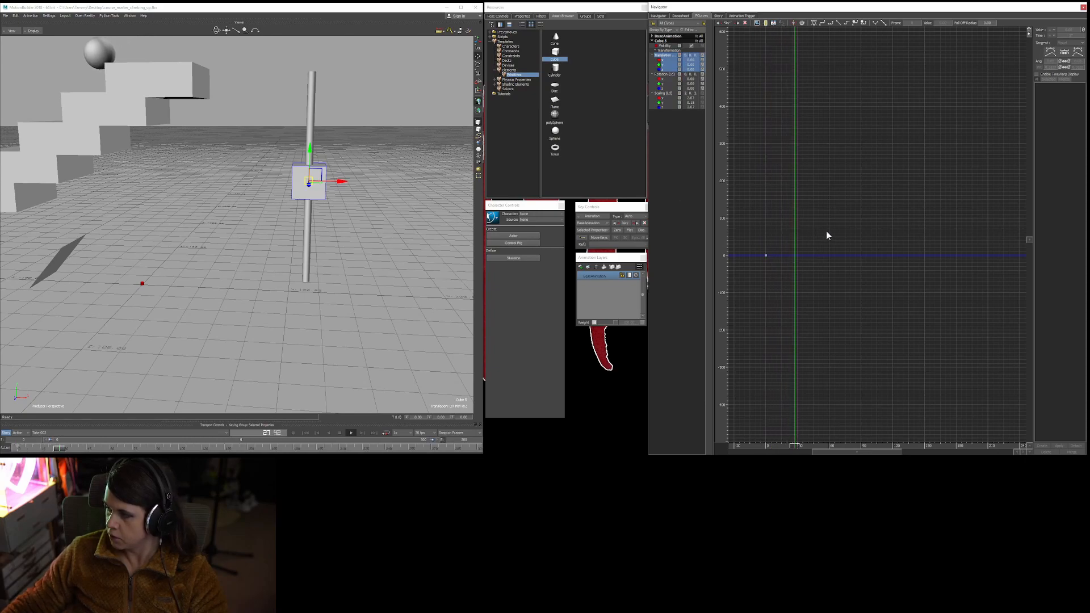
pyautogui.keyDown('ctrl'); pyautogui.moveTo(882, 277); pyautogui.dragTo(841, 216); pyautogui.keyUp('ctrl')
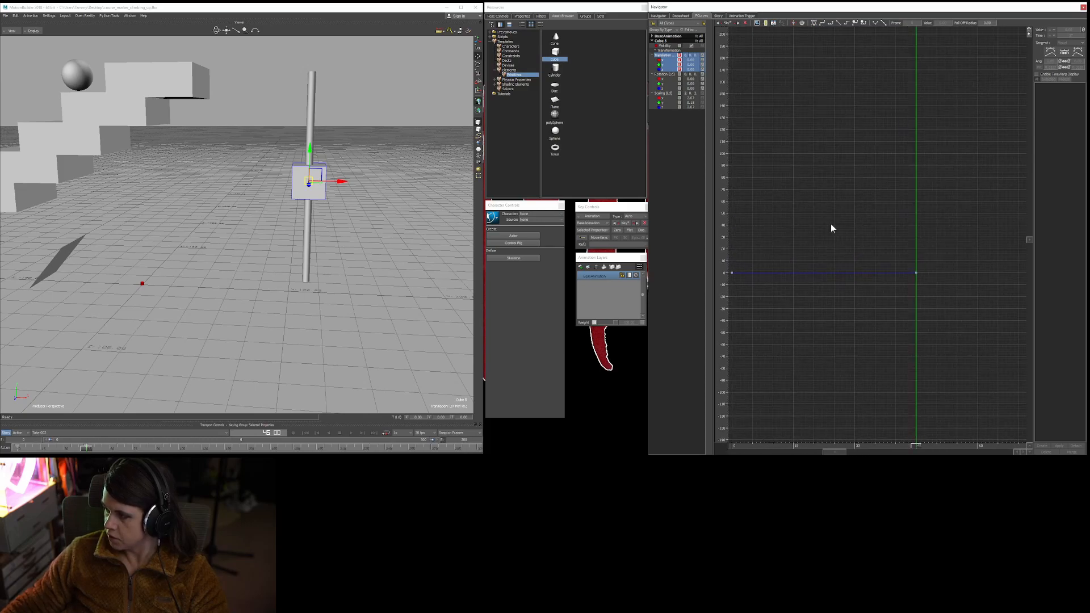
# Add two keys to the cube's X translation curve, about 35 at frame 13 and about -38 at frame 32.
pyautogui.click(779, 274)
pyautogui.moveTo(779, 274); pyautogui.dragTo(785, 230)
pyautogui.click(863, 277)
pyautogui.moveTo(863, 277); pyautogui.dragTo(863, 318)
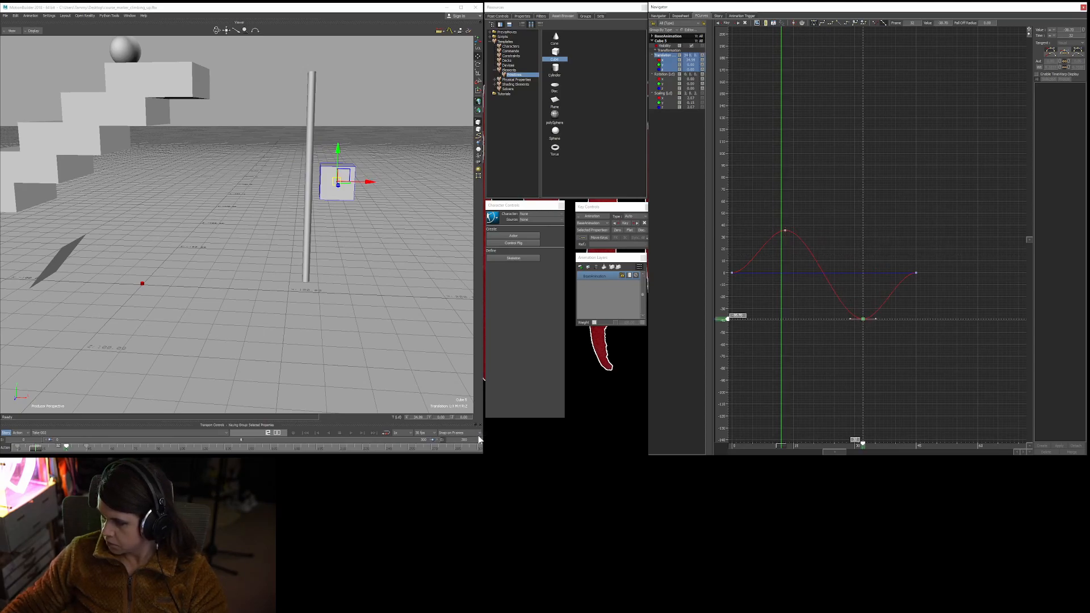
pyautogui.click(820, 189)
pyautogui.keyDown('shift'); pyautogui.moveTo(830, 178); pyautogui.dragTo(851, 169); pyautogui.keyUp('shift')
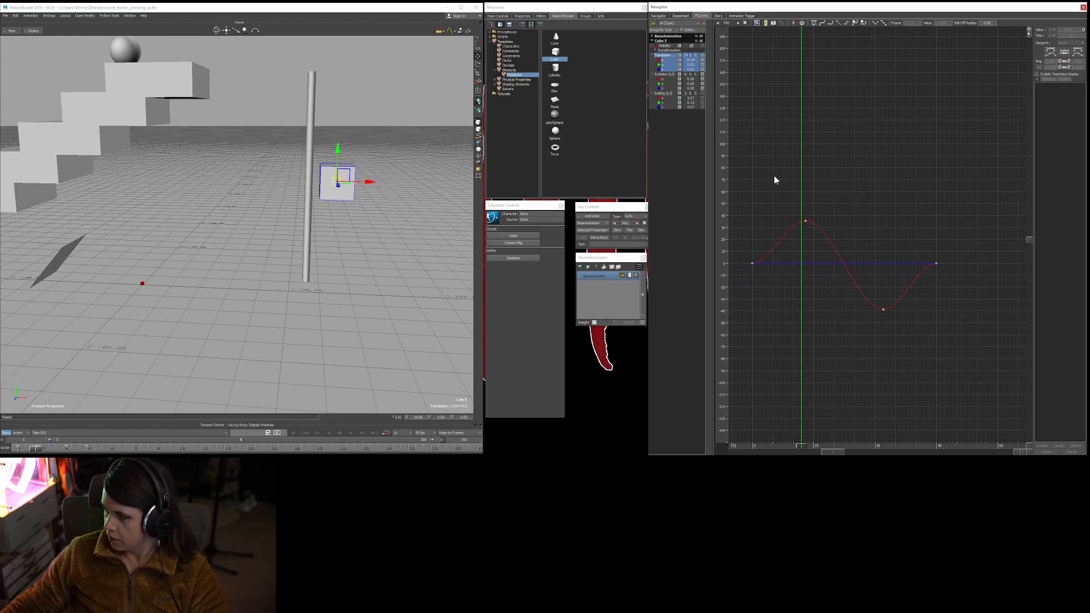
# Play back the cube's side-to-side motion across the pole and return to the first frame.
pyautogui.hotkey('ctrl', 'Home')
pyautogui.hotkey('ctrl', 'space')
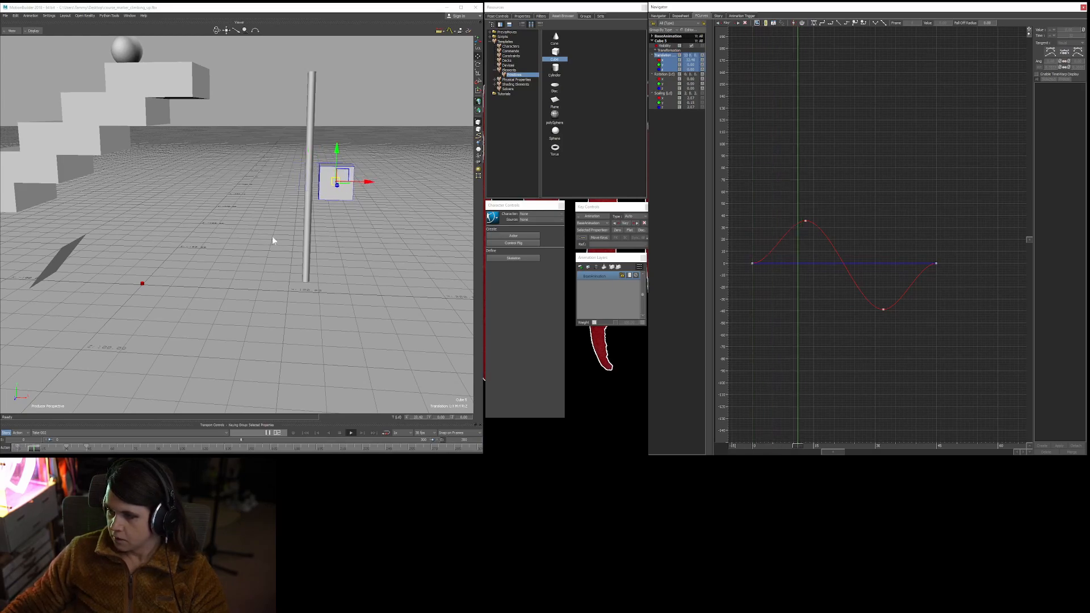
pyautogui.hotkey('ctrl', 'space')
pyautogui.hotkey('ctrl', 'Home')
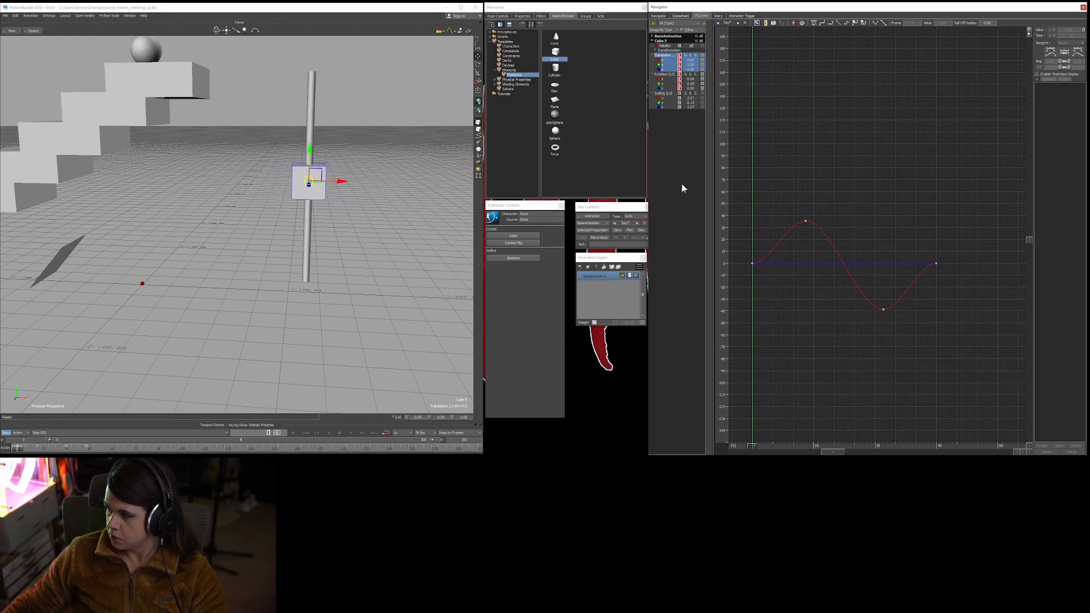
pyautogui.hotkey('ctrl', 'space')
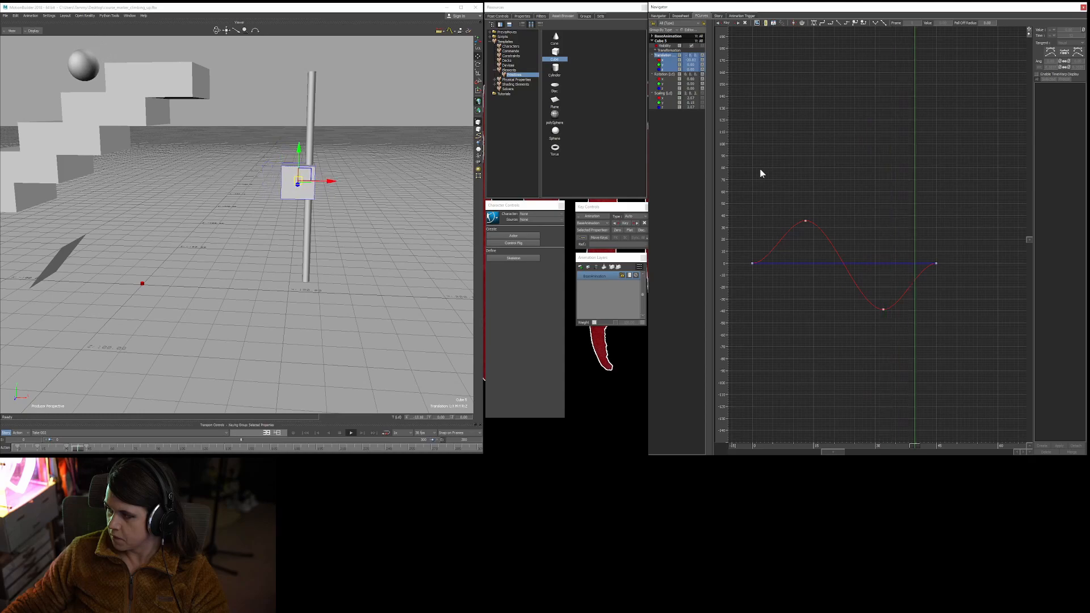
pyautogui.hotkey('ctrl', 'Home')
# Key the cylinder's translation and rotation at the first frame and start playback.
pyautogui.click(312, 121)
pyautogui.scroll(-4, 352, 166)
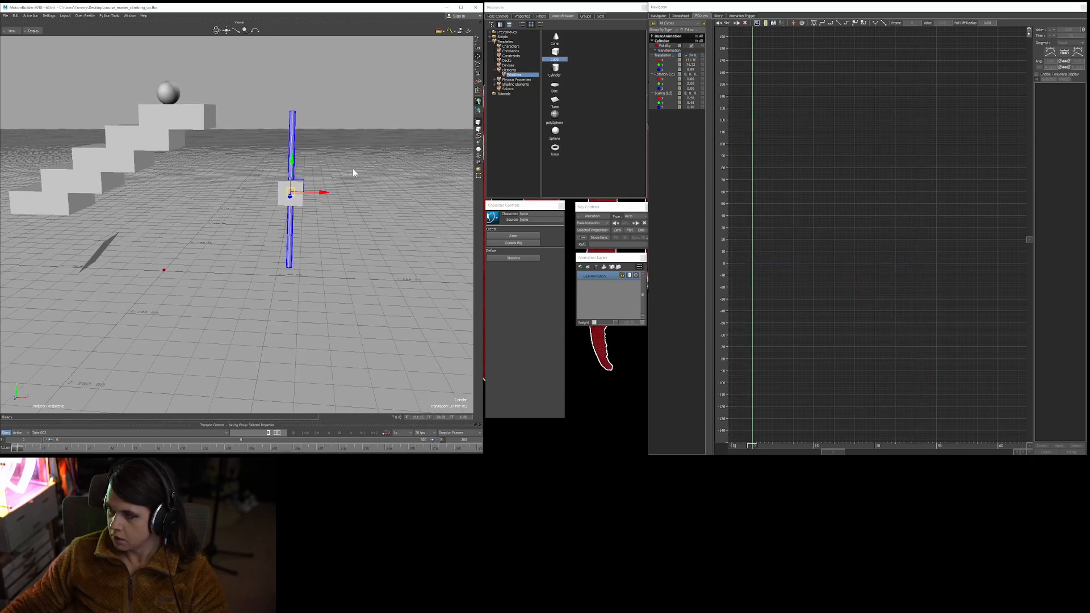
pyautogui.click(662, 56)
pyautogui.keyDown('ctrl'); pyautogui.click(665, 74); pyautogui.keyUp('ctrl')
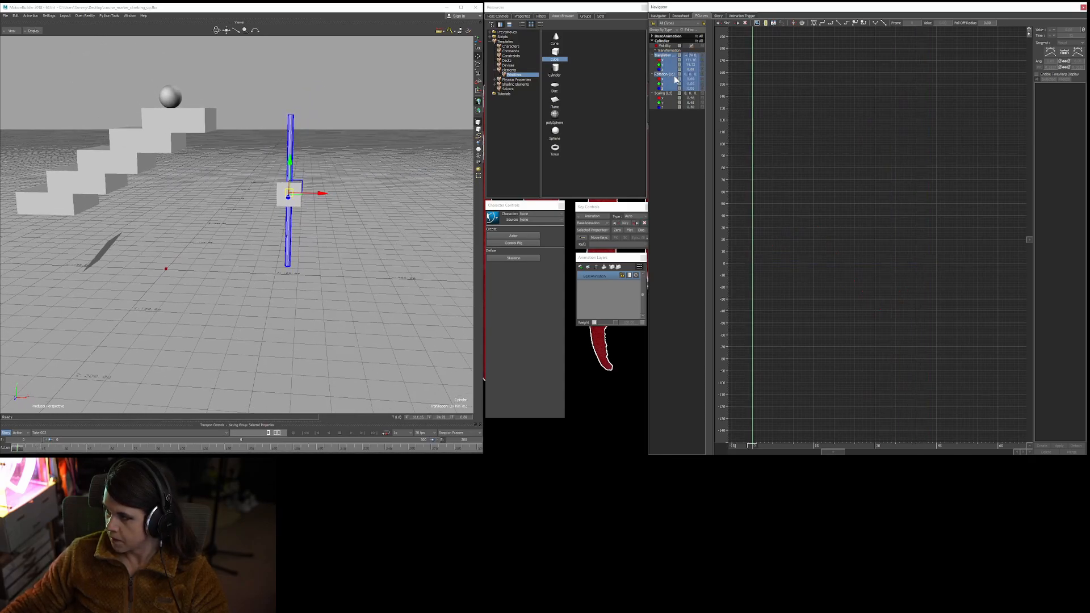
pyautogui.press('k')
pyautogui.press('space')
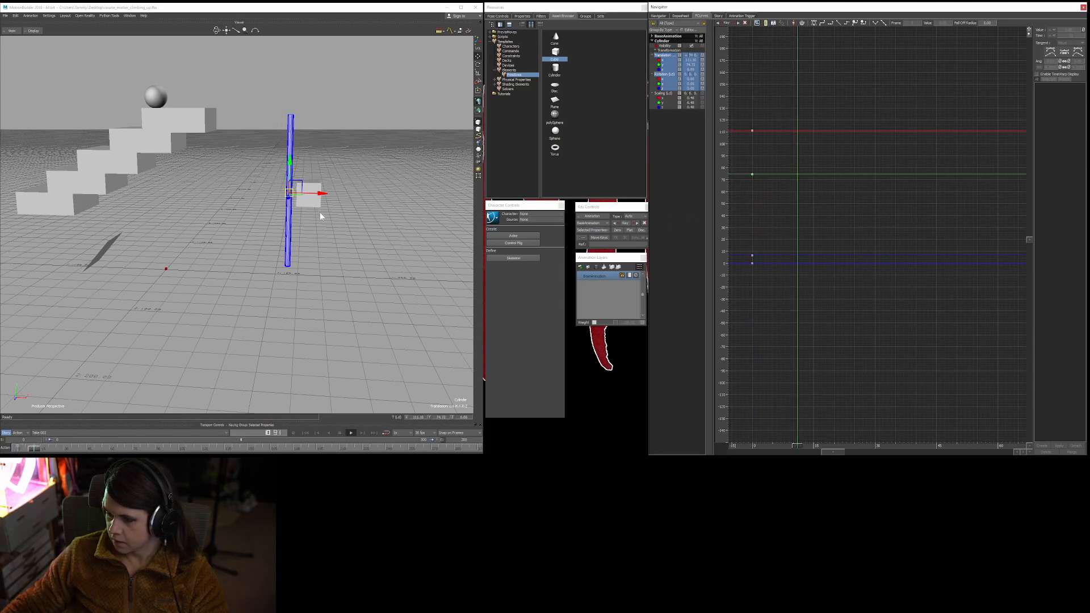
# At frame 45, rotate the cylinder to about -78 degrees around Z and key its translation and rotation.
pyautogui.press('space')
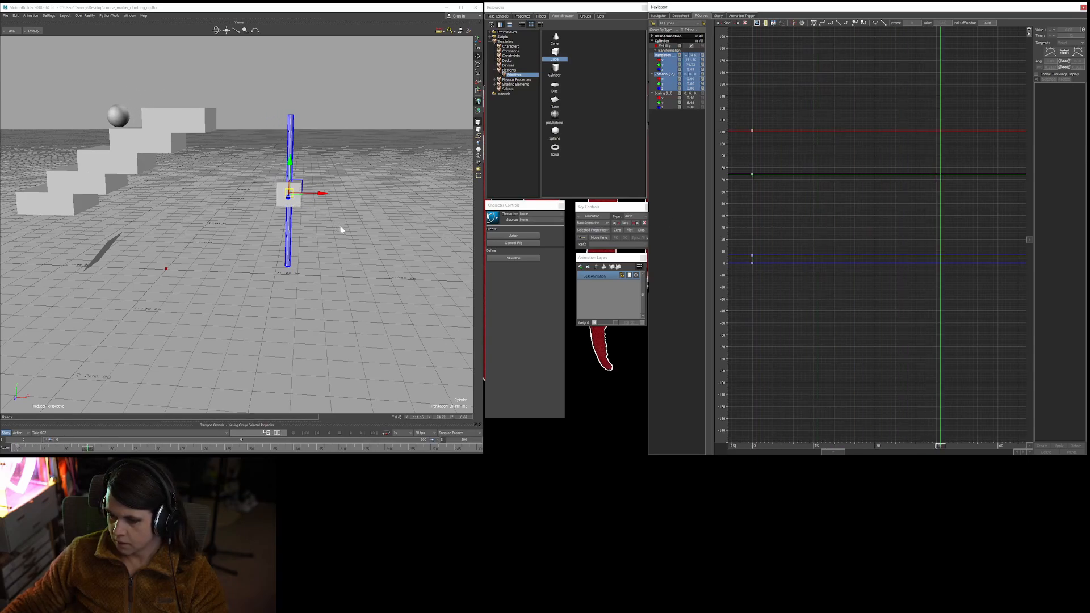
pyautogui.press('k')
pyautogui.press('e')
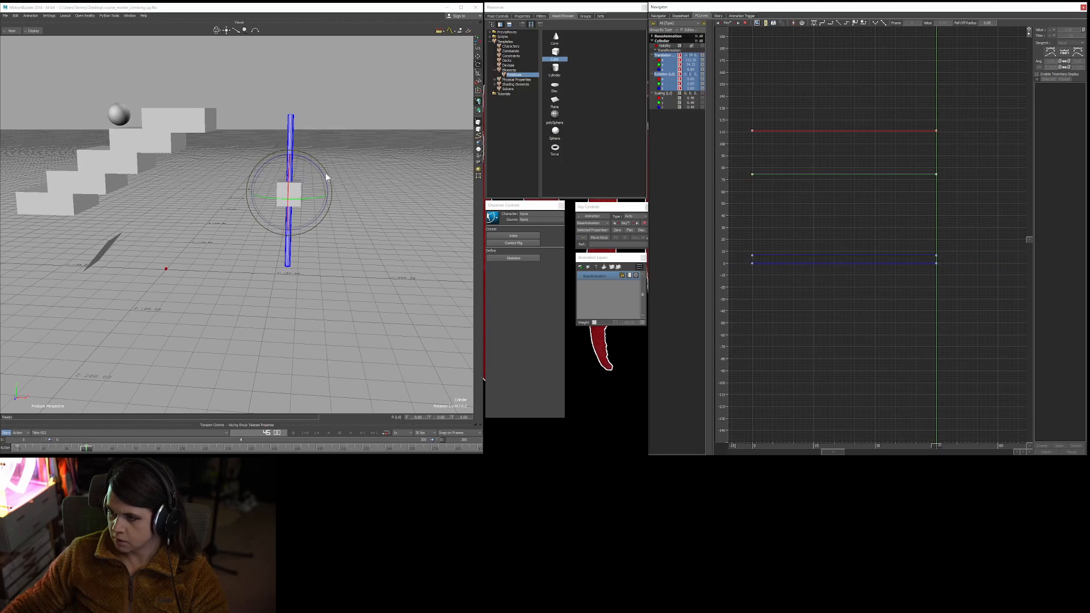
pyautogui.moveTo(315, 162); pyautogui.dragTo(332, 179)
pyautogui.press('k')
# Play back the combined cylinder rotation and cube motion twice, returning to the first frame.
pyautogui.press('space')
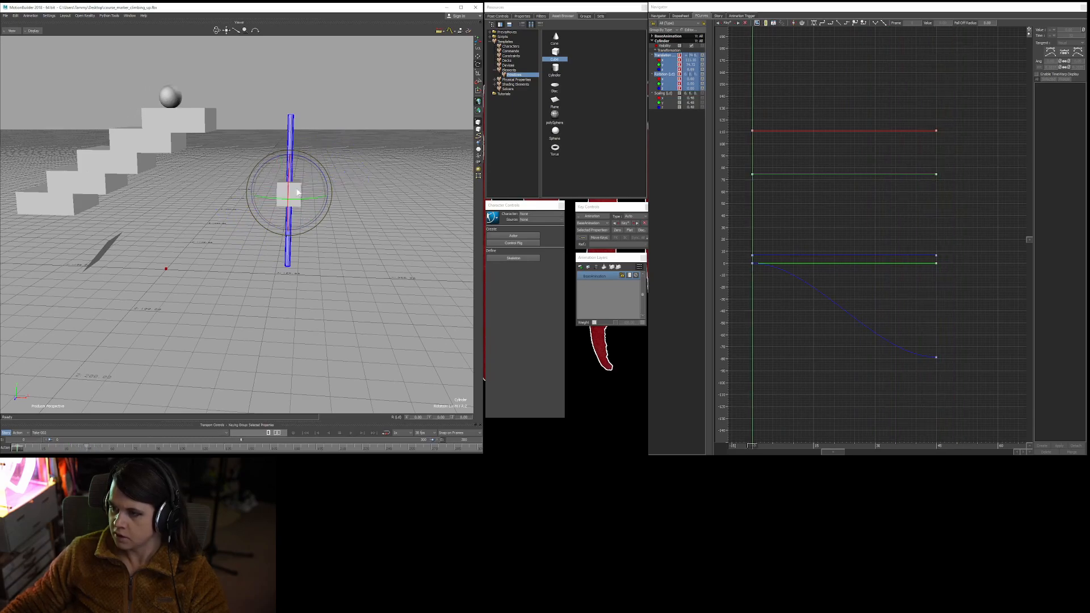
pyautogui.hotkey('ctrl', 'space')
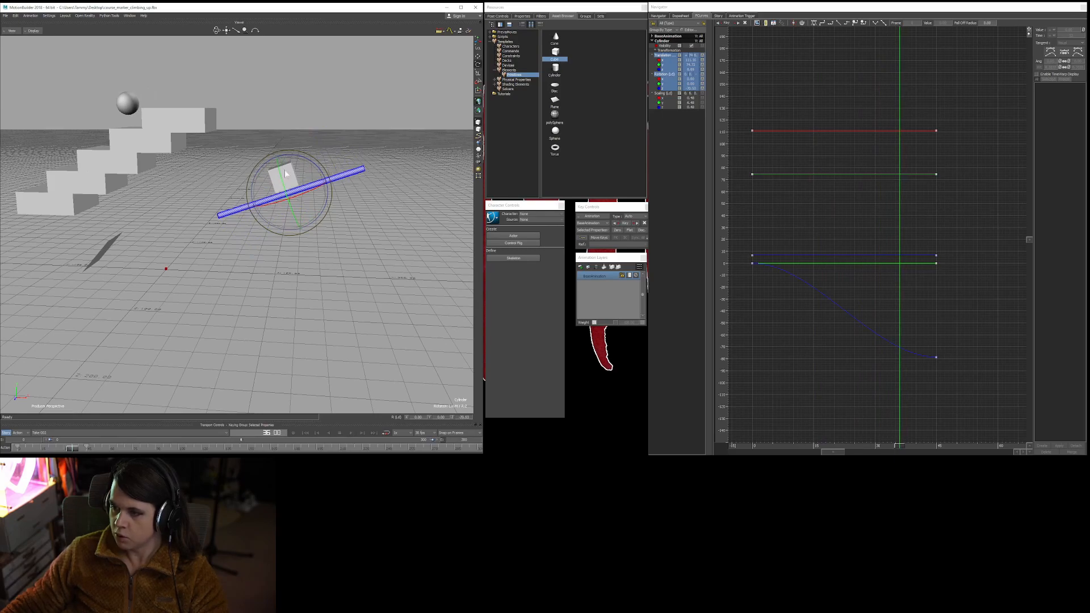
pyautogui.hotkey('ctrl', 'Home')
pyautogui.hotkey('ctrl', 'space')
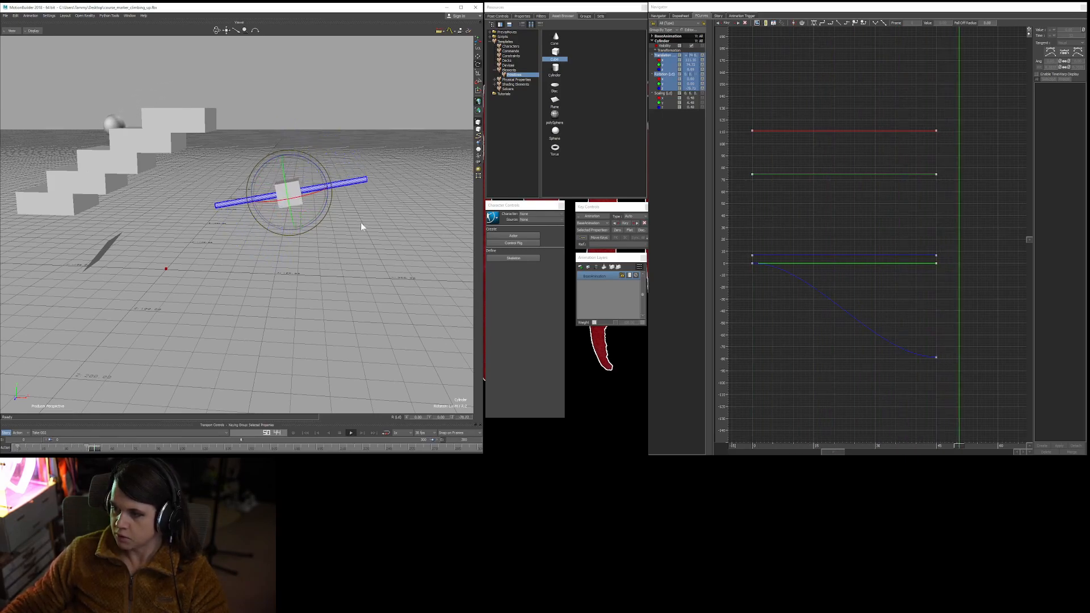
pyautogui.hotkey('ctrl', 'Home')
# Delete the cylinder's keys at frame 45 and all of the cube's keys after the first frame.
pyautogui.moveTo(915, 67); pyautogui.dragTo(975, 387)
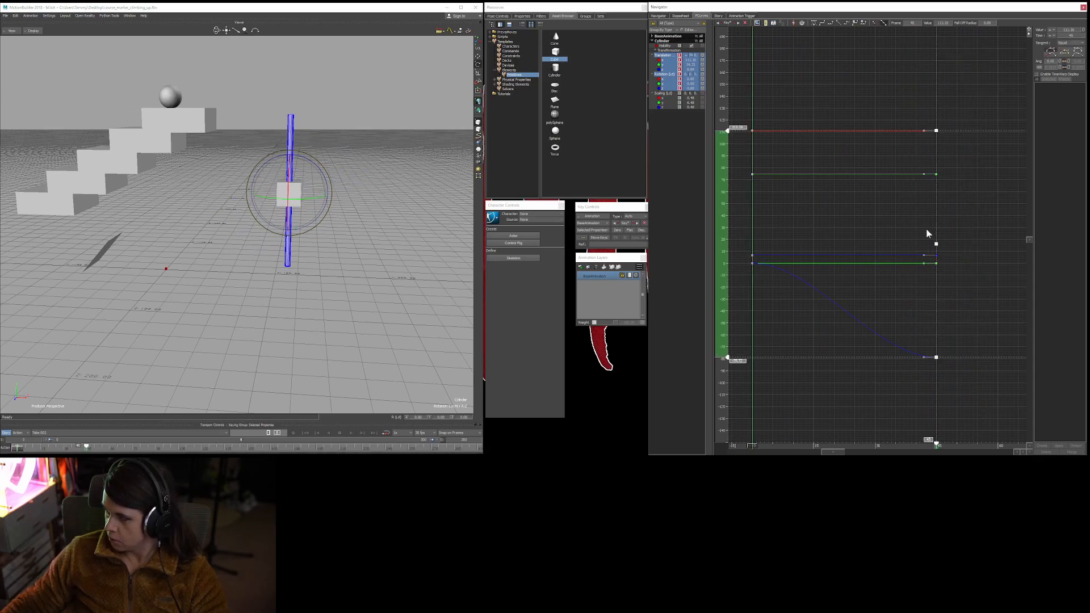
pyautogui.click(296, 191)
pyautogui.moveTo(773, 176); pyautogui.dragTo(957, 352)
pyautogui.press('Delete')
# Examine the cube on the pole from several angles and play back the scene.
pyautogui.moveTo(370, 188)
pyautogui.keyDown('ctrl'); pyautogui.mouseDown()
pyautogui.moveTo(369, 212)
pyautogui.moveTo(396, 164)
pyautogui.moveTo(376, 191)
pyautogui.moveTo(379, 176)
pyautogui.mouseUp(); pyautogui.keyUp('ctrl')
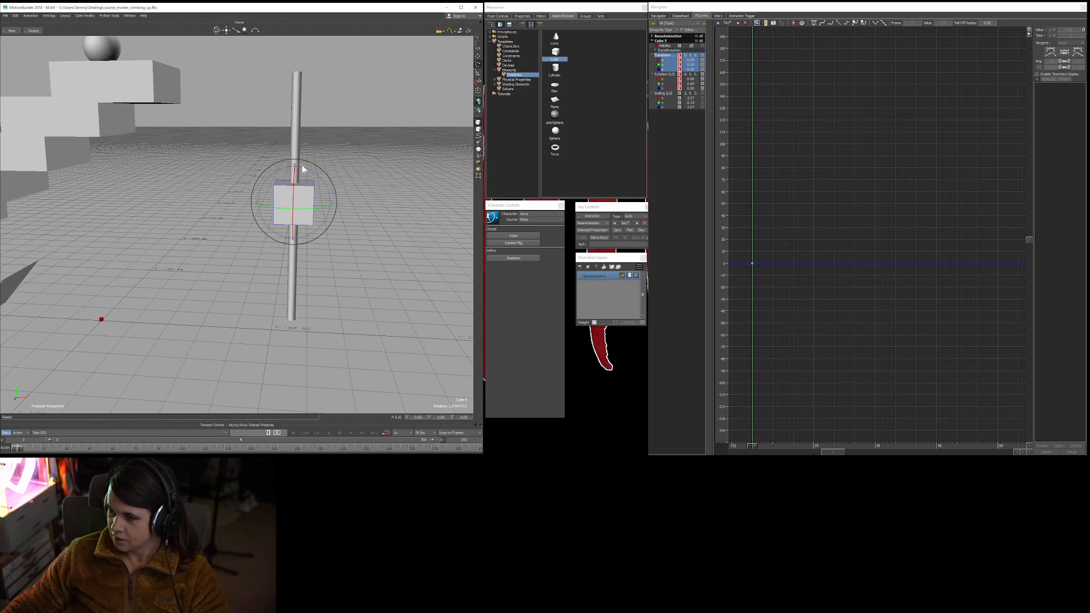
pyautogui.keyDown('shift'); pyautogui.moveTo(332, 228); pyautogui.dragTo(342, 185); pyautogui.keyUp('shift')
pyautogui.press('t')
pyautogui.moveTo(326, 102); pyautogui.dragTo(347, 210)
pyautogui.scroll(-2, 344, 235)
pyautogui.scroll(-2, 358, 179)
pyautogui.keyDown('ctrl'); pyautogui.keyDown('shift'); pyautogui.moveTo(369, 148); pyautogui.dragTo(347, 188); pyautogui.keyUp('shift'); pyautogui.keyUp('ctrl')
pyautogui.scroll(3, 352, 257)
pyautogui.scroll(1, 352, 256)
pyautogui.keyDown('shift'); pyautogui.moveTo(377, 260); pyautogui.dragTo(330, 250); pyautogui.keyUp('shift')
pyautogui.hotkey('ctrl', 'space')
pyautogui.hotkey('ctrl', 'Home')
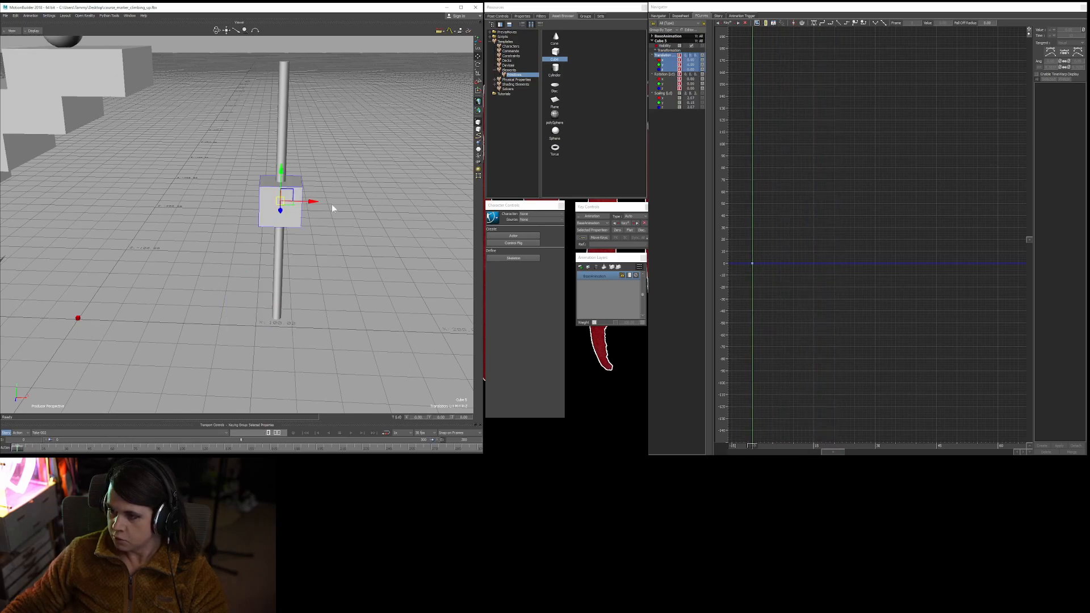
# Move the cube beside the pole's lower end and key its translation at the first frame.
pyautogui.moveTo(787, 228); pyautogui.dragTo(747, 279)
pyautogui.moveTo(812, 209); pyautogui.dragTo(747, 274)
pyautogui.click(790, 225)
pyautogui.keyDown('ctrl'); pyautogui.keyDown('shift'); pyautogui.moveTo(326, 224); pyautogui.dragTo(323, 209); pyautogui.keyUp('shift'); pyautogui.keyUp('ctrl')
pyautogui.moveTo(281, 159); pyautogui.dragTo(277, 308)
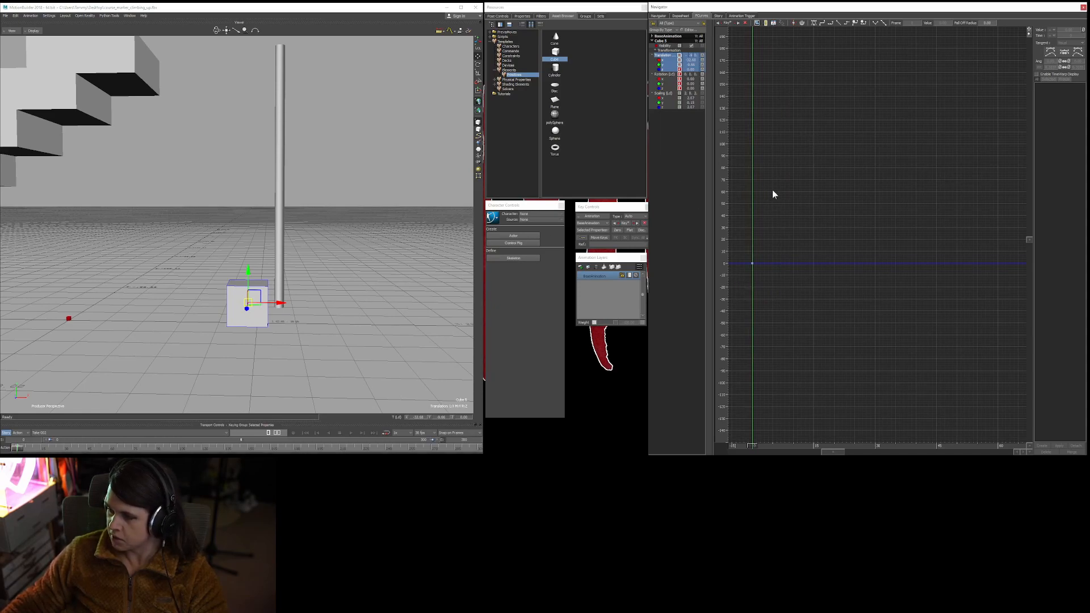
pyautogui.press('k')
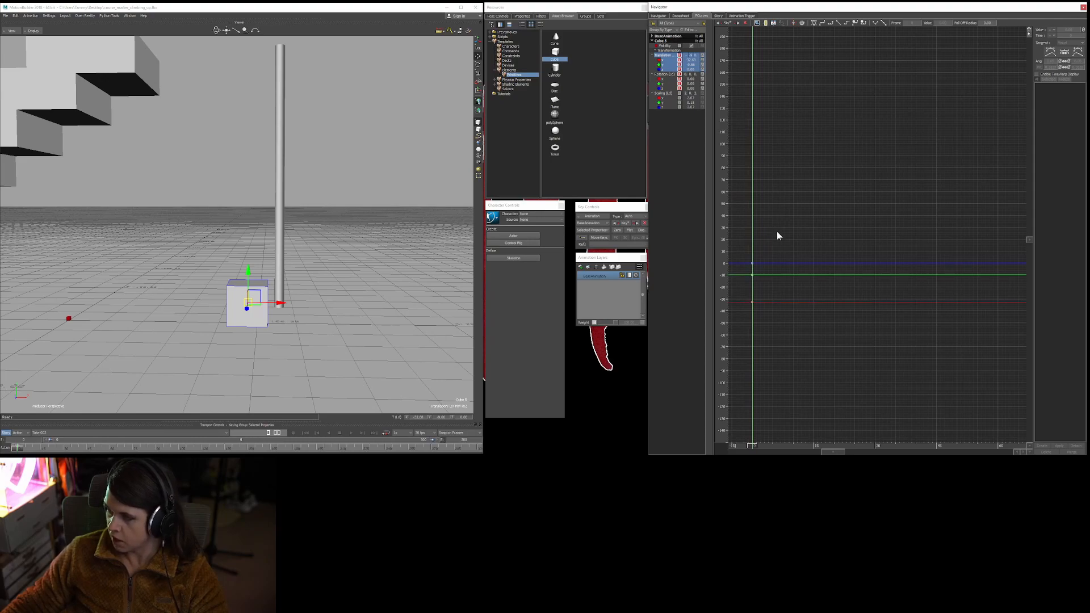
pyautogui.press('space')
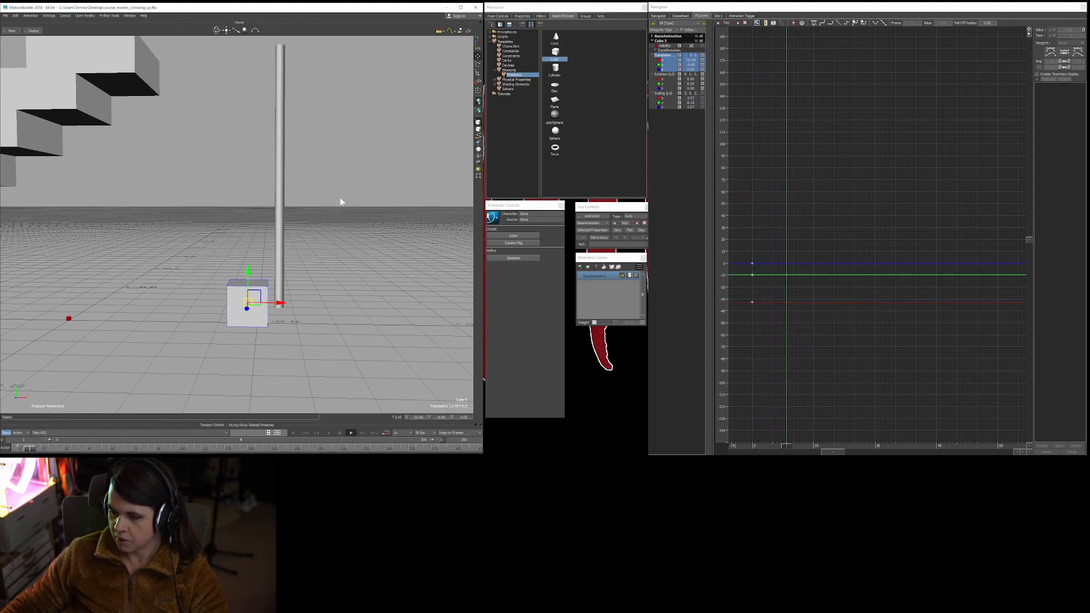
pyautogui.click(336, 202)
# Scale the cube down in height and depth to form a flatter, narrower block at the pole's base.
pyautogui.keyDown('ctrl'); pyautogui.moveTo(359, 179); pyautogui.dragTo(317, 253); pyautogui.keyUp('ctrl')
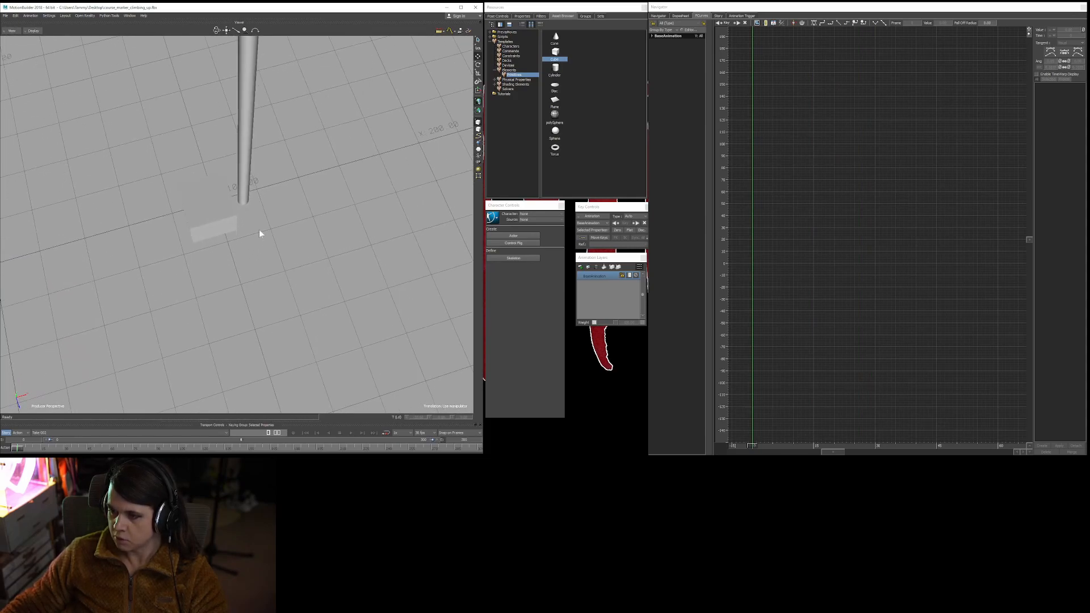
pyautogui.click(226, 224)
pyautogui.press('s')
pyautogui.moveTo(225, 261); pyautogui.dragTo(216, 236)
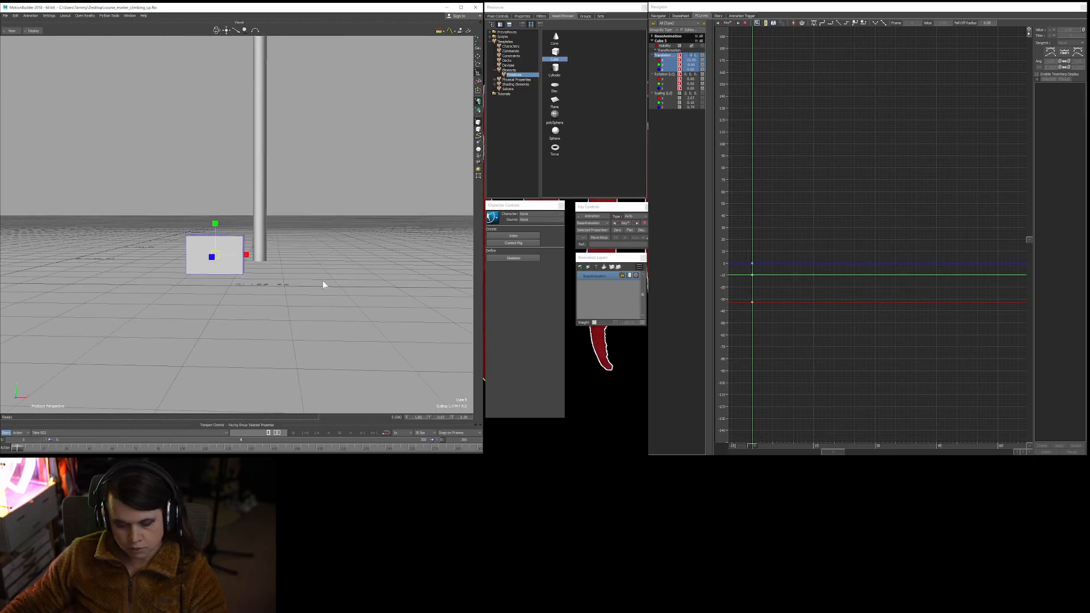
# Tilt the block about 20 degrees around Z against the pole's lower end and key its translation and rotation.
pyautogui.press('e')
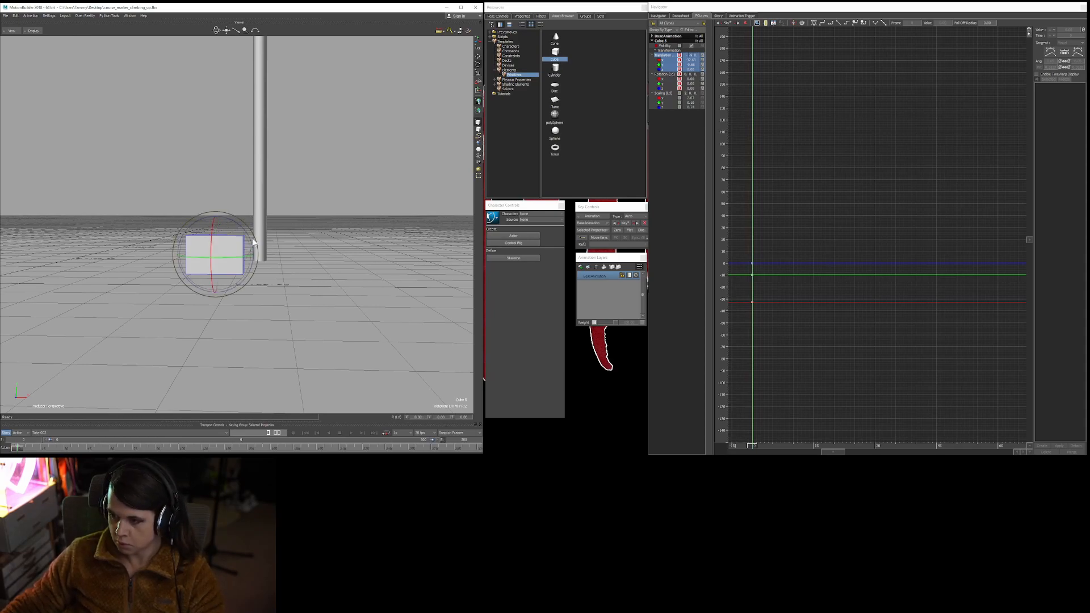
pyautogui.moveTo(249, 248); pyautogui.dragTo(248, 236)
pyautogui.press('t')
pyautogui.keyDown('ctrl'); pyautogui.keyDown('shift'); pyautogui.moveTo(341, 309); pyautogui.dragTo(339, 288); pyautogui.keyUp('shift'); pyautogui.keyUp('ctrl')
pyautogui.moveTo(217, 245); pyautogui.dragTo(224, 254)
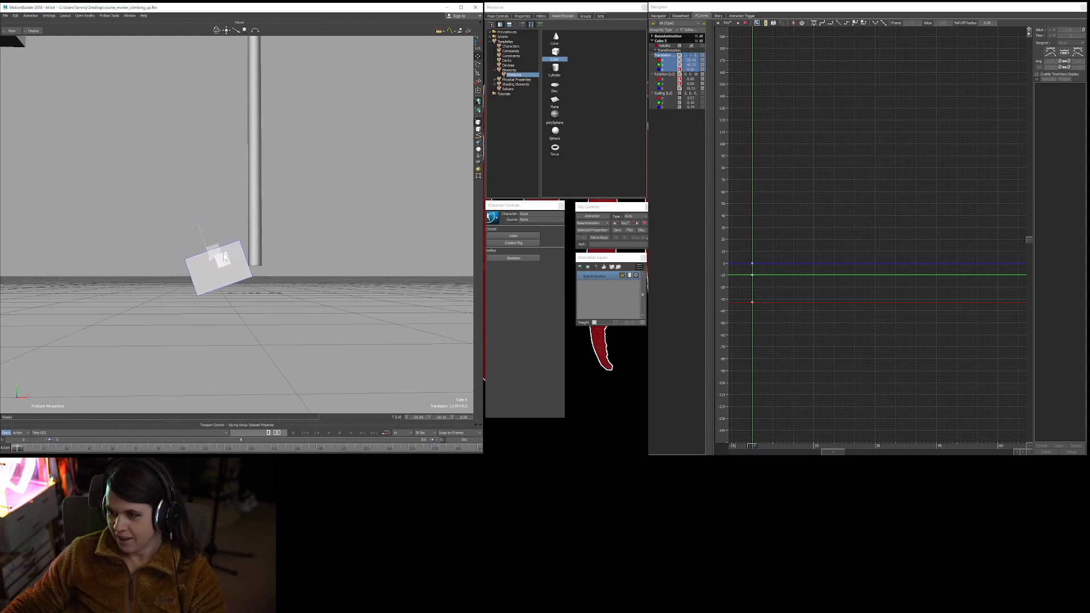
pyautogui.keyDown('ctrl'); pyautogui.keyDown('shift'); pyautogui.moveTo(366, 223); pyautogui.dragTo(352, 240); pyautogui.keyUp('shift'); pyautogui.keyUp('ctrl')
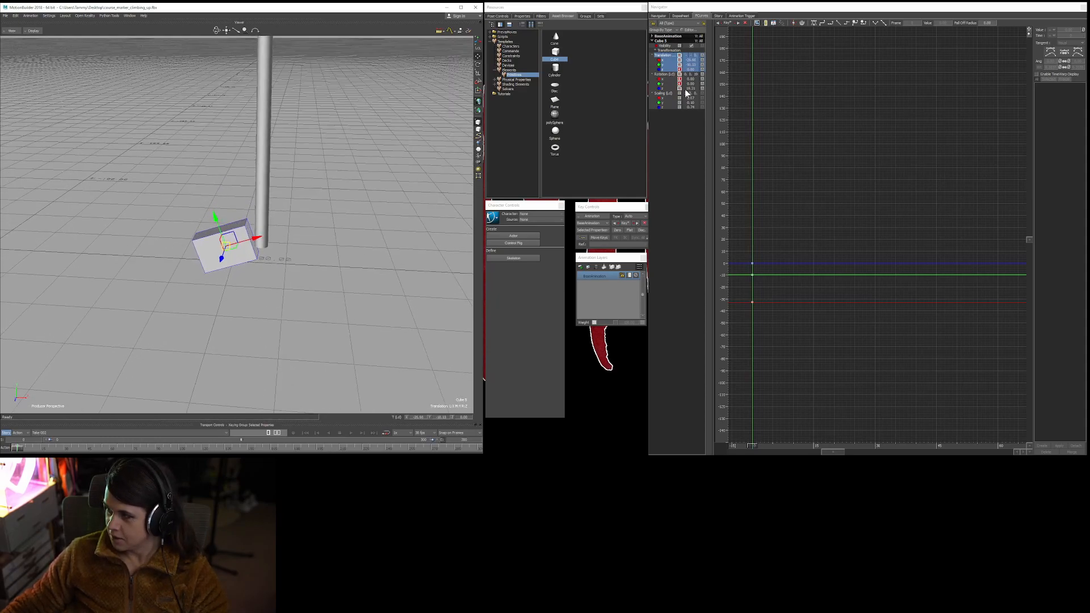
pyautogui.keyDown('ctrl'); pyautogui.click(667, 75); pyautogui.keyUp('ctrl')
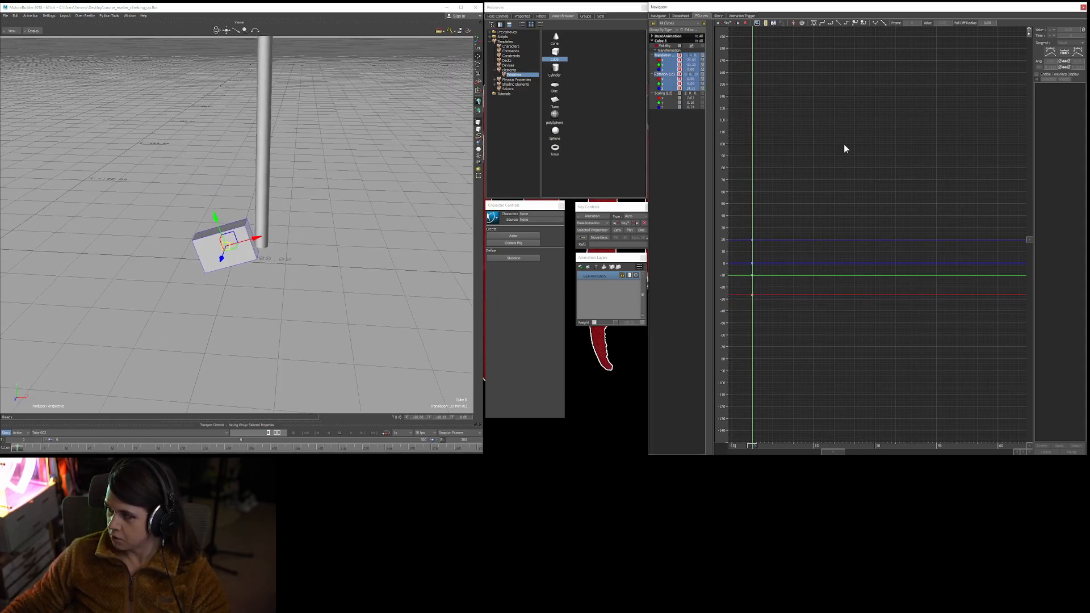
# Select the cylinder and move it with its attached block to open floor away from the staircase.
pyautogui.click(359, 183)
pyautogui.keyDown('ctrl'); pyautogui.keyDown('shift'); pyautogui.moveTo(360, 131); pyautogui.dragTo(387, 259); pyautogui.keyUp('shift'); pyautogui.keyUp('ctrl')
pyautogui.click(402, 239)
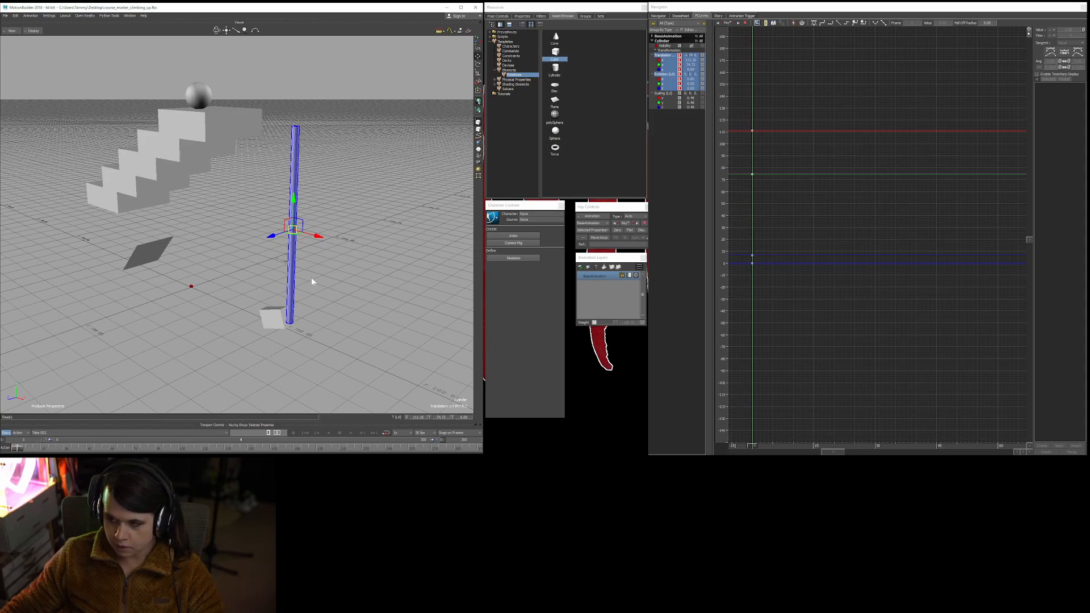
pyautogui.keyDown('ctrl'); pyautogui.keyDown('shift'); pyautogui.moveTo(349, 271); pyautogui.dragTo(309, 269); pyautogui.keyUp('shift'); pyautogui.keyUp('ctrl')
pyautogui.press('r')
pyautogui.keyDown('ctrl'); pyautogui.keyDown('shift'); pyautogui.moveTo(240, 268); pyautogui.dragTo(191, 254); pyautogui.keyUp('shift'); pyautogui.keyUp('ctrl')
pyautogui.keyDown('ctrl'); pyautogui.keyDown('shift'); pyautogui.moveTo(246, 280); pyautogui.dragTo(339, 274); pyautogui.keyUp('shift'); pyautogui.keyUp('ctrl')
pyautogui.press('t')
# Swing the cylinder with its attached block around its midpoint and return it upright.
pyautogui.press('e')
pyautogui.moveTo(269, 304); pyautogui.dragTo(266, 273)
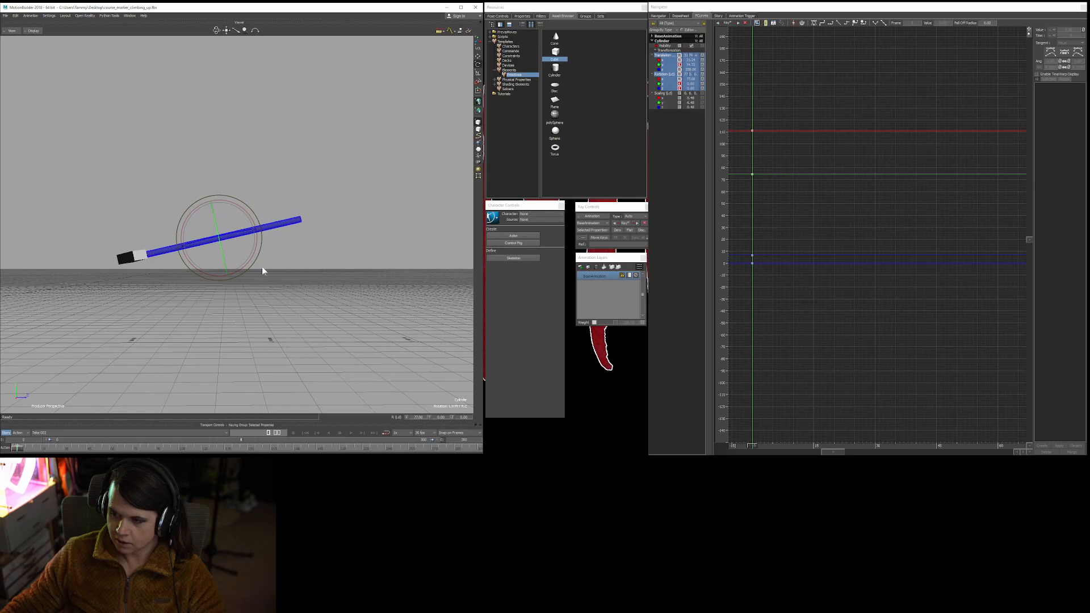
pyautogui.keyDown('ctrl'); pyautogui.keyDown('shift'); pyautogui.moveTo(226, 229); pyautogui.dragTo(289, 281); pyautogui.keyUp('shift'); pyautogui.keyUp('ctrl')
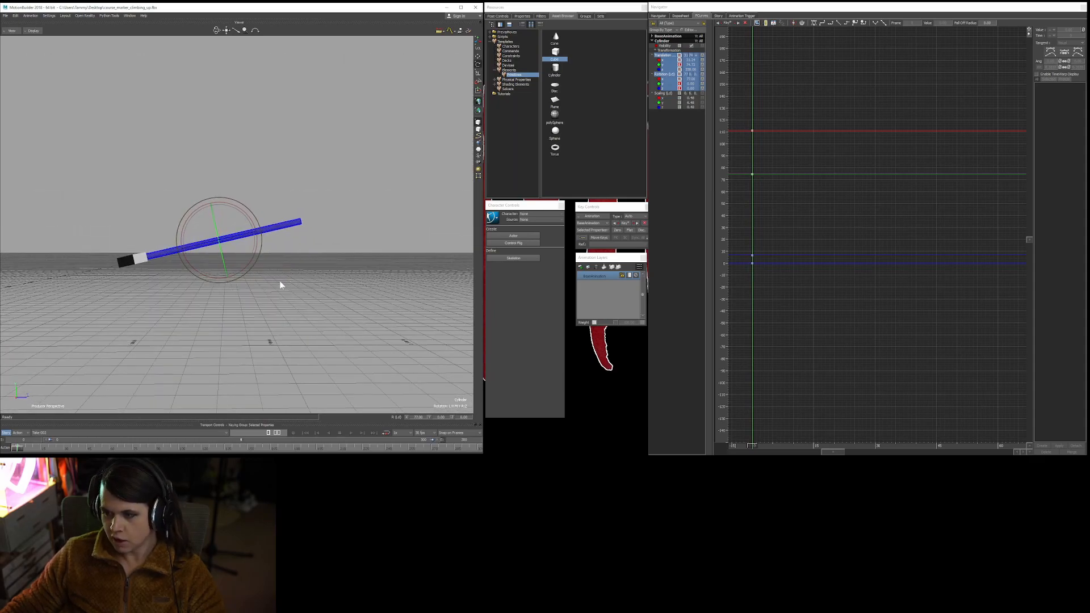
pyautogui.moveTo(261, 298)
pyautogui.mouseDown()
pyautogui.moveTo(275, 308)
pyautogui.moveTo(244, 298)
pyautogui.mouseUp()
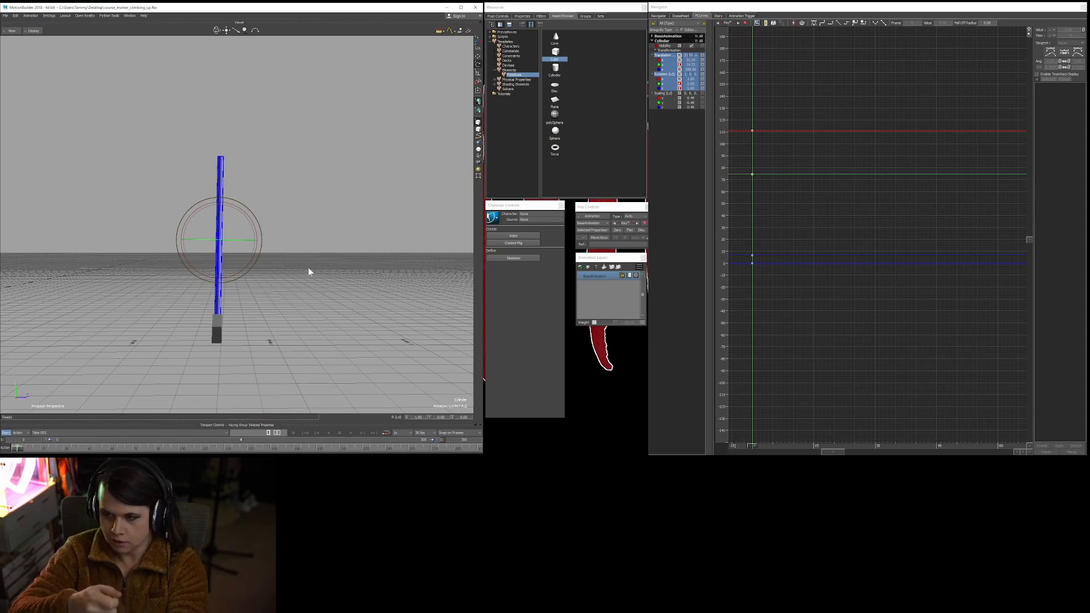
pyautogui.click(226, 156)
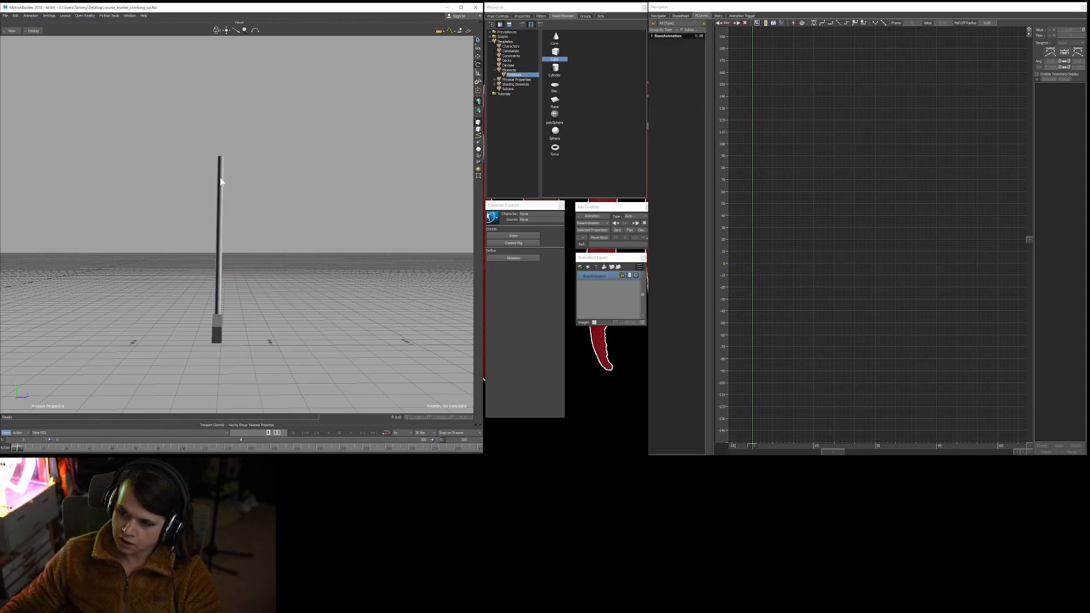
pyautogui.click(219, 181)
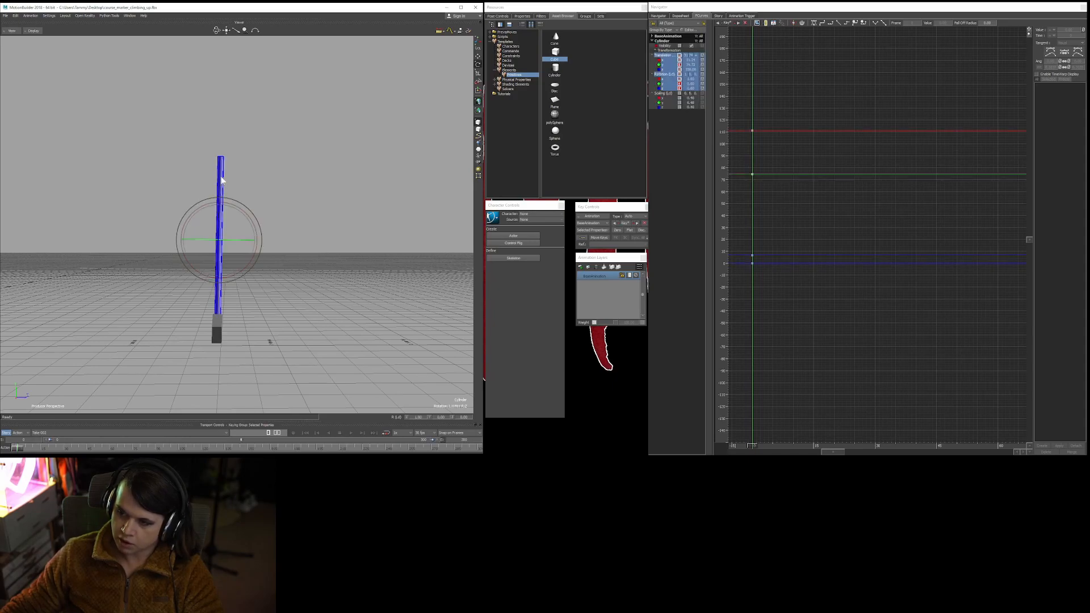
pyautogui.keyDown('shift'); pyautogui.moveTo(287, 183); pyautogui.dragTo(277, 220); pyautogui.keyUp('shift')
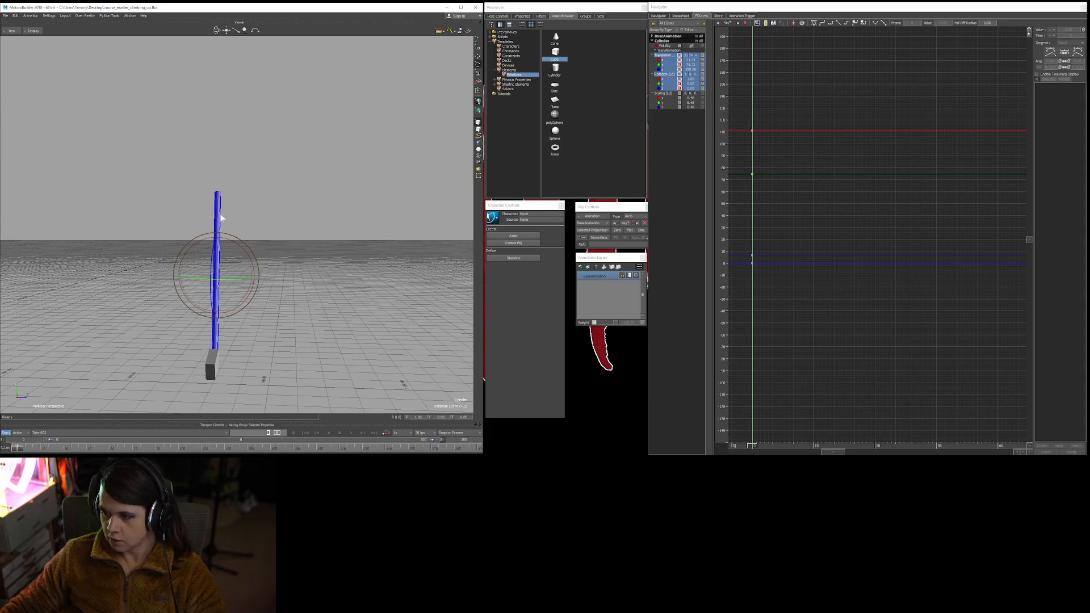
pyautogui.click(256, 227)
pyautogui.keyDown('ctrl'); pyautogui.keyDown('shift'); pyautogui.moveTo(281, 238); pyautogui.dragTo(235, 214); pyautogui.keyUp('shift'); pyautogui.keyUp('ctrl')
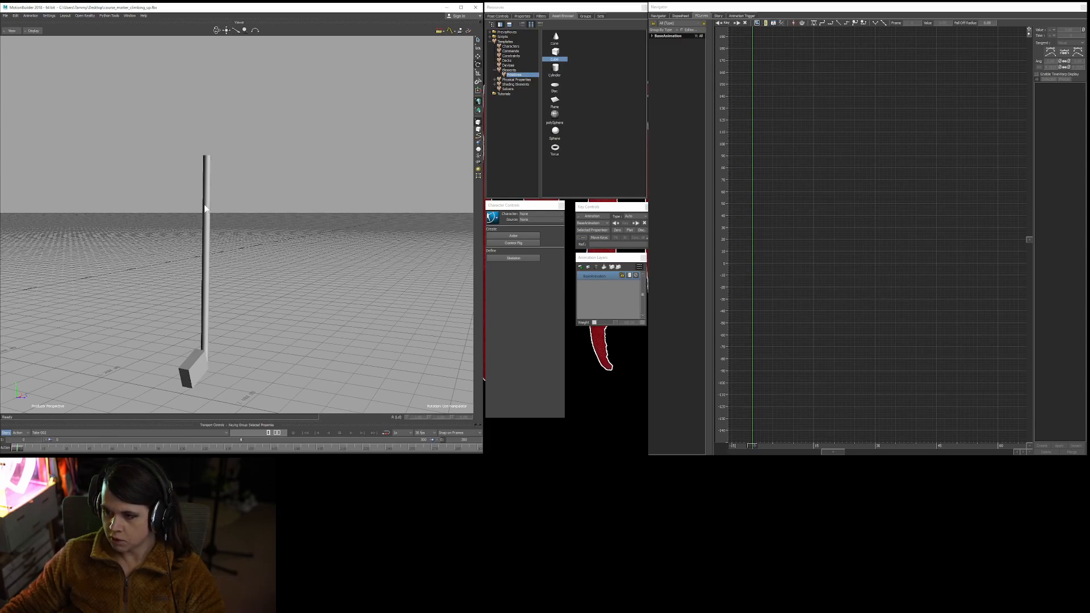
pyautogui.keyDown('ctrl'); pyautogui.keyDown('shift'); pyautogui.moveTo(265, 216); pyautogui.dragTo(285, 234); pyautogui.keyUp('shift'); pyautogui.keyUp('ctrl')
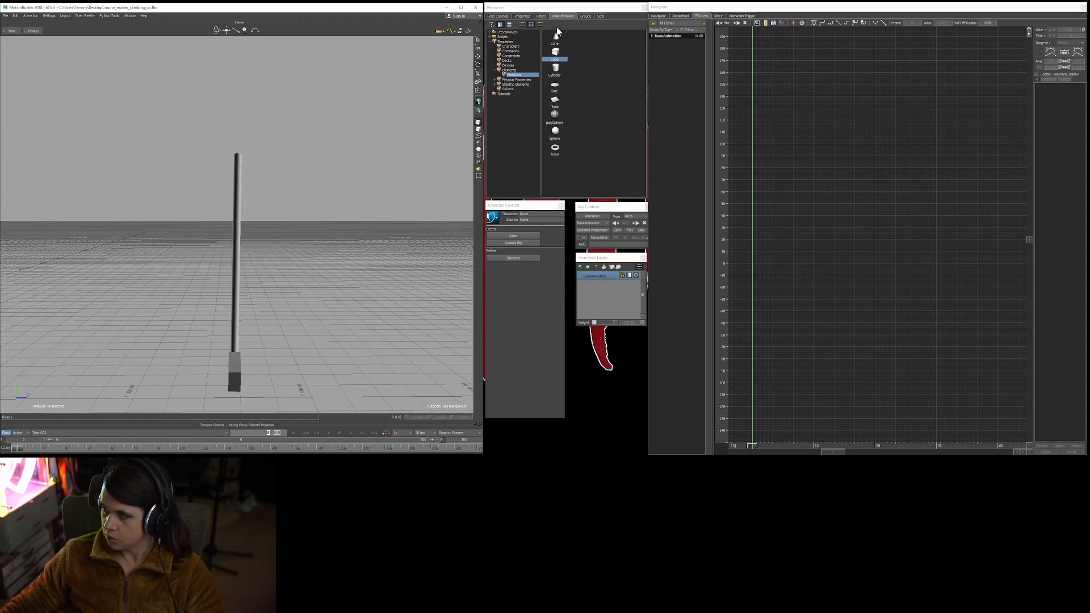
# Browse the Elements templates and point out the Marker, Null and Skeleton node assets.
pyautogui.click(509, 70)
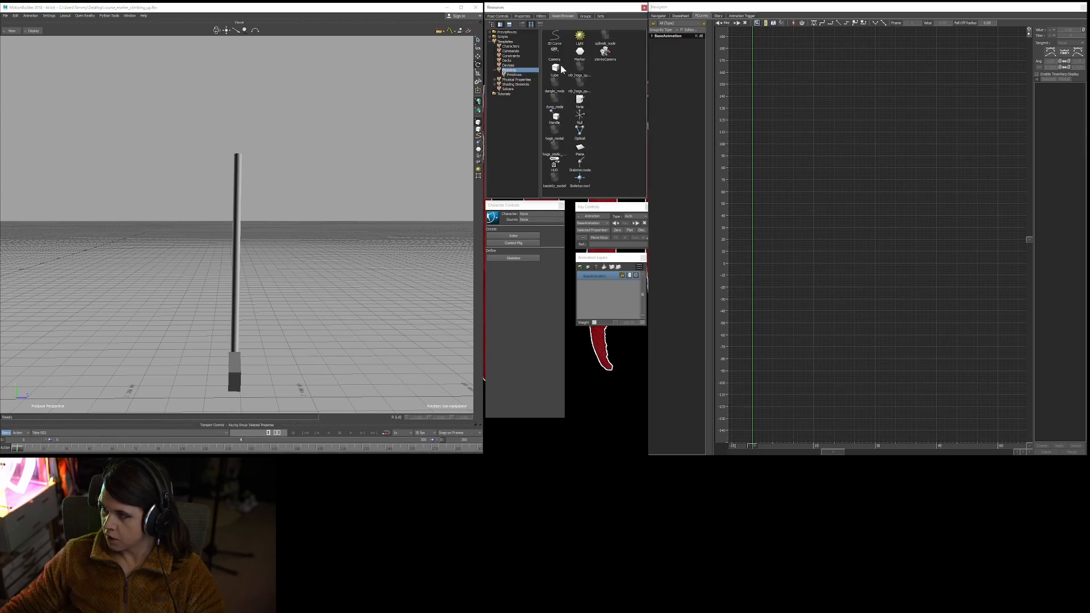
pyautogui.click(581, 57)
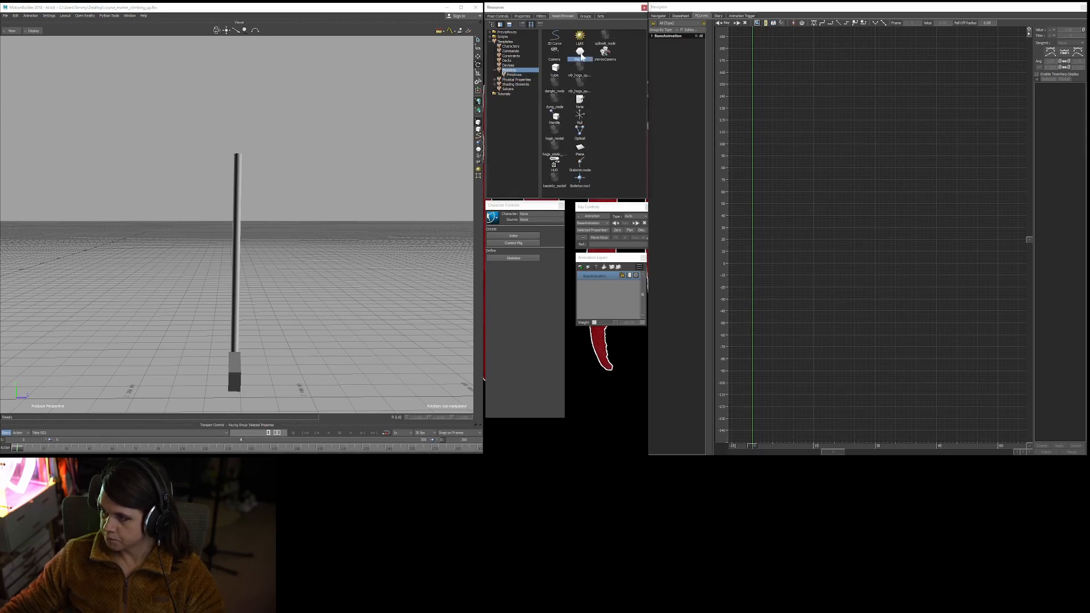
pyautogui.click(580, 117)
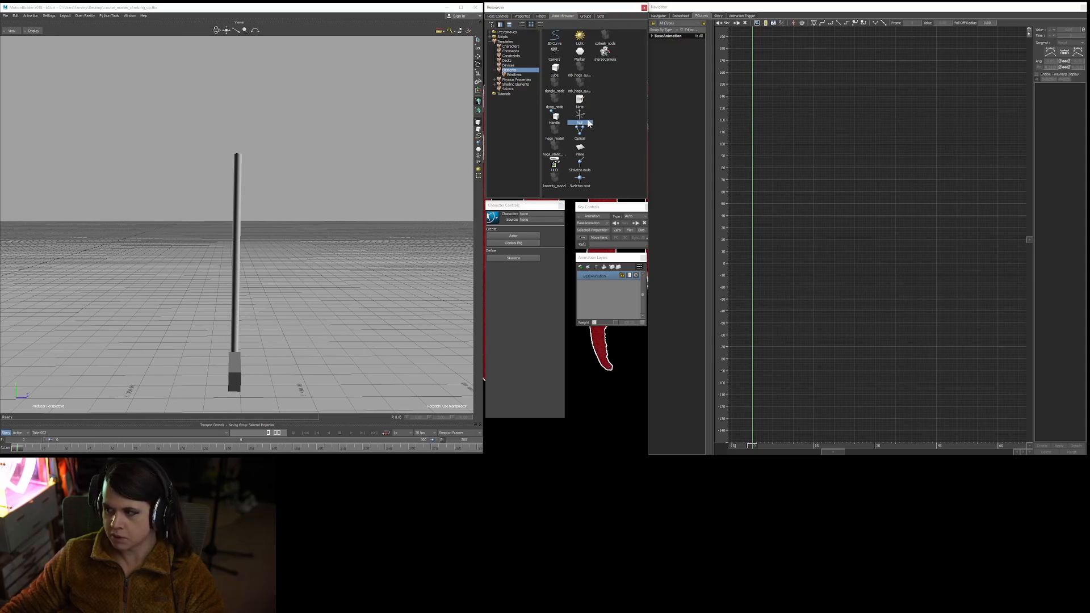
pyautogui.click(581, 57)
pyautogui.click(582, 116)
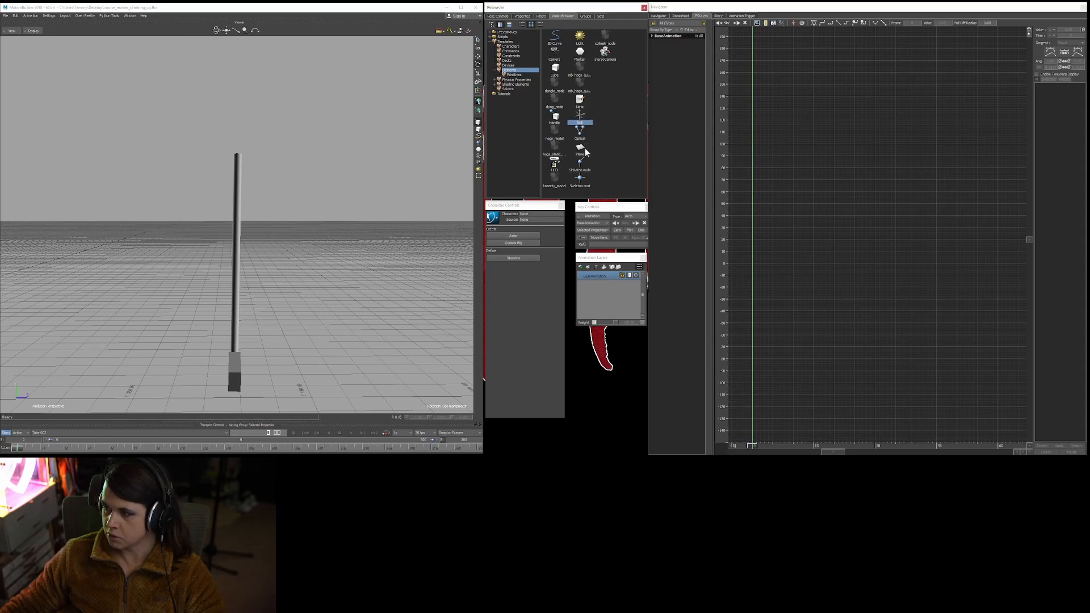
pyautogui.click(579, 170)
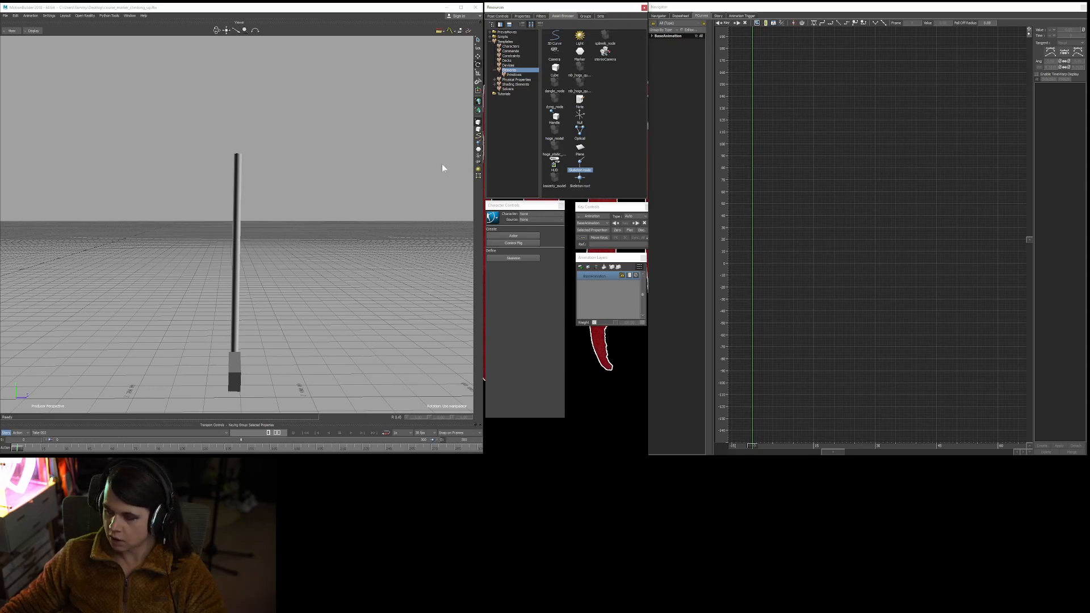
# Add a Skeleton node from the Elements templates to the scene and move it onto open floor beside the pole.
pyautogui.moveTo(581, 164); pyautogui.dragTo(271, 193)
pyautogui.keyDown('ctrl'); pyautogui.moveTo(340, 275); pyautogui.dragTo(369, 275); pyautogui.keyUp('ctrl')
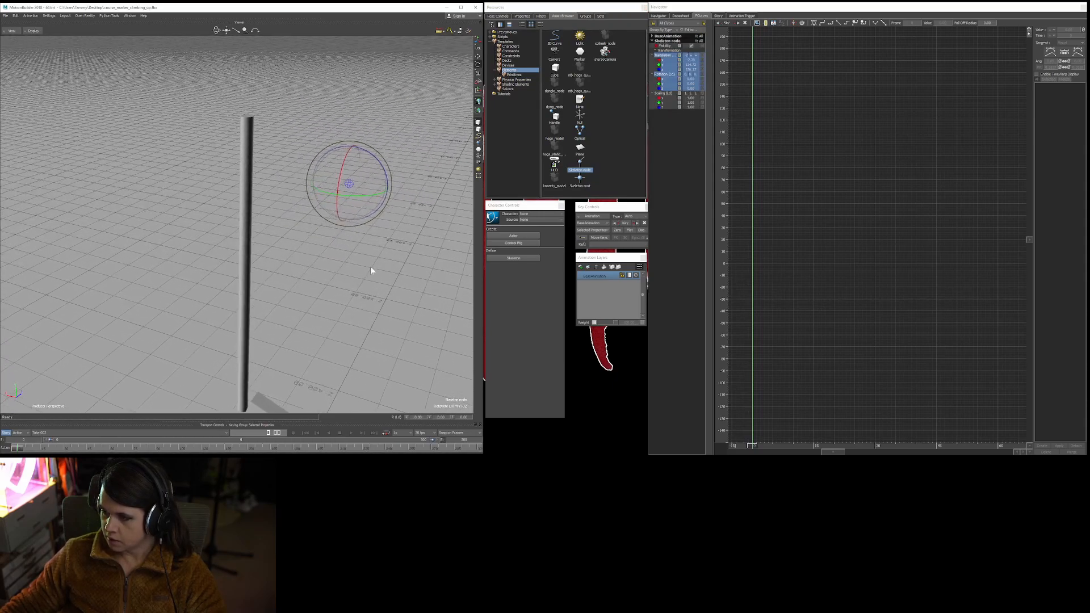
pyautogui.keyDown('ctrl'); pyautogui.keyDown('shift'); pyautogui.moveTo(245, 177); pyautogui.dragTo(317, 242); pyautogui.keyUp('shift'); pyautogui.keyUp('ctrl')
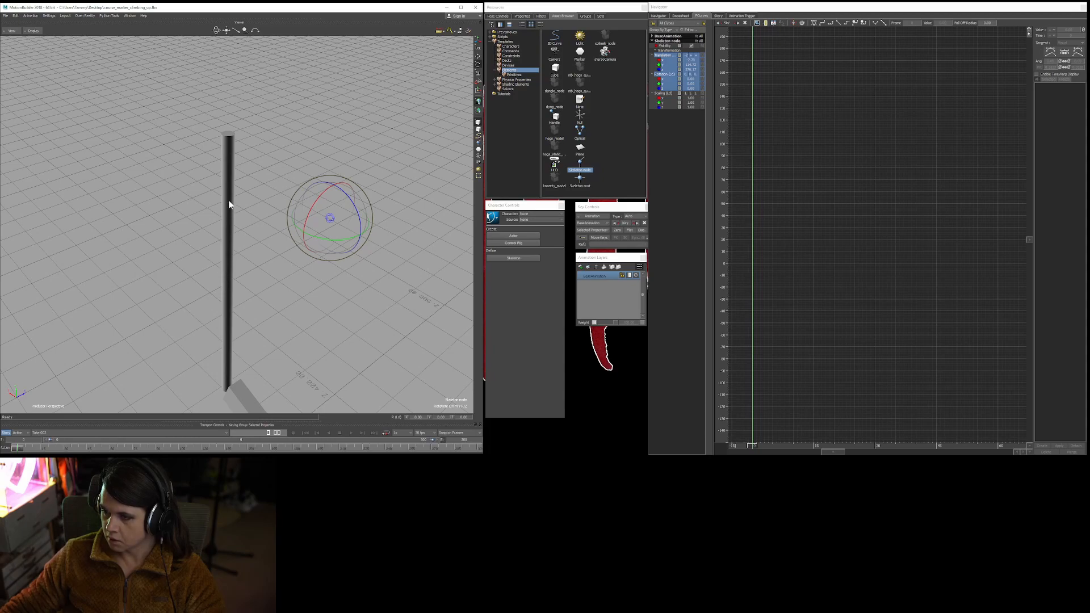
pyautogui.keyDown('ctrl'); pyautogui.keyDown('shift'); pyautogui.moveTo(357, 222); pyautogui.dragTo(386, 287); pyautogui.keyUp('shift'); pyautogui.keyUp('ctrl')
pyautogui.press('t')
pyautogui.keyDown('ctrl'); pyautogui.keyDown('shift'); pyautogui.moveTo(307, 213); pyautogui.dragTo(221, 311); pyautogui.keyUp('shift'); pyautogui.keyUp('ctrl')
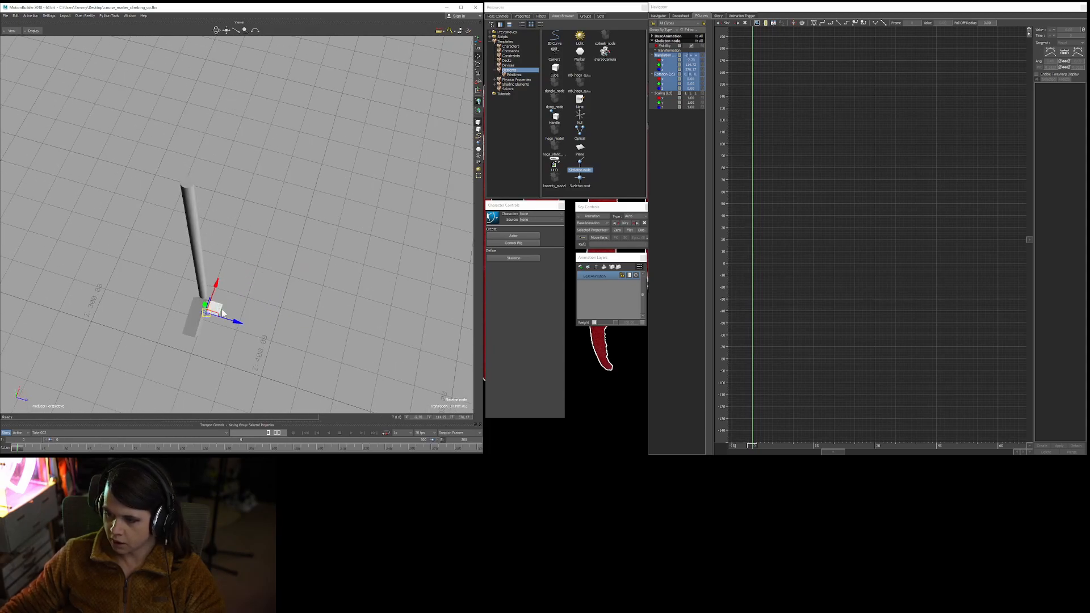
pyautogui.keyDown('ctrl'); pyautogui.keyDown('shift'); pyautogui.moveTo(215, 236); pyautogui.dragTo(343, 216); pyautogui.keyUp('shift'); pyautogui.keyUp('ctrl')
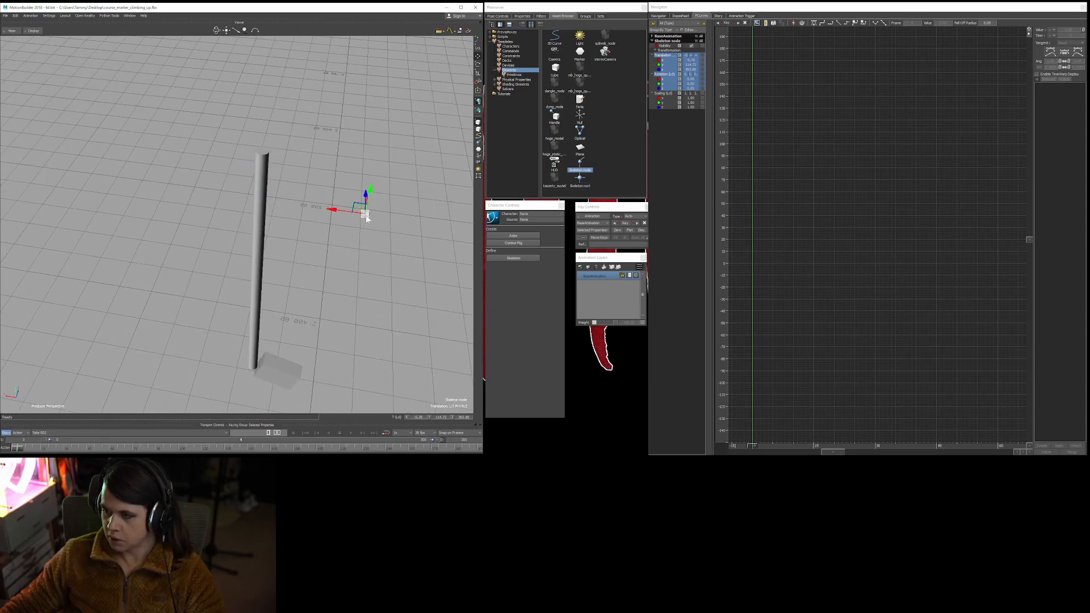
pyautogui.keyDown('ctrl'); pyautogui.keyDown('shift'); pyautogui.moveTo(260, 201); pyautogui.dragTo(300, 206); pyautogui.keyUp('shift'); pyautogui.keyUp('ctrl')
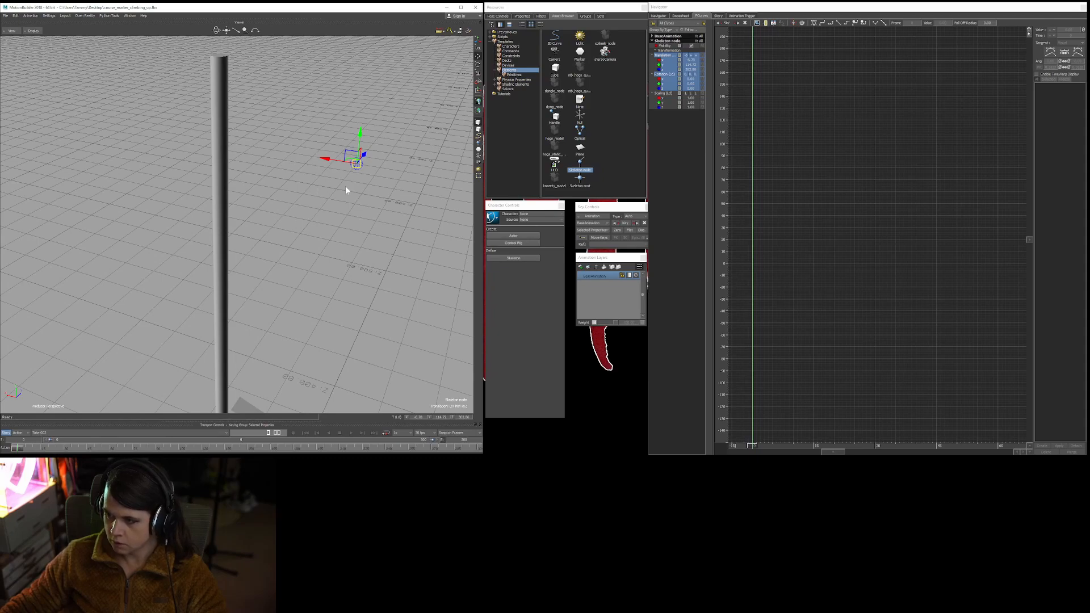
# Align the skeleton node's translation and rotation to the cylinder, then deselect everything.
pyautogui.click(222, 205)
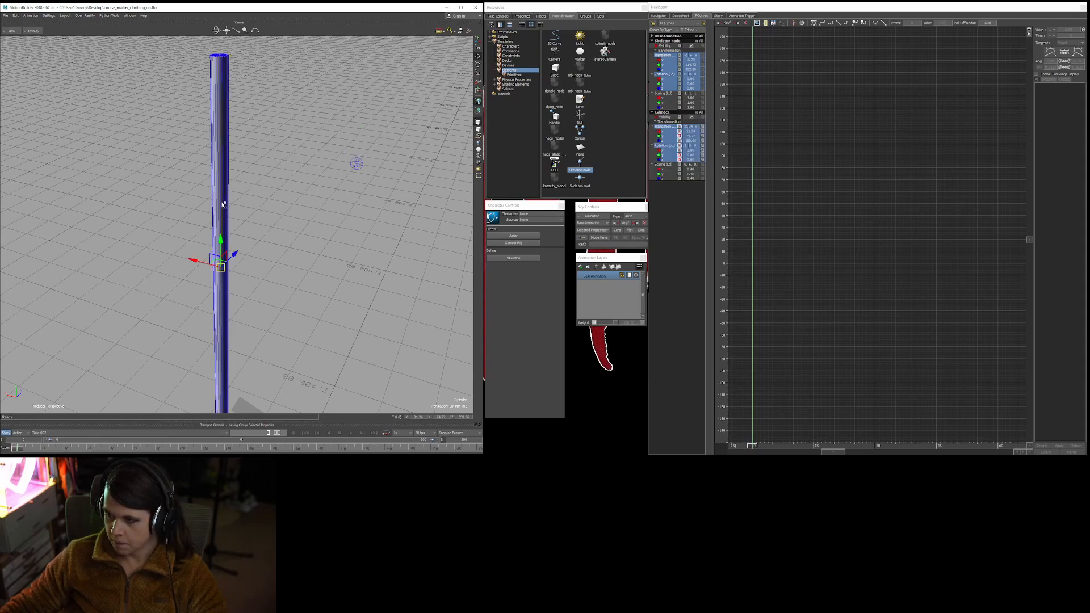
pyautogui.rightClick(222, 204)
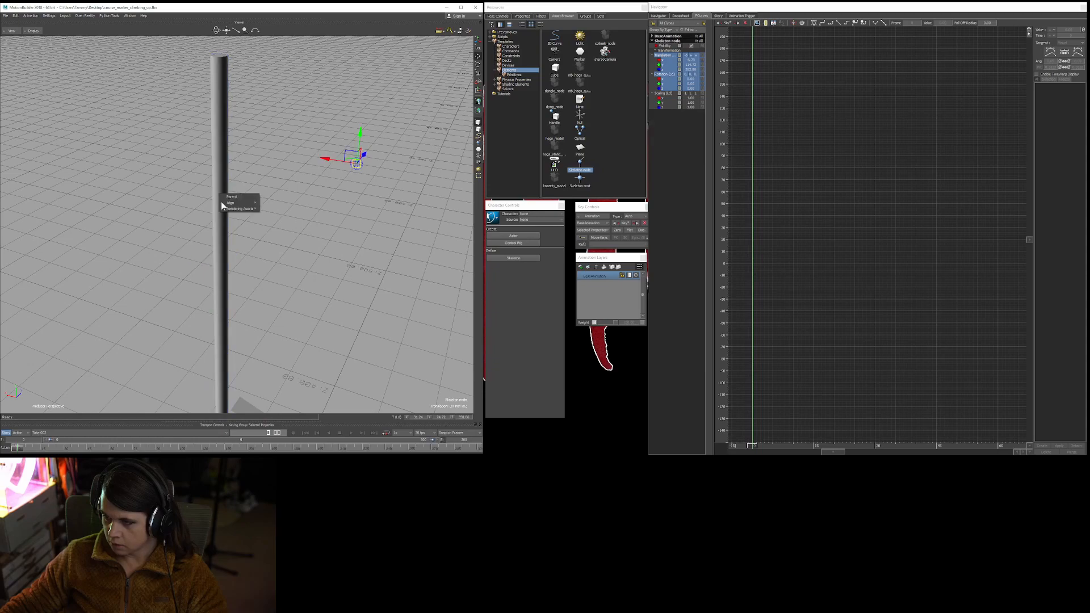
pyautogui.moveTo(231, 203)
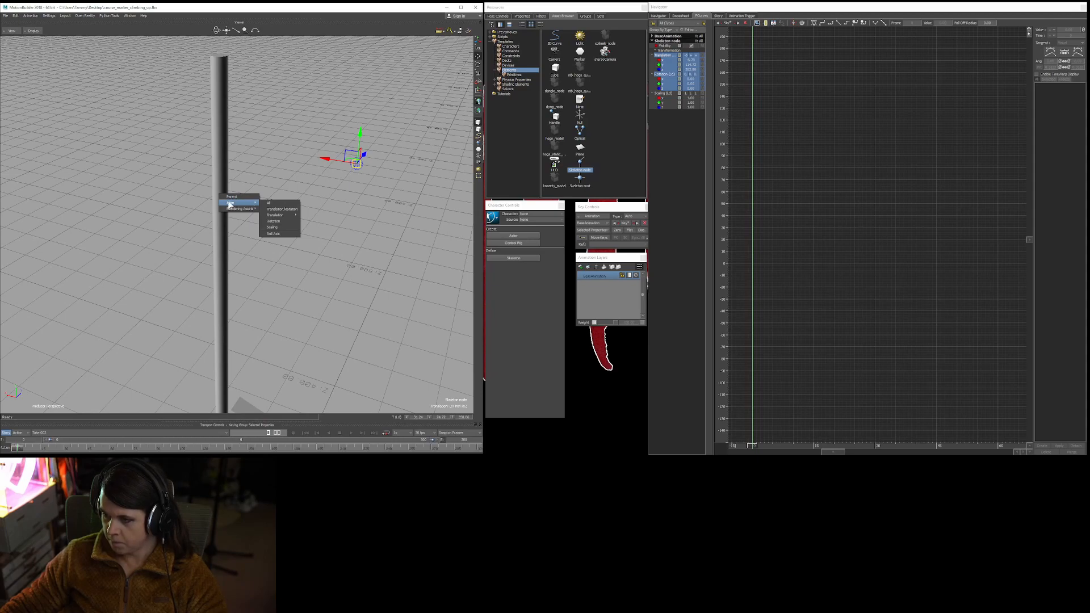
pyautogui.click(277, 210)
pyautogui.keyDown('ctrl'); pyautogui.keyDown('shift'); pyautogui.moveTo(343, 236); pyautogui.dragTo(292, 234); pyautogui.keyUp('shift'); pyautogui.keyUp('ctrl')
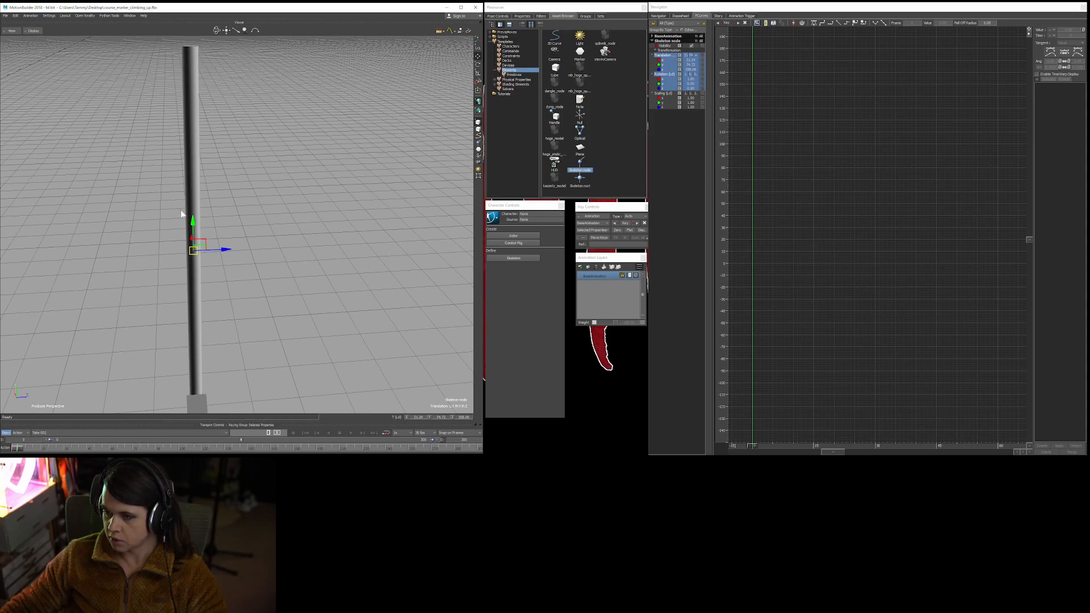
pyautogui.keyDown('ctrl'); pyautogui.keyDown('shift'); pyautogui.moveTo(281, 214); pyautogui.dragTo(347, 218); pyautogui.keyUp('shift'); pyautogui.keyUp('ctrl')
pyautogui.keyDown('shift'); pyautogui.moveTo(329, 319); pyautogui.dragTo(248, 218); pyautogui.keyUp('shift')
pyautogui.click(355, 287)
pyautogui.keyDown('shift'); pyautogui.moveTo(300, 247); pyautogui.dragTo(282, 259); pyautogui.keyUp('shift')
pyautogui.click(580, 164)
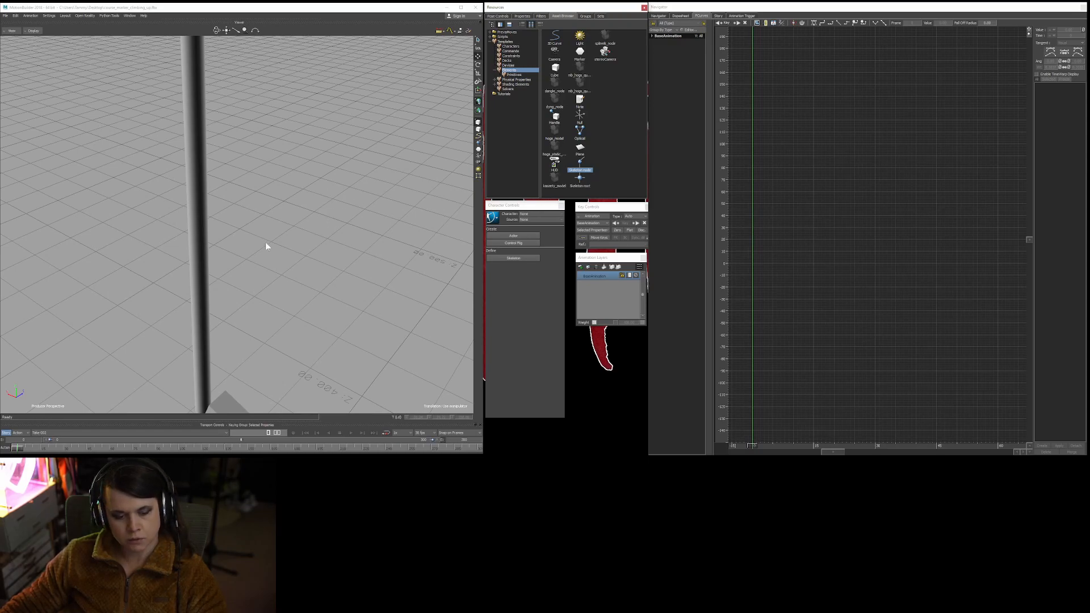
# Switch the viewport to X-Ray display and point out the Marker, Null and Skeleton node assets.
pyautogui.keyDown('ctrl'); pyautogui.moveTo(288, 159); pyautogui.dragTo(288, 205); pyautogui.keyUp('ctrl')
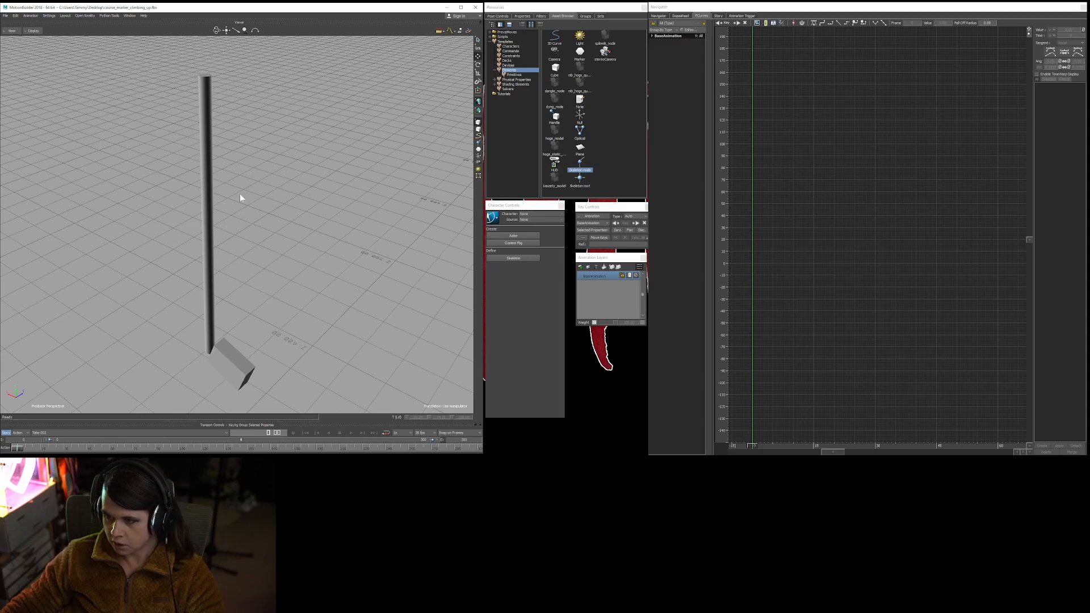
pyautogui.hotkey('ctrl', 'a')
pyautogui.hotkey('ctrl', 'a')
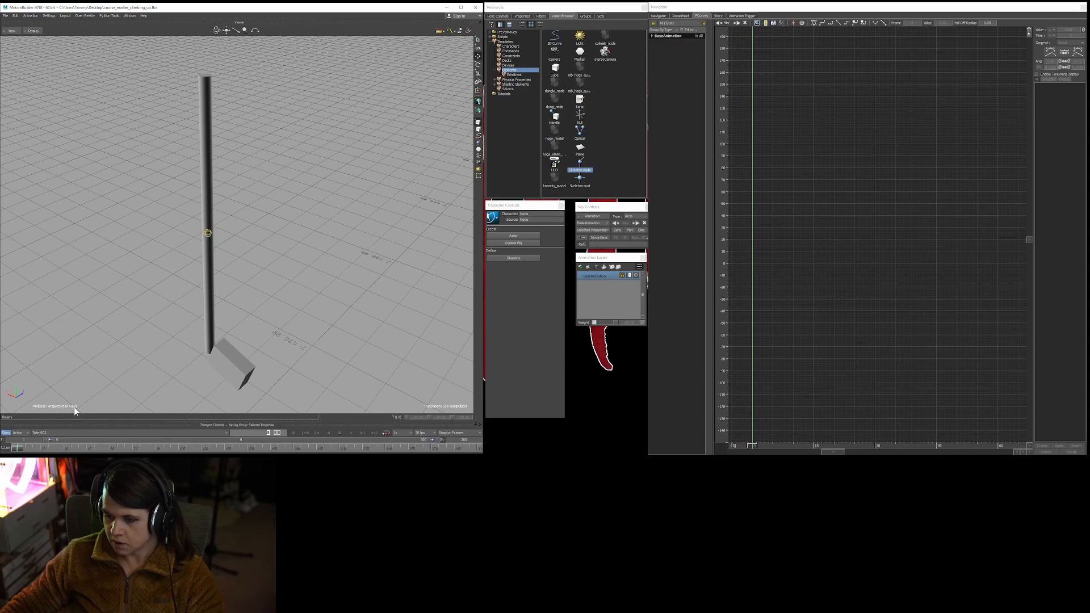
pyautogui.keyDown('ctrl'); pyautogui.keyDown('shift'); pyautogui.moveTo(227, 308); pyautogui.dragTo(347, 259); pyautogui.keyUp('shift'); pyautogui.keyUp('ctrl')
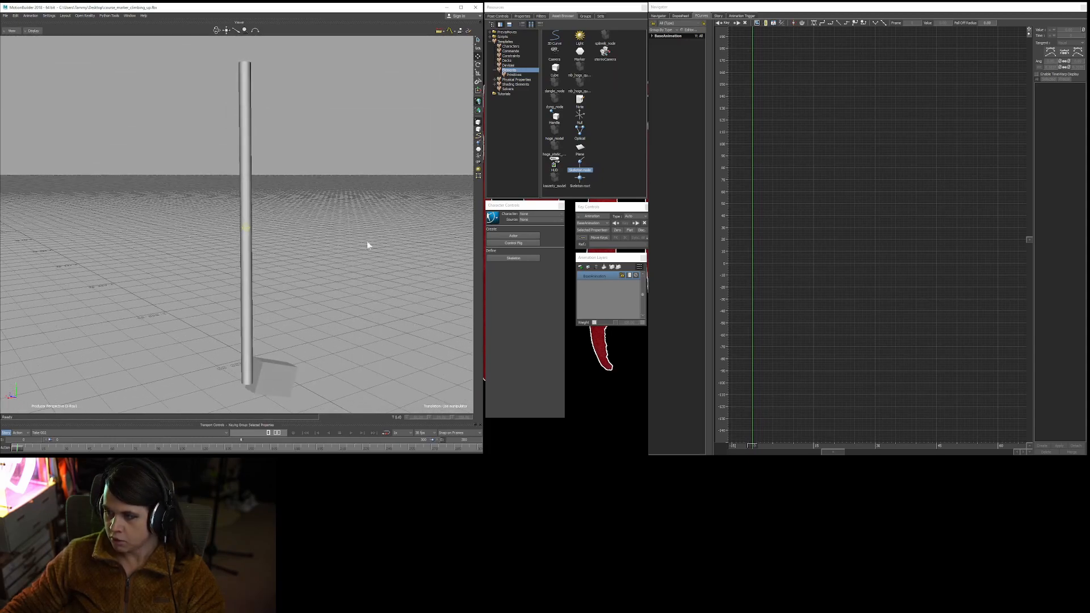
pyautogui.click(581, 52)
pyautogui.click(585, 114)
pyautogui.click(581, 165)
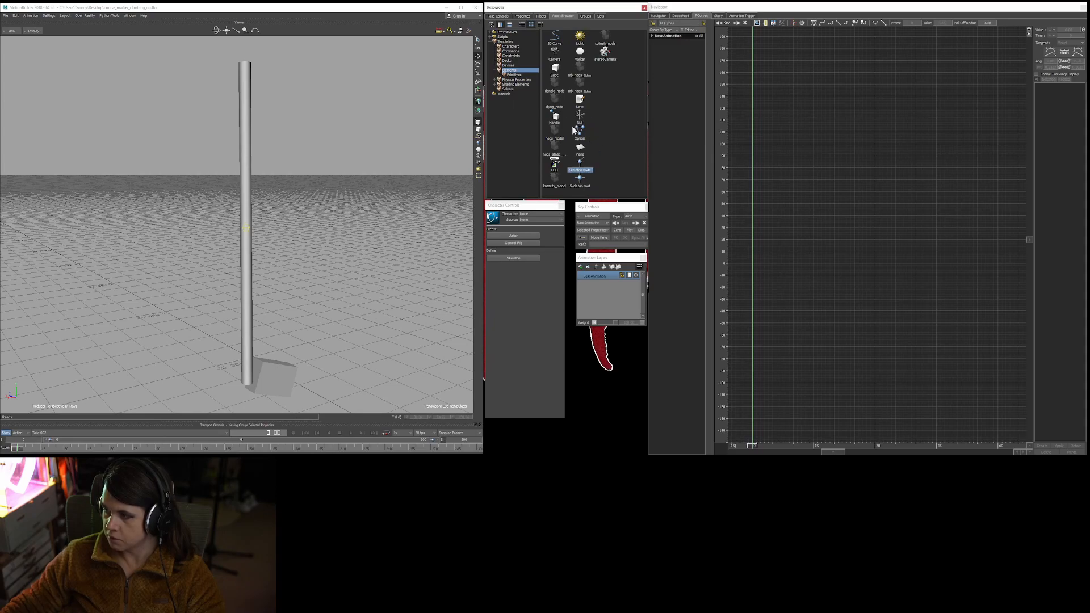
# Cycle the viewport display to Models Only and back to X-Ray for comparison.
pyautogui.keyDown('ctrl'); pyautogui.moveTo(306, 233); pyautogui.dragTo(213, 192); pyautogui.keyUp('ctrl')
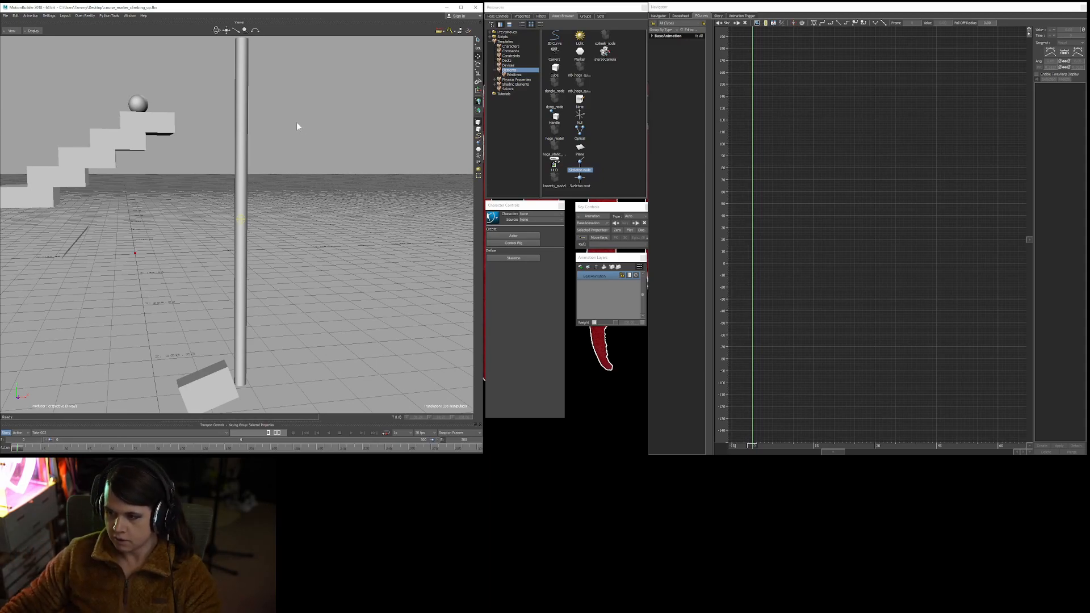
pyautogui.hotkey('ctrl', 'a')
pyautogui.hotkey('ctrl', 'a')
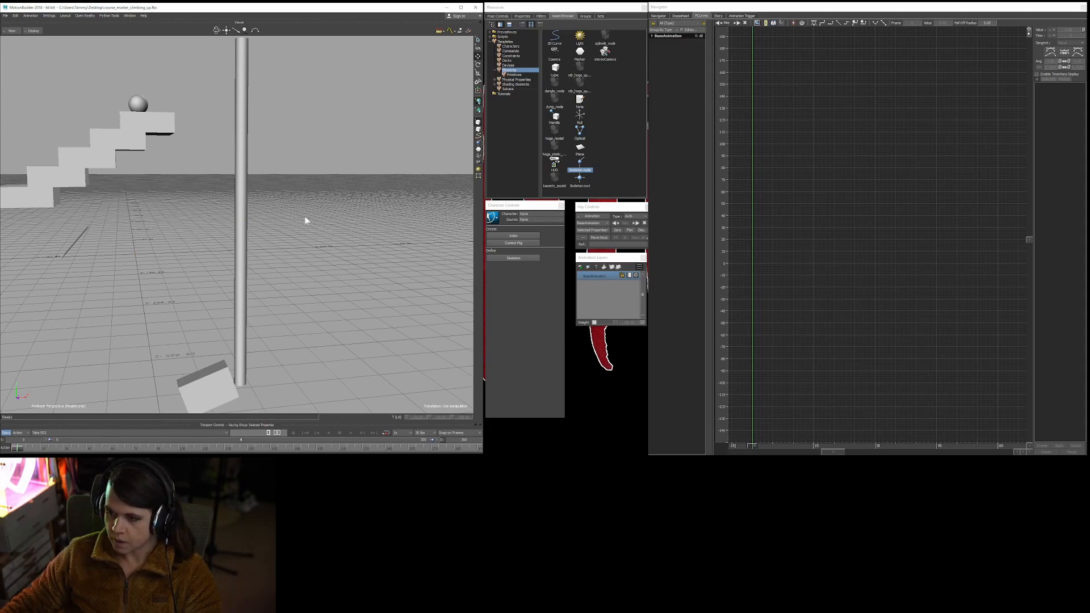
pyautogui.keyDown('ctrl'); pyautogui.moveTo(306, 190); pyautogui.dragTo(242, 218); pyautogui.keyUp('ctrl')
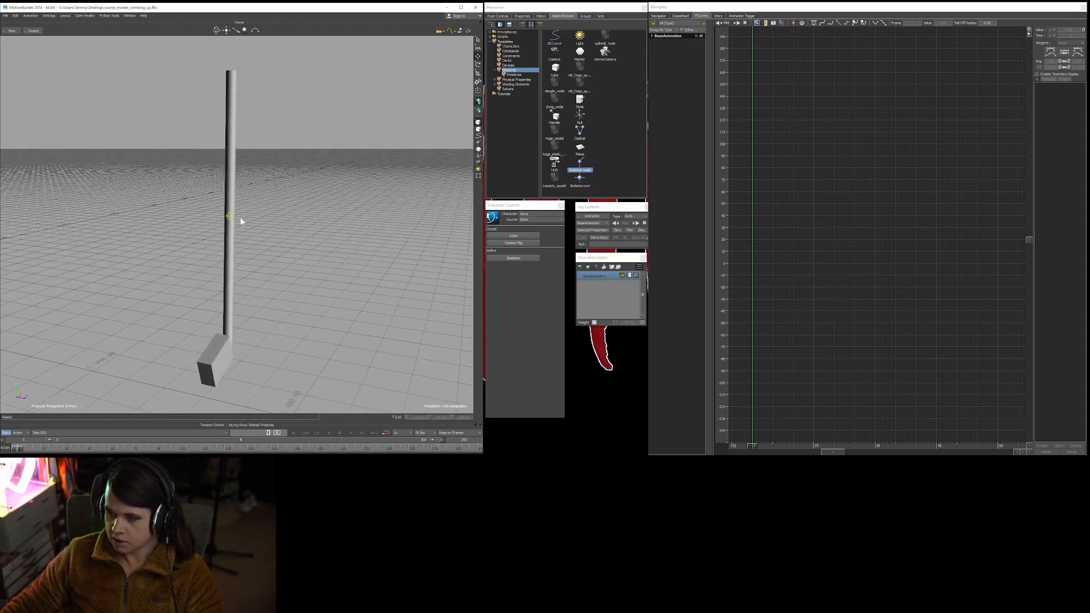
# Try to select the skeleton node inside the pole without picking the cylinder.
pyautogui.click(229, 218)
pyautogui.click(293, 216)
pyautogui.click(231, 220)
pyautogui.keyDown('ctrl'); pyautogui.moveTo(297, 248); pyautogui.dragTo(347, 214); pyautogui.keyUp('ctrl')
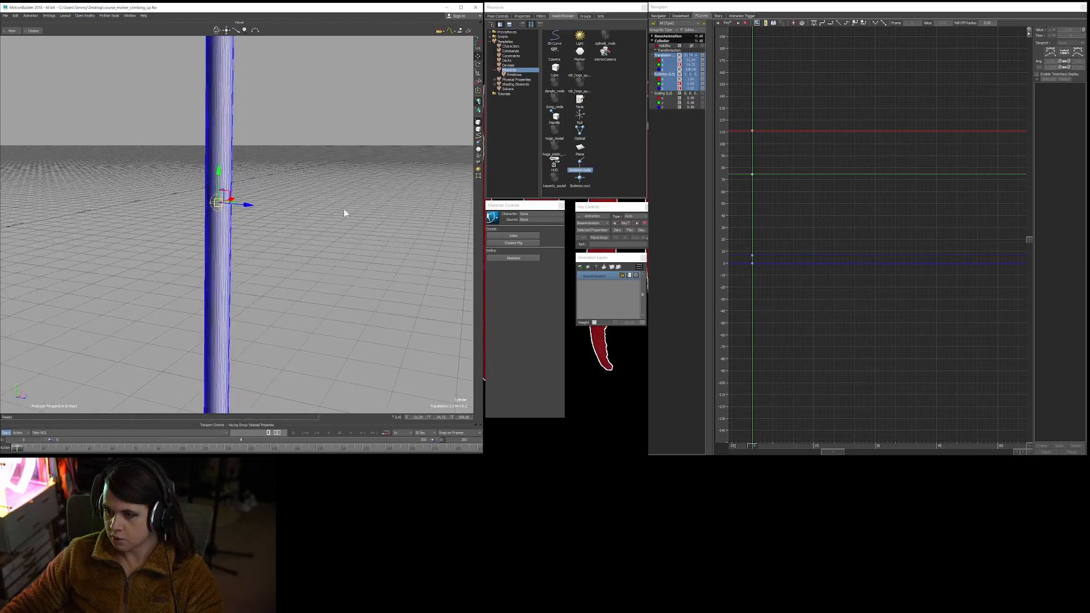
pyautogui.click(296, 191)
pyautogui.click(219, 205)
pyautogui.click(265, 197)
pyautogui.click(223, 205)
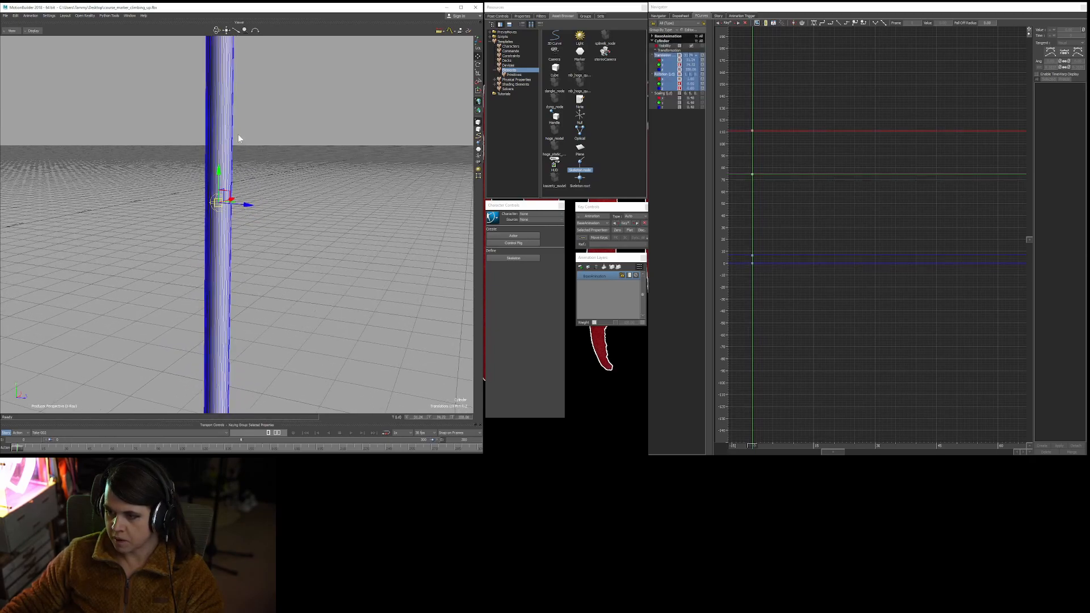
pyautogui.keyDown('ctrl'); pyautogui.moveTo(335, 142); pyautogui.dragTo(296, 199); pyautogui.keyUp('ctrl')
pyautogui.click(294, 203)
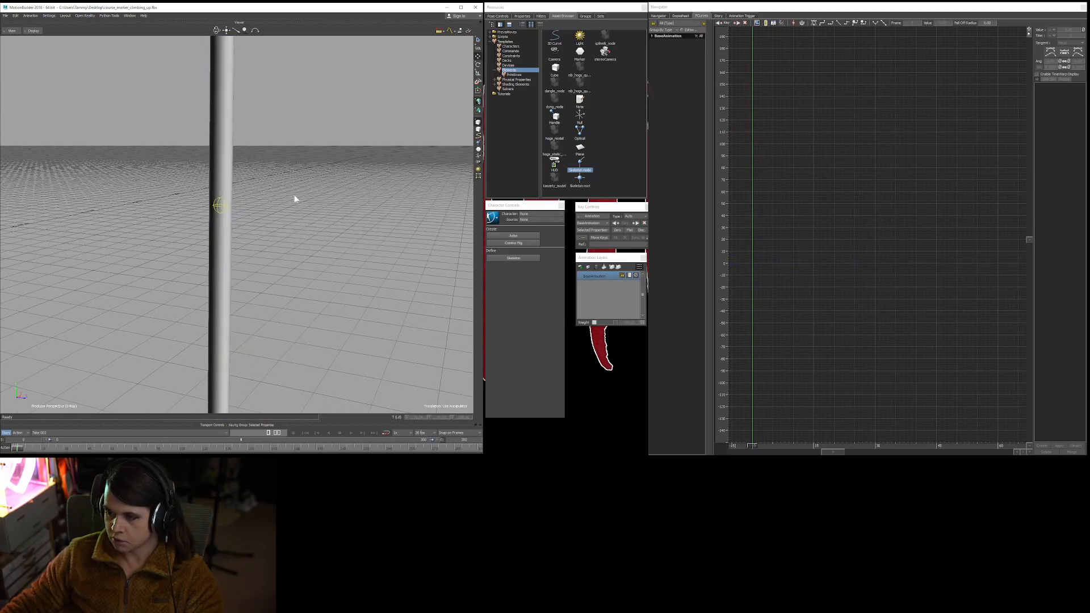
pyautogui.click(219, 206)
pyautogui.click(248, 200)
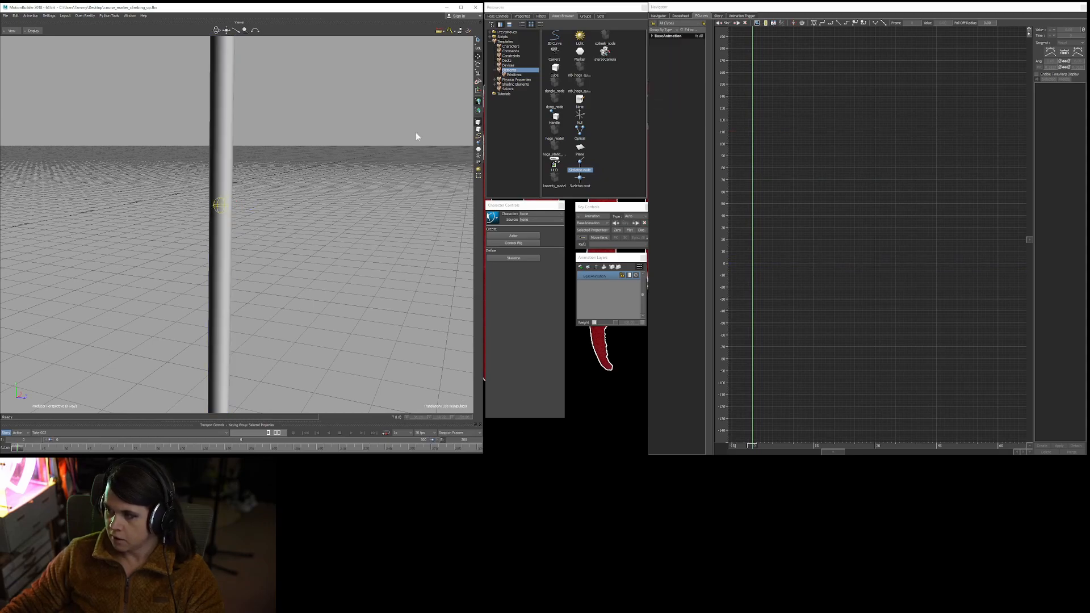
pyautogui.click(220, 205)
pyautogui.click(319, 203)
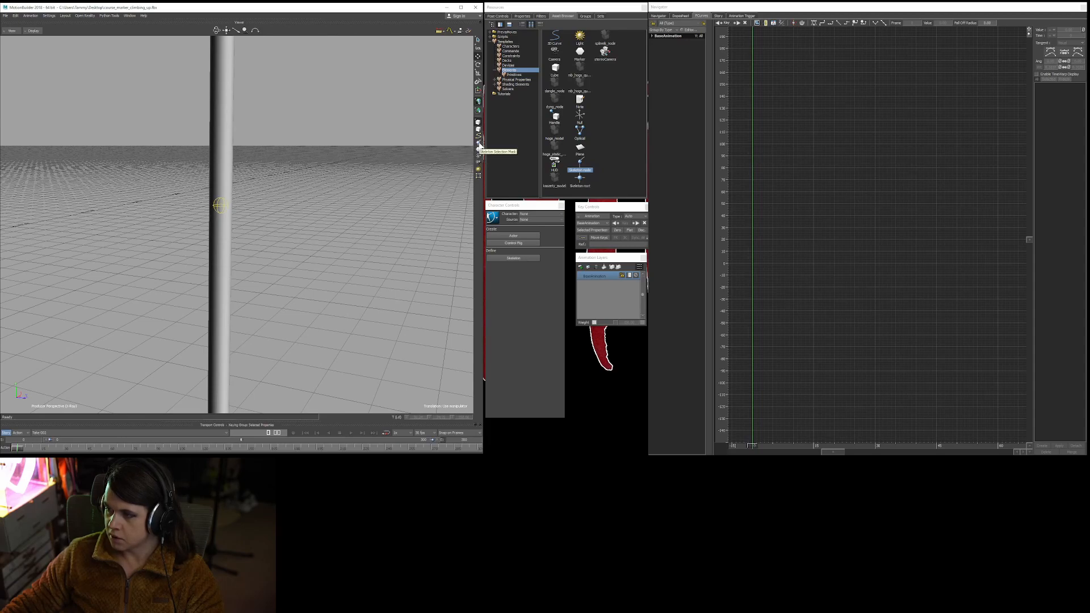
# Turn on the Skeleton Selection Mask and select the skeleton node at the pole's midpoint.
pyautogui.click(478, 143)
pyautogui.scroll(-3, 389, 118)
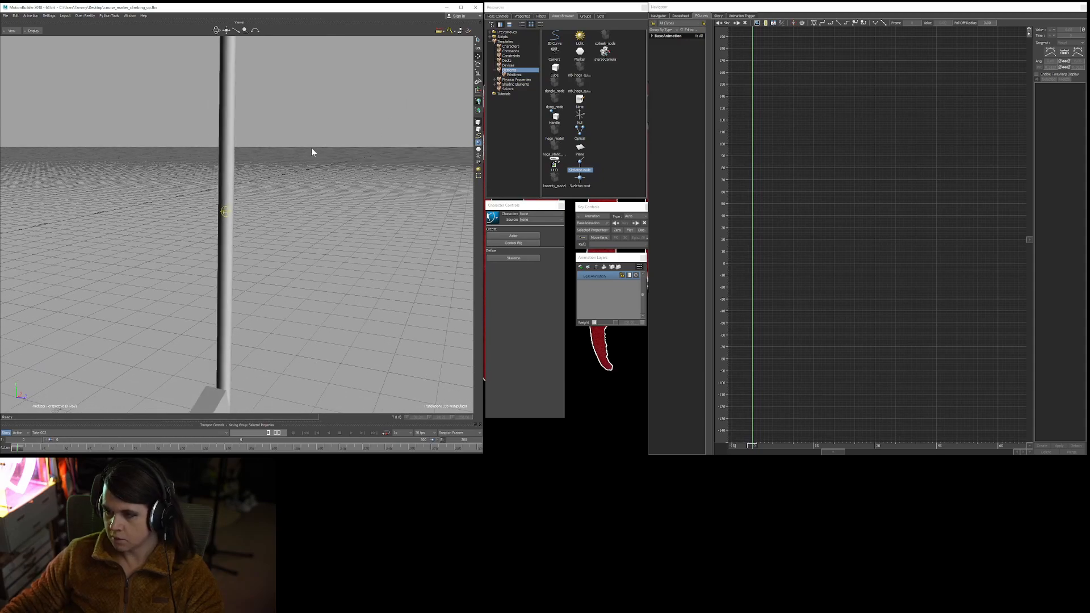
pyautogui.scroll(-3, 275, 205)
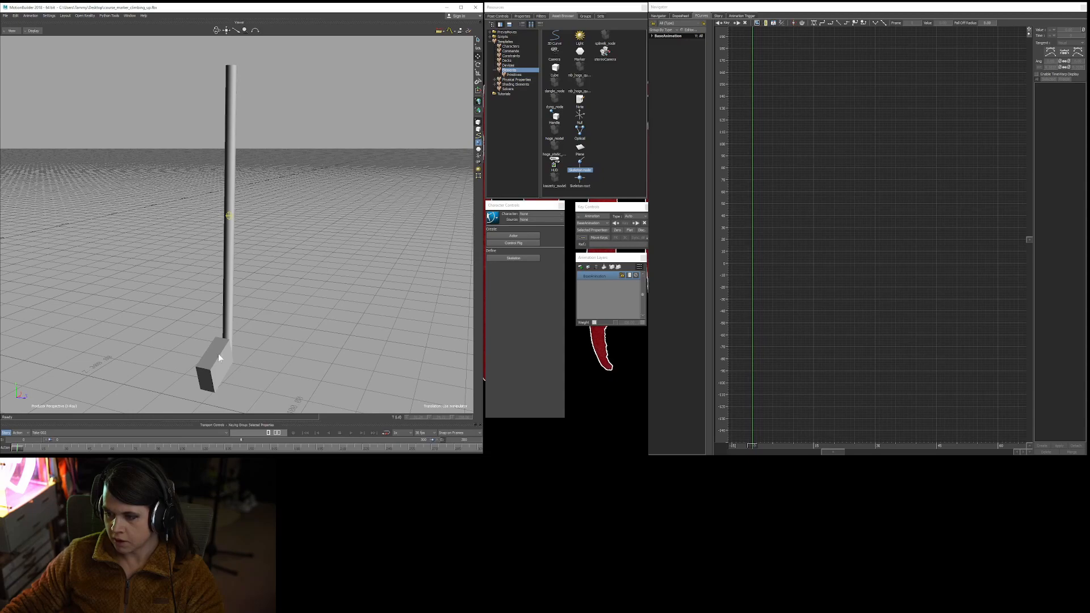
pyautogui.moveTo(224, 222); pyautogui.dragTo(224, 232)
pyautogui.moveTo(284, 255)
pyautogui.keyDown('ctrl'); pyautogui.keyDown('shift'); pyautogui.mouseDown()
pyautogui.moveTo(241, 255)
pyautogui.moveTo(276, 258)
pyautogui.mouseUp(); pyautogui.keyUp('shift'); pyautogui.keyUp('ctrl')
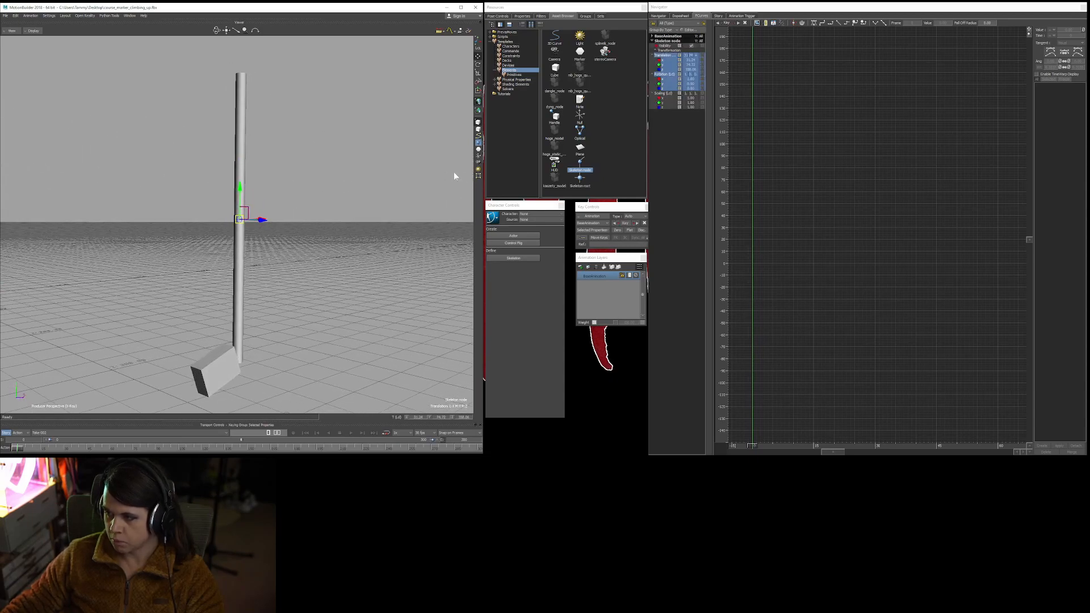
# Move the skeleton node up along the pole to a grip position near its upper end.
pyautogui.click(313, 199)
pyautogui.keyDown('shift'); pyautogui.moveTo(257, 243); pyautogui.dragTo(250, 125); pyautogui.keyUp('shift')
pyautogui.click(246, 277)
pyautogui.keyDown('ctrl'); pyautogui.moveTo(297, 151); pyautogui.dragTo(271, 200); pyautogui.keyUp('ctrl')
pyautogui.keyDown('ctrl'); pyautogui.keyDown('shift'); pyautogui.moveTo(271, 200); pyautogui.dragTo(255, 312); pyautogui.keyUp('shift'); pyautogui.keyUp('ctrl')
pyautogui.click(363, 216)
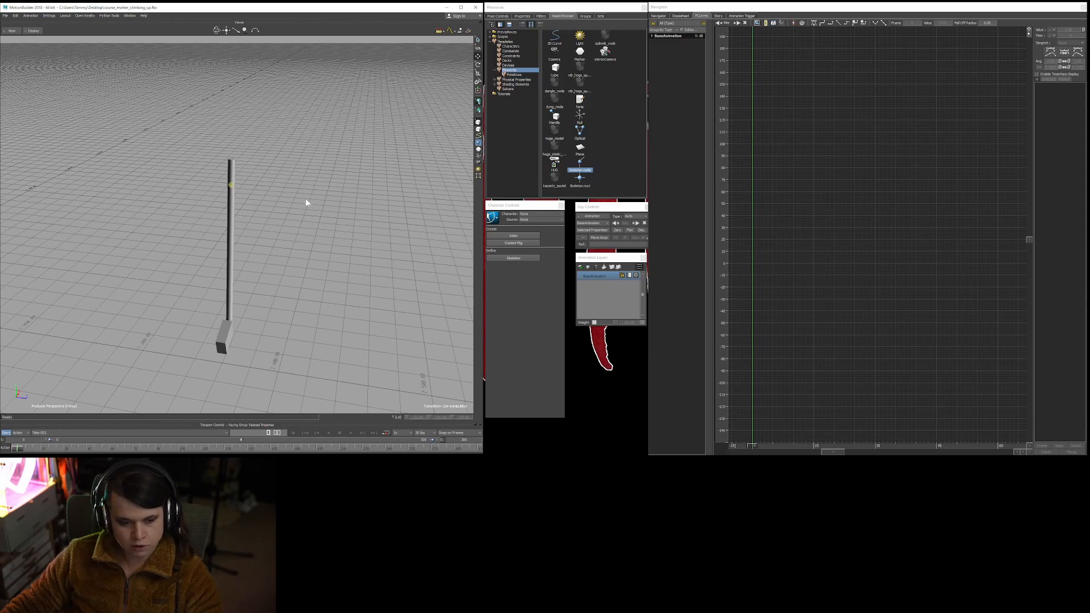
pyautogui.keyDown('ctrl'); pyautogui.moveTo(308, 214); pyautogui.dragTo(340, 209); pyautogui.keyUp('ctrl')
pyautogui.keyDown('ctrl'); pyautogui.keyDown('shift'); pyautogui.moveTo(287, 151); pyautogui.dragTo(248, 237); pyautogui.keyUp('shift'); pyautogui.keyUp('ctrl')
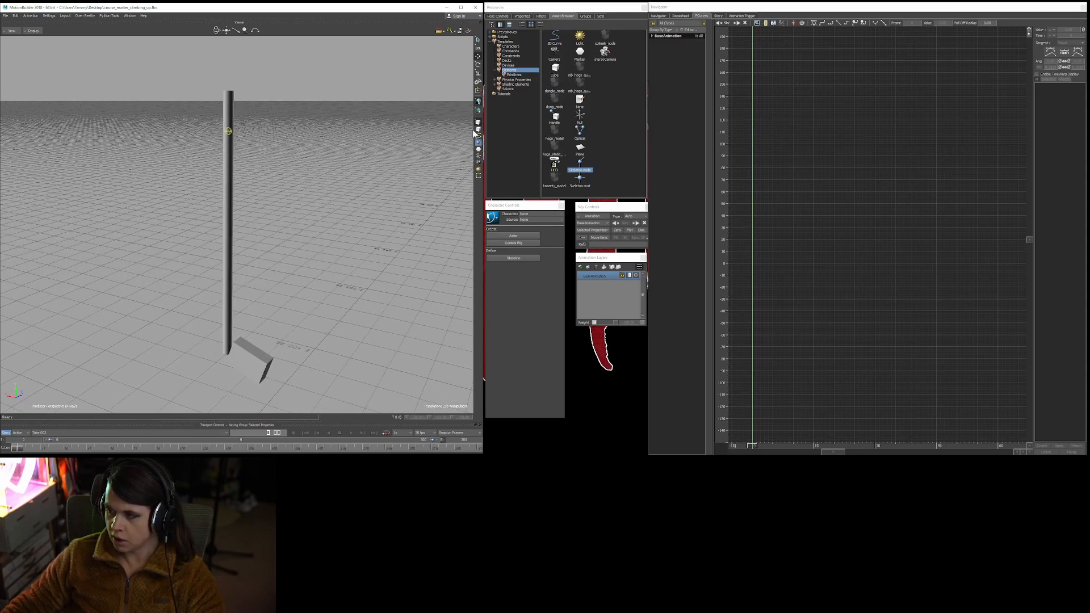
# Select the skeleton node and the attached block in turn to examine the club's separate parts.
pyautogui.click(229, 131)
pyautogui.click(344, 178)
pyautogui.keyDown('ctrl'); pyautogui.keyDown('shift'); pyautogui.moveTo(343, 179); pyautogui.dragTo(302, 204); pyautogui.keyUp('shift'); pyautogui.keyUp('ctrl')
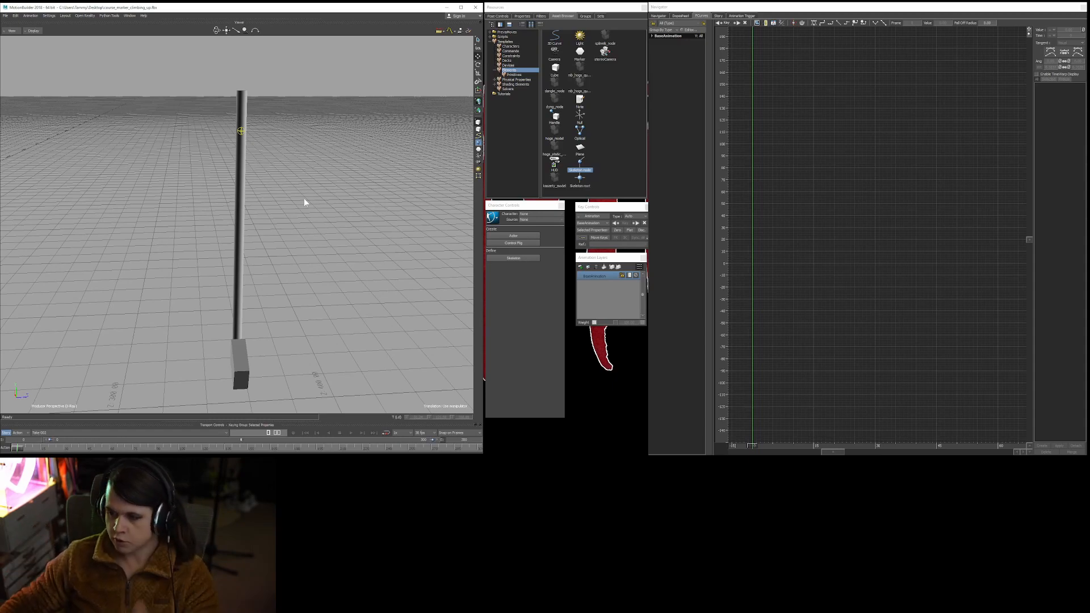
pyautogui.keyDown('ctrl'); pyautogui.keyDown('shift'); pyautogui.moveTo(344, 271); pyautogui.dragTo(359, 337); pyautogui.keyUp('shift'); pyautogui.keyUp('ctrl')
pyautogui.click(257, 353)
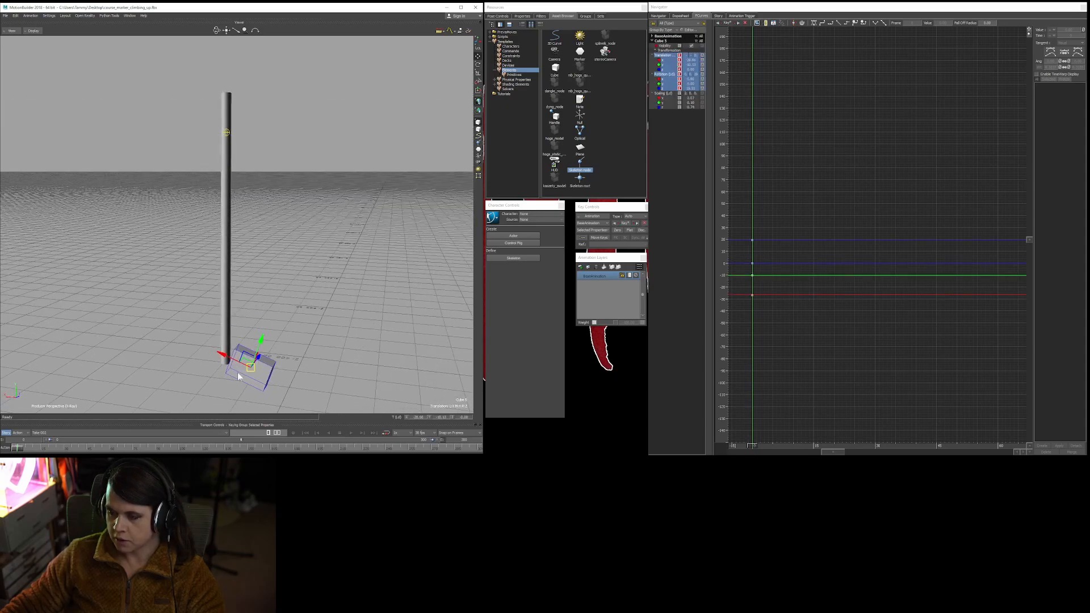
pyautogui.moveTo(340, 249)
pyautogui.keyDown('ctrl'); pyautogui.keyDown('shift'); pyautogui.mouseDown()
pyautogui.moveTo(299, 246)
pyautogui.moveTo(315, 277)
pyautogui.moveTo(339, 266)
pyautogui.moveTo(341, 280)
pyautogui.moveTo(326, 278)
pyautogui.moveTo(345, 250)
pyautogui.mouseUp(); pyautogui.keyUp('shift'); pyautogui.keyUp('ctrl')
pyautogui.keyDown('shift'); pyautogui.moveTo(312, 151); pyautogui.dragTo(299, 187); pyautogui.keyUp('shift')
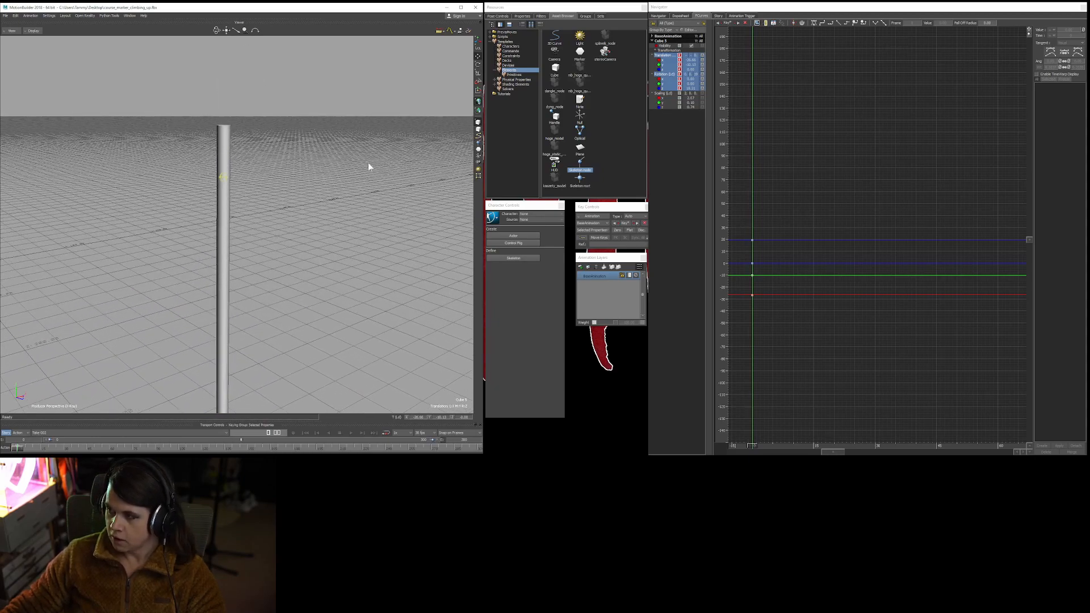
pyautogui.click(275, 228)
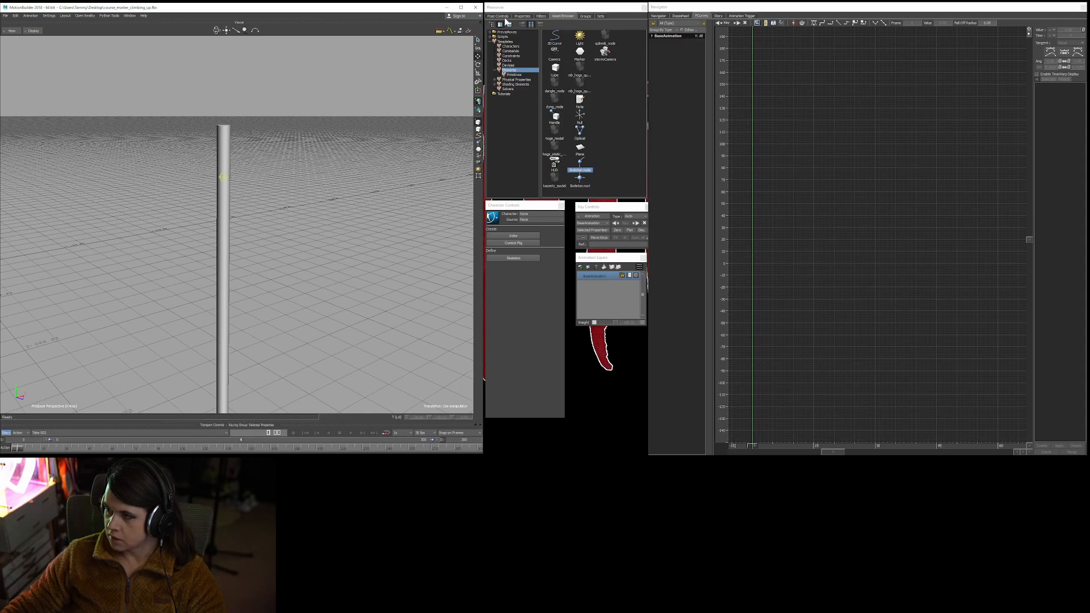
# Open the Constraints templates and select the Parent/Child constraint.
pyautogui.click(558, 17)
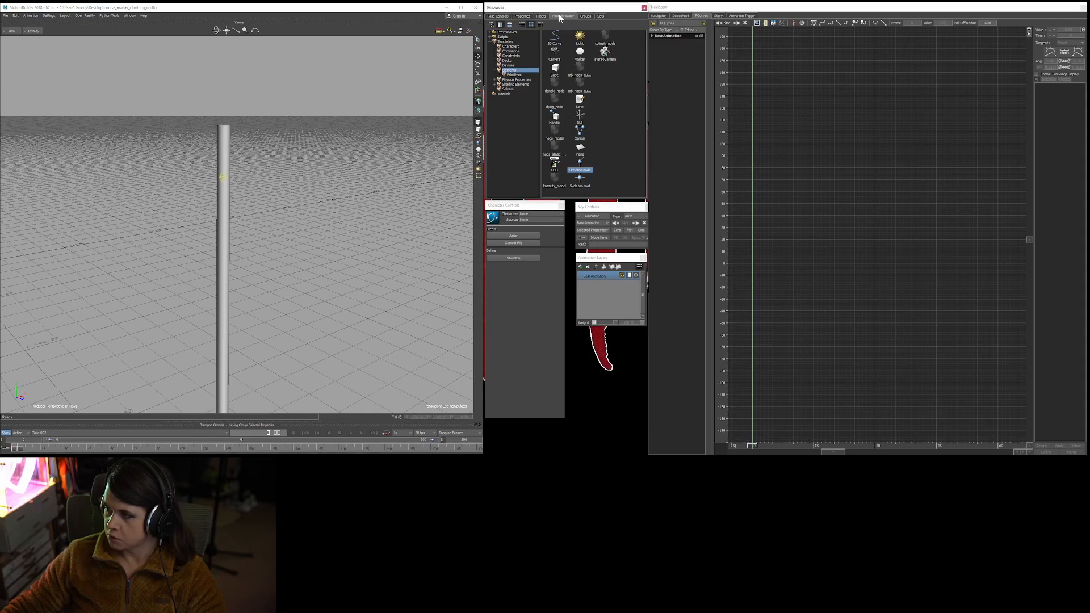
pyautogui.click(503, 55)
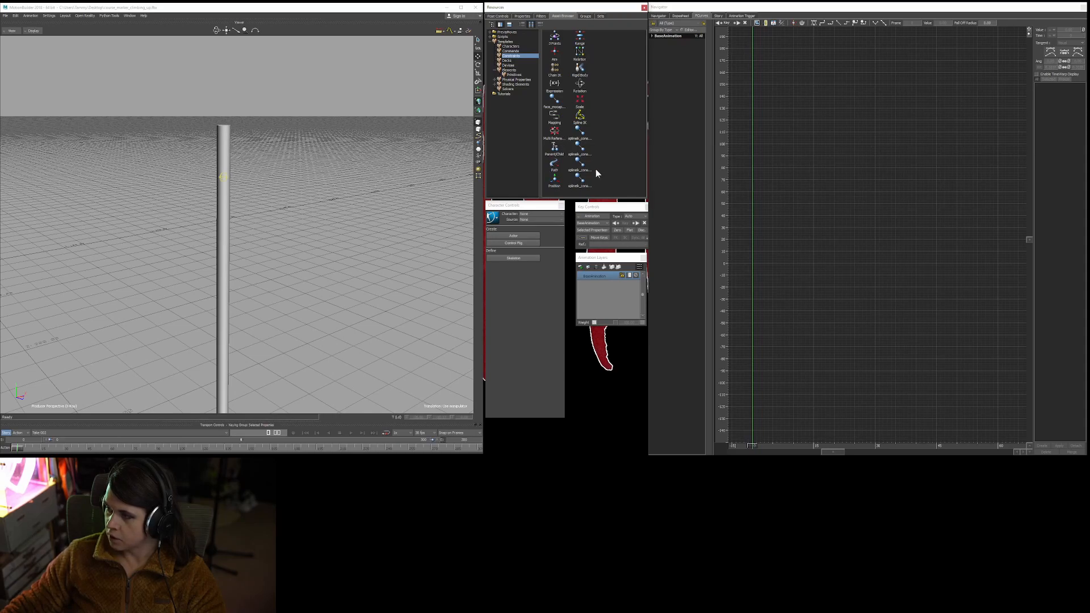
pyautogui.click(555, 149)
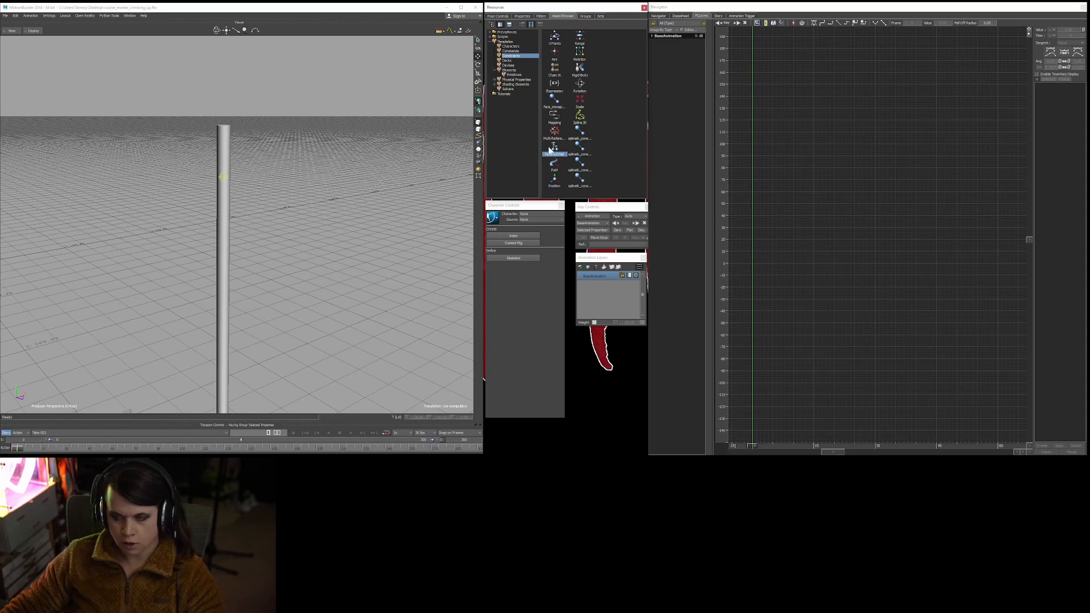
pyautogui.keyDown('shift'); pyautogui.moveTo(328, 324); pyautogui.dragTo(328, 301); pyautogui.keyUp('shift')
pyautogui.scroll(-1, 320, 257)
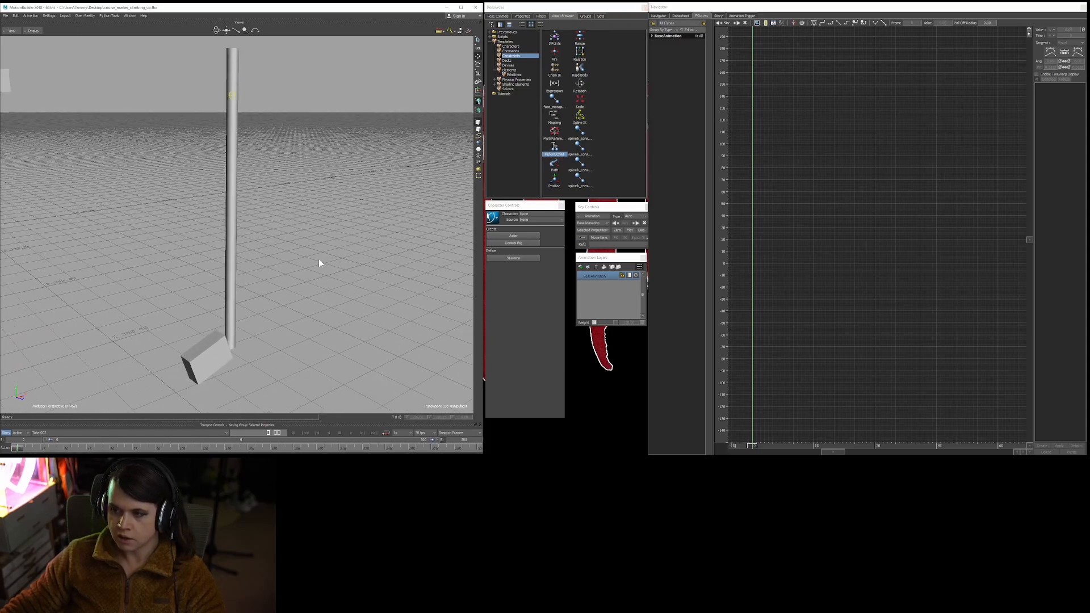
# Apply a Parent/Child constraint to the pole's cylinder and assign the cylinder as the constrained object.
pyautogui.scroll(-1, 320, 257)
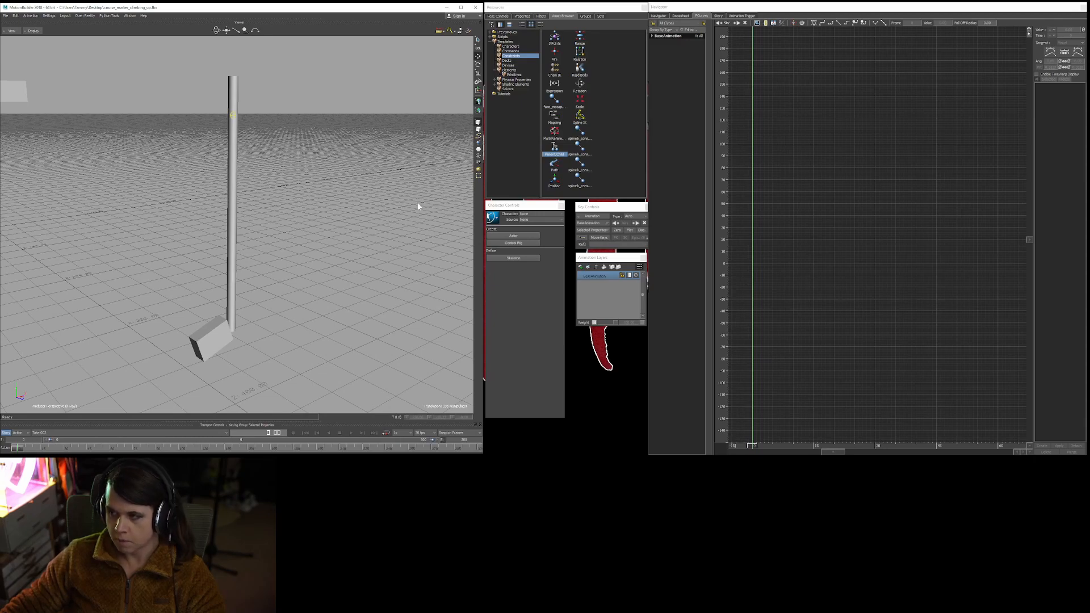
pyautogui.scroll(6, 397, 161)
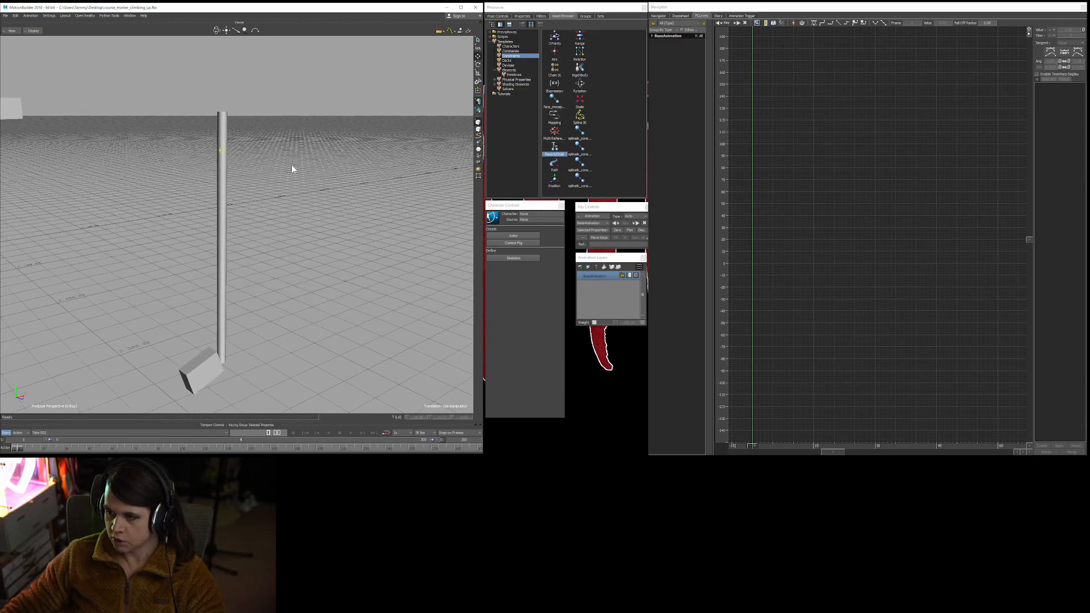
pyautogui.keyDown('shift'); pyautogui.moveTo(308, 134); pyautogui.dragTo(311, 152); pyautogui.keyUp('shift')
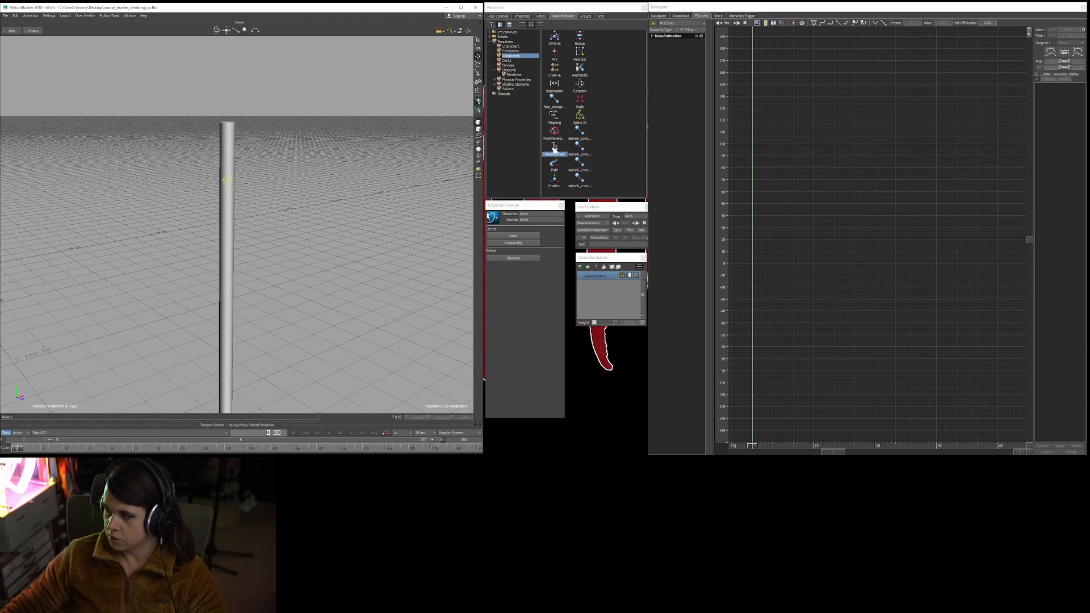
pyautogui.moveTo(554, 147); pyautogui.dragTo(393, 127)
pyautogui.moveTo(252, 131); pyautogui.dragTo(228, 139)
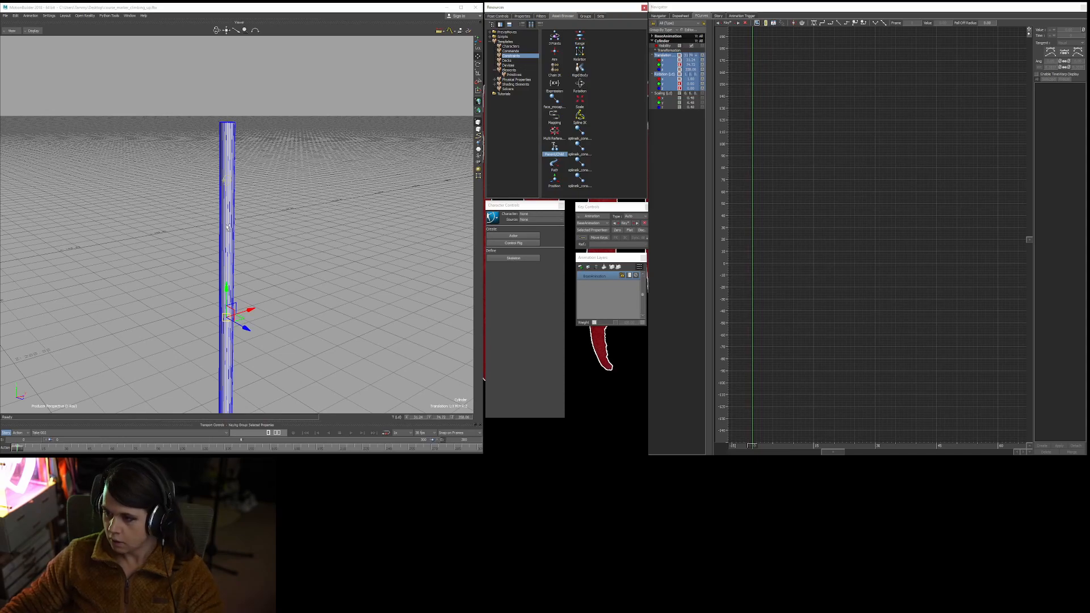
pyautogui.moveTo(228, 227); pyautogui.dragTo(227, 228)
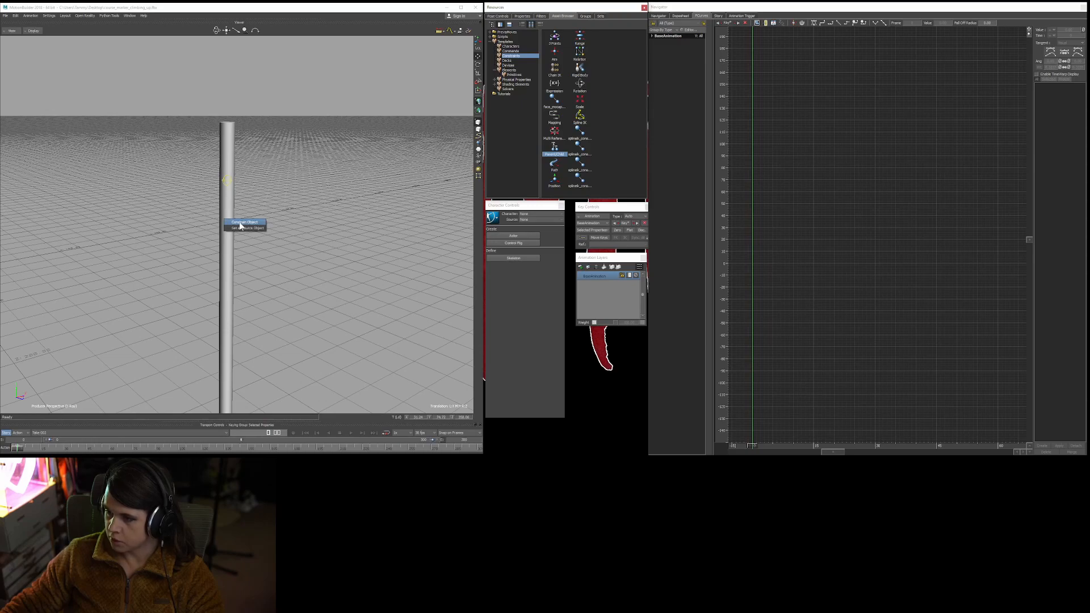
pyautogui.click(240, 223)
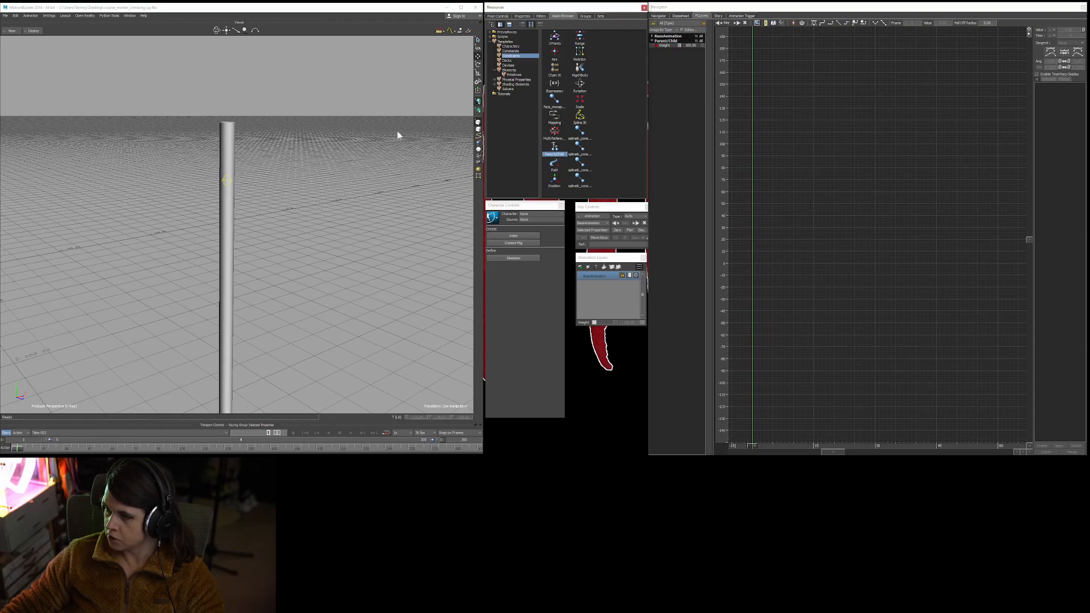
# Find the new Parent/Child constraint in the Navigator's Constraints group and rename it Golf_Club.
pyautogui.click(658, 16)
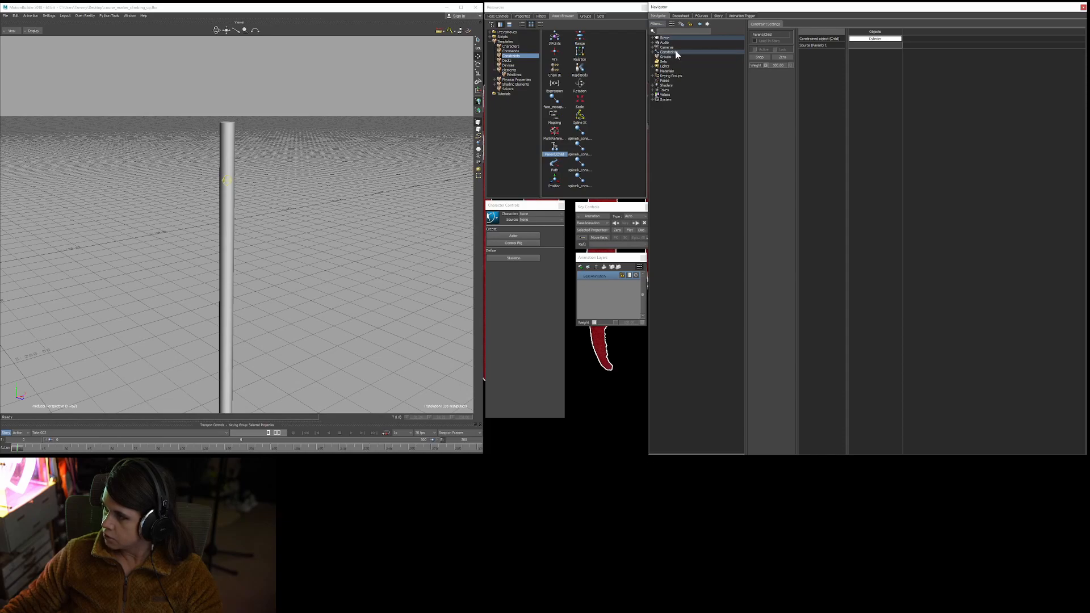
pyautogui.click(653, 52)
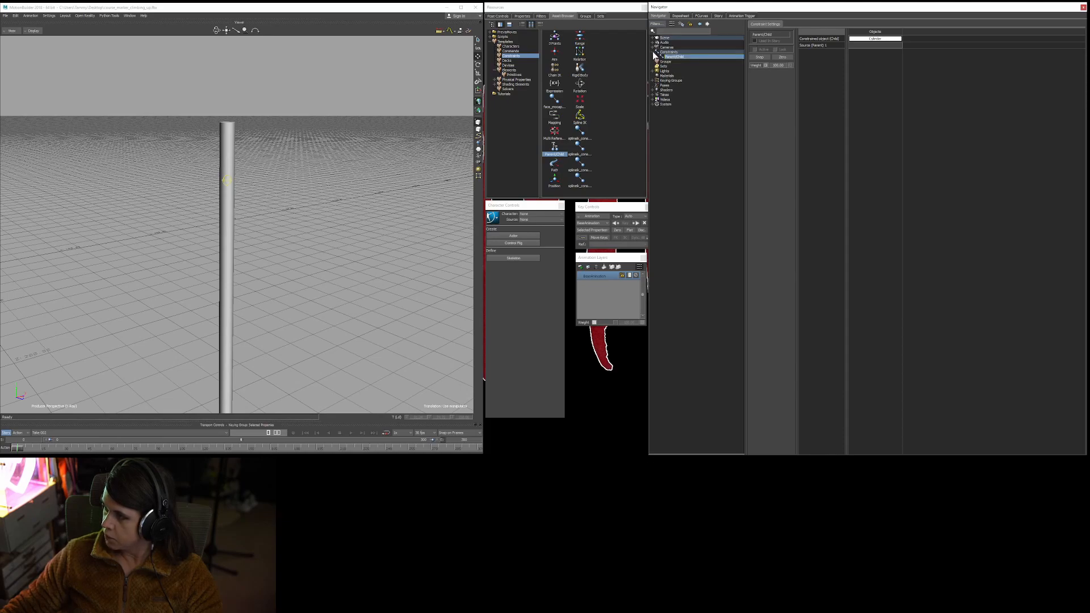
pyautogui.click(675, 57)
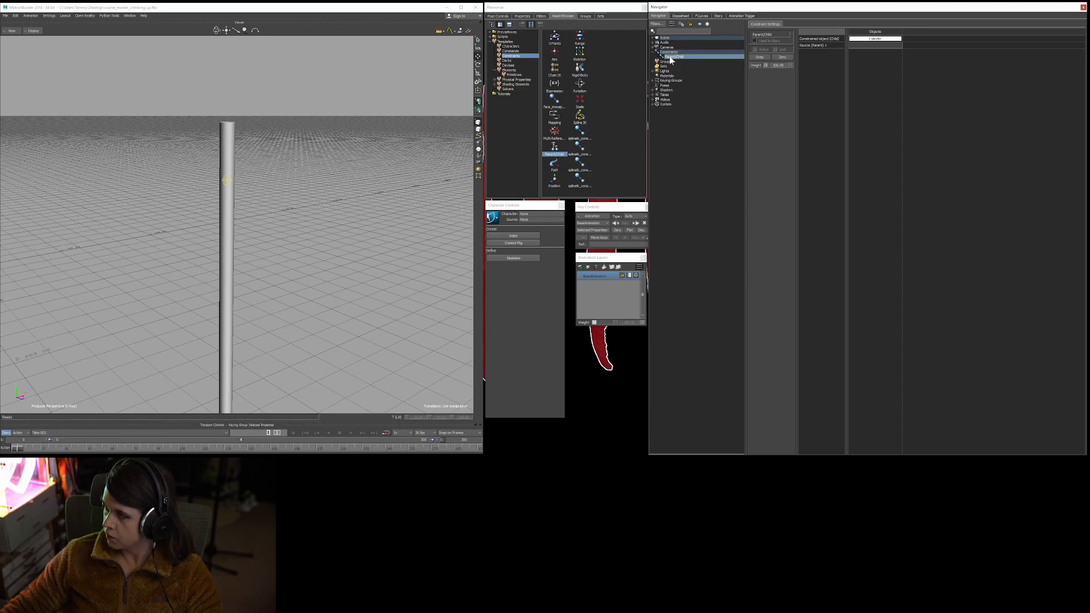
pyautogui.rightClick(672, 56)
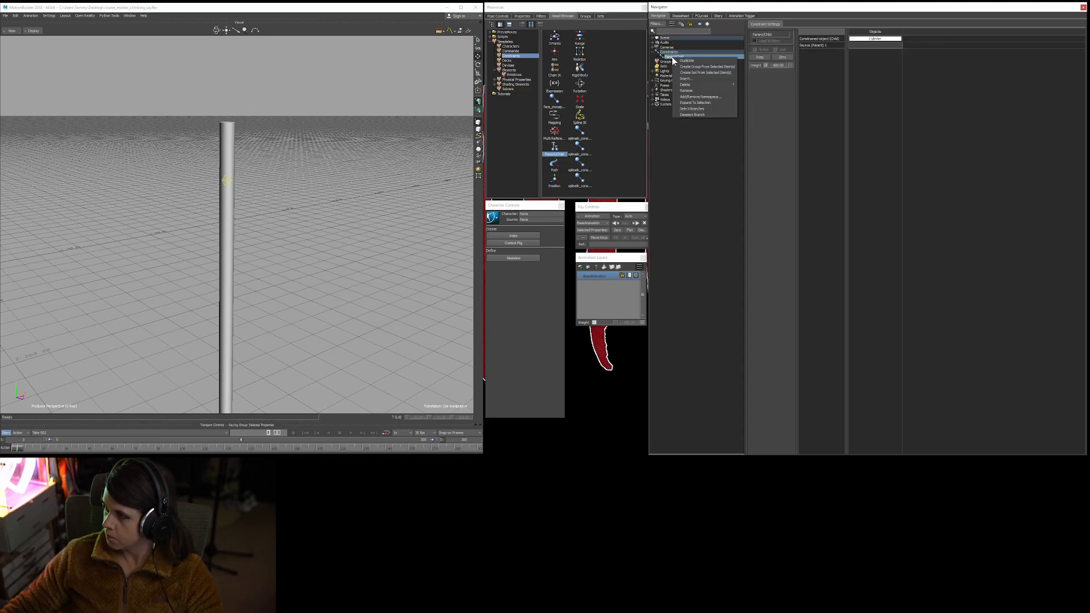
pyautogui.click(697, 93)
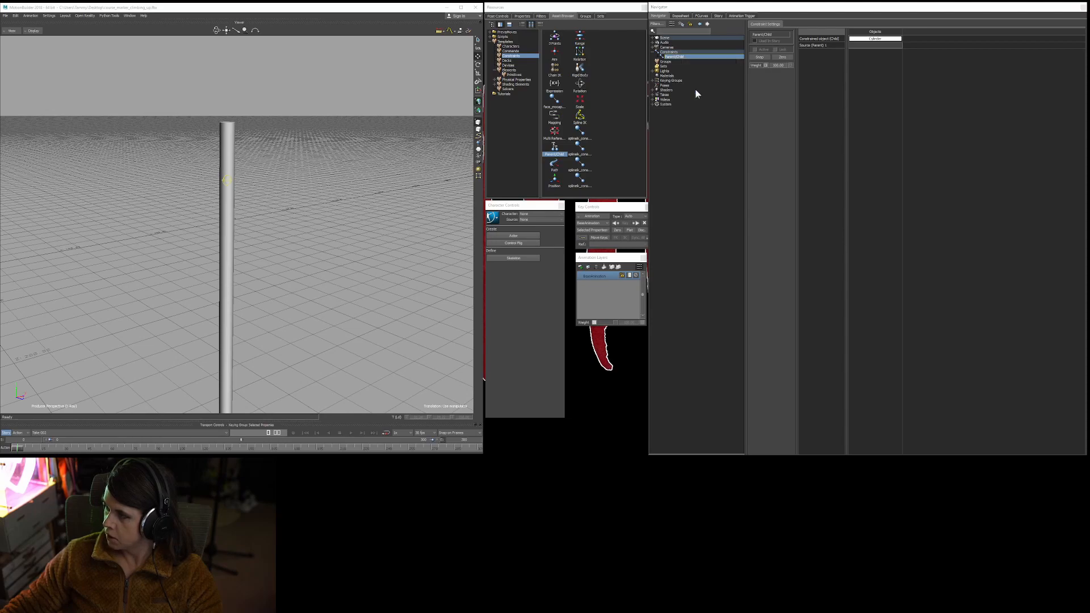
pyautogui.write('Colfclub')
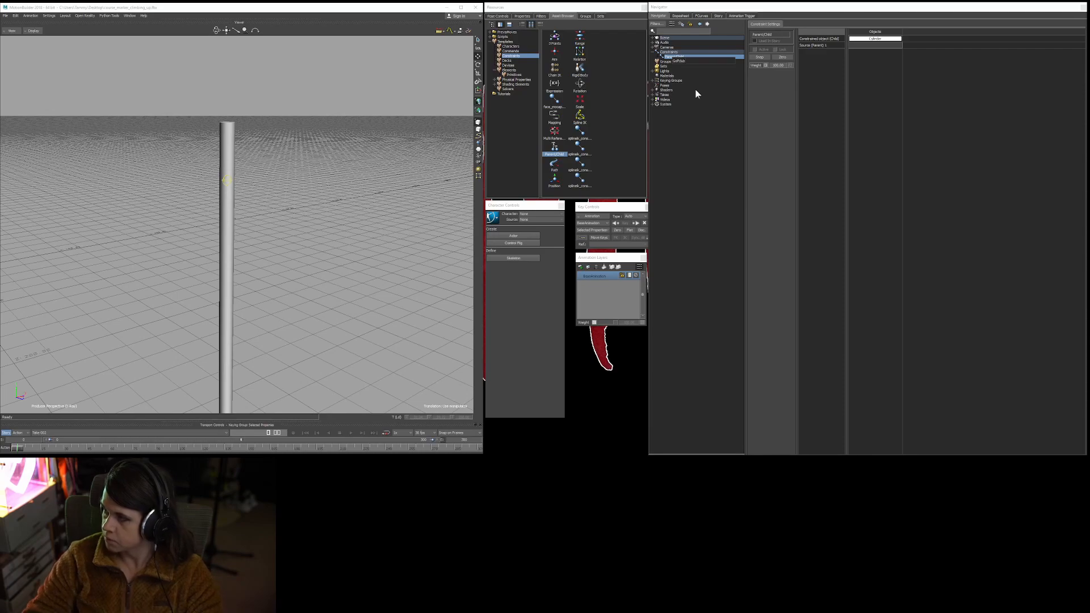
pyautogui.press('BackSpace')
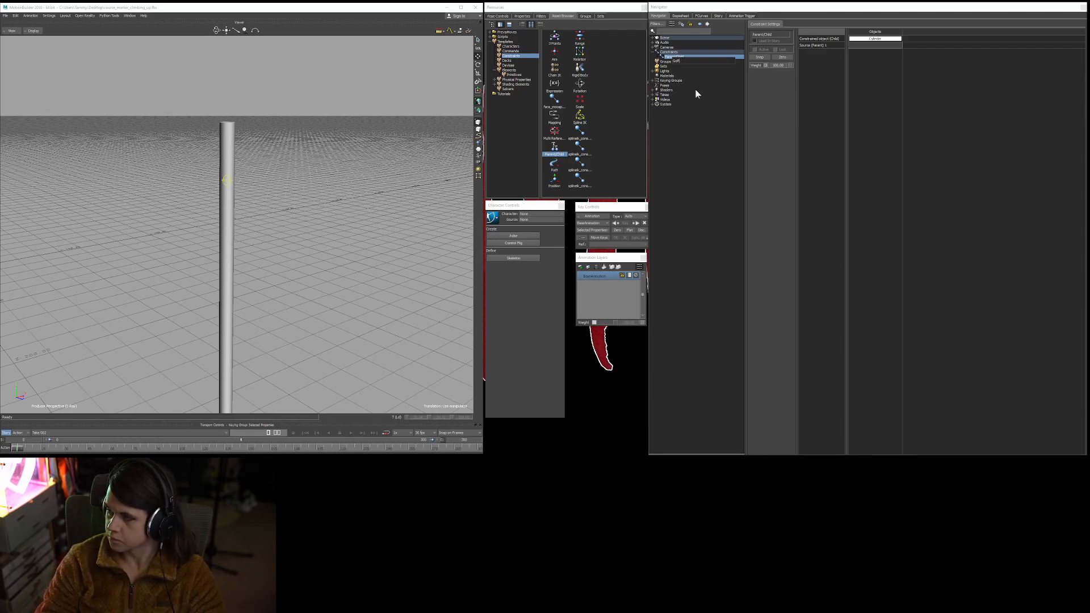
pyautogui.write('_Club')
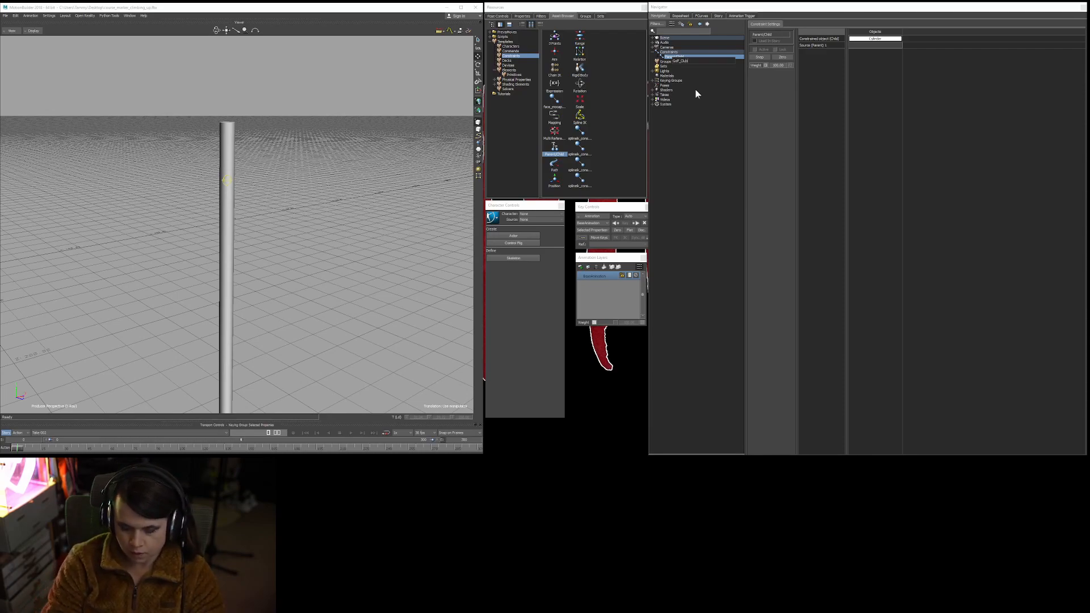
pyautogui.press('Return')
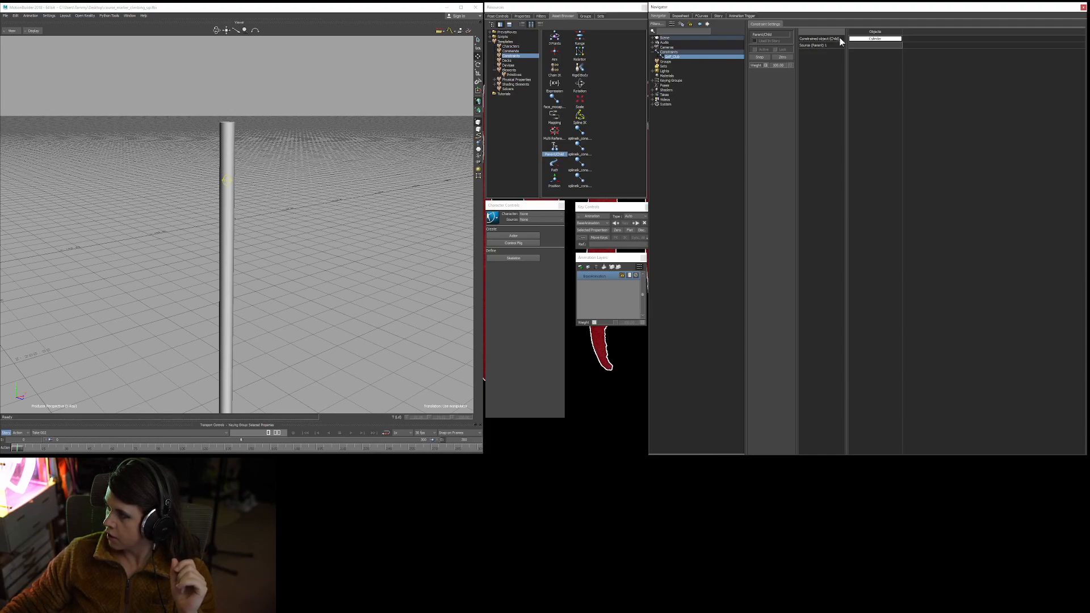
# Clear the cylinder from the Constrained object (Child) slot, add it back from the viewport and clear it again.
pyautogui.press('Delete')
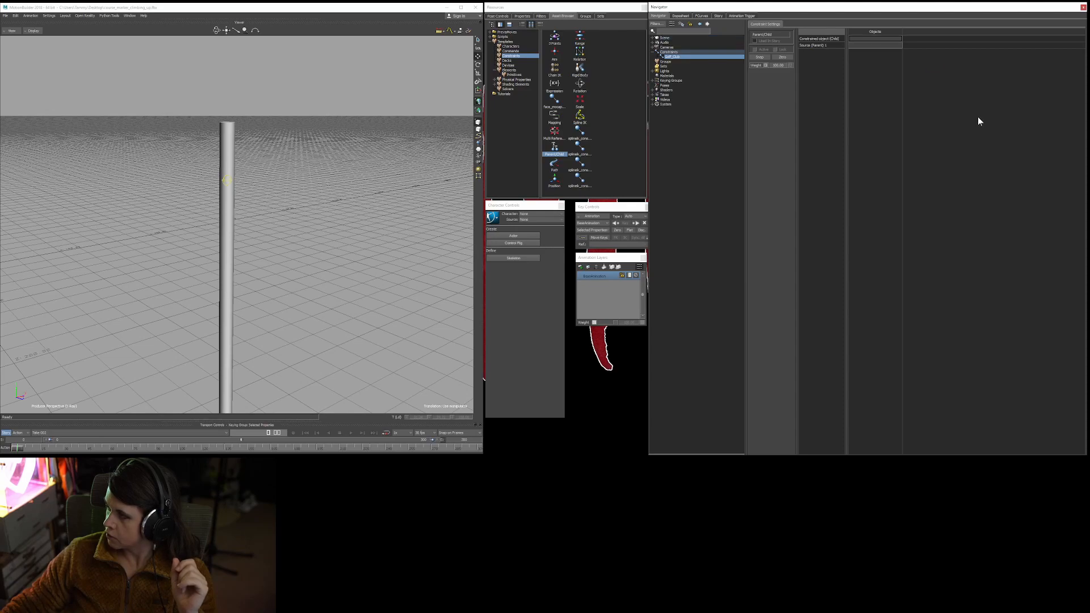
pyautogui.click(229, 221)
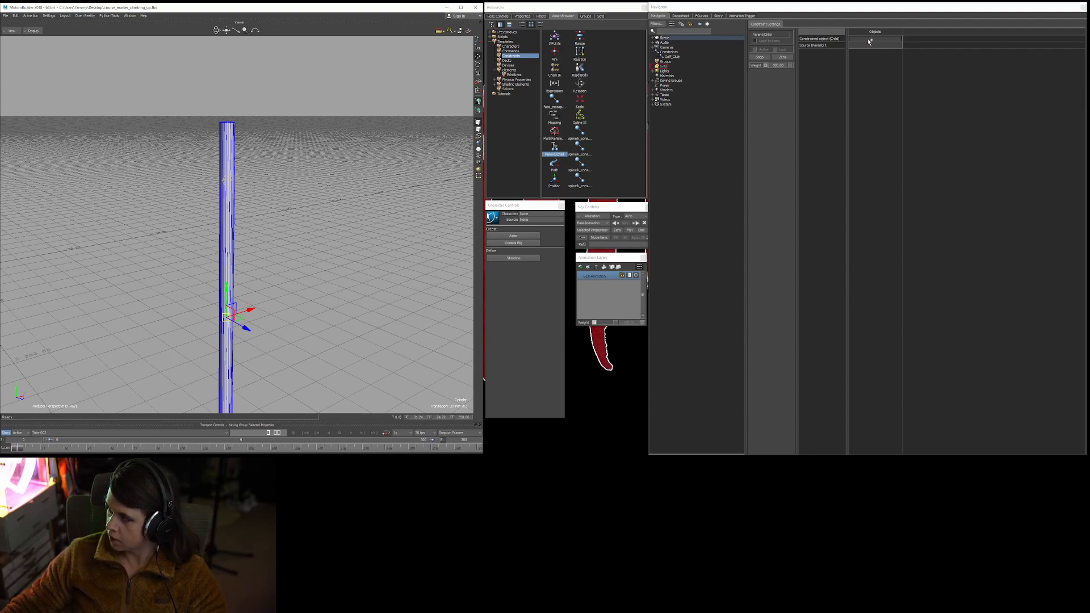
pyautogui.keyDown('alt'); pyautogui.moveTo(870, 38); pyautogui.dragTo(871, 39); pyautogui.keyUp('alt')
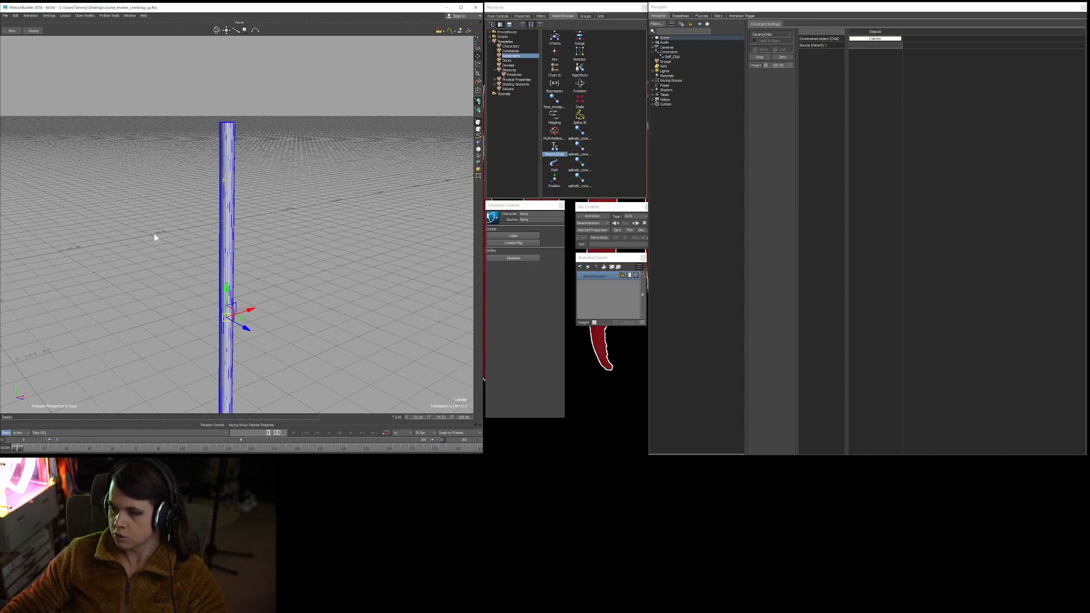
pyautogui.moveTo(889, 40); pyautogui.dragTo(1012, 115)
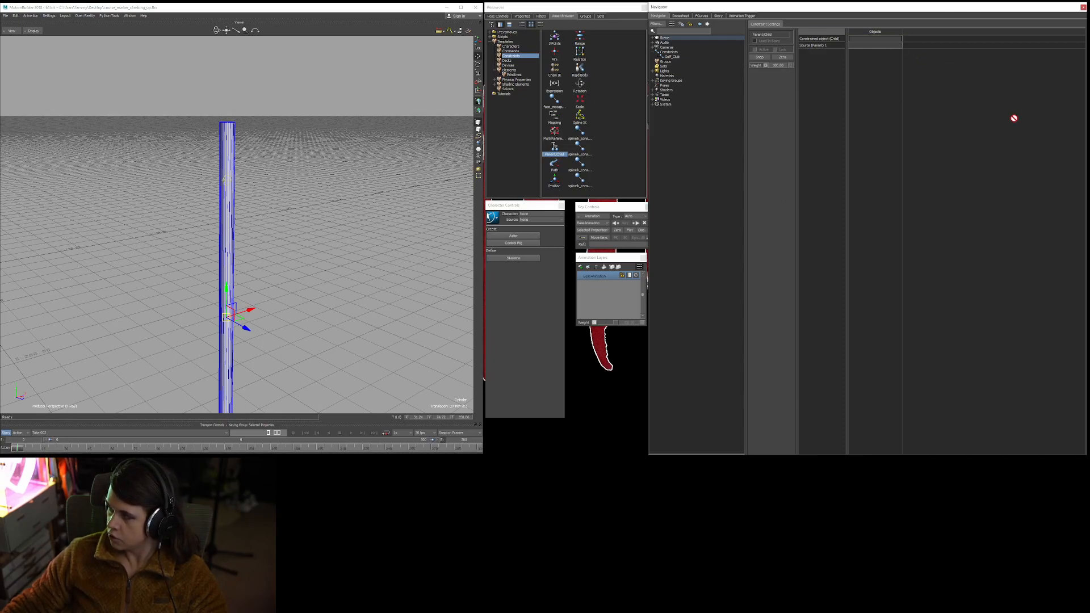
pyautogui.click(419, 131)
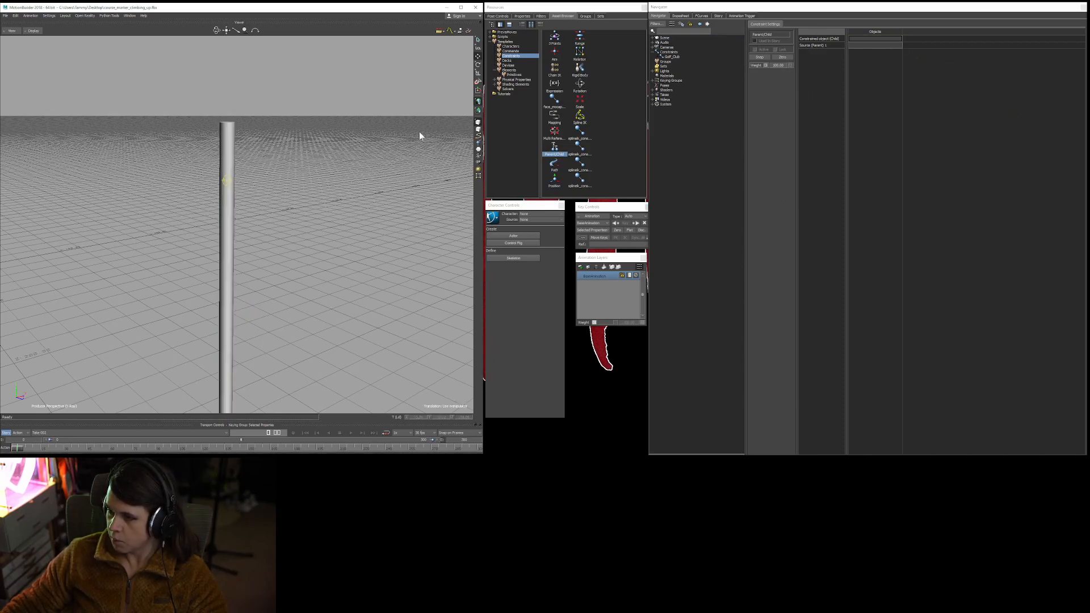
# Assign the pole's cylinder to the Golf_Club constraint's Constrained object (Child) slot.
pyautogui.click(222, 230)
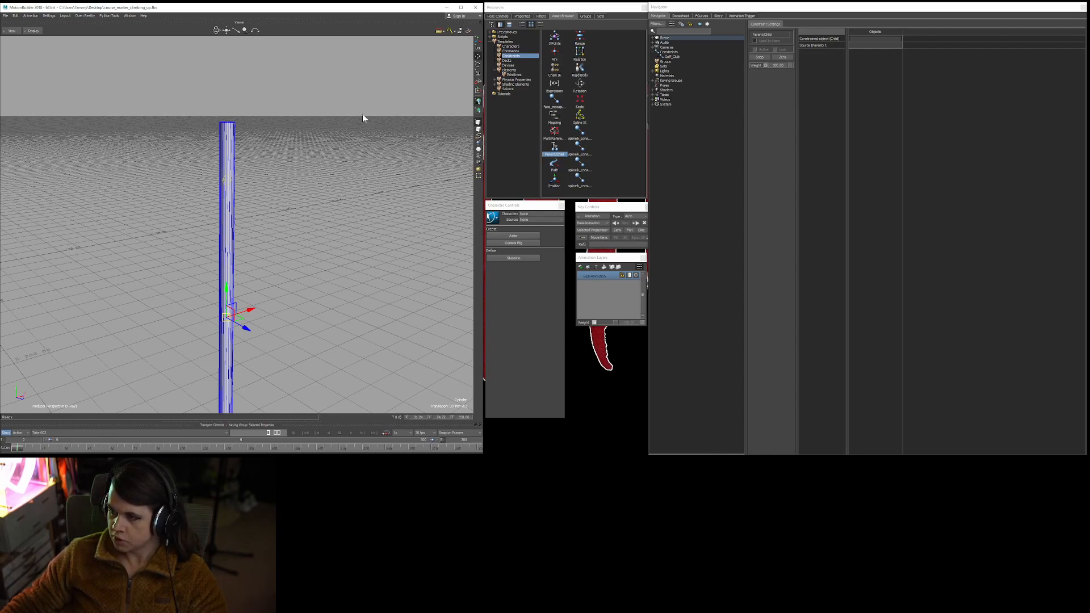
pyautogui.click(230, 184)
pyautogui.click(228, 184)
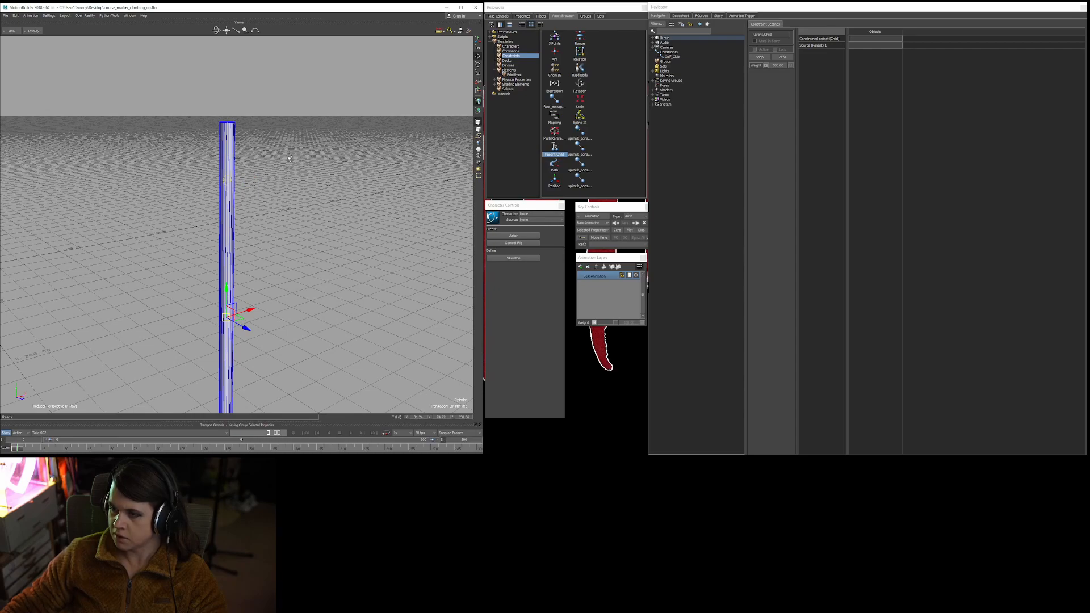
pyautogui.click(375, 147)
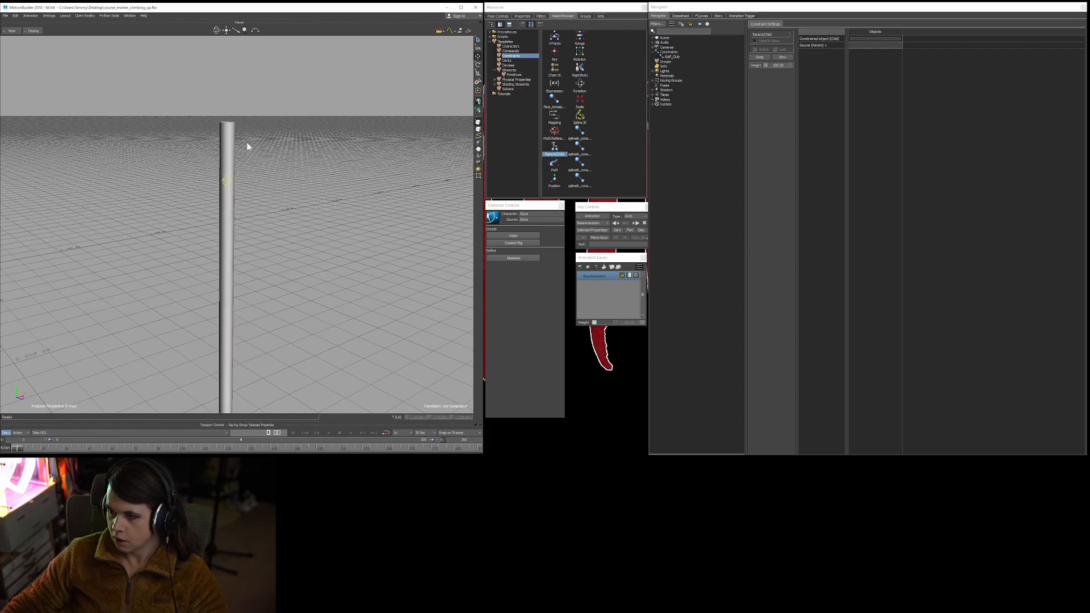
pyautogui.click(231, 147)
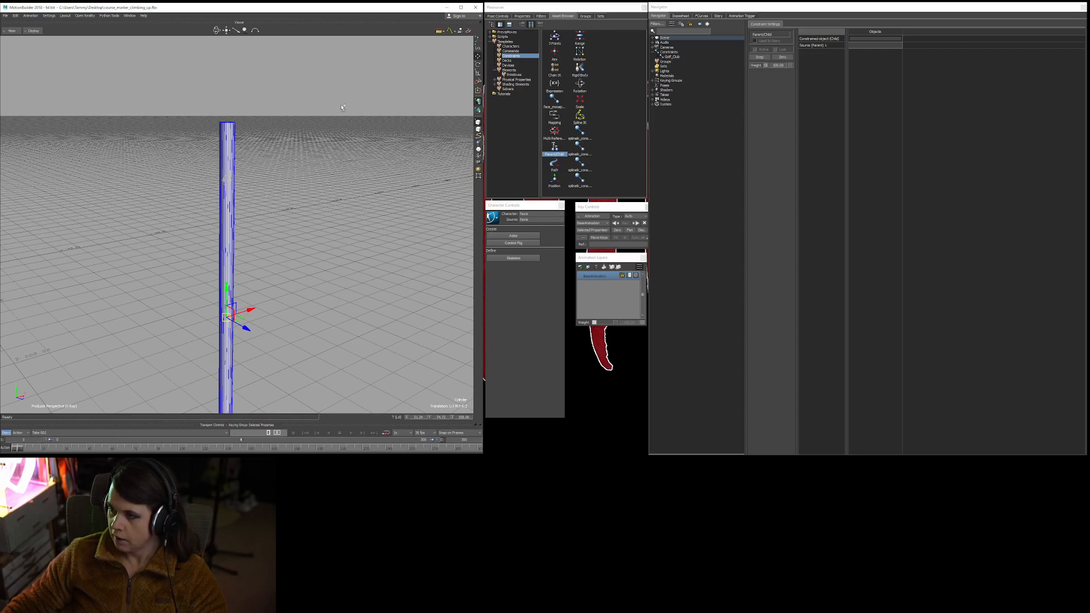
pyautogui.keyDown('alt'); pyautogui.moveTo(431, 83); pyautogui.dragTo(869, 43); pyautogui.keyUp('alt')
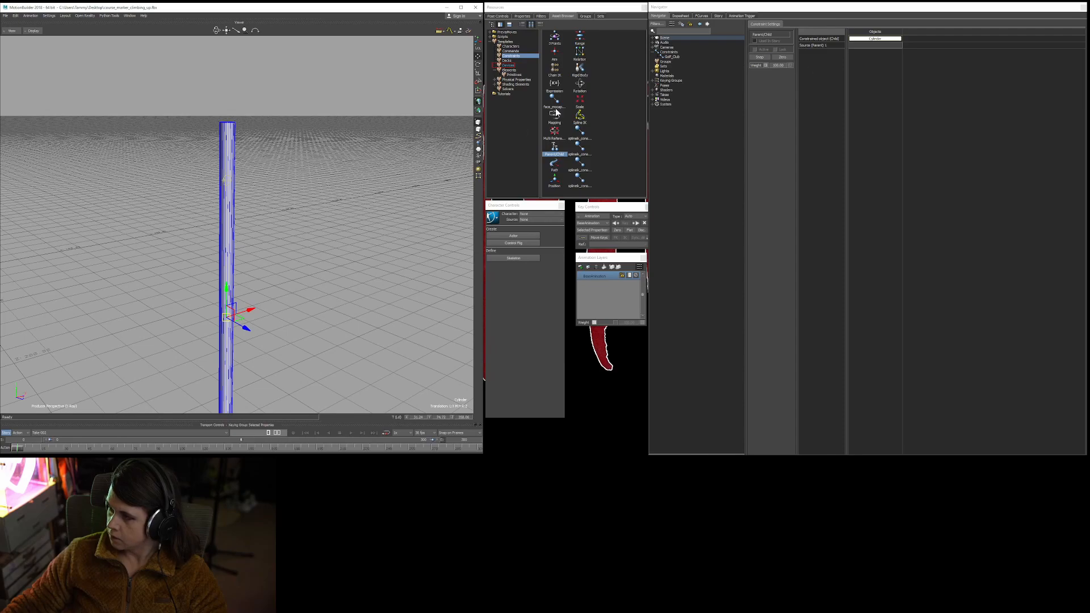
# Select the skeleton node on the pole's grip and assign it as Source (Parent) 1 of the Golf_Club constraint.
pyautogui.keyDown('shift'); pyautogui.moveTo(324, 266); pyautogui.dragTo(324, 254); pyautogui.keyUp('shift')
pyautogui.keyDown('ctrl'); pyautogui.moveTo(321, 213); pyautogui.dragTo(287, 258); pyautogui.keyUp('ctrl')
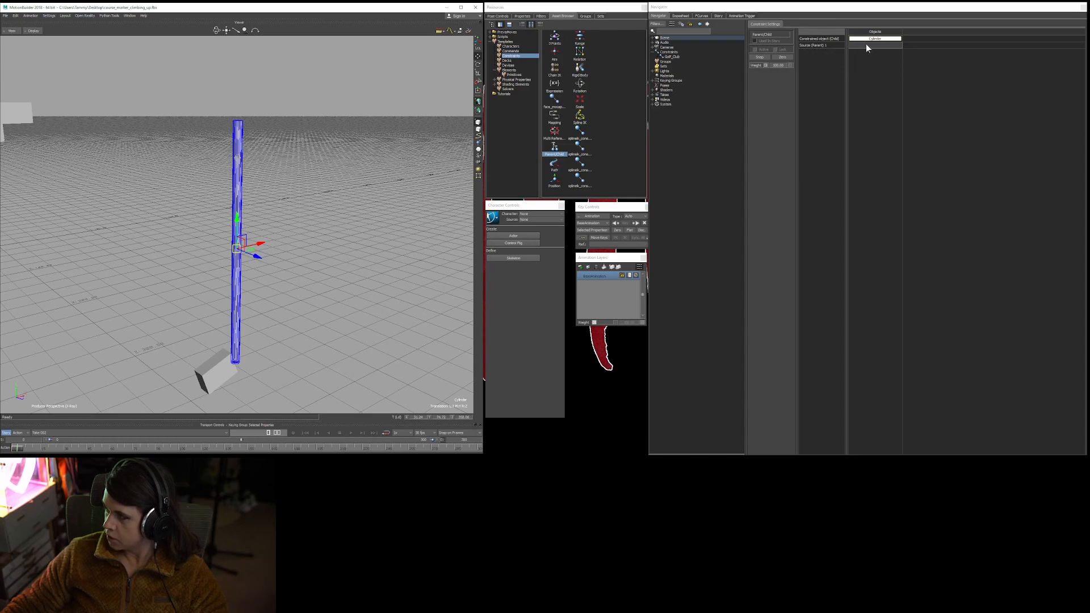
pyautogui.click(277, 184)
pyautogui.scroll(5, 280, 164)
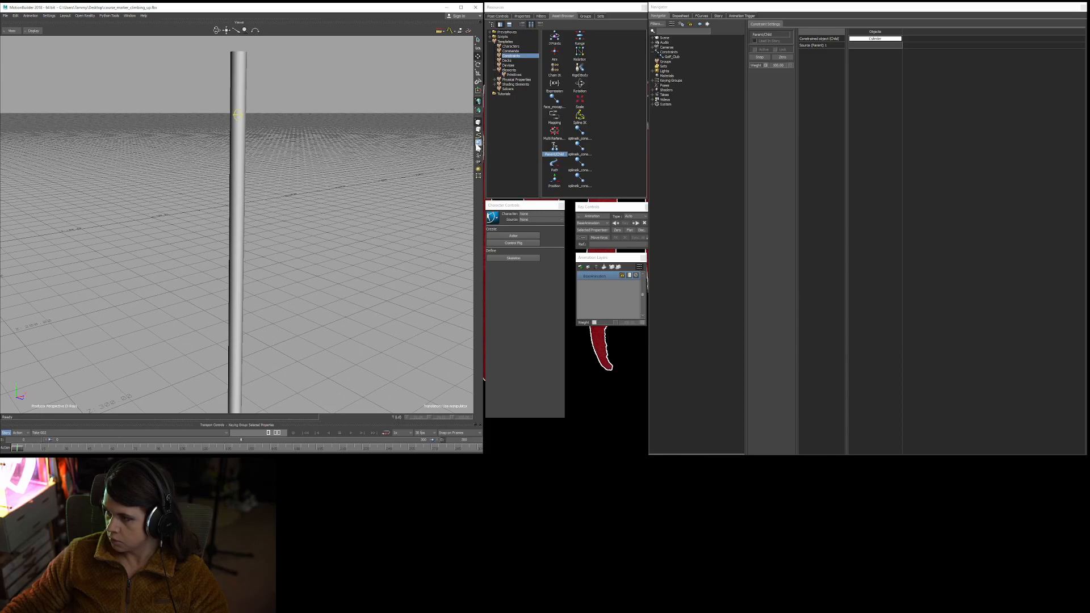
pyautogui.click(238, 115)
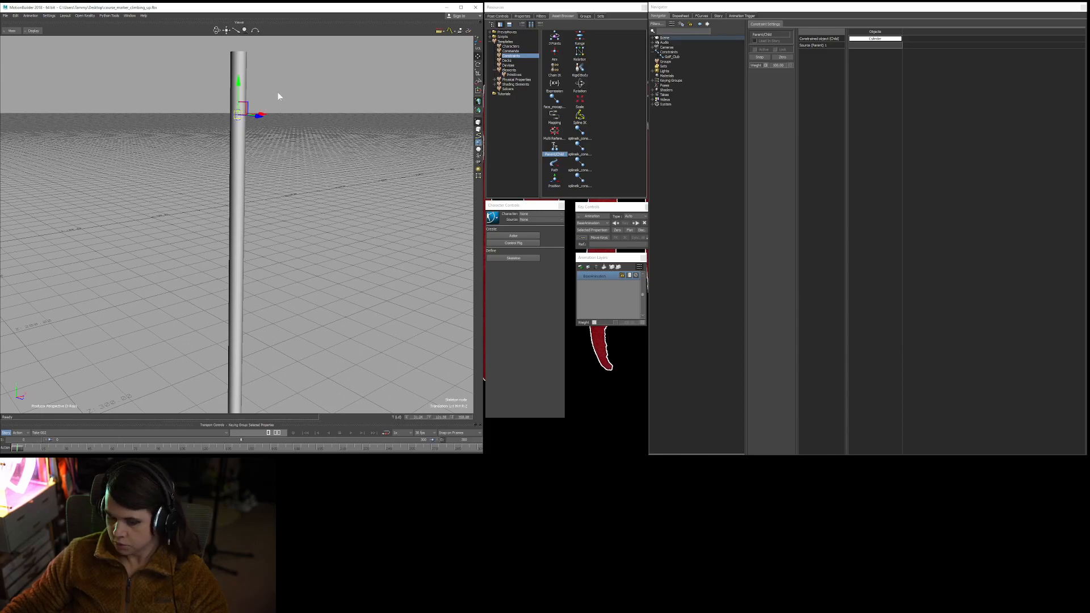
pyautogui.moveTo(278, 78)
pyautogui.keyDown('alt'); pyautogui.mouseDown()
pyautogui.moveTo(649, 80)
pyautogui.moveTo(868, 50)
pyautogui.mouseUp(); pyautogui.keyUp('alt')
pyautogui.click(413, 127)
# Try moving the skeleton node away from the pole with the constraint inactive, and undo the move.
pyautogui.moveTo(413, 128)
pyautogui.keyDown('ctrl'); pyautogui.mouseDown()
pyautogui.moveTo(327, 190)
pyautogui.moveTo(310, 174)
pyautogui.moveTo(356, 170)
pyautogui.mouseUp(); pyautogui.keyUp('ctrl')
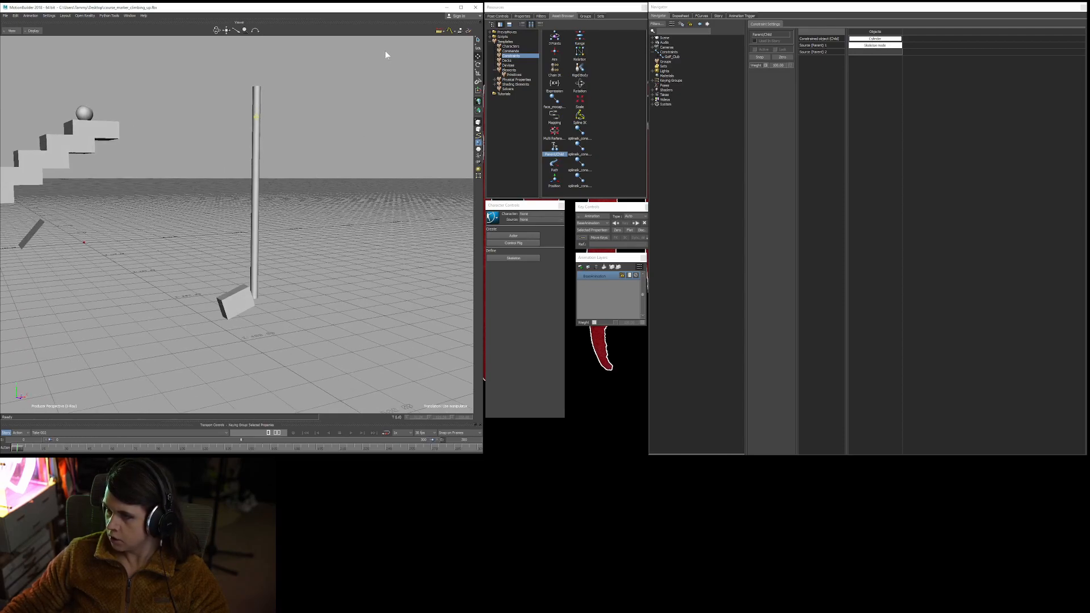
pyautogui.click(256, 116)
pyautogui.press('r')
pyautogui.moveTo(290, 121)
pyautogui.mouseDown()
pyautogui.moveTo(276, 118)
pyautogui.moveTo(283, 106)
pyautogui.mouseUp()
pyautogui.press('w')
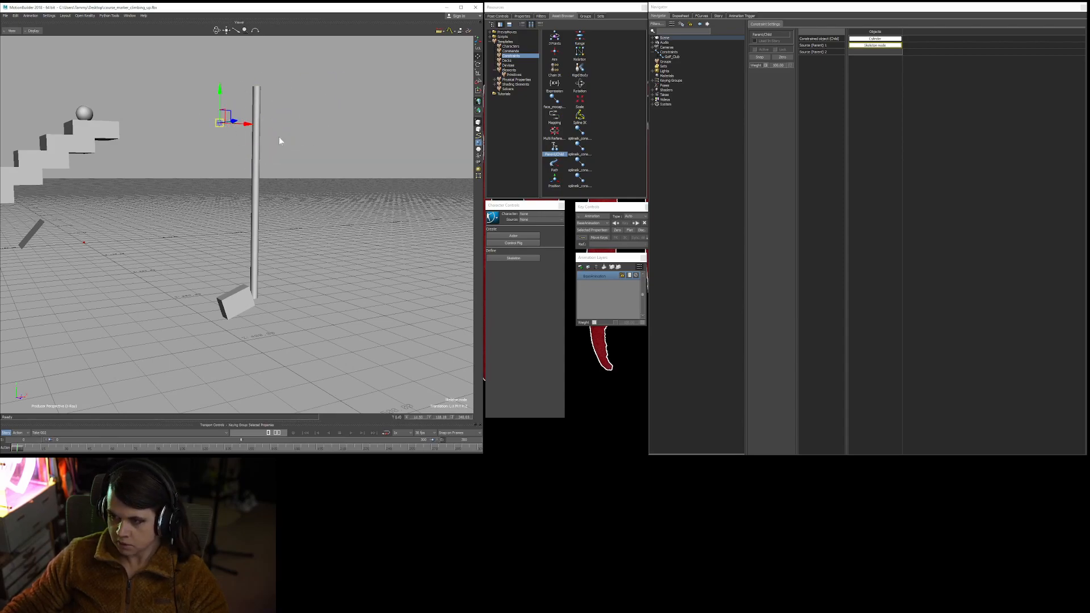
pyautogui.hotkey('ctrl', 'z')
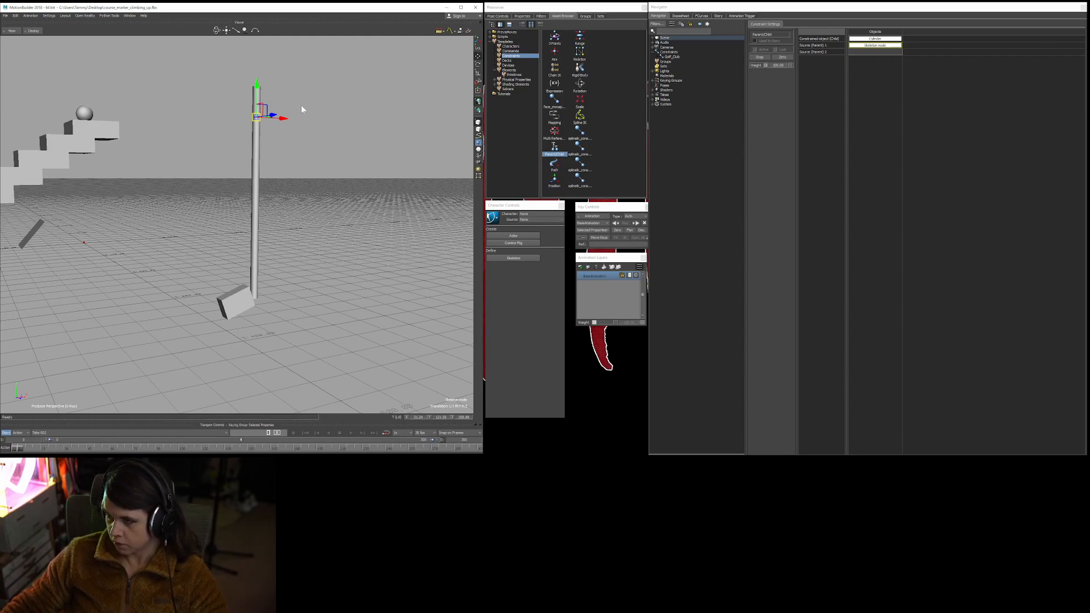
# Activate the Golf_Club constraint without snapping, examine how the club aligns with the skeleton node, and deactivate it.
pyautogui.click(754, 50)
pyautogui.keyDown('shift'); pyautogui.moveTo(264, 148); pyautogui.dragTo(262, 170); pyautogui.keyUp('shift')
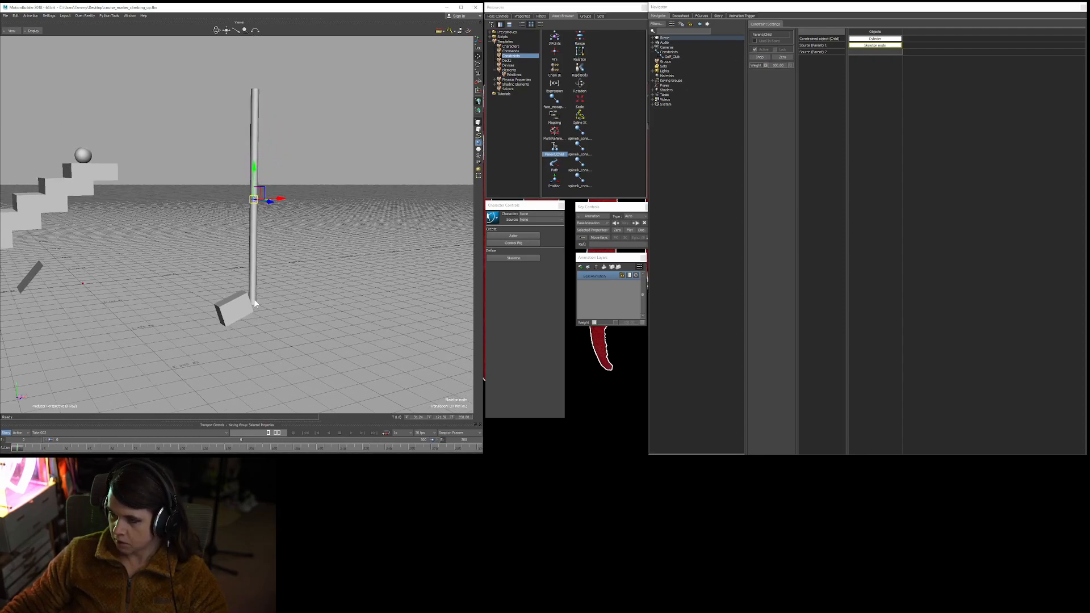
pyautogui.keyDown('ctrl'); pyautogui.moveTo(404, 151); pyautogui.dragTo(373, 163); pyautogui.keyUp('ctrl')
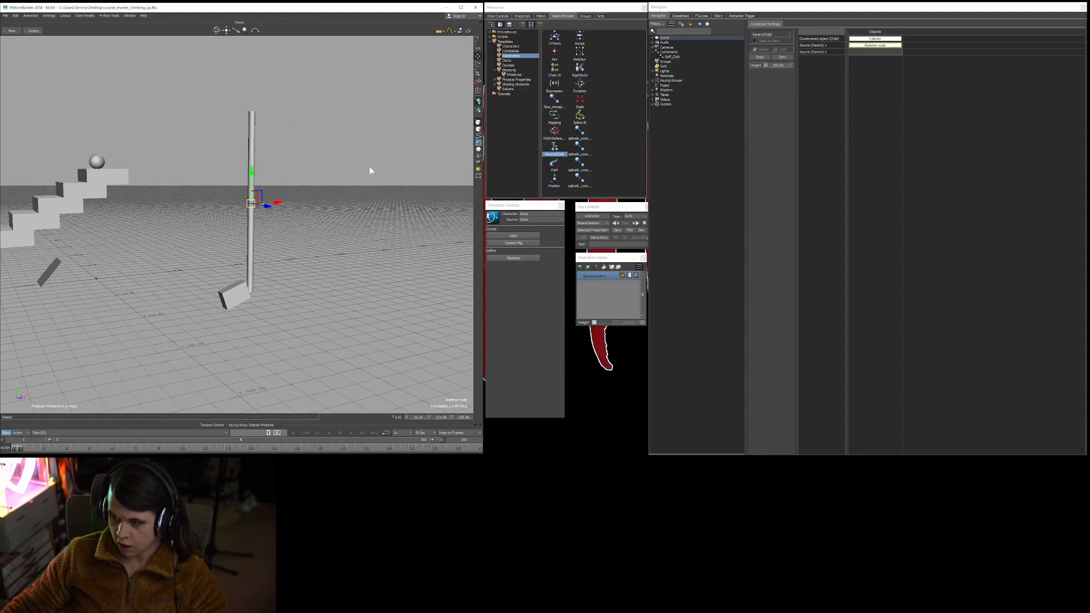
pyautogui.keyDown('shift'); pyautogui.moveTo(367, 213); pyautogui.dragTo(363, 178); pyautogui.keyUp('shift')
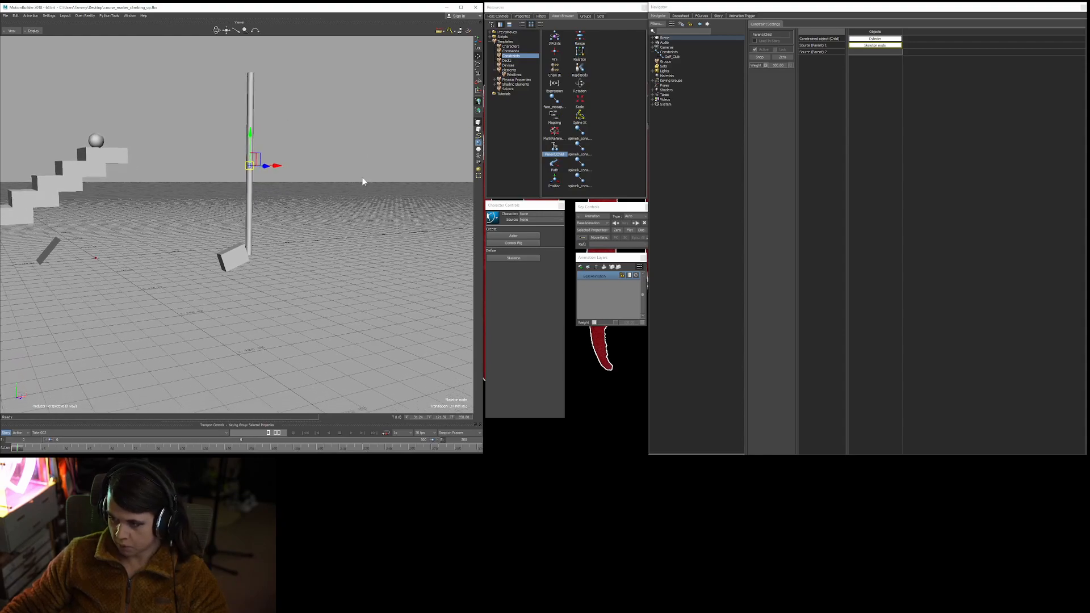
pyautogui.click(755, 49)
pyautogui.click(266, 199)
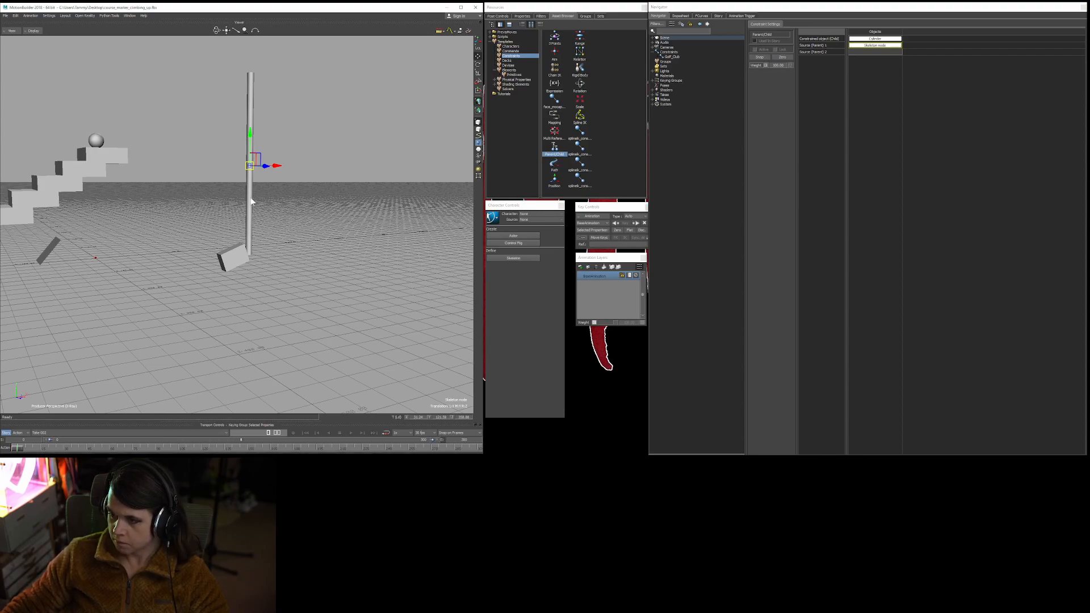
# Move the pole's cylinder down until the skeleton node sits at the pole's grip.
pyautogui.click(252, 121)
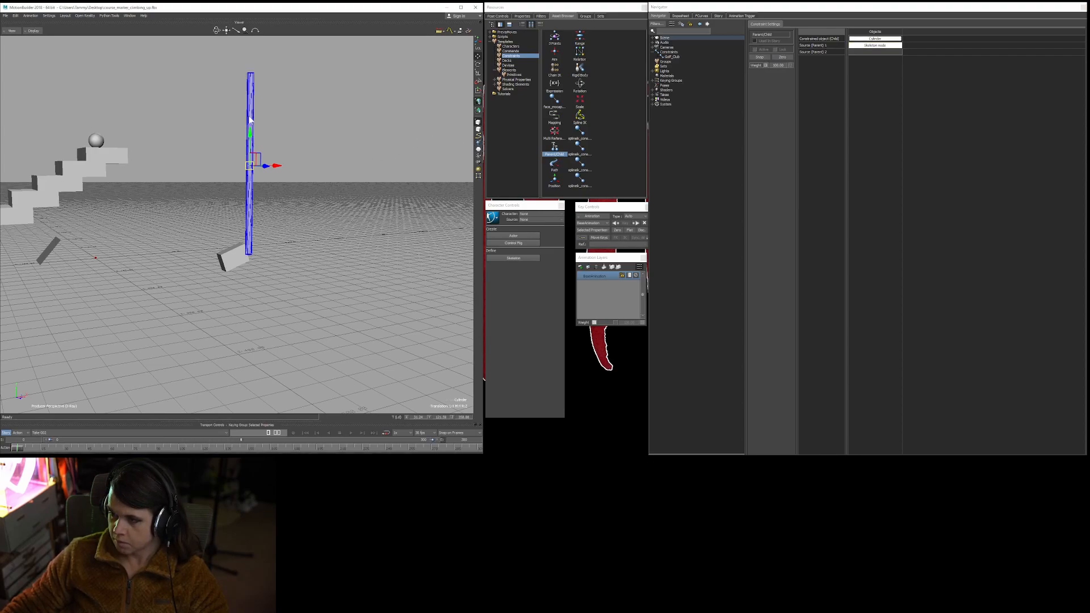
pyautogui.moveTo(254, 140); pyautogui.dragTo(245, 202)
pyautogui.click(313, 180)
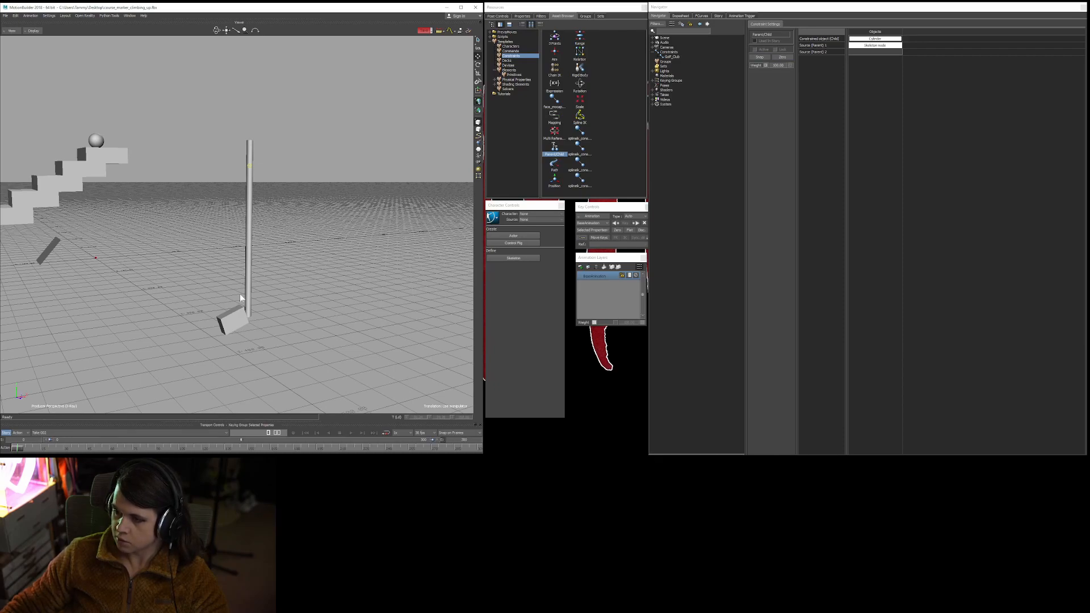
# Compare the pivots of the pole's cylinder and the skeleton node, and activate the Golf_Club constraint with Snap.
pyautogui.scroll(3, 312, 208)
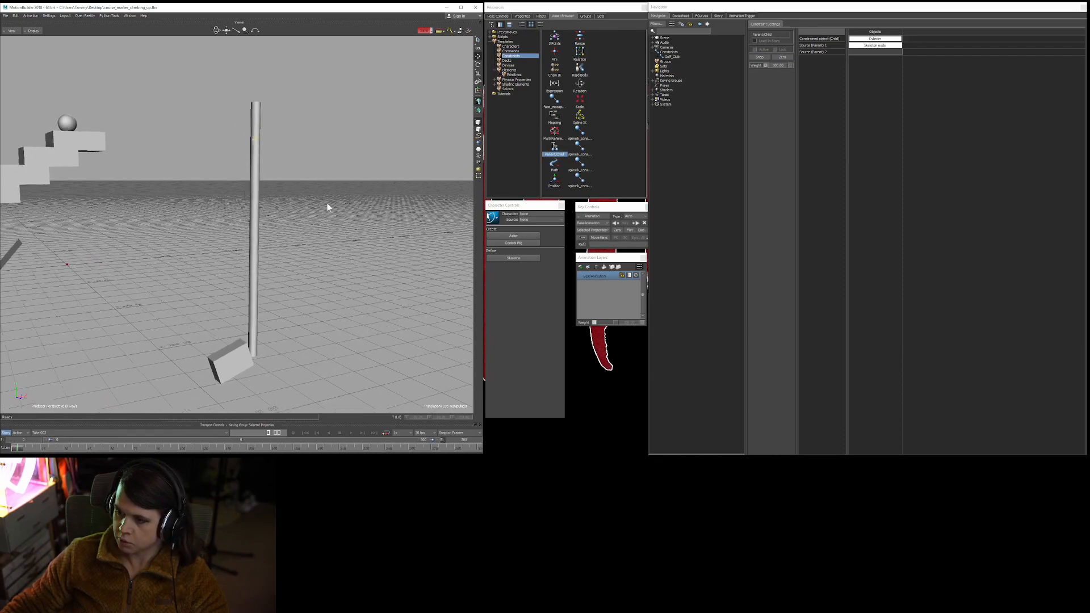
pyautogui.click(256, 233)
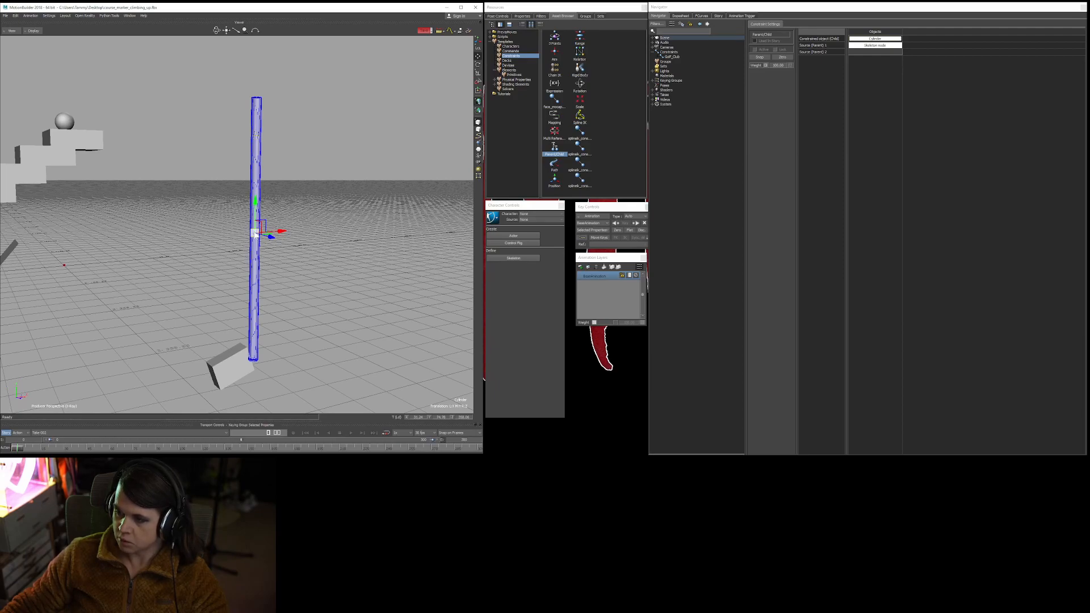
pyautogui.click(257, 139)
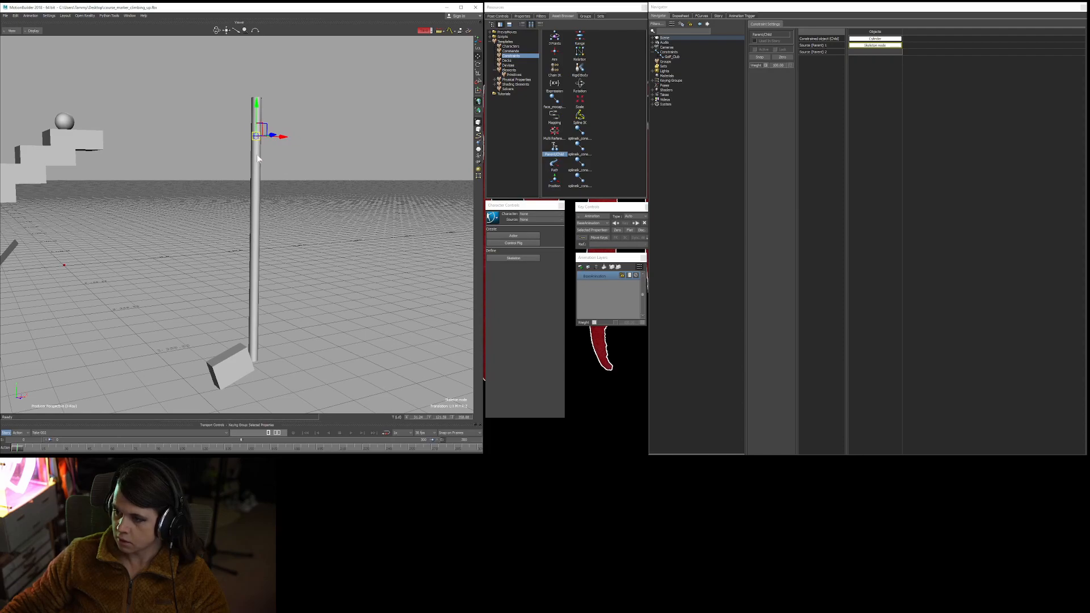
pyautogui.click(759, 57)
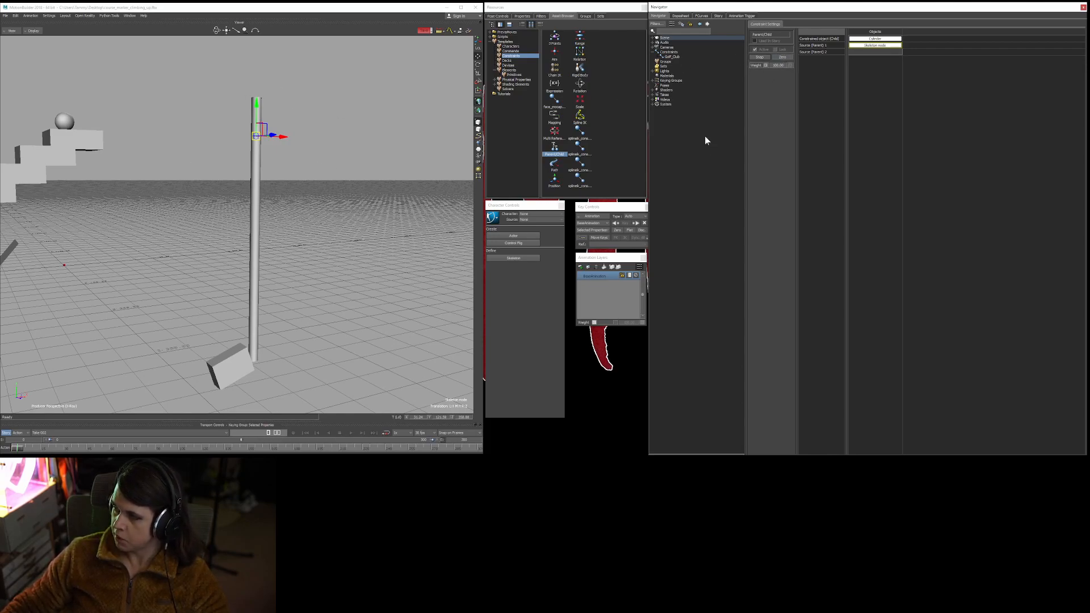
# Try zeroing the Golf_Club constraint's offset, and undo the change.
pyautogui.click(782, 58)
pyautogui.keyDown('shift'); pyautogui.moveTo(277, 186); pyautogui.dragTo(319, 181); pyautogui.keyUp('shift')
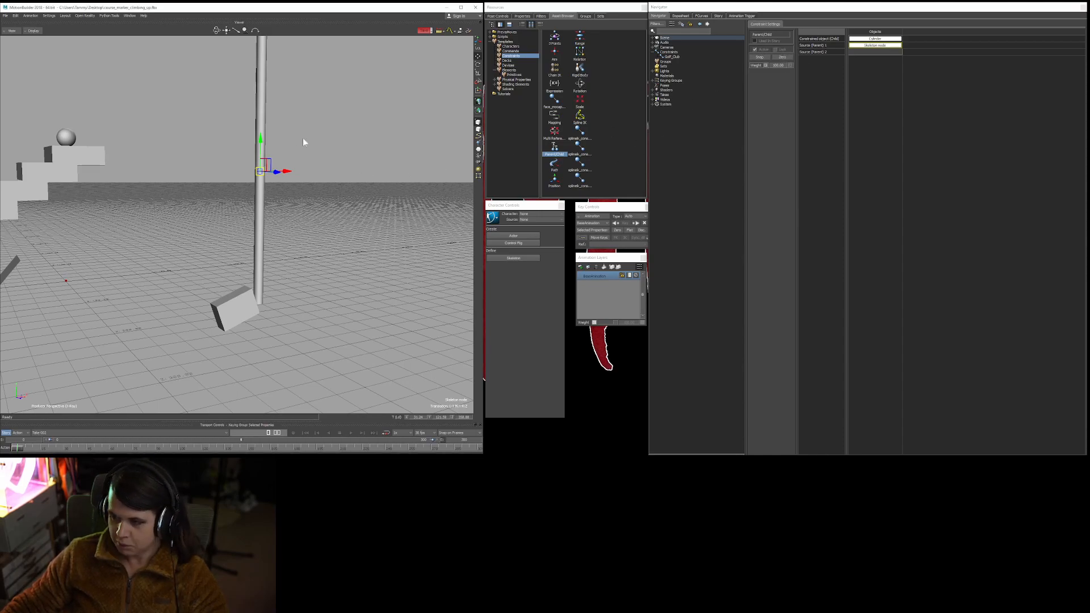
pyautogui.hotkey('ctrl', 'z')
pyautogui.keyDown('shift'); pyautogui.moveTo(378, 235); pyautogui.dragTo(378, 199); pyautogui.keyUp('shift')
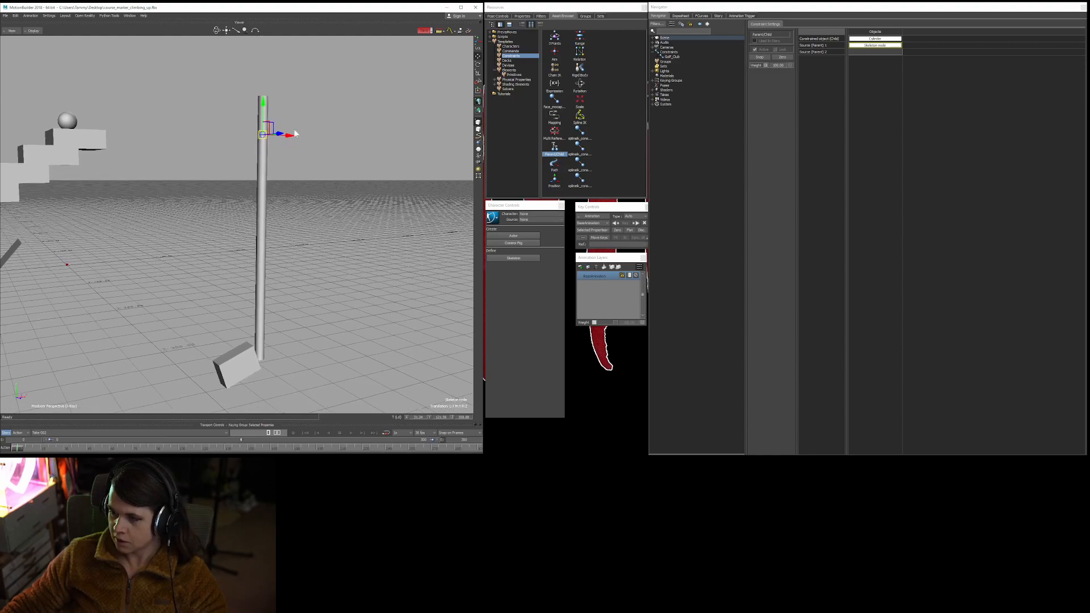
# Deactivate the Golf_Club constraint, reactivate it with Snap, and select the skeleton node on the pole's grip.
pyautogui.click(756, 51)
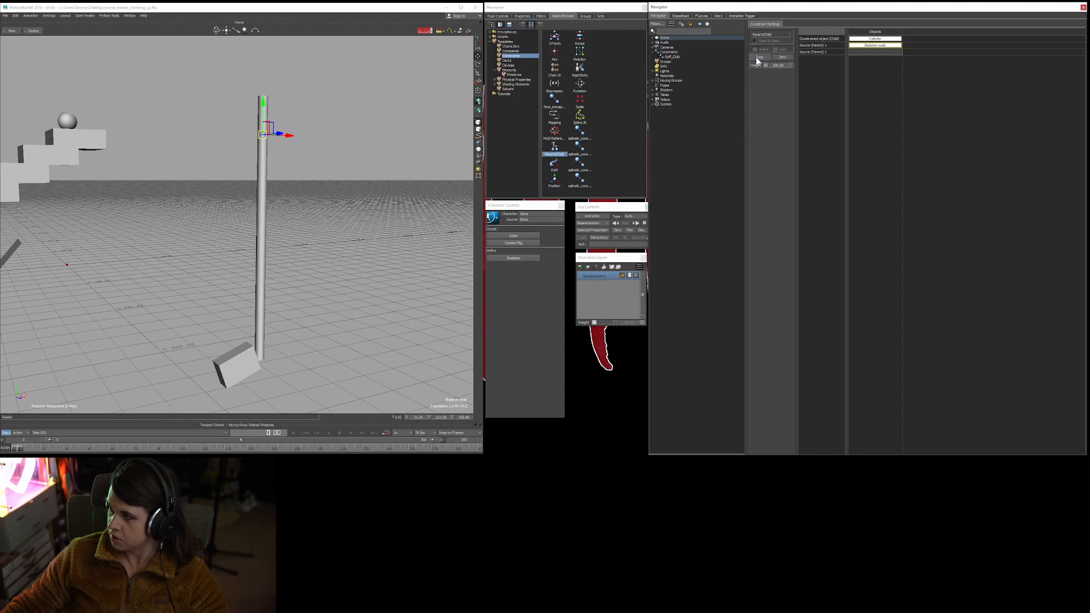
pyautogui.click(758, 57)
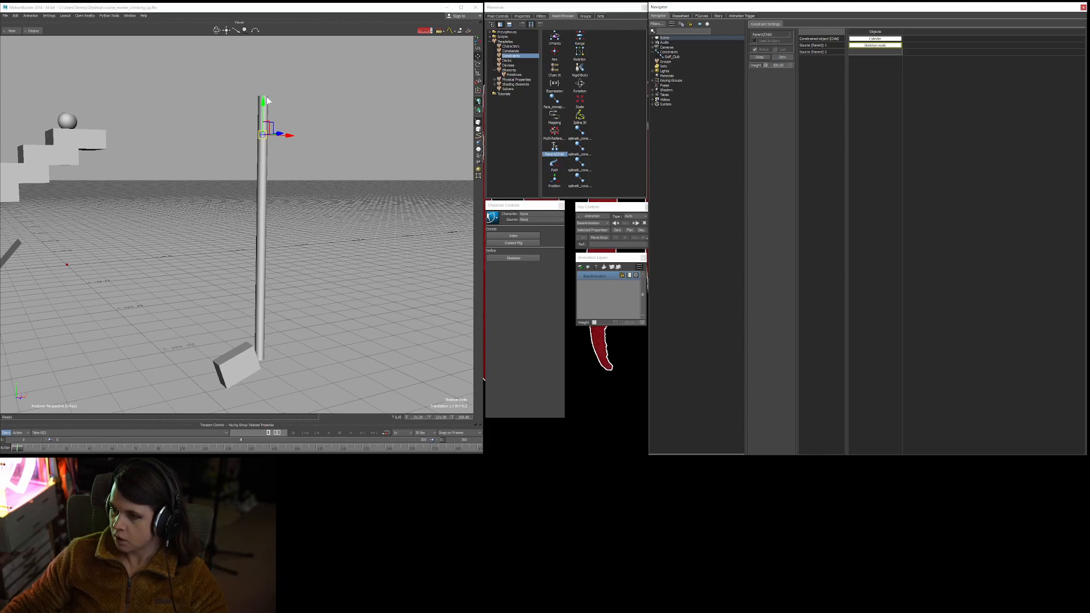
pyautogui.click(261, 232)
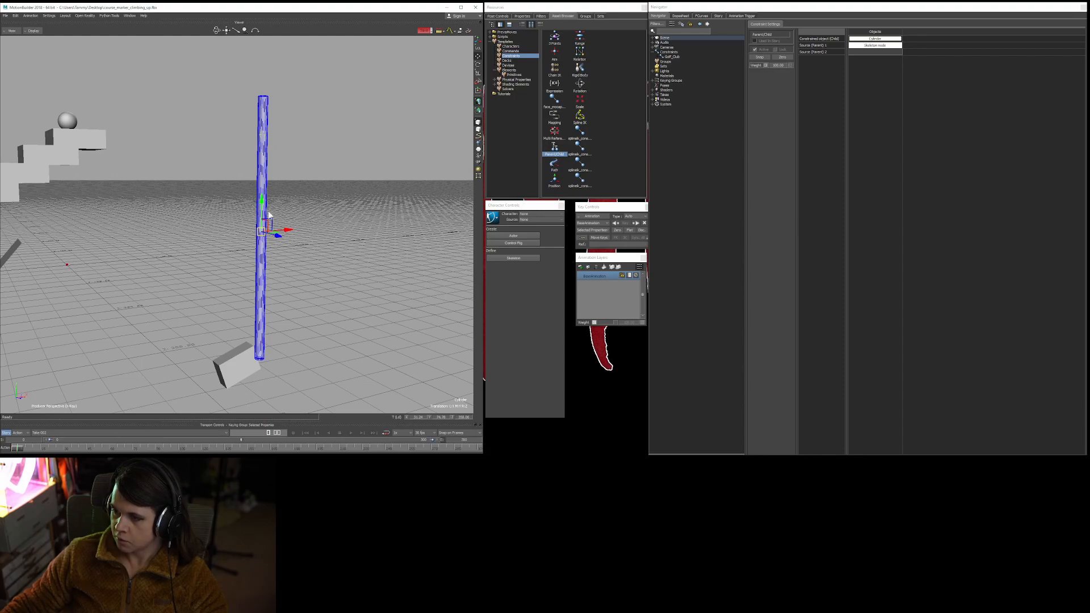
pyautogui.click(285, 141)
pyautogui.click(263, 137)
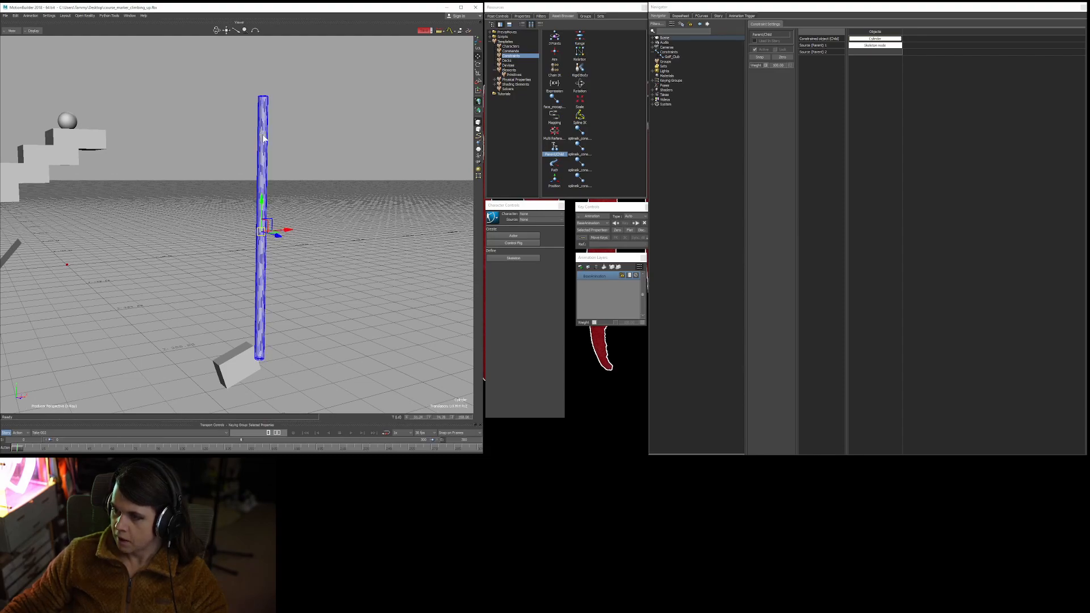
pyautogui.click(263, 136)
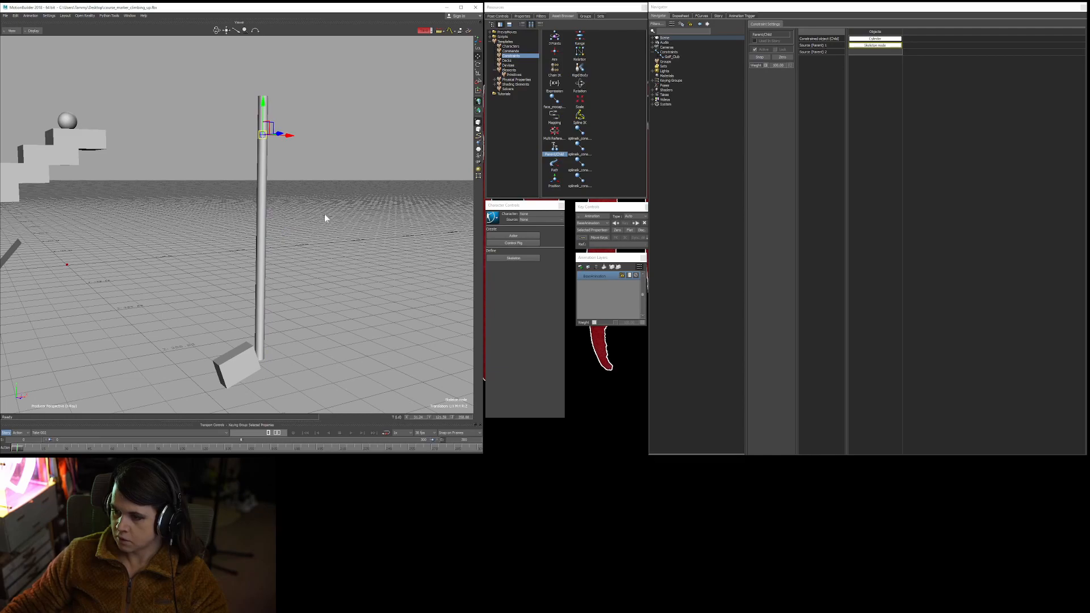
# Try rotating the club through the skeleton node with the constraint active, and undo the rotation.
pyautogui.scroll(-2, 355, 212)
pyautogui.keyDown('ctrl'); pyautogui.keyDown('shift'); pyautogui.moveTo(309, 221); pyautogui.dragTo(332, 233); pyautogui.keyUp('shift'); pyautogui.keyUp('ctrl')
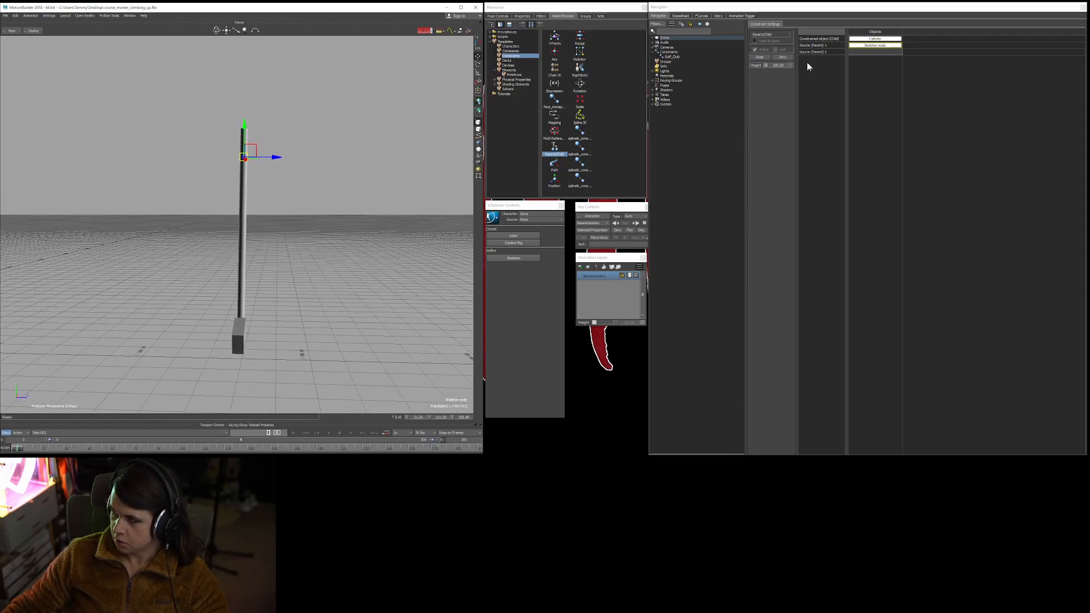
pyautogui.scroll(3, 349, 197)
pyautogui.press('r')
pyautogui.keyDown('ctrl'); pyautogui.keyDown('shift'); pyautogui.moveTo(283, 141); pyautogui.dragTo(250, 134); pyautogui.keyUp('shift'); pyautogui.keyUp('ctrl')
pyautogui.hotkey('ctrl', 'z')
pyautogui.scroll(-3, 363, 140)
pyautogui.hotkey('ctrl', 'z')
pyautogui.hotkey('ctrl', 'z')
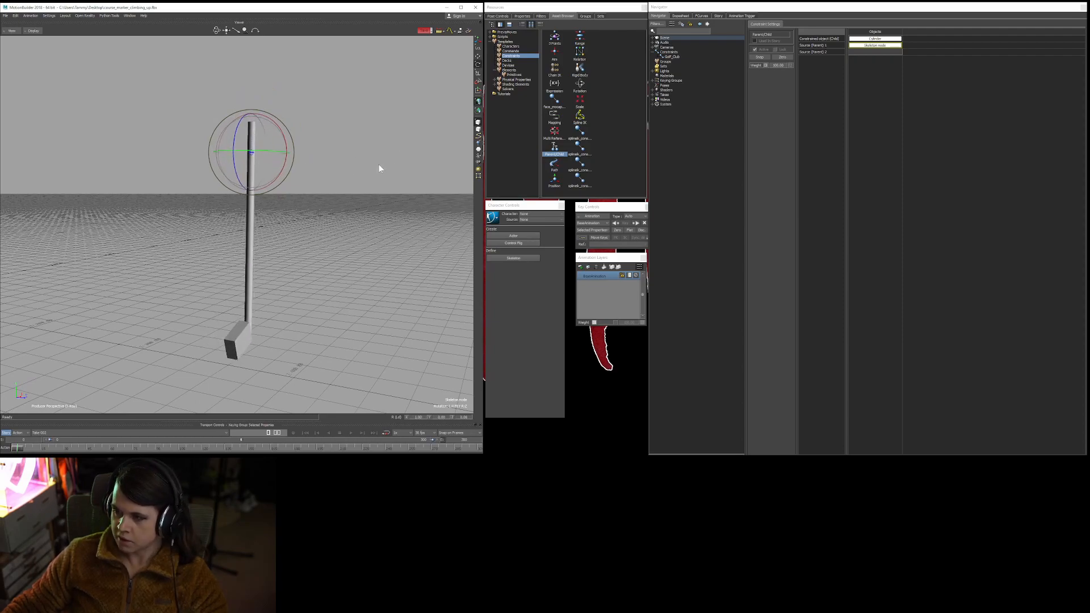
# Try moving the pole's cylinder away from the skeleton node and rotating the node, and undo both changes.
pyautogui.click(243, 202)
pyautogui.click(251, 203)
pyautogui.press('t')
pyautogui.moveTo(255, 235); pyautogui.dragTo(196, 237)
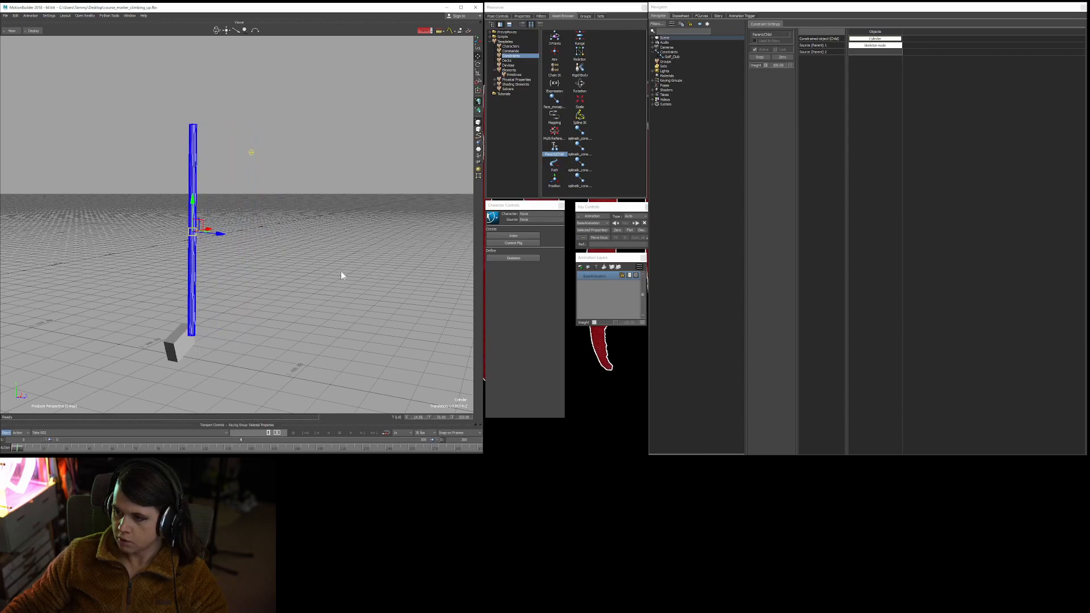
pyautogui.click(285, 136)
pyautogui.click(251, 152)
pyautogui.press('e')
pyautogui.moveTo(253, 178)
pyautogui.mouseDown()
pyautogui.moveTo(276, 151)
pyautogui.moveTo(258, 174)
pyautogui.moveTo(258, 146)
pyautogui.moveTo(282, 153)
pyautogui.moveTo(274, 180)
pyautogui.moveTo(257, 155)
pyautogui.moveTo(277, 162)
pyautogui.mouseUp()
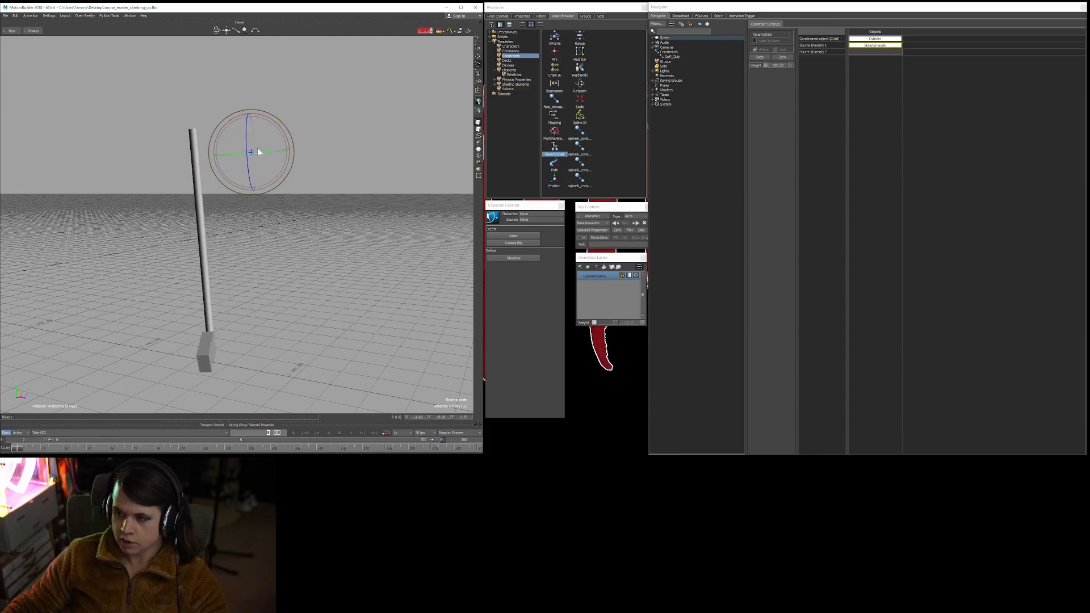
pyautogui.hotkey('ctrl', 'z')
pyautogui.hotkey('ctrl', 'z')
pyautogui.hotkey('ctrl', 'z')
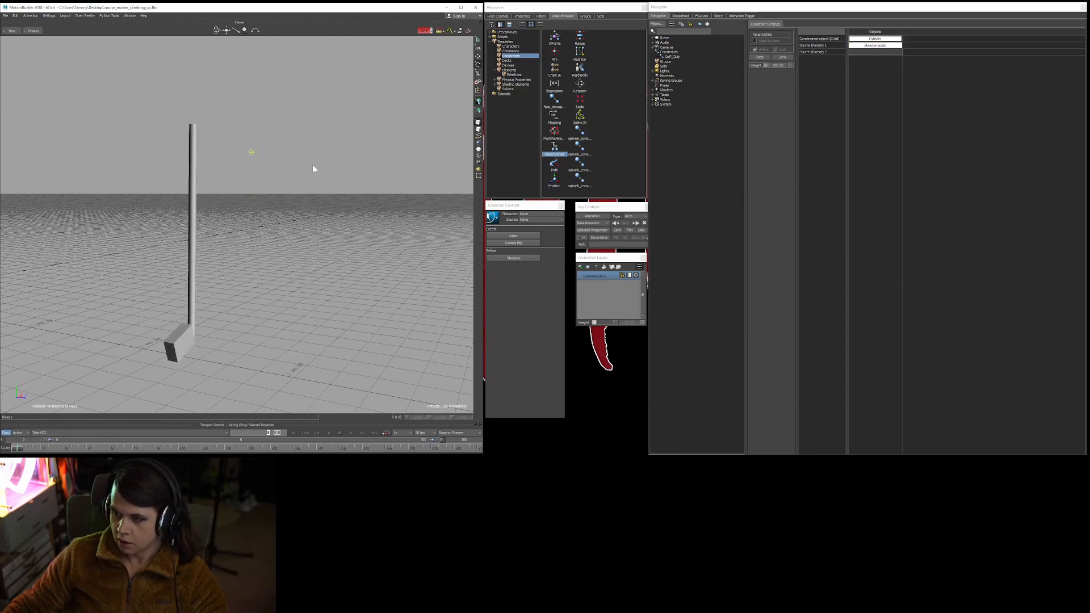
pyautogui.hotkey('ctrl', 'z')
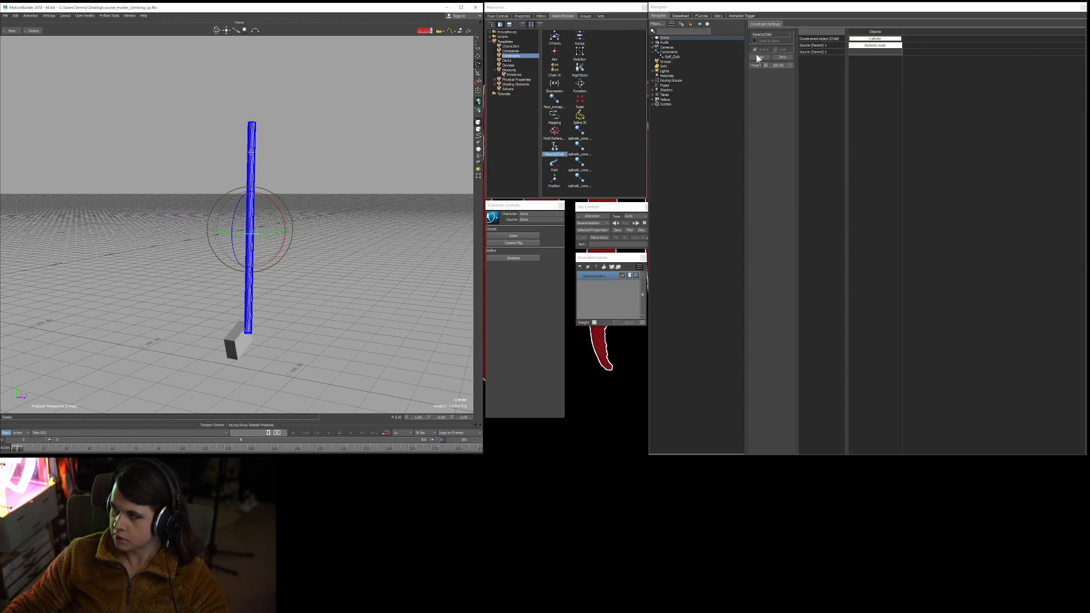
# Try moving the pole's cylinder sideways with the Golf_Club constraint unlocked, and undo the move.
pyautogui.press('t')
pyautogui.moveTo(250, 228); pyautogui.dragTo(211, 229)
pyautogui.hotkey('ctrl', 'z')
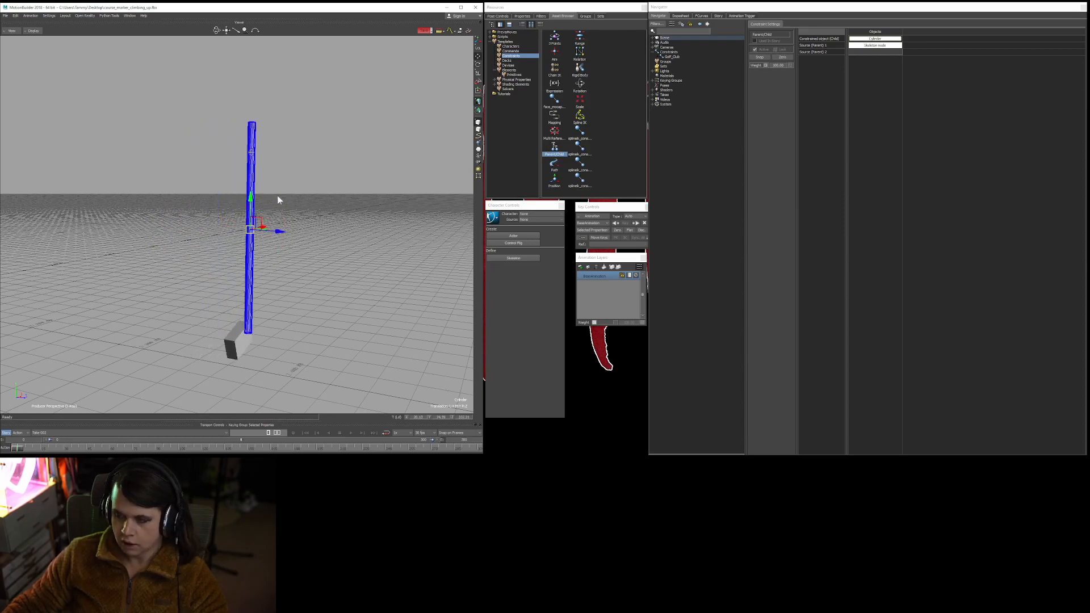
# Lock the Golf_Club constraint and test whether the pole's cylinder can still be moved.
pyautogui.click(775, 49)
pyautogui.moveTo(250, 229); pyautogui.dragTo(250, 252)
pyautogui.click(293, 186)
pyautogui.click(252, 208)
pyautogui.click(307, 182)
pyautogui.scroll(3, 316, 152)
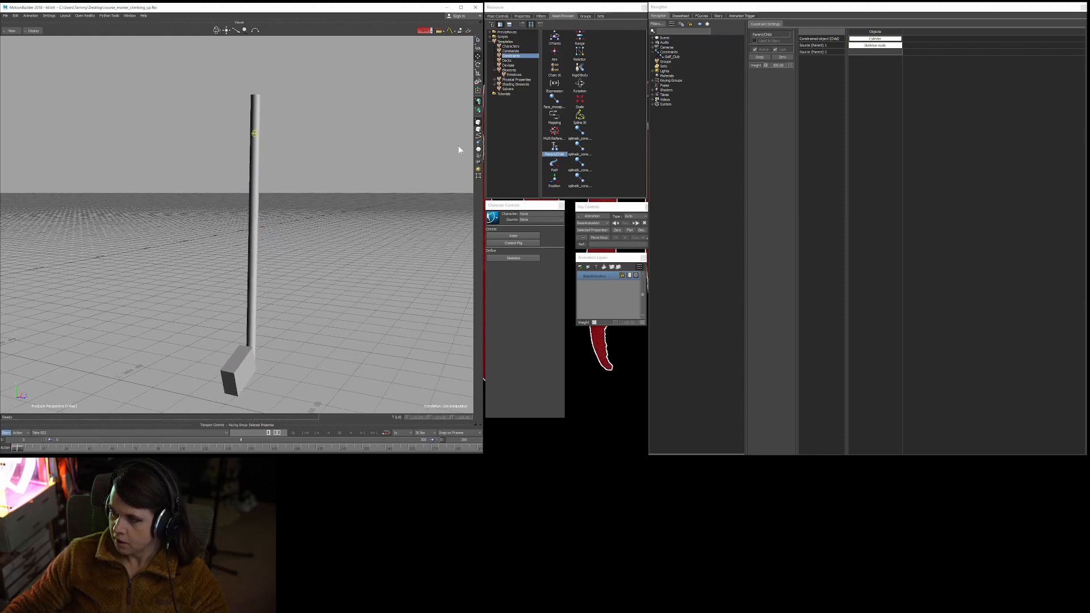
# Try rotating the skeleton node on the grip with the Golf_Club constraint locked, and undo the rotation.
pyautogui.click(478, 143)
pyautogui.keyDown('ctrl'); pyautogui.keyDown('shift'); pyautogui.moveTo(397, 181); pyautogui.dragTo(345, 247); pyautogui.keyUp('shift'); pyautogui.keyUp('ctrl')
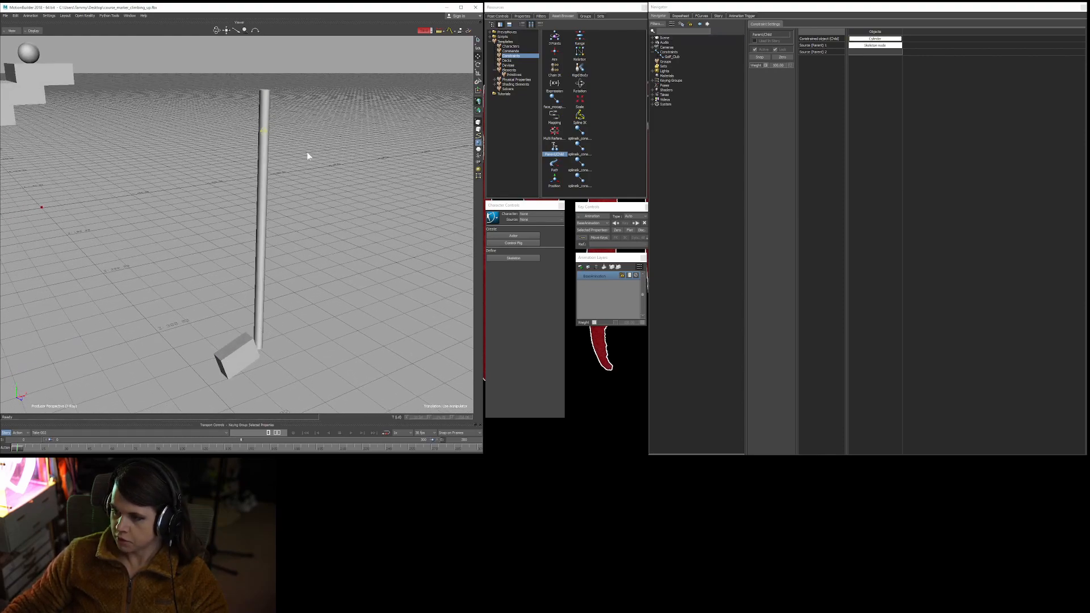
pyautogui.click(263, 131)
pyautogui.keyDown('ctrl'); pyautogui.keyDown('shift'); pyautogui.moveTo(314, 166); pyautogui.dragTo(293, 216); pyautogui.keyUp('shift'); pyautogui.keyUp('ctrl')
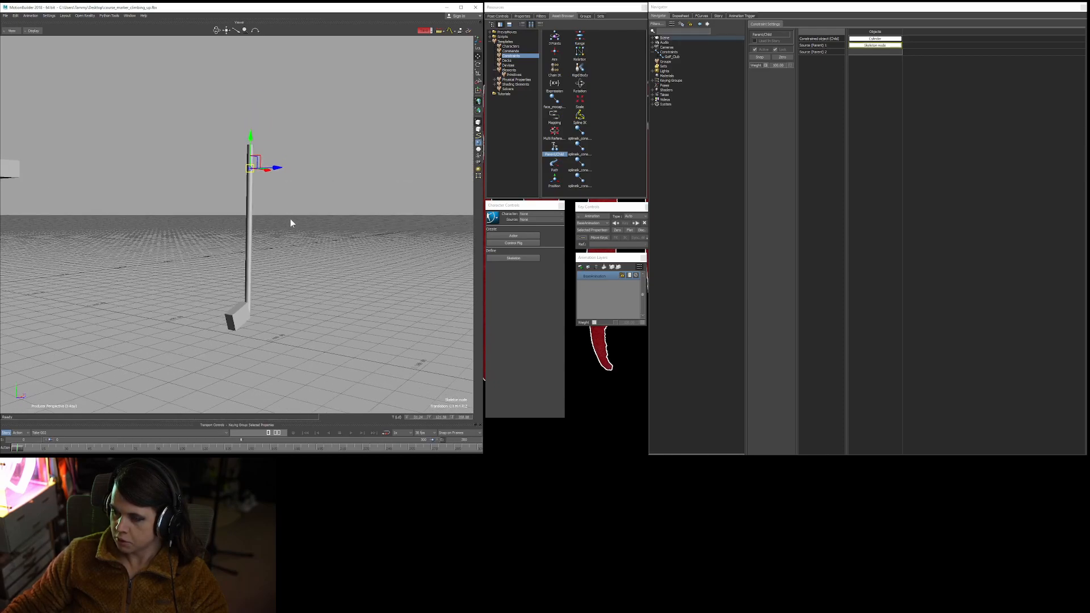
pyautogui.press('r')
pyautogui.moveTo(255, 174); pyautogui.dragTo(260, 159)
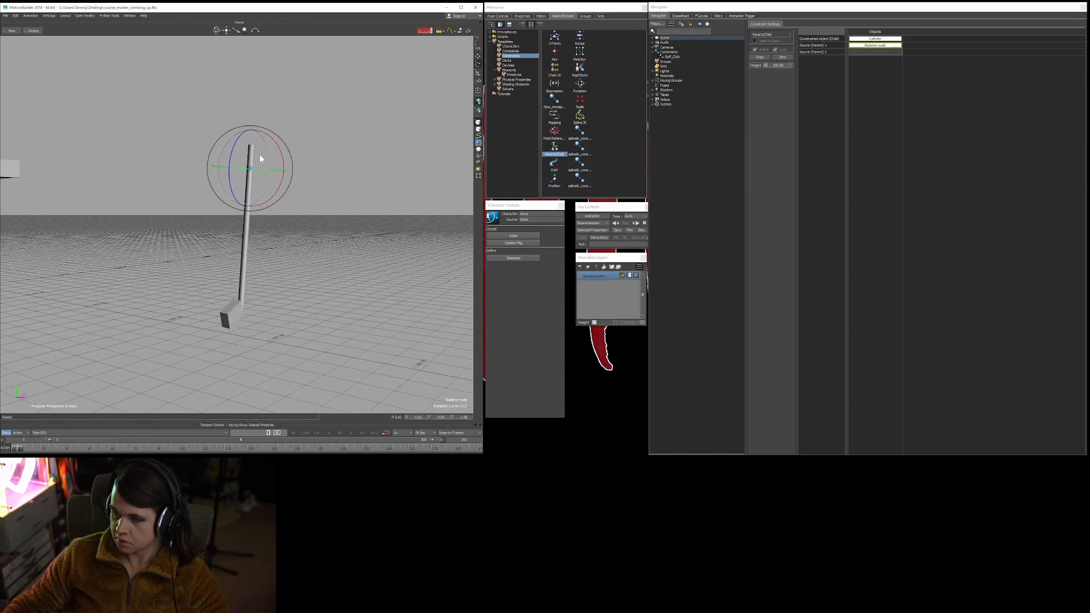
pyautogui.keyDown('ctrl'); pyautogui.keyDown('shift'); pyautogui.moveTo(343, 240); pyautogui.dragTo(318, 234); pyautogui.keyUp('shift'); pyautogui.keyUp('ctrl')
pyautogui.hotkey('ctrl', 'z')
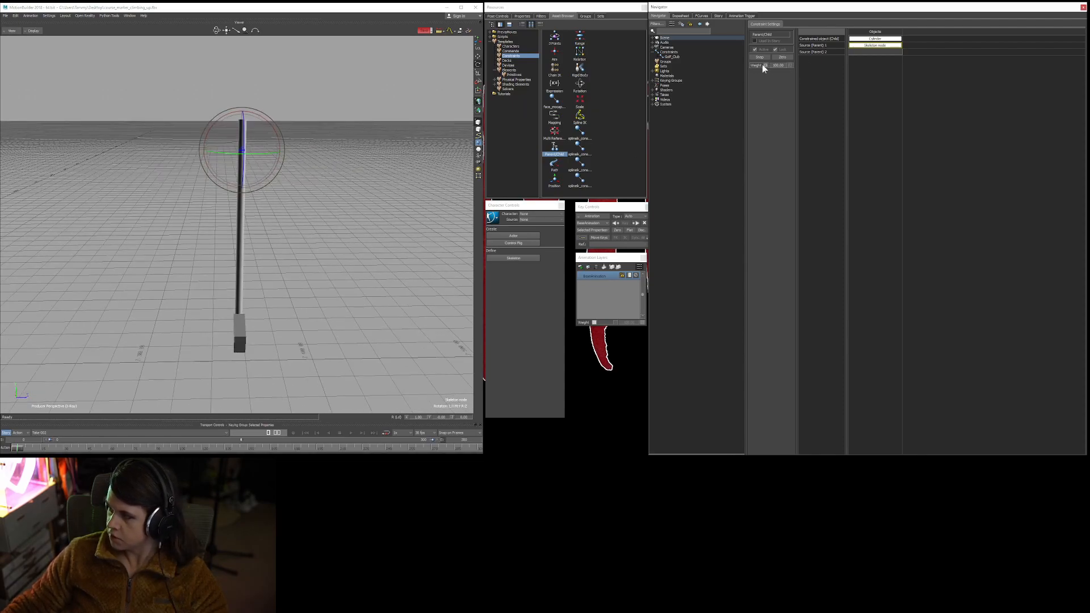
# Set the Golf_Club constraint's weight to 0.
pyautogui.click(345, 151)
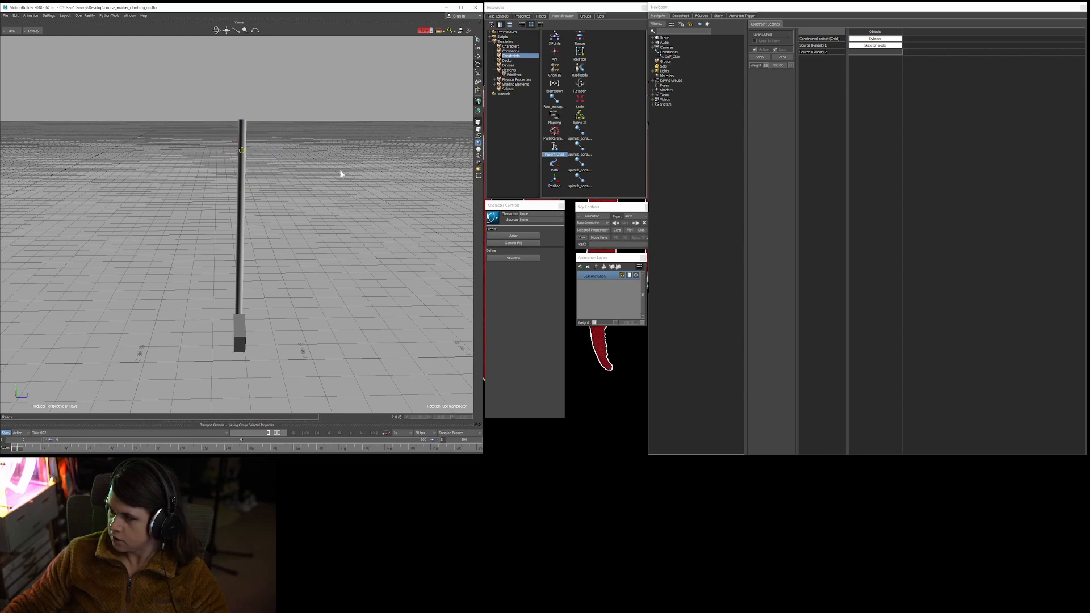
pyautogui.keyDown('ctrl'); pyautogui.keyDown('shift'); pyautogui.moveTo(357, 170); pyautogui.dragTo(355, 173); pyautogui.keyUp('shift'); pyautogui.keyUp('ctrl')
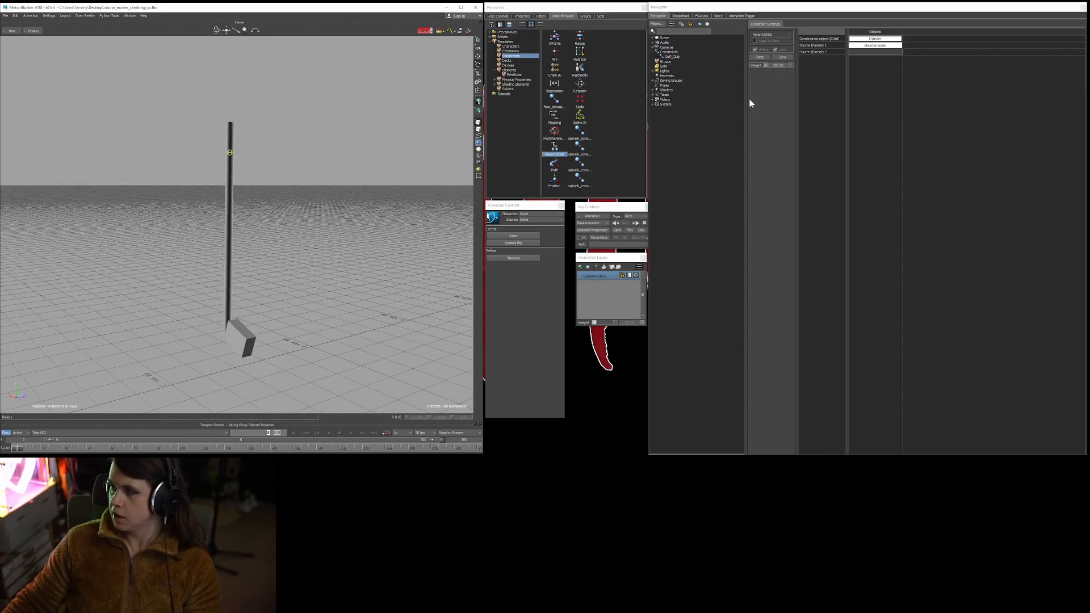
pyautogui.click(755, 50)
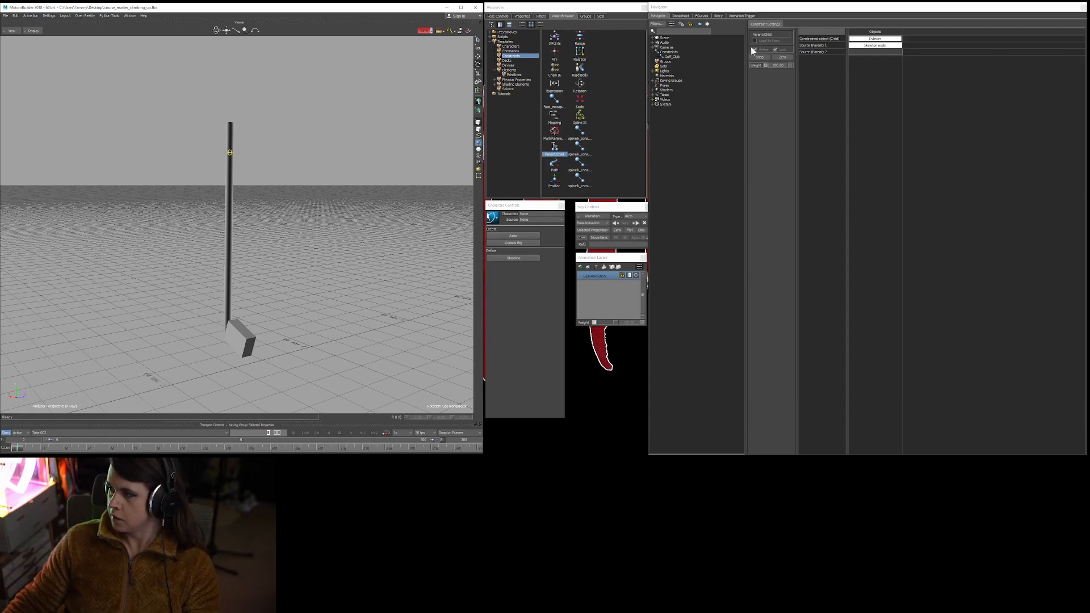
pyautogui.keyDown('ctrl'); pyautogui.keyDown('shift'); pyautogui.moveTo(255, 185); pyautogui.dragTo(270, 202); pyautogui.keyUp('shift'); pyautogui.keyUp('ctrl')
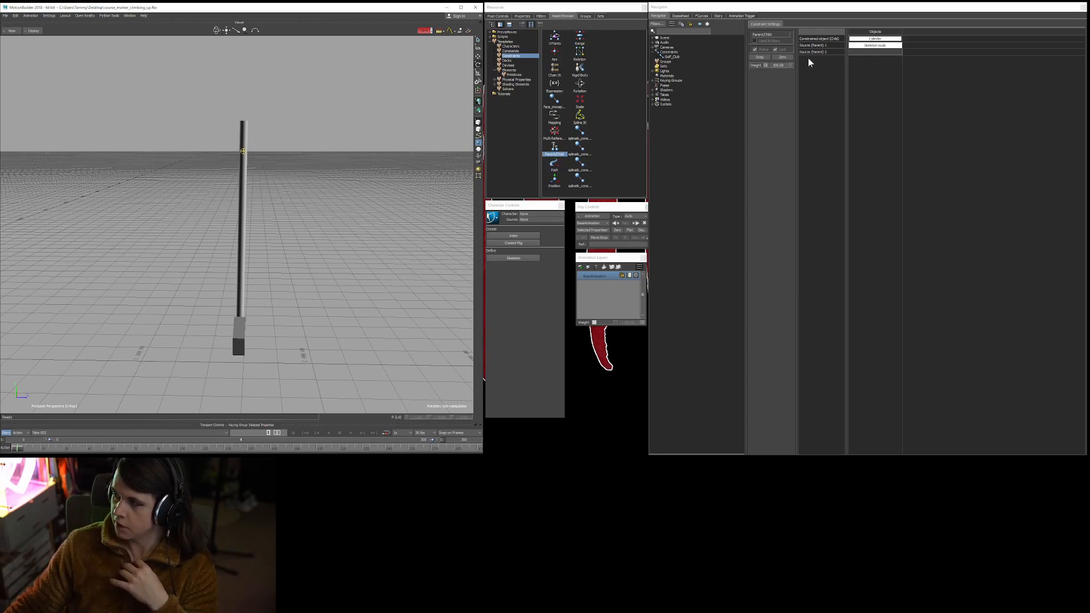
pyautogui.moveTo(791, 65); pyautogui.dragTo(778, 84)
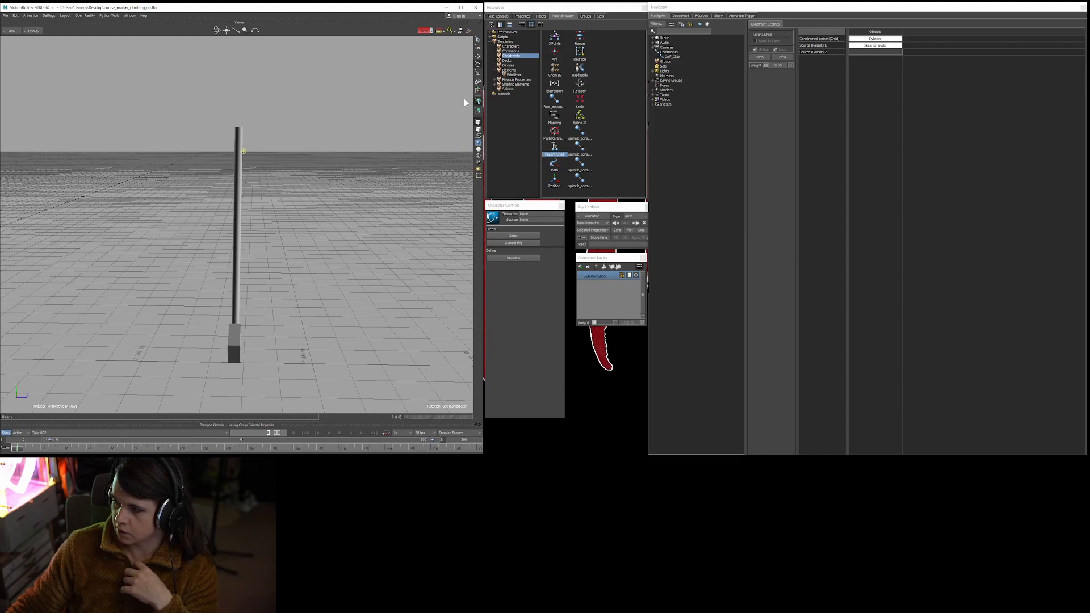
# Try moving the pole's cylinder, and restore the Golf_Club constraint's weight to 100.
pyautogui.click(237, 222)
pyautogui.press('t')
pyautogui.moveTo(243, 233); pyautogui.dragTo(163, 217)
pyautogui.moveTo(781, 66); pyautogui.dragTo(862, 59)
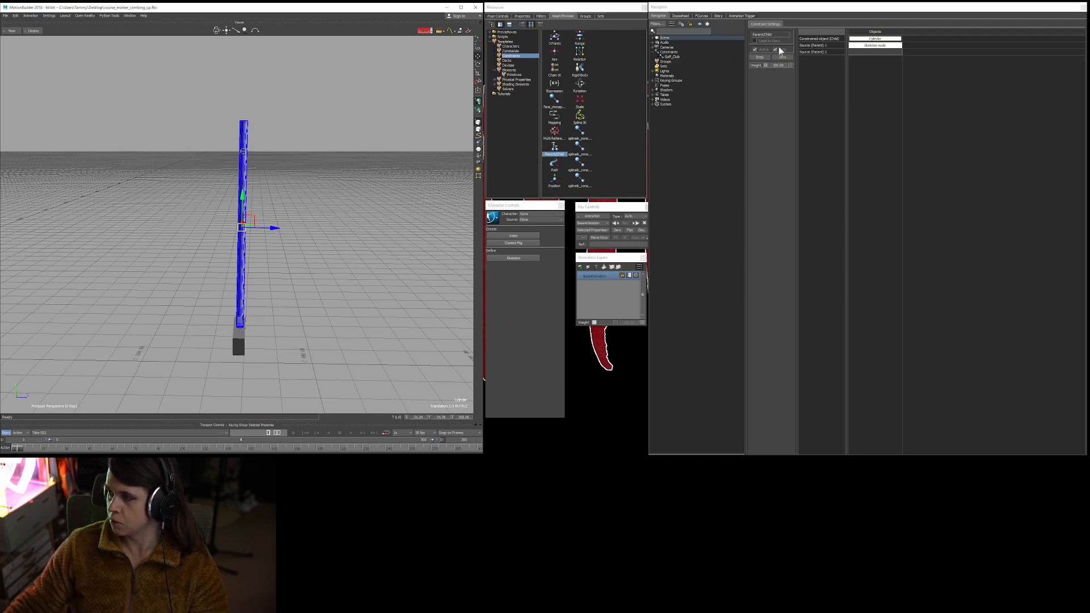
# Select the grip's skeleton node and the club head's cube in turn, and examine their pivots from several angles.
pyautogui.click(403, 169)
pyautogui.keyDown('ctrl'); pyautogui.keyDown('shift'); pyautogui.moveTo(403, 170); pyautogui.dragTo(299, 243); pyautogui.keyUp('shift'); pyautogui.keyUp('ctrl')
pyautogui.keyDown('ctrl'); pyautogui.keyDown('shift'); pyautogui.moveTo(271, 340); pyautogui.dragTo(287, 340); pyautogui.keyUp('shift'); pyautogui.keyUp('ctrl')
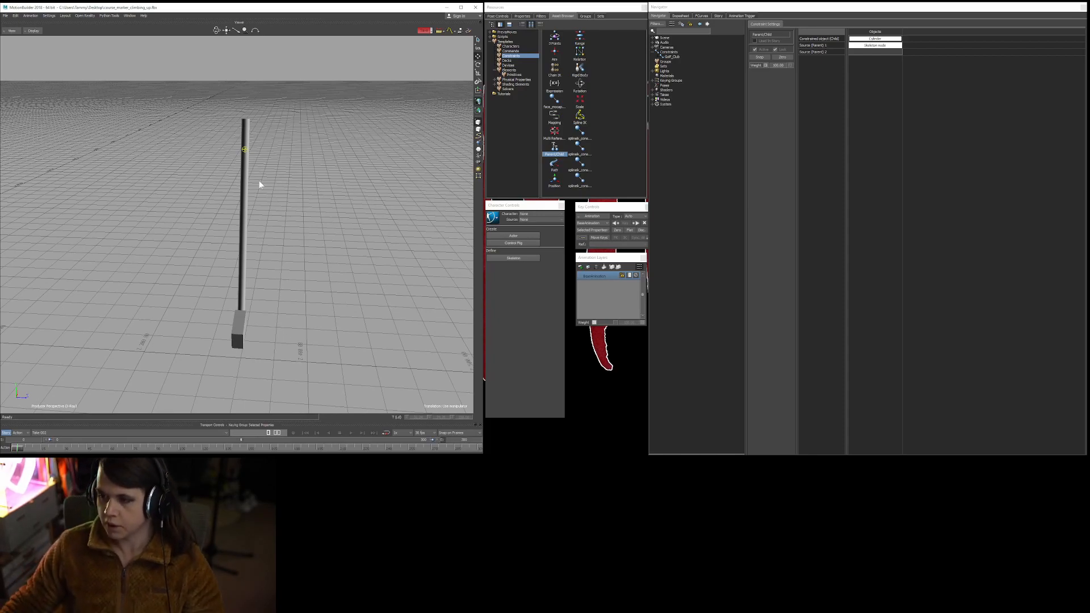
pyautogui.click(245, 149)
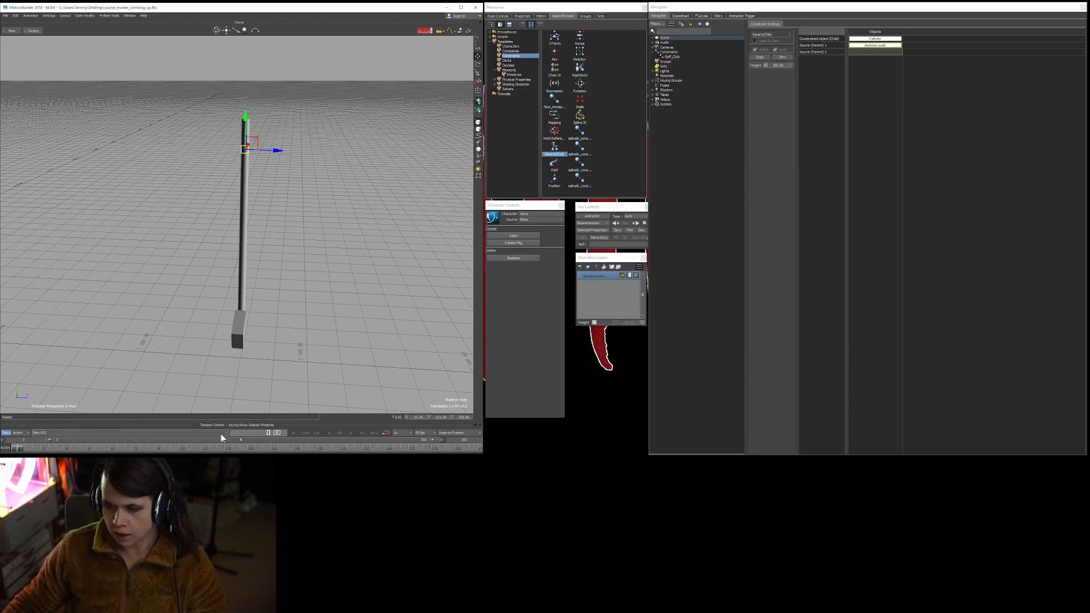
pyautogui.click(236, 336)
pyautogui.keyDown('ctrl'); pyautogui.keyDown('shift'); pyautogui.moveTo(296, 328); pyautogui.dragTo(259, 322); pyautogui.keyUp('shift'); pyautogui.keyUp('ctrl')
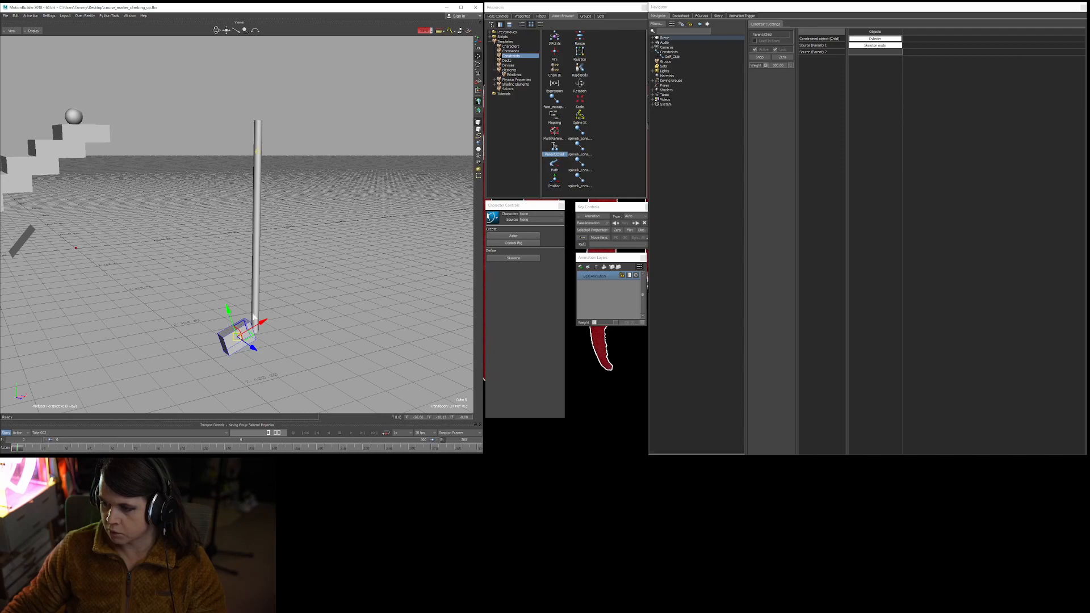
pyautogui.keyDown('ctrl'); pyautogui.keyDown('shift'); pyautogui.moveTo(337, 214); pyautogui.dragTo(295, 245); pyautogui.keyUp('shift'); pyautogui.keyUp('ctrl')
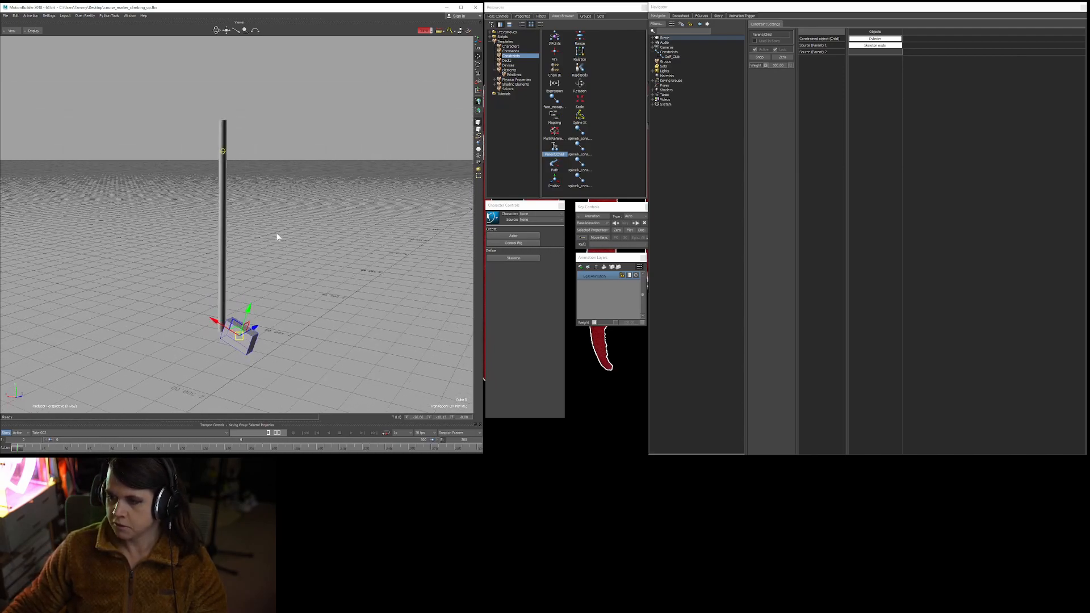
# Select the pole's cylinder and the club head's cube in turn, and examine how they line up from several angles.
pyautogui.click(222, 182)
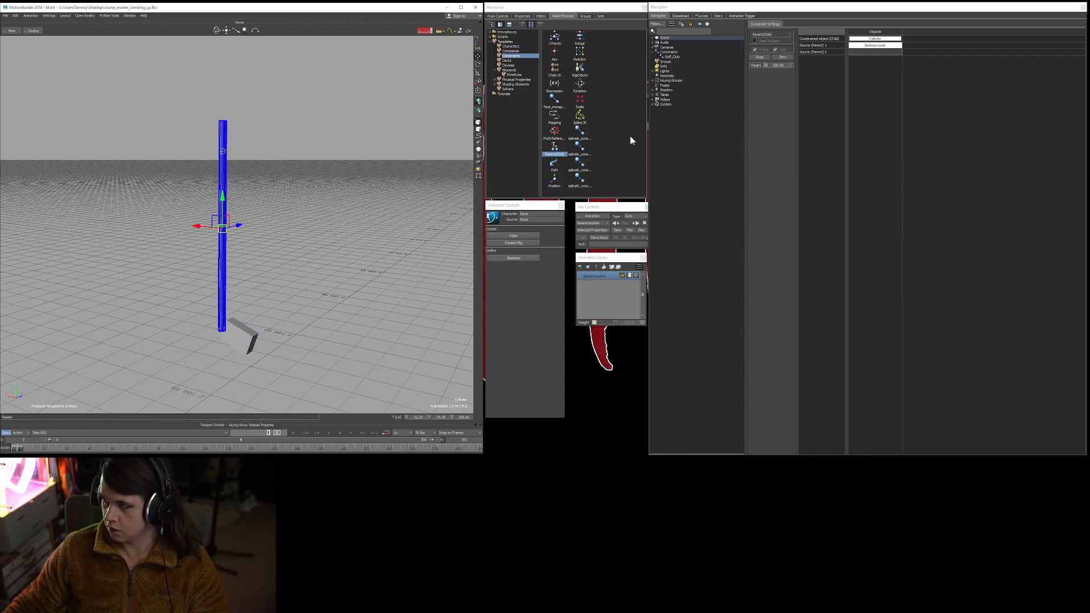
pyautogui.keyDown('ctrl'); pyautogui.keyDown('shift'); pyautogui.moveTo(360, 204); pyautogui.dragTo(292, 209); pyautogui.keyUp('shift'); pyautogui.keyUp('ctrl')
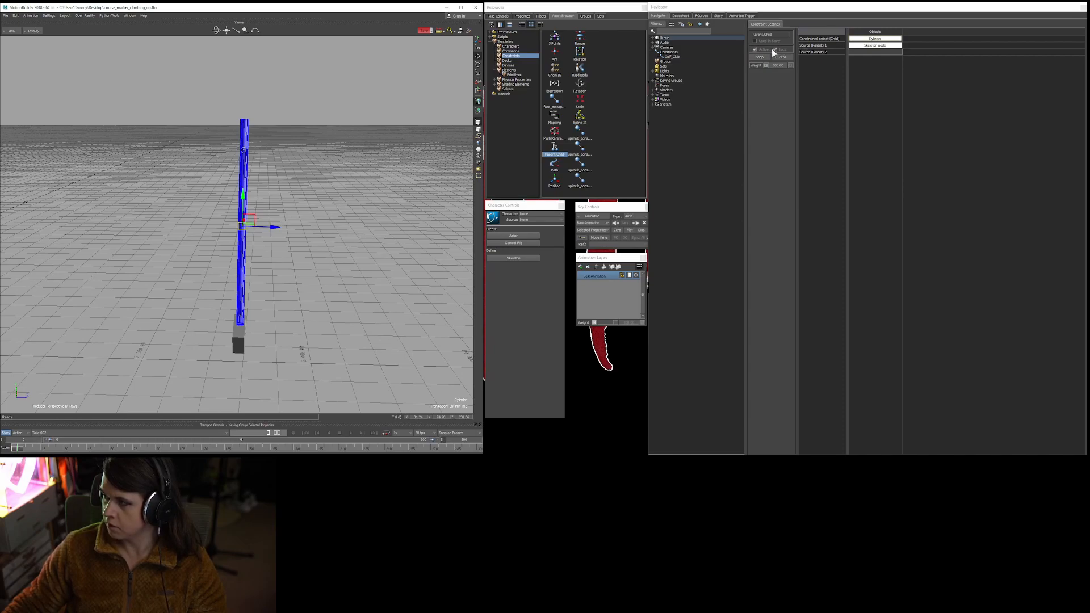
pyautogui.click(243, 226)
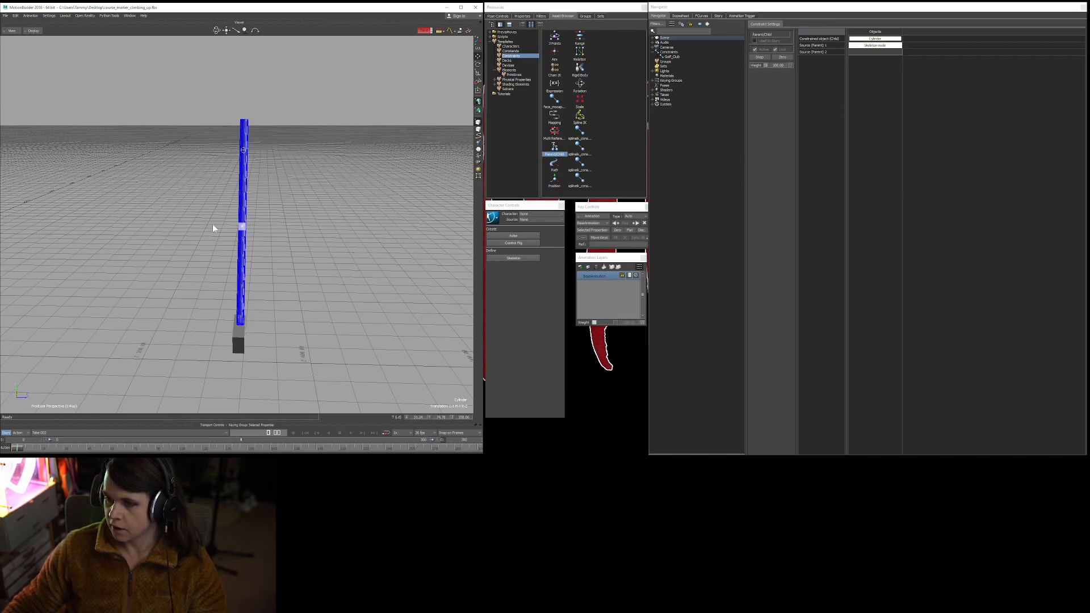
pyautogui.keyDown('ctrl'); pyautogui.keyDown('shift'); pyautogui.moveTo(179, 238); pyautogui.dragTo(340, 255); pyautogui.keyUp('shift'); pyautogui.keyUp('ctrl')
pyautogui.click(248, 345)
pyautogui.keyDown('ctrl'); pyautogui.keyDown('shift'); pyautogui.moveTo(313, 352); pyautogui.dragTo(294, 335); pyautogui.keyUp('shift'); pyautogui.keyUp('ctrl')
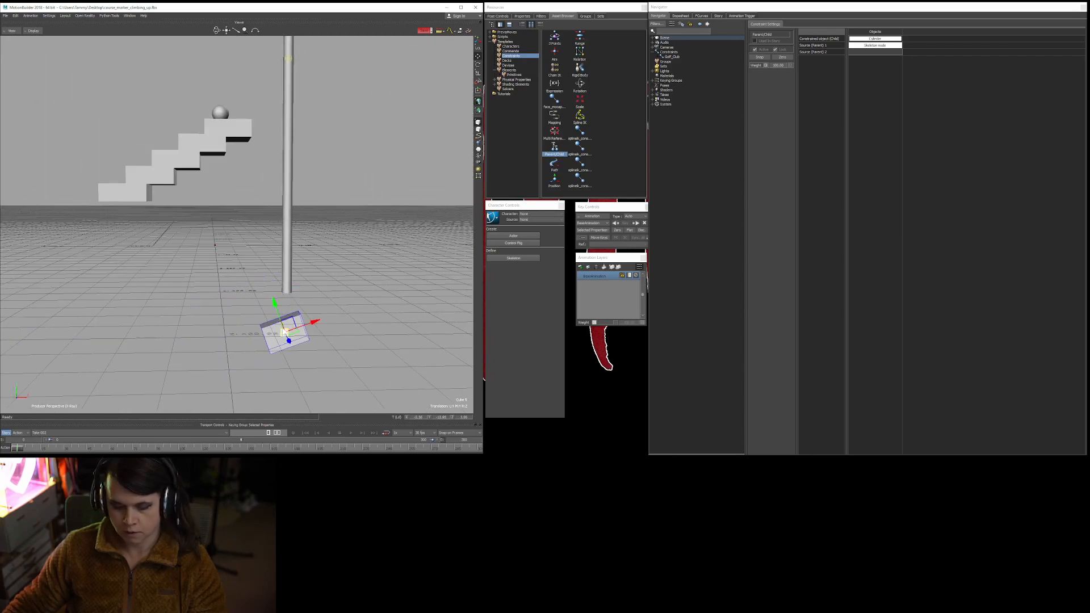
pyautogui.hotkey('ctrl', 'z')
pyautogui.keyDown('ctrl'); pyautogui.keyDown('shift'); pyautogui.moveTo(346, 289); pyautogui.dragTo(199, 341); pyautogui.keyUp('shift'); pyautogui.keyUp('ctrl')
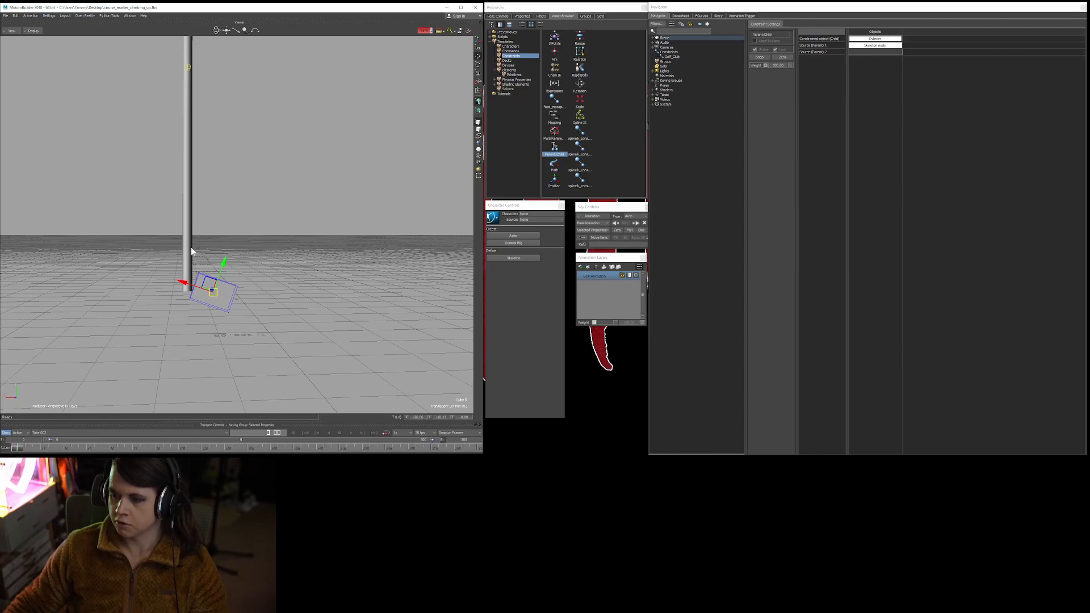
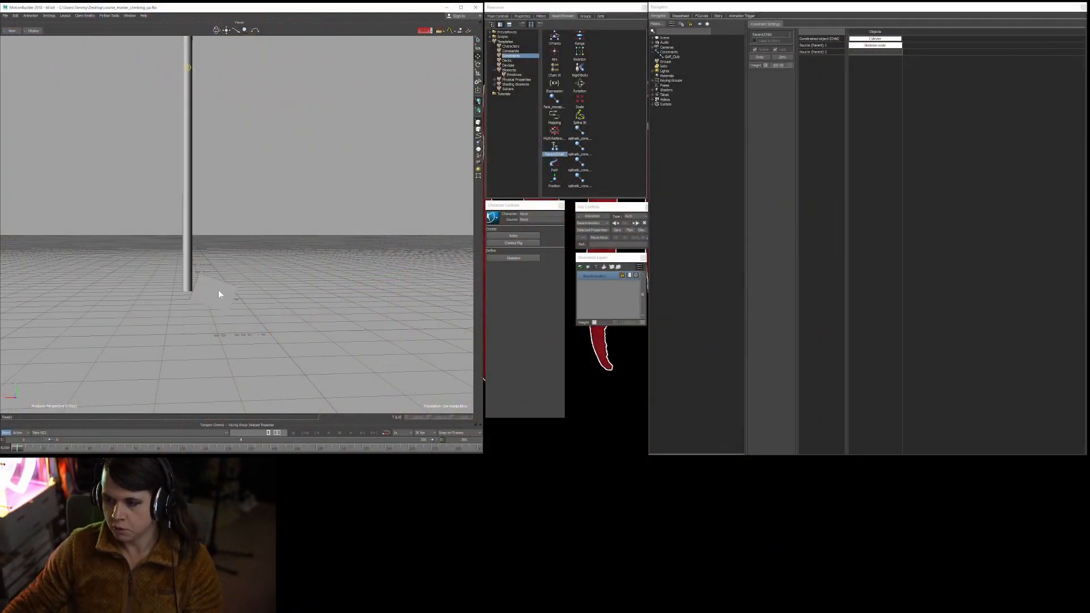
# Unparent the club head's cube from the Cylinder.
pyautogui.click(218, 290)
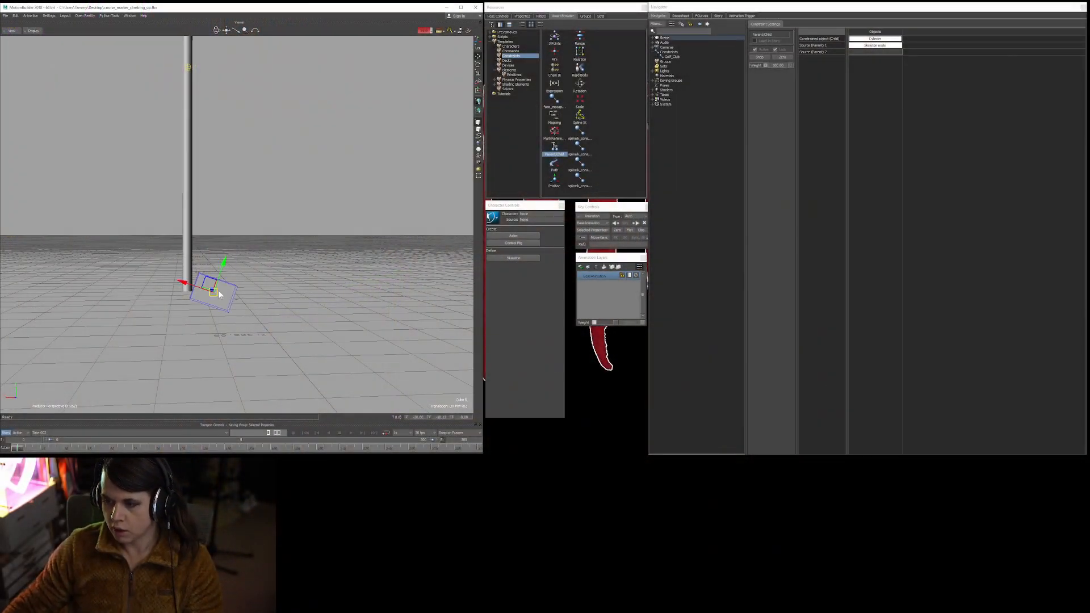
pyautogui.keyDown('alt'); pyautogui.moveTo(220, 204); pyautogui.dragTo(236, 173); pyautogui.keyUp('alt')
pyautogui.keyDown('alt'); pyautogui.moveTo(275, 123); pyautogui.dragTo(273, 192, button='middle'); pyautogui.keyUp('alt')
pyautogui.click(260, 182)
pyautogui.click(223, 357)
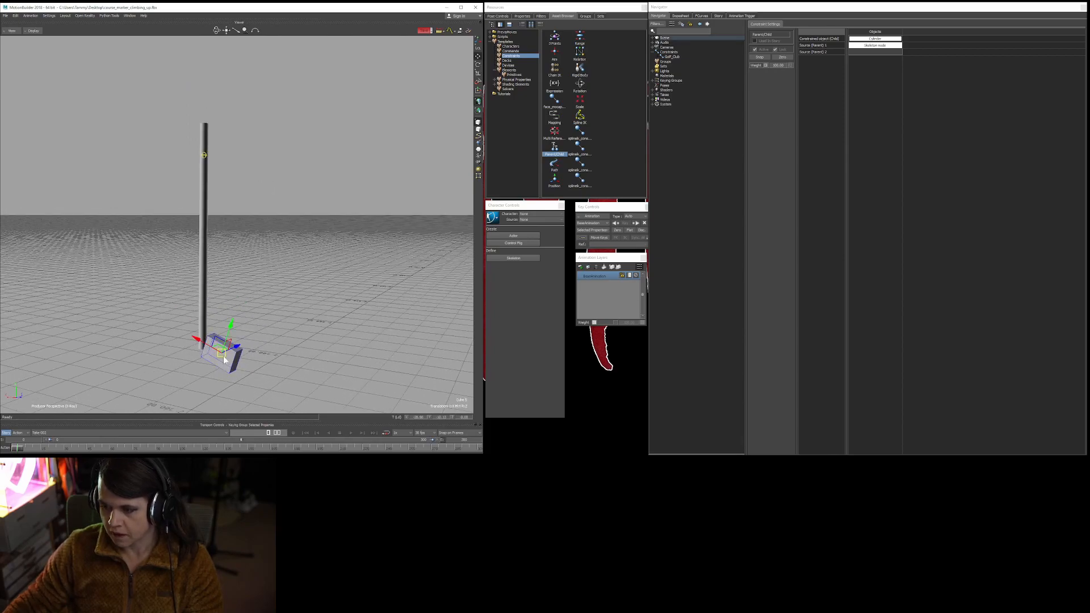
pyautogui.rightClick(228, 360)
pyautogui.moveTo(240, 367)
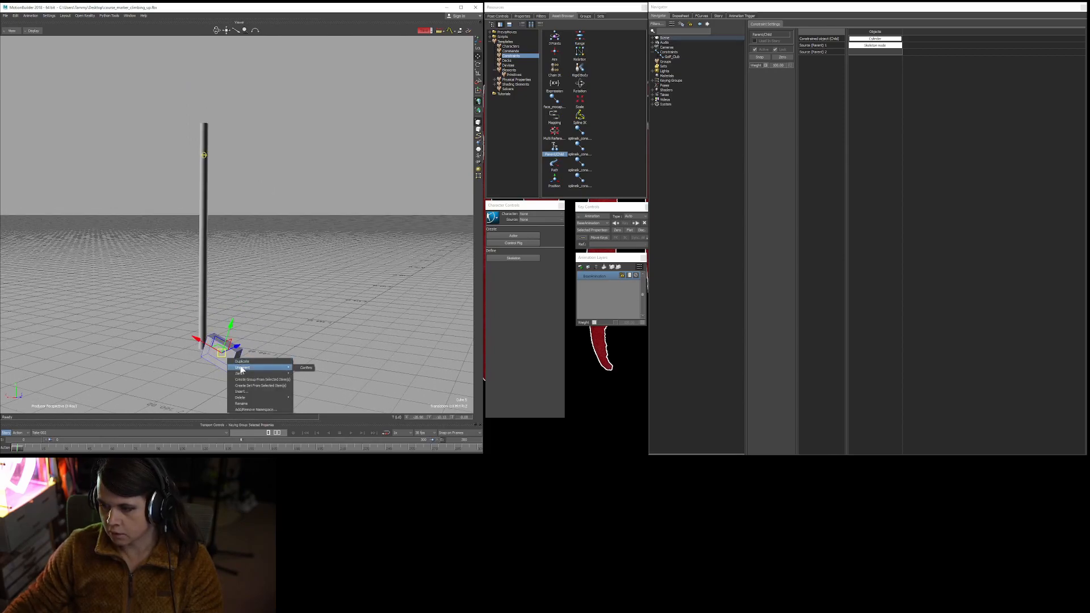
pyautogui.click(308, 368)
pyautogui.click(270, 320)
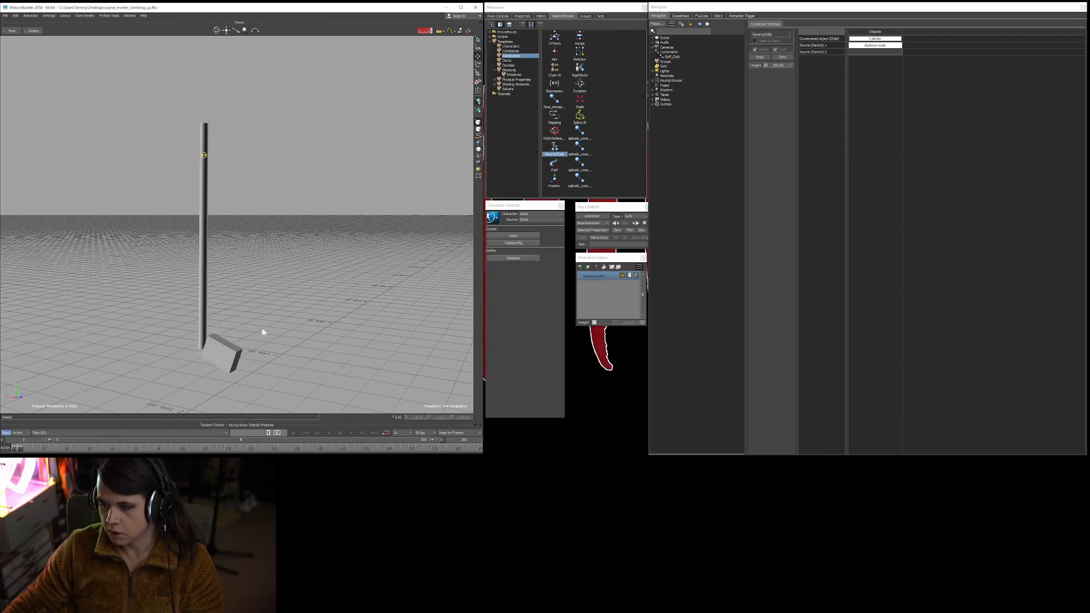
# Try moving the grip's skeleton node with the cube unparented, and undo the move.
pyautogui.click(217, 352)
pyautogui.click(229, 153)
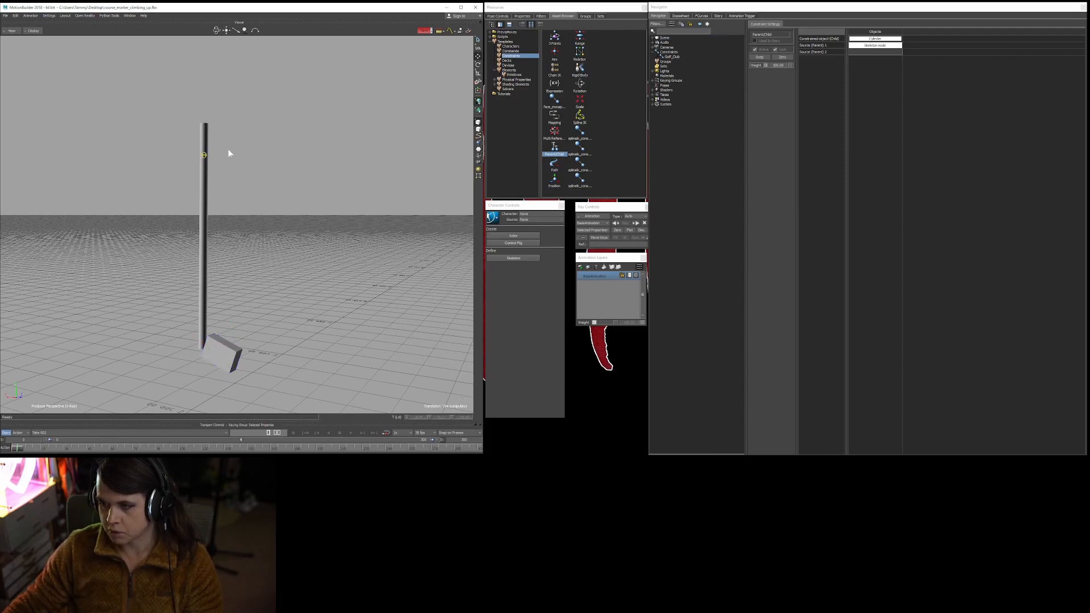
pyautogui.click(205, 156)
pyautogui.moveTo(205, 156); pyautogui.dragTo(342, 146)
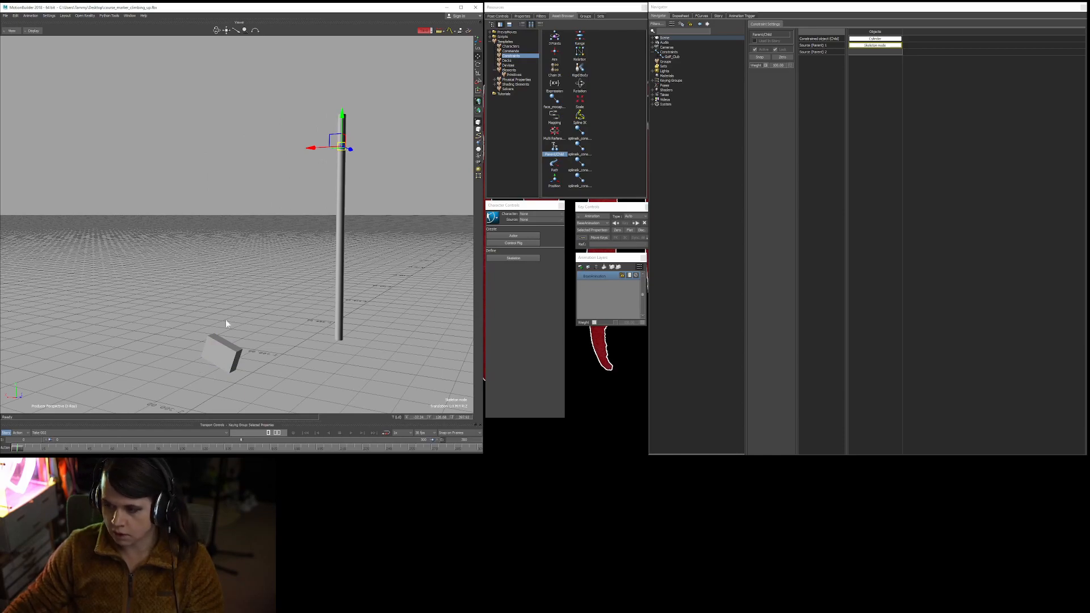
pyautogui.hotkey('ctrl', 'z')
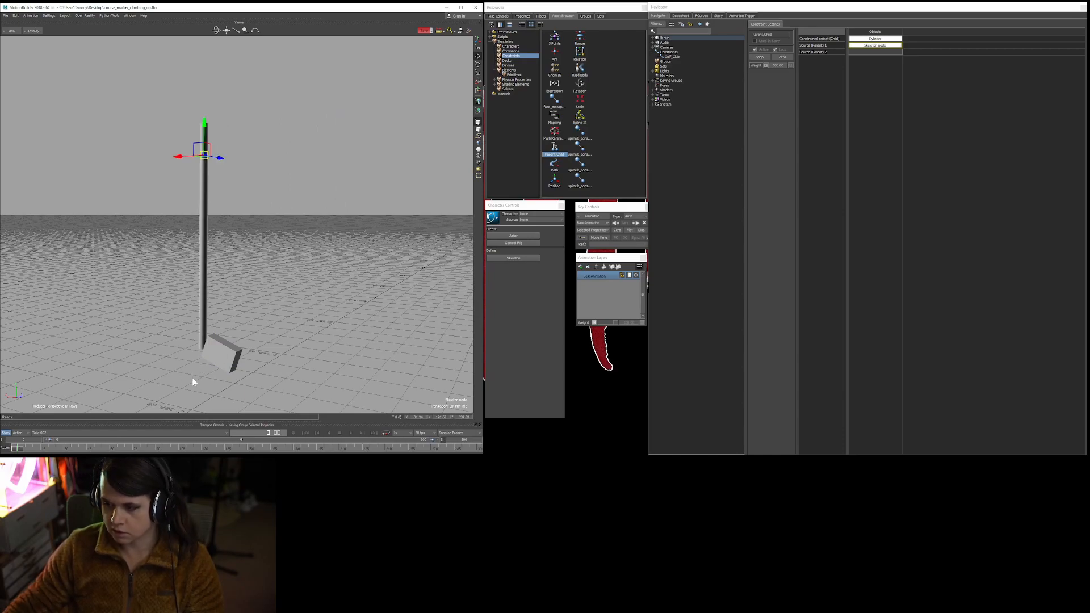
# Open the schematic view and spread the pole's Cylinder node and the club head's cube node apart.
pyautogui.click(285, 291)
pyautogui.hotkey('ctrl', 'w')
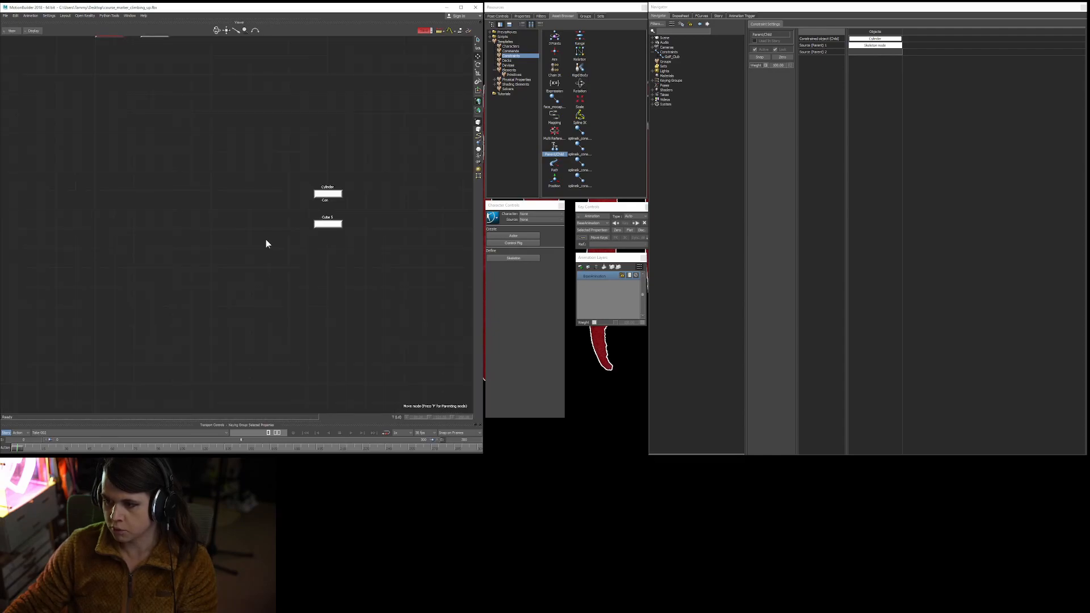
pyautogui.scroll(3, 376, 190)
pyautogui.moveTo(272, 195); pyautogui.dragTo(141, 176)
pyautogui.moveTo(304, 259); pyautogui.dragTo(326, 255)
pyautogui.moveTo(190, 177); pyautogui.dragTo(205, 188)
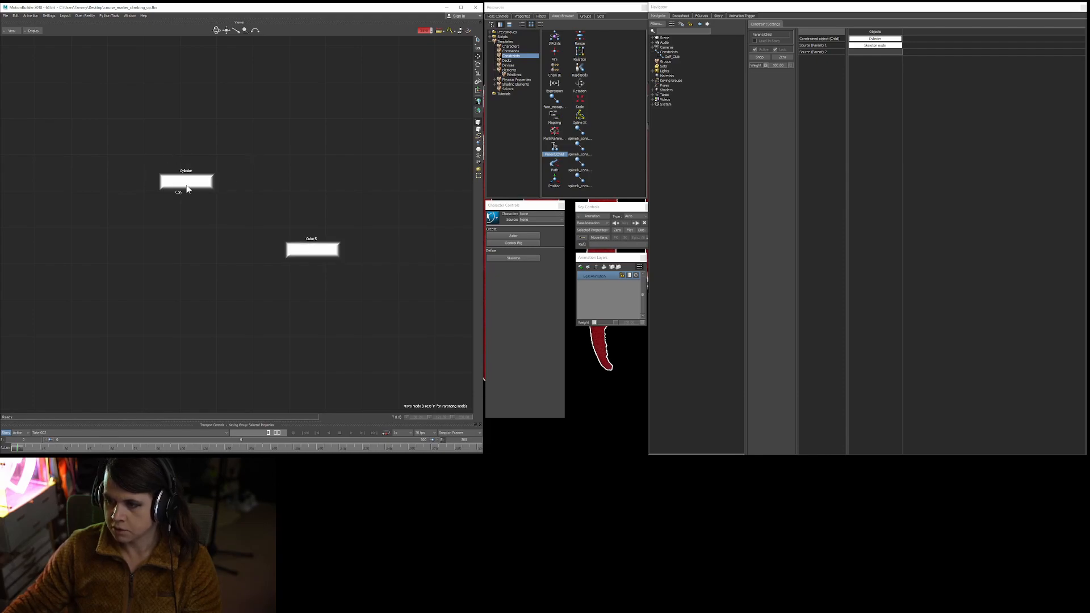
# Rename the Cylinder node as golf_club_stick.
pyautogui.rightClick(186, 183)
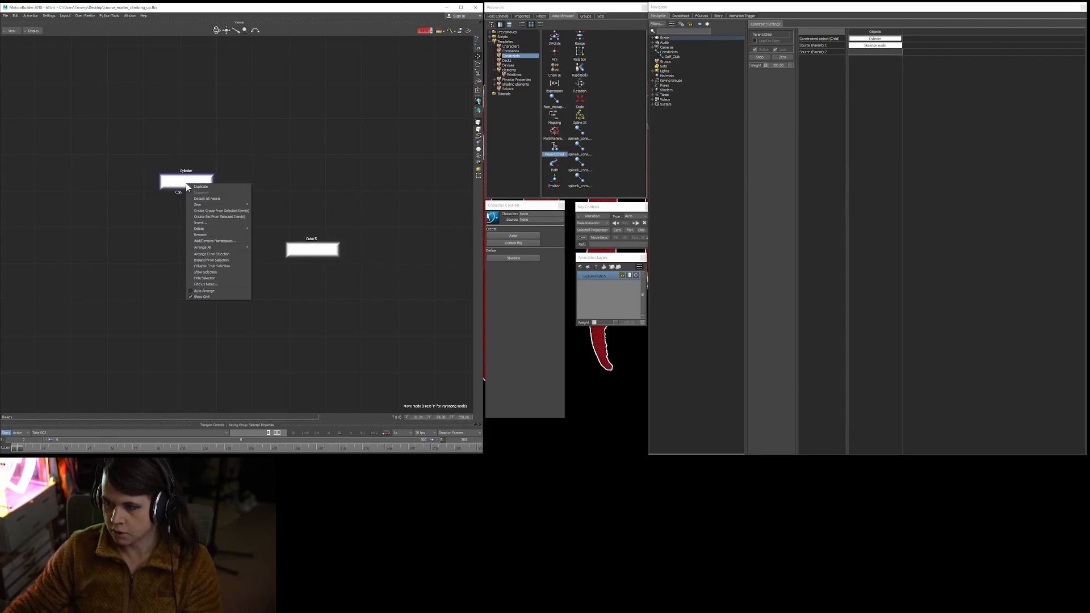
pyautogui.click(216, 235)
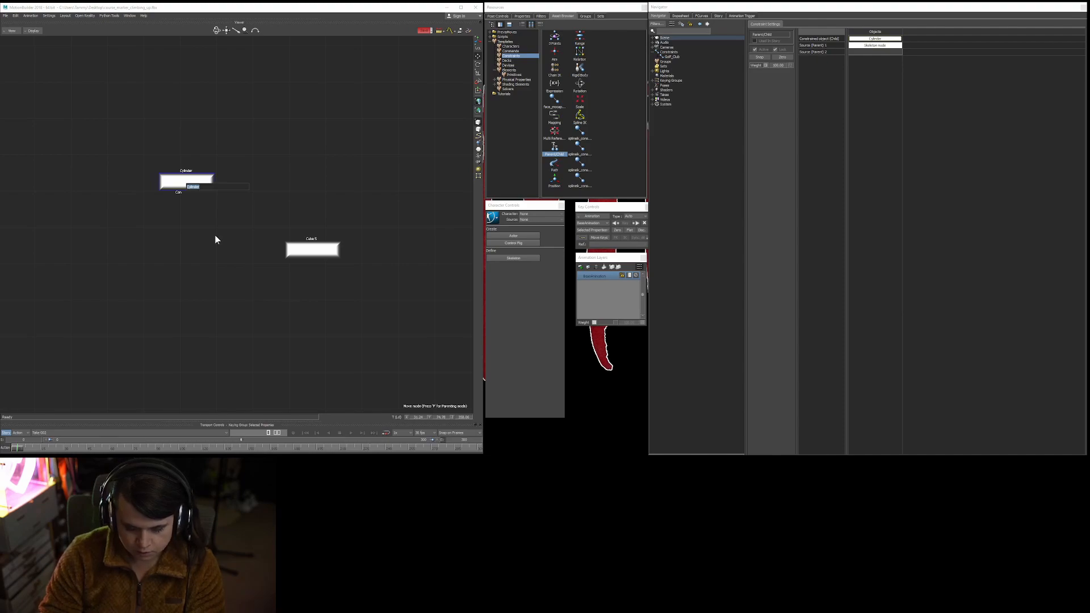
pyautogui.write('golf')
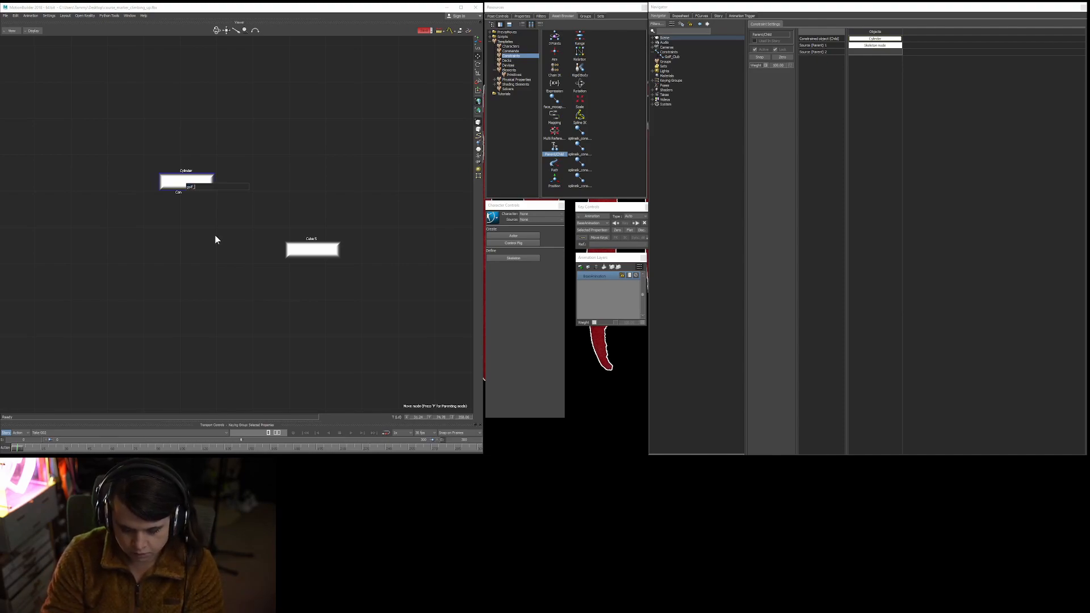
pyautogui.write('_club_stick')
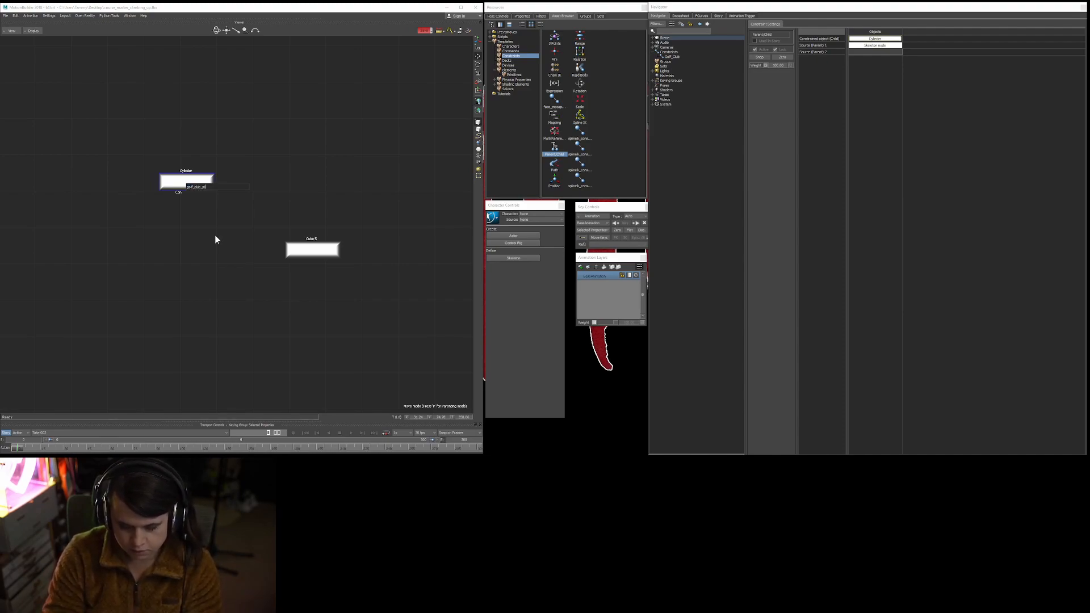
pyautogui.press('Return')
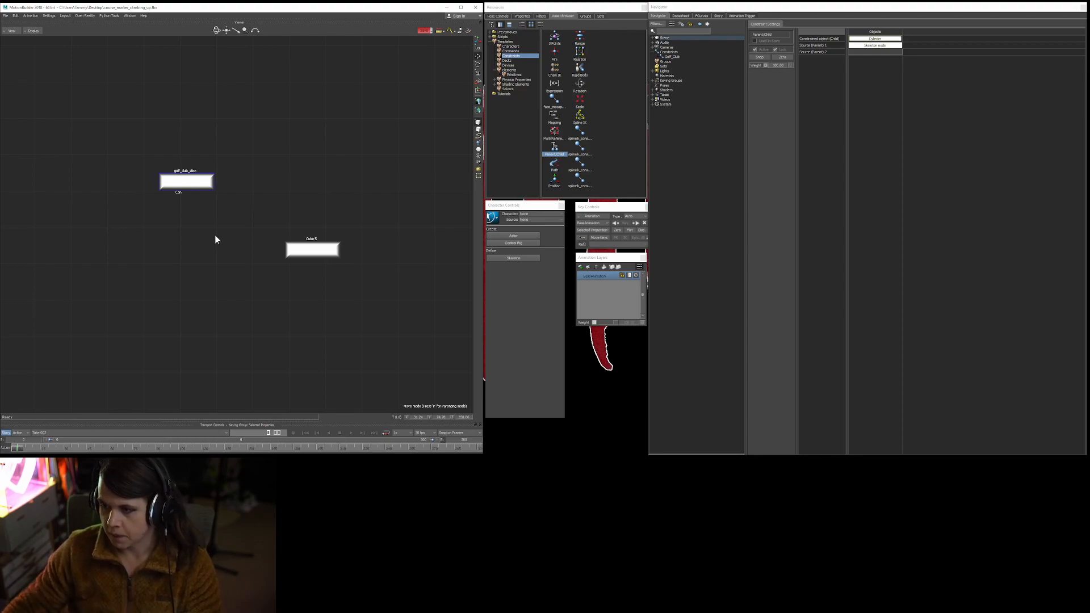
# Rename the club head's cube node as golf_club_bottom.
pyautogui.rightClick(309, 253)
pyautogui.click(341, 299)
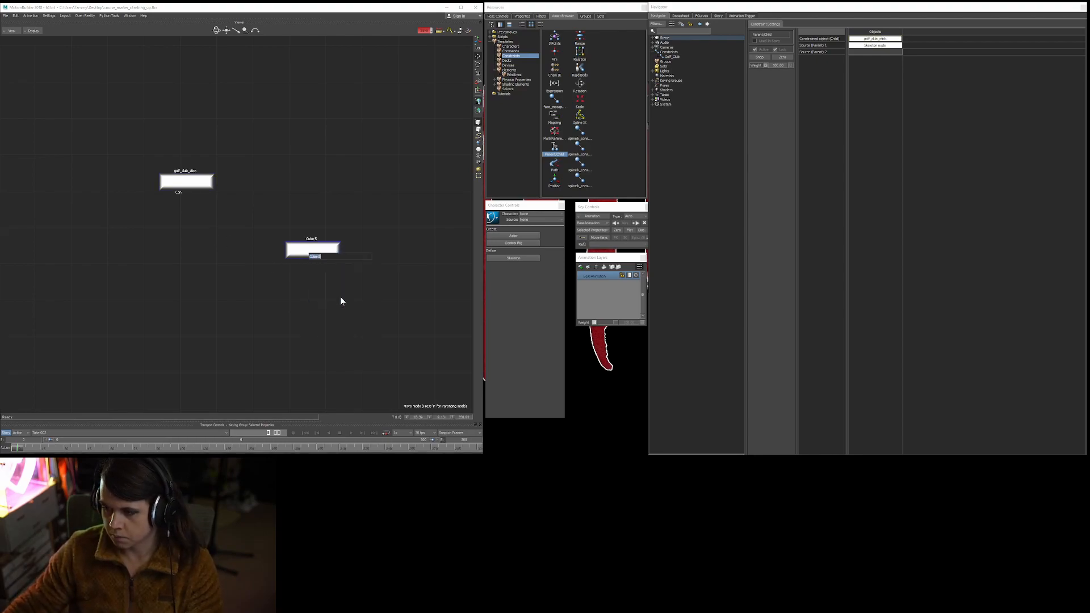
pyautogui.write('golf_club_bot')
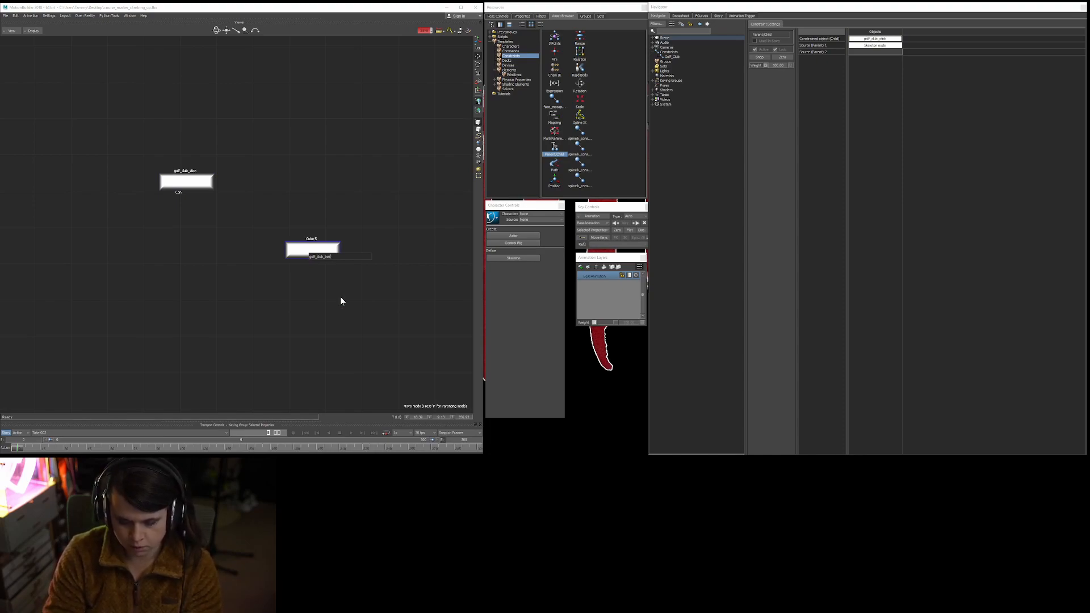
pyautogui.write('tom')
pyautogui.press('Return')
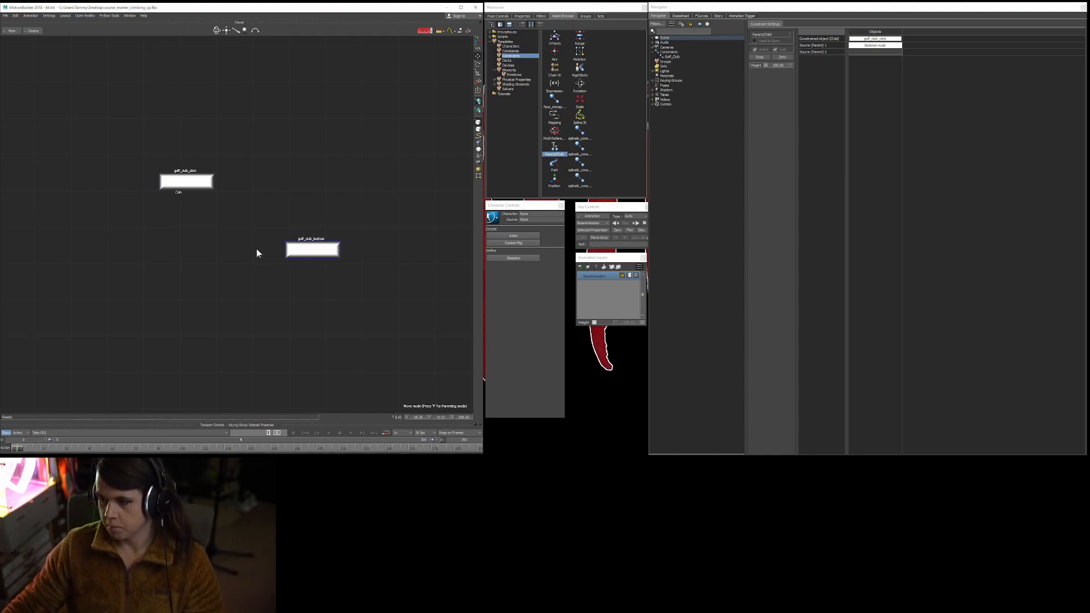
# Arrange golf_club_stick above golf_club_bottom in the schematic, and return to the 3D view.
pyautogui.click(195, 183)
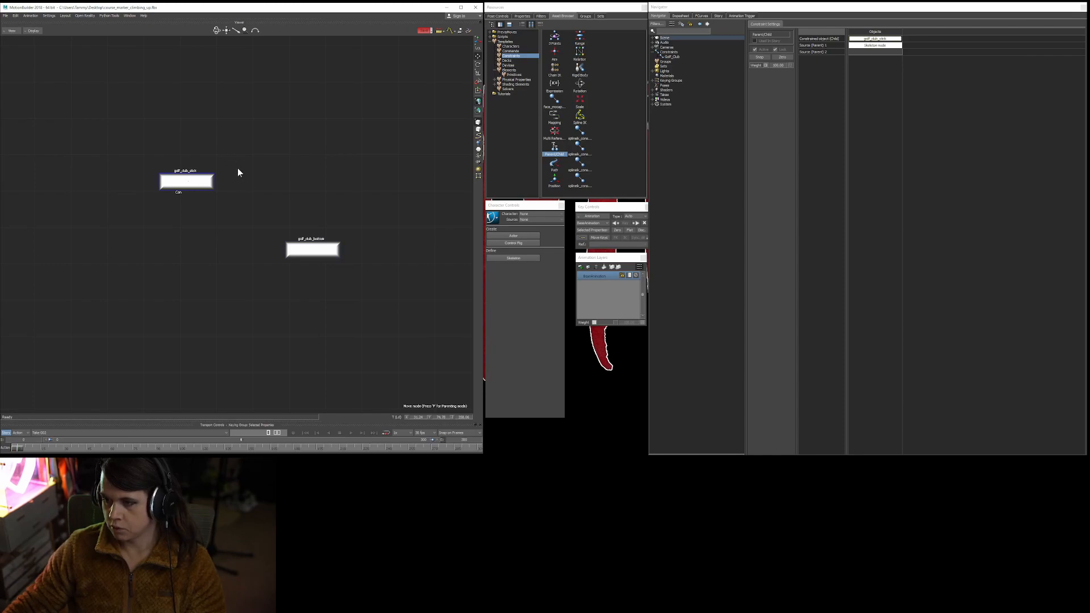
pyautogui.moveTo(238, 172); pyautogui.dragTo(314, 176)
pyautogui.moveTo(316, 250)
pyautogui.mouseDown()
pyautogui.moveTo(288, 260)
pyautogui.moveTo(302, 253)
pyautogui.mouseUp()
pyautogui.moveTo(241, 185)
pyautogui.mouseDown()
pyautogui.moveTo(223, 215)
pyautogui.moveTo(259, 256)
pyautogui.moveTo(229, 134)
pyautogui.moveTo(230, 185)
pyautogui.mouseUp()
pyautogui.hotkey('ctrl', 'e')
pyautogui.hotkey('ctrl', 'w')
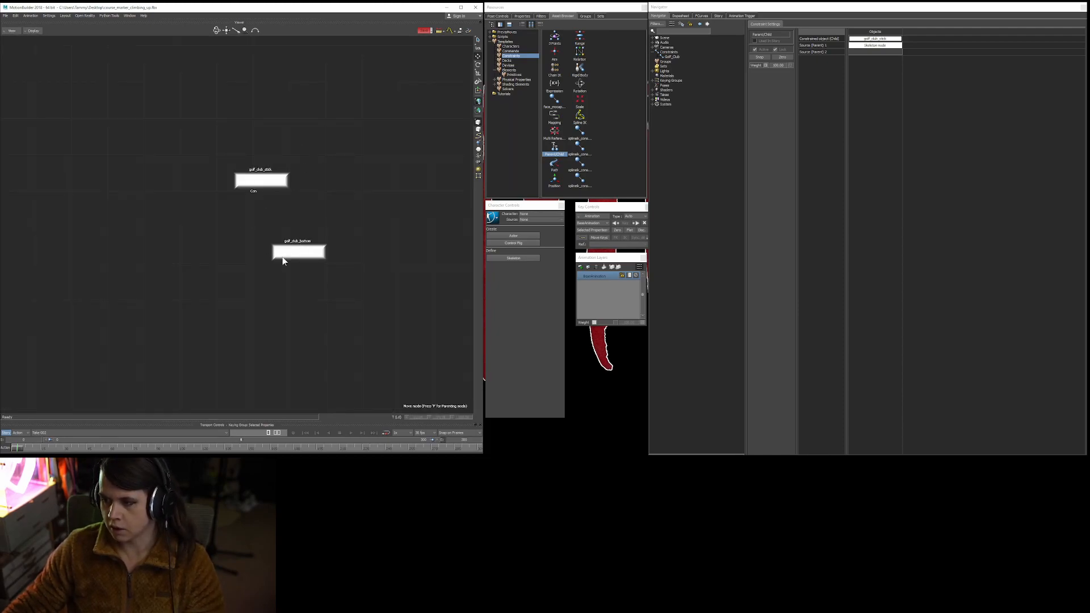
pyautogui.hotkey('ctrl', 'e')
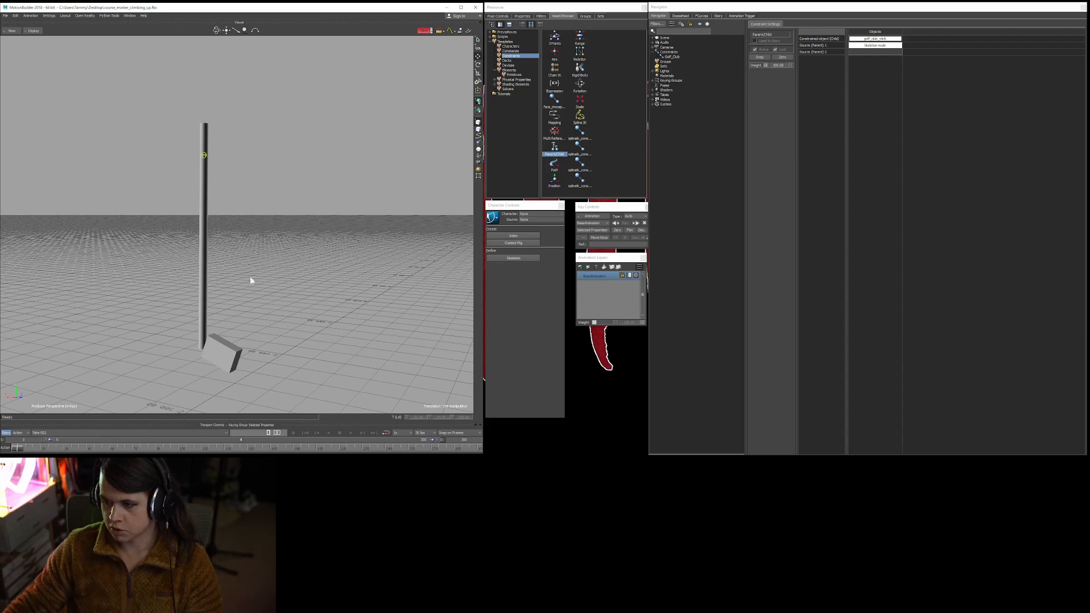
# Parent golf_club_bottom to golf_club_stick in the 3D view.
pyautogui.click(226, 353)
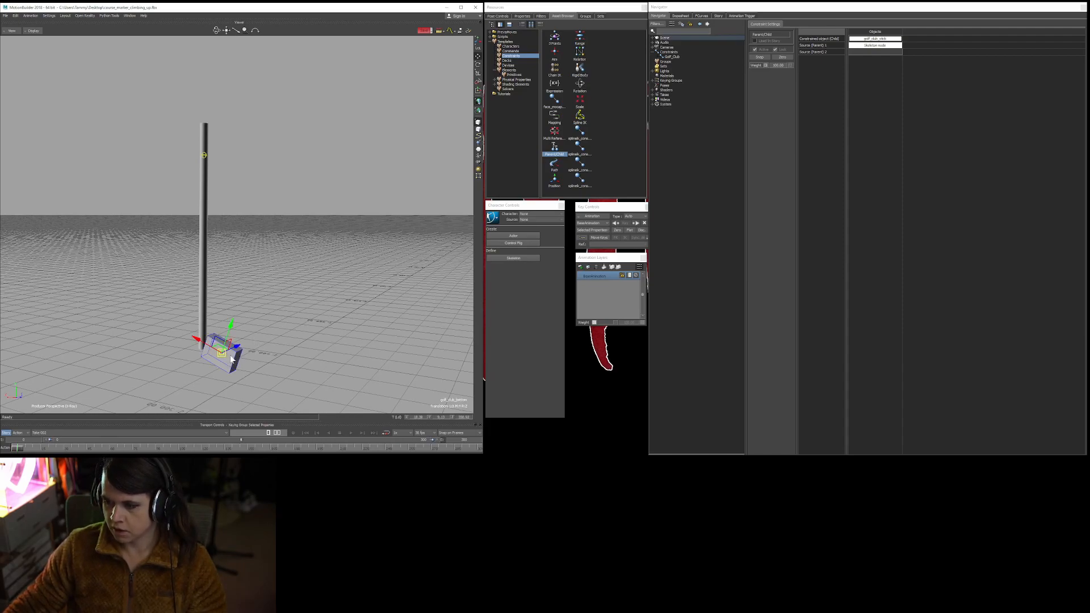
pyautogui.keyDown('shift'); pyautogui.moveTo(268, 397); pyautogui.dragTo(331, 344); pyautogui.keyUp('shift')
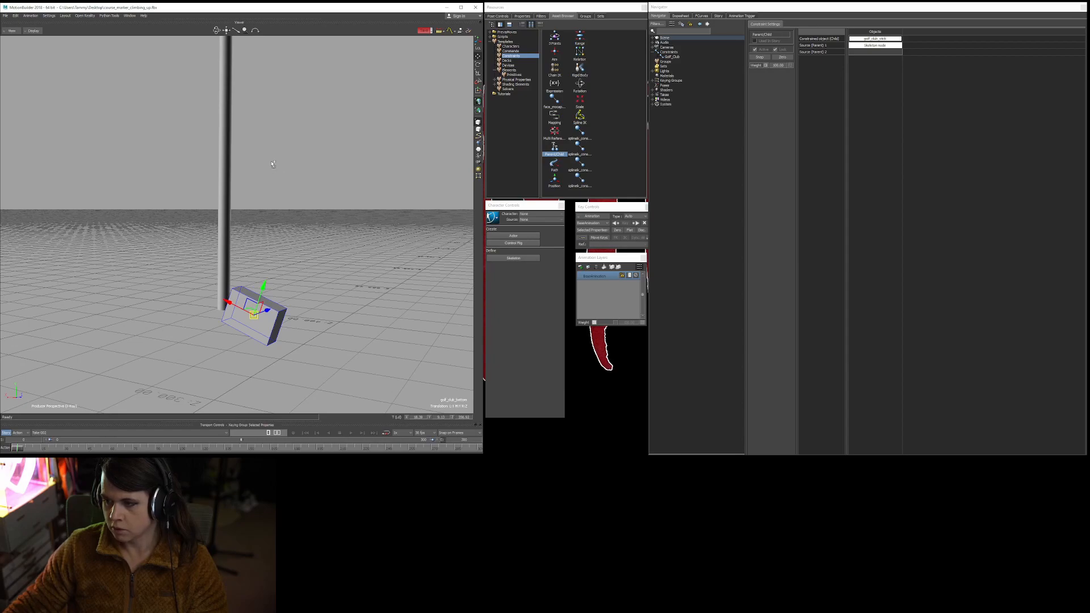
pyautogui.keyDown('alt'); pyautogui.moveTo(231, 145); pyautogui.dragTo(223, 134); pyautogui.keyUp('alt')
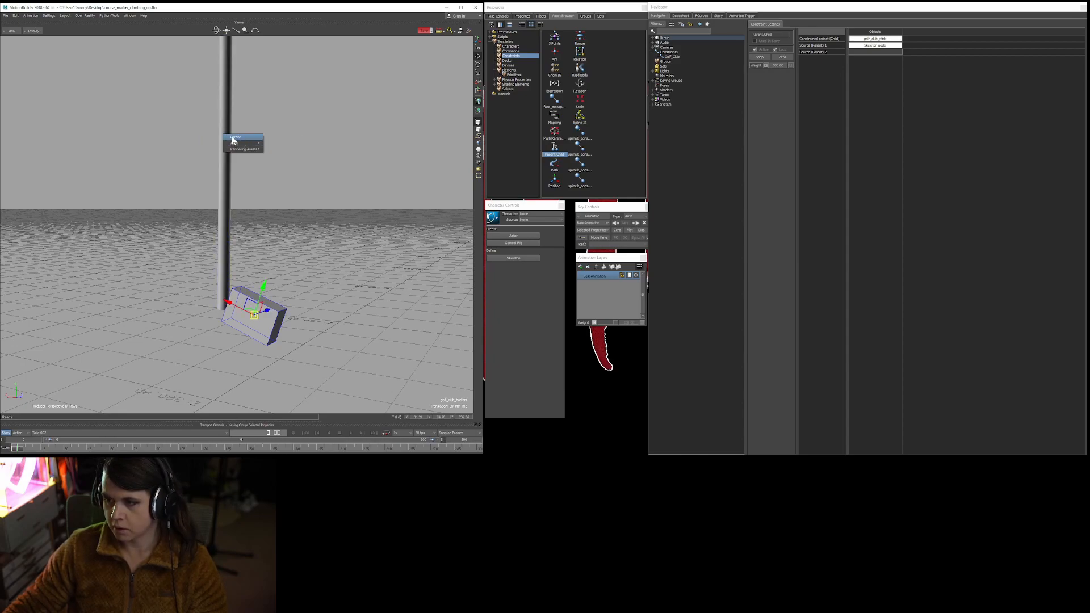
pyautogui.click(264, 266)
# Check the parent link between golf_club_stick and golf_club_bottom in the schematic, and return to viewing the whole club.
pyautogui.hotkey('ctrl', 'w')
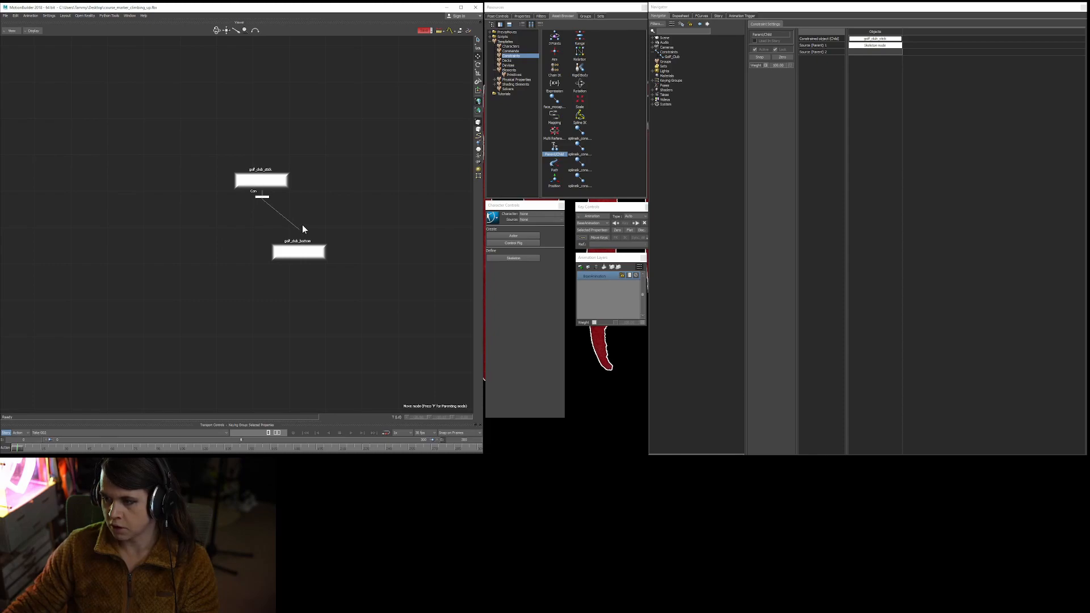
pyautogui.click(302, 255)
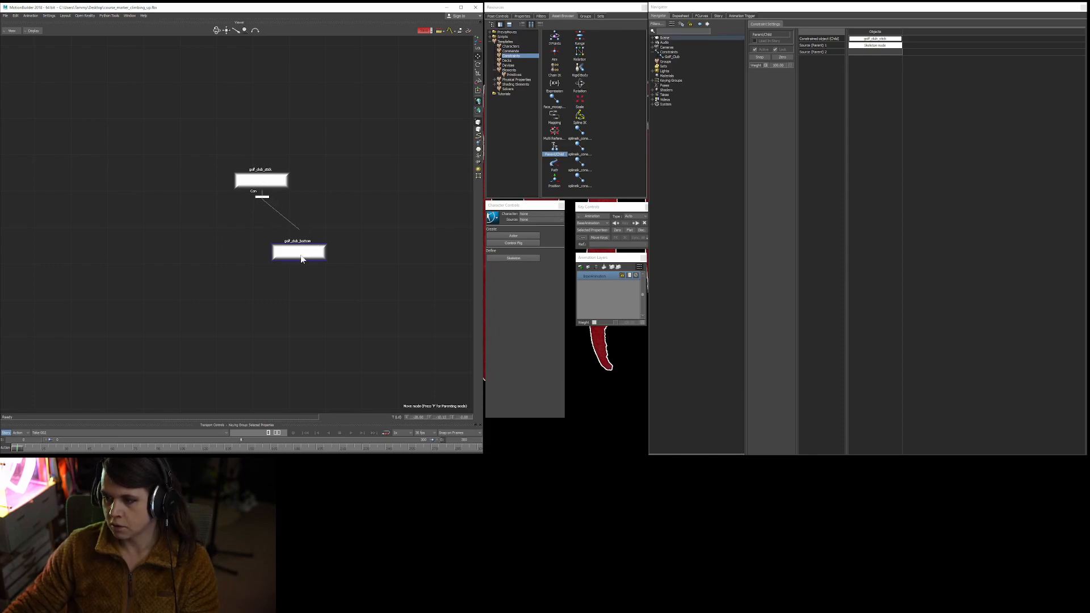
pyautogui.click(324, 230)
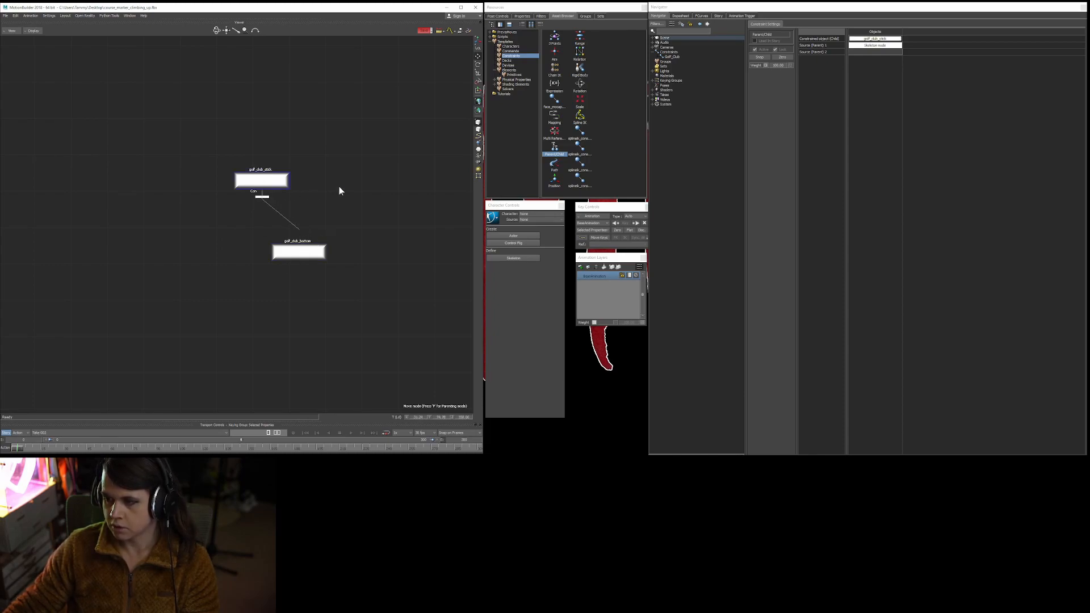
pyautogui.hotkey('ctrl', 'e')
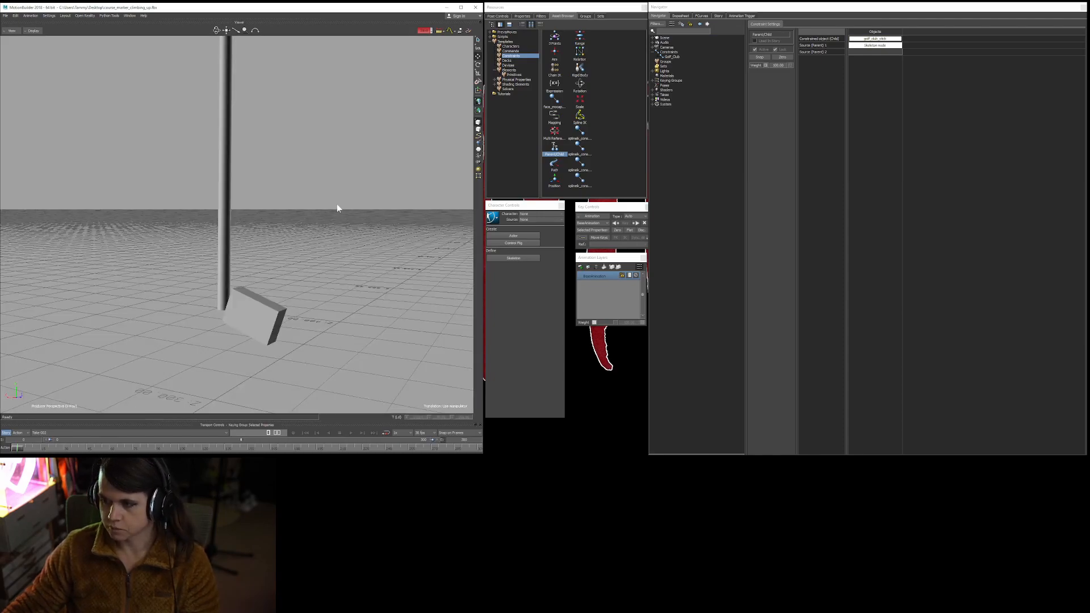
pyautogui.keyDown('shift'); pyautogui.moveTo(298, 251); pyautogui.dragTo(313, 279); pyautogui.keyUp('shift')
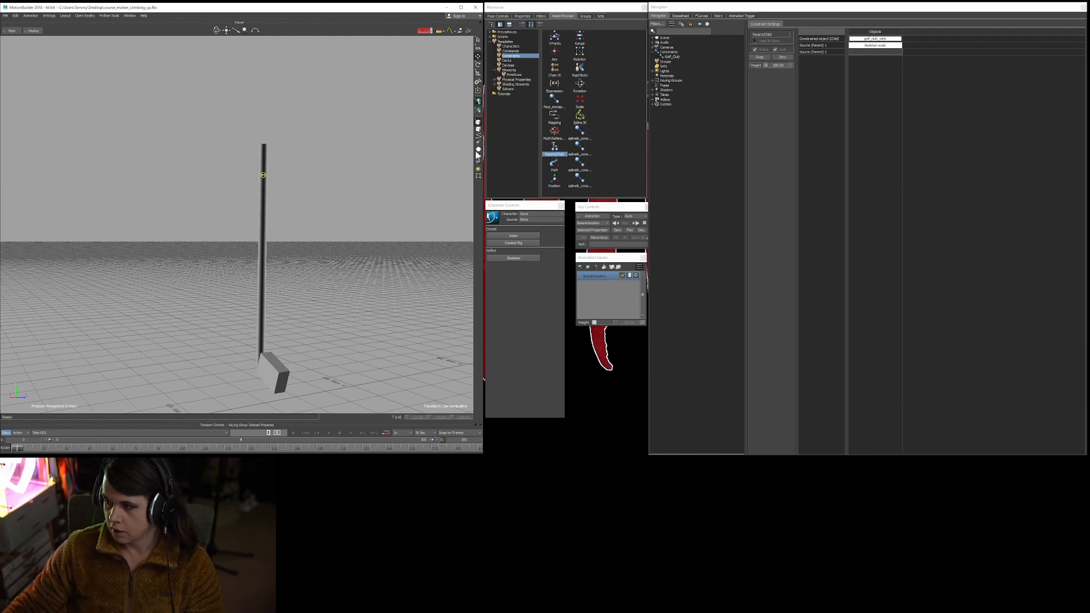
pyautogui.keyDown('ctrl'); pyautogui.keyDown('shift'); pyautogui.moveTo(382, 129); pyautogui.dragTo(316, 227); pyautogui.keyUp('shift'); pyautogui.keyUp('ctrl')
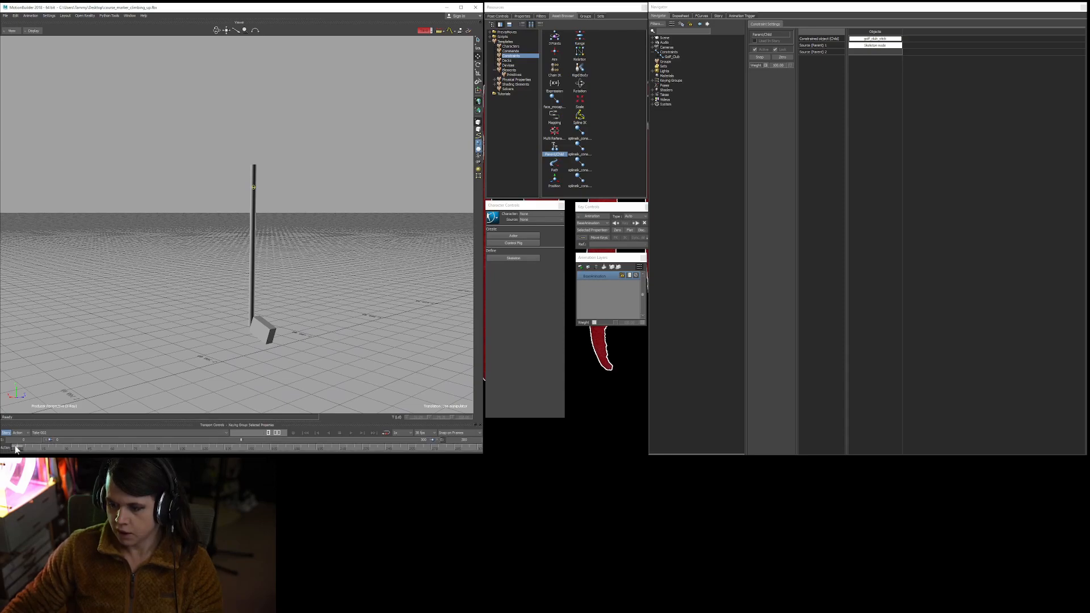
# Play back the scene and examine the ball's motion around the staircase.
pyautogui.keyDown('ctrl'); pyautogui.keyDown('shift'); pyautogui.moveTo(317, 188); pyautogui.dragTo(309, 239); pyautogui.keyUp('shift'); pyautogui.keyUp('ctrl')
pyautogui.press('space')
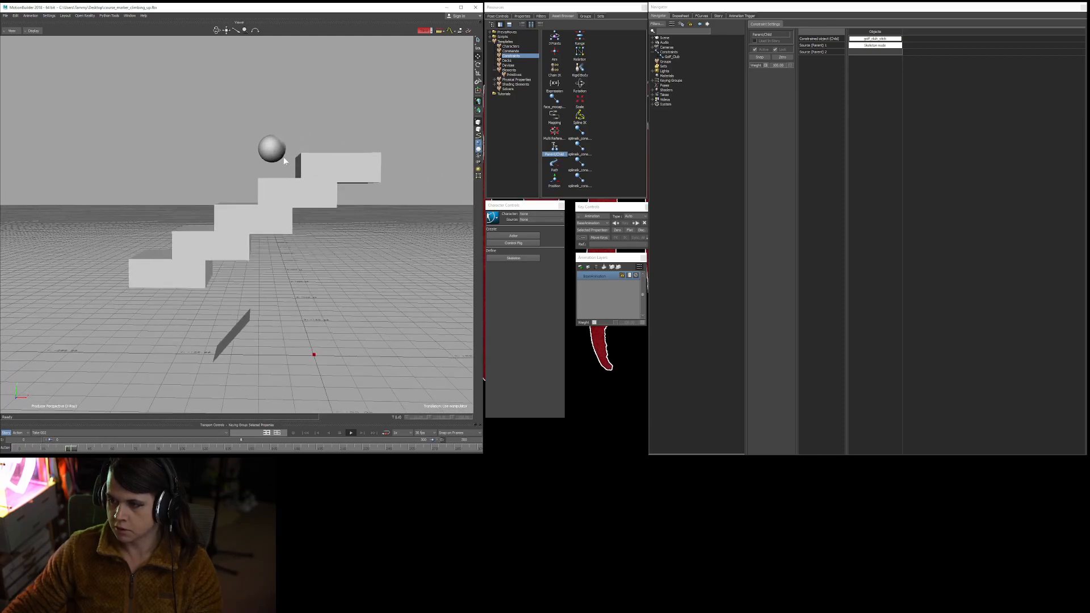
pyautogui.keyDown('ctrl'); pyautogui.keyDown('shift'); pyautogui.moveTo(365, 270); pyautogui.dragTo(387, 250); pyautogui.keyUp('shift'); pyautogui.keyUp('ctrl')
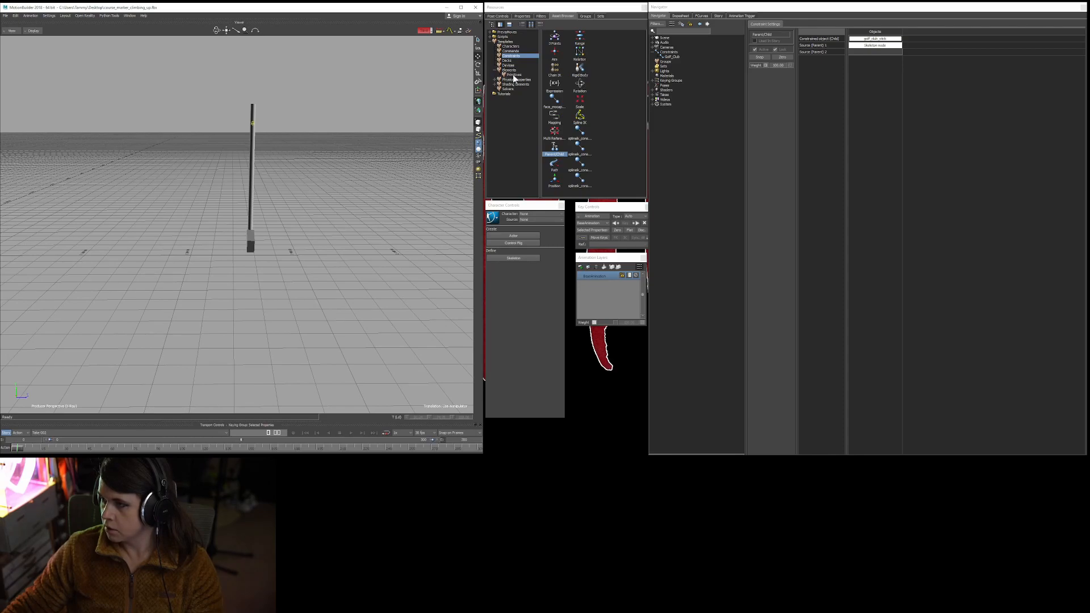
# Add a sphere primitive as the golf ball and place it on the ground beside golf_club_bottom.
pyautogui.click(562, 17)
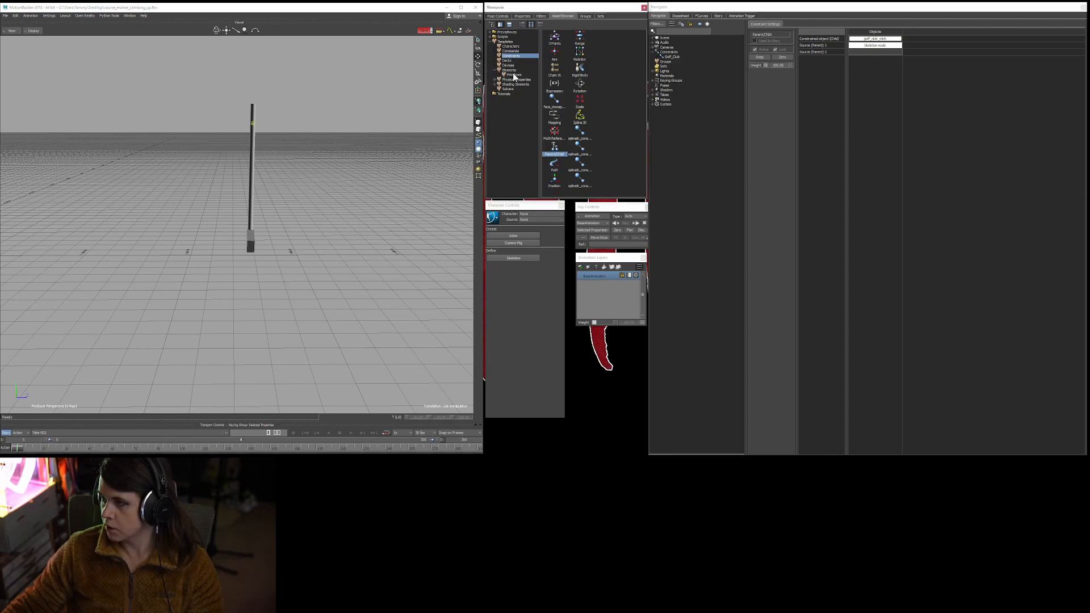
pyautogui.click(513, 75)
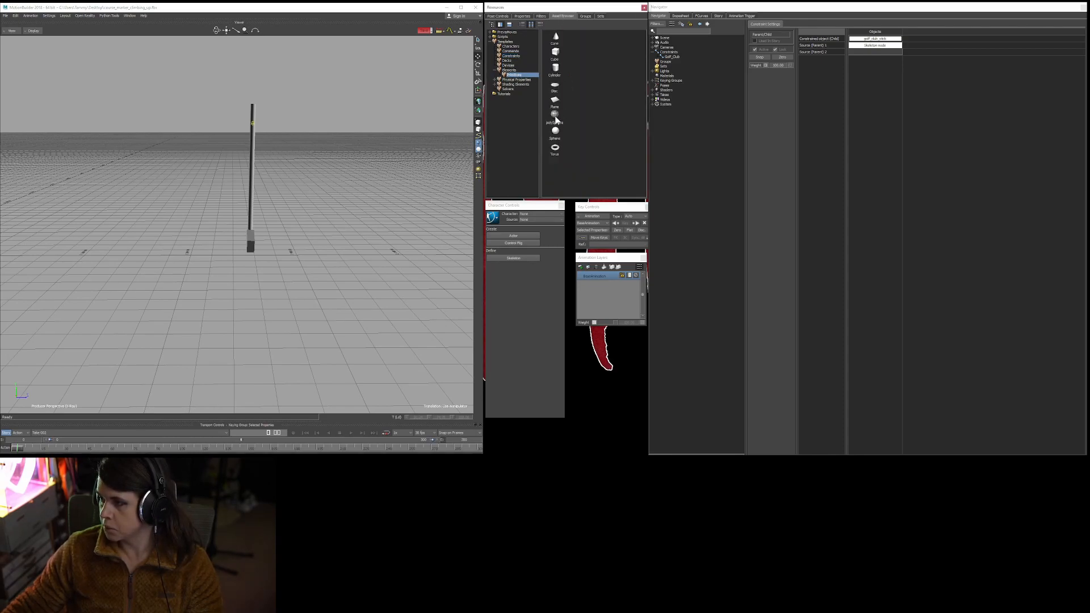
pyautogui.moveTo(557, 134); pyautogui.dragTo(301, 191)
pyautogui.moveTo(230, 250); pyautogui.dragTo(357, 267)
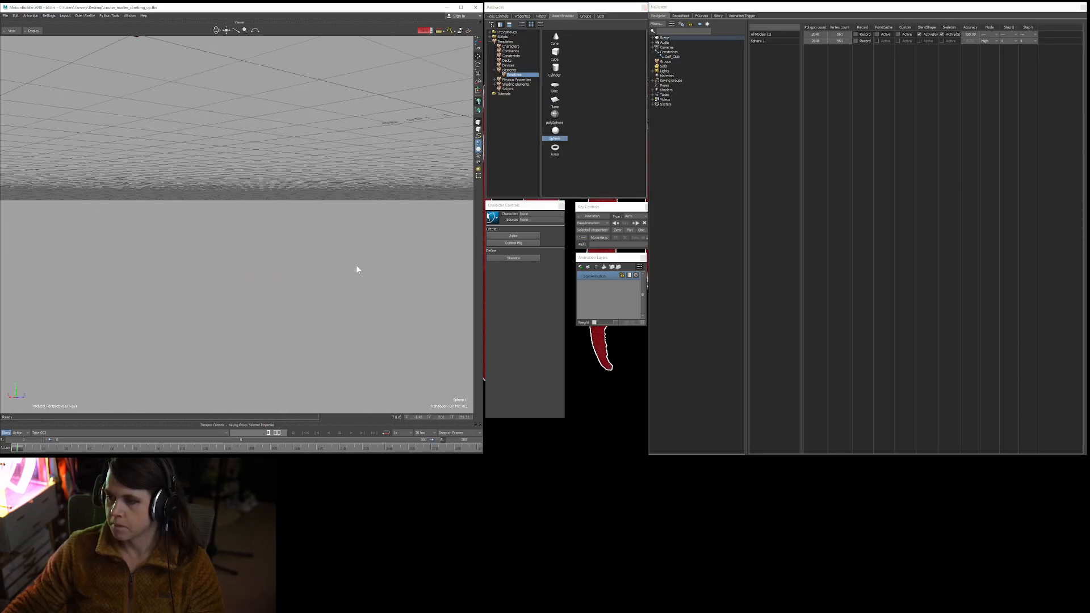
pyautogui.hotkey('ctrl', 'z')
pyautogui.press('f')
pyautogui.keyDown('ctrl'); pyautogui.moveTo(393, 136); pyautogui.dragTo(335, 179); pyautogui.keyUp('ctrl')
pyautogui.keyDown('ctrl'); pyautogui.keyDown('shift'); pyautogui.moveTo(335, 179); pyautogui.dragTo(386, 255); pyautogui.keyUp('shift'); pyautogui.keyUp('ctrl')
pyautogui.moveTo(359, 197)
pyautogui.keyDown('ctrl'); pyautogui.mouseDown()
pyautogui.moveTo(288, 240)
pyautogui.moveTo(319, 285)
pyautogui.moveTo(246, 270)
pyautogui.moveTo(322, 246)
pyautogui.moveTo(340, 260)
pyautogui.moveTo(294, 270)
pyautogui.moveTo(304, 253)
pyautogui.moveTo(343, 244)
pyautogui.moveTo(342, 205)
pyautogui.mouseUp(); pyautogui.keyUp('ctrl')
pyautogui.click(310, 120)
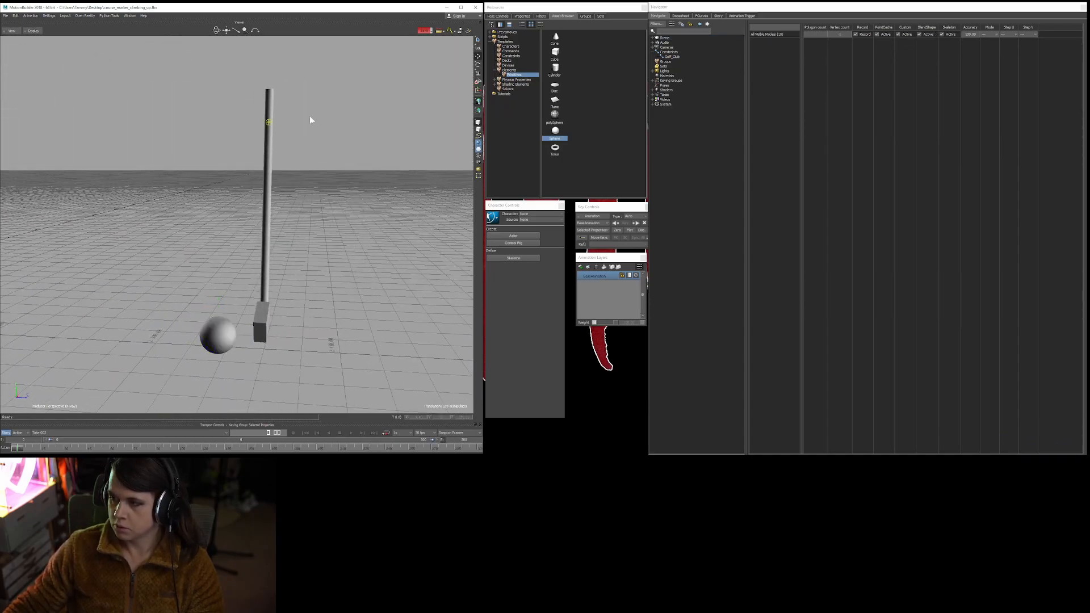
# Key the grip skeleton node's translation and rotation at the start frame with its animation curves displayed, and play the take.
pyautogui.click(273, 119)
pyautogui.keyDown('ctrl'); pyautogui.keyDown('shift'); pyautogui.moveTo(382, 199); pyautogui.dragTo(329, 207); pyautogui.keyUp('shift'); pyautogui.keyUp('ctrl')
pyautogui.moveTo(245, 142); pyautogui.dragTo(301, 205)
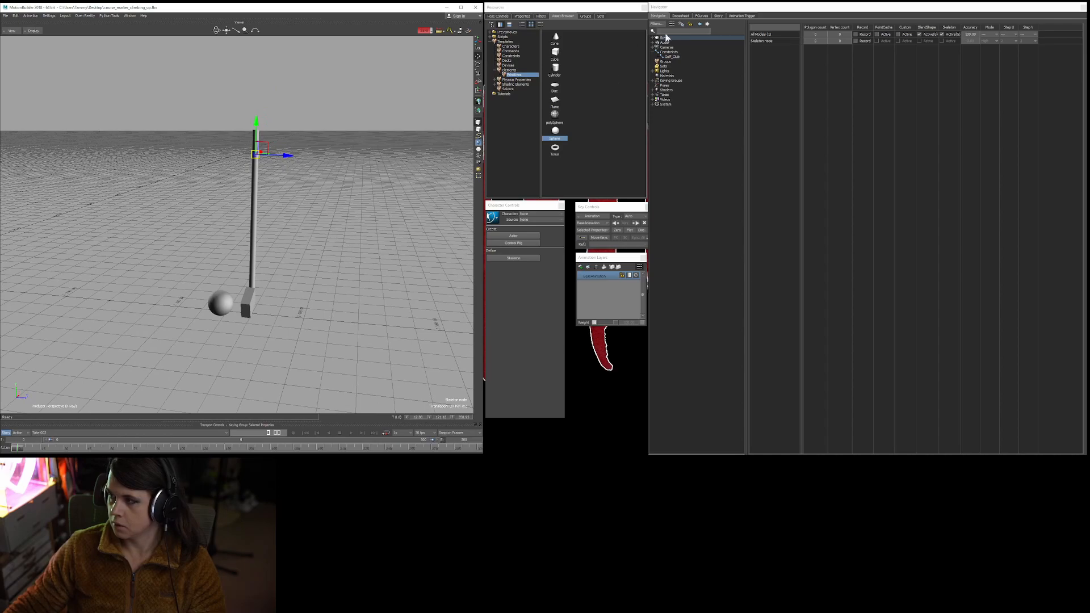
pyautogui.click(702, 16)
pyautogui.keyDown('ctrl'); pyautogui.keyDown('shift'); pyautogui.moveTo(333, 194); pyautogui.dragTo(340, 235); pyautogui.keyUp('shift'); pyautogui.keyUp('ctrl')
pyautogui.click(772, 140)
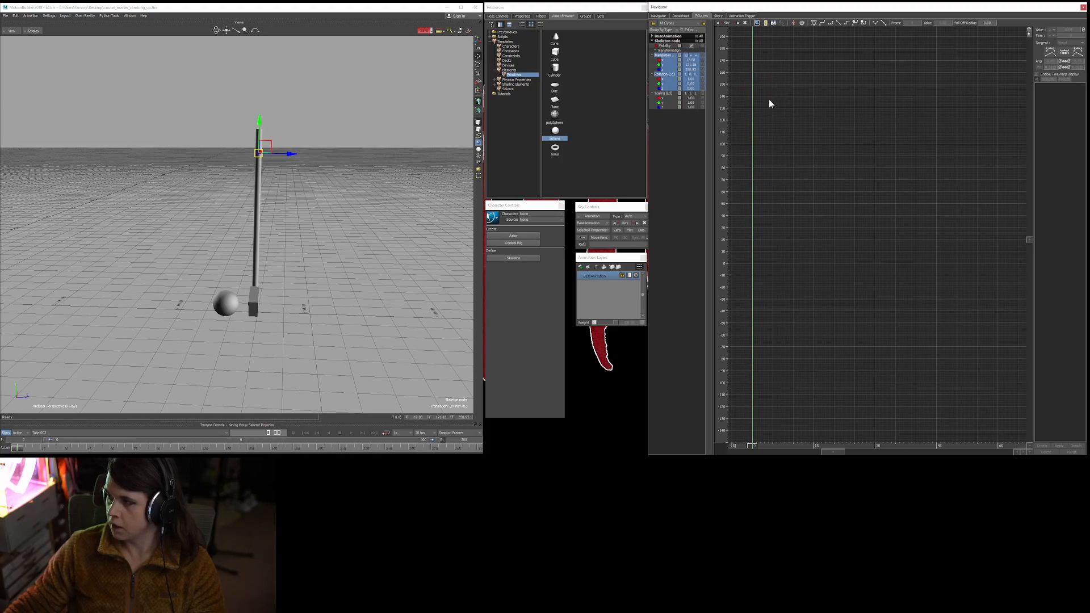
pyautogui.press('k')
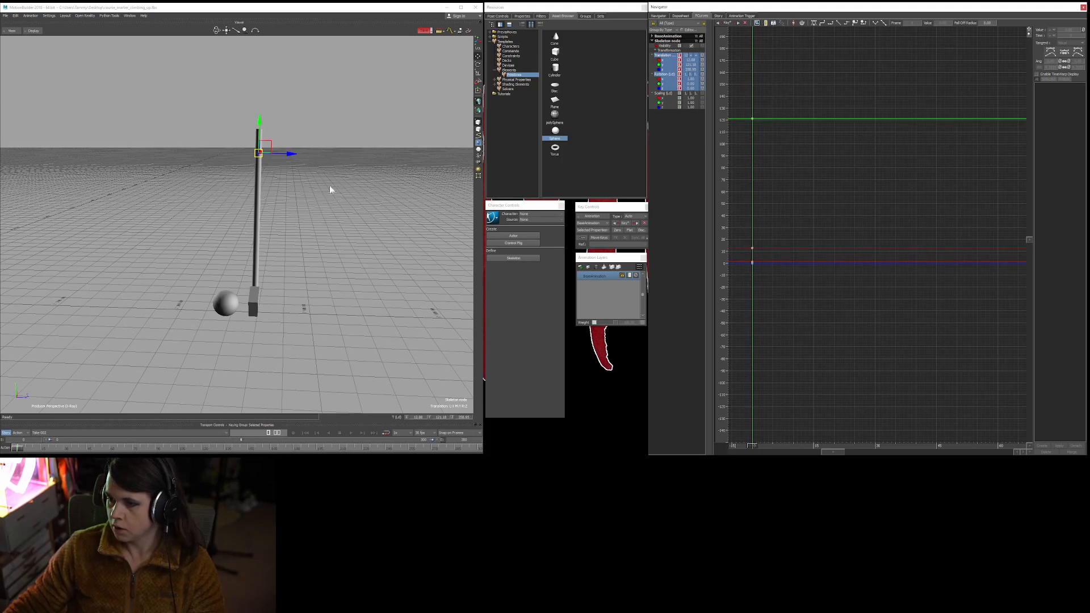
pyautogui.press('space')
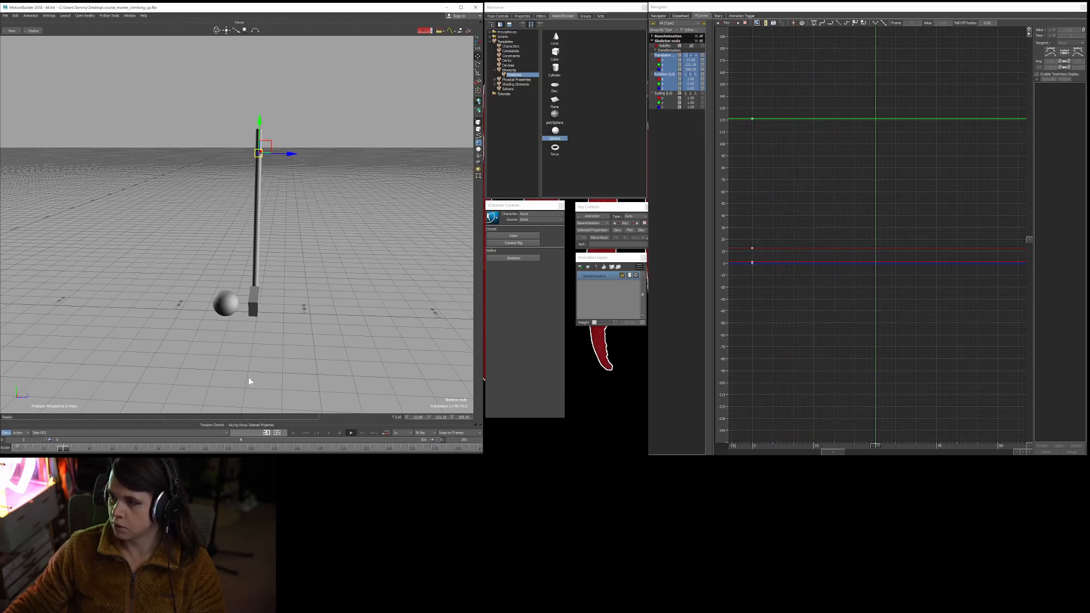
pyautogui.press('space')
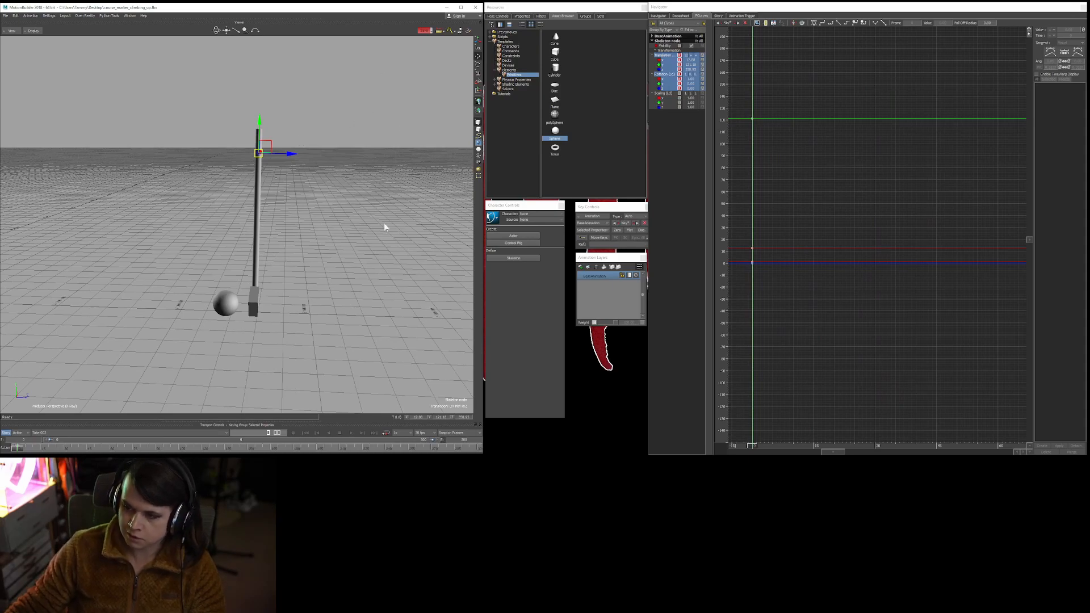
# Rotate the club upward about its X axis to about 135 degrees around frame 60 and key the pose.
pyautogui.keyDown('shift'); pyautogui.moveTo(357, 167); pyautogui.dragTo(318, 267); pyautogui.keyUp('shift')
pyautogui.press('space')
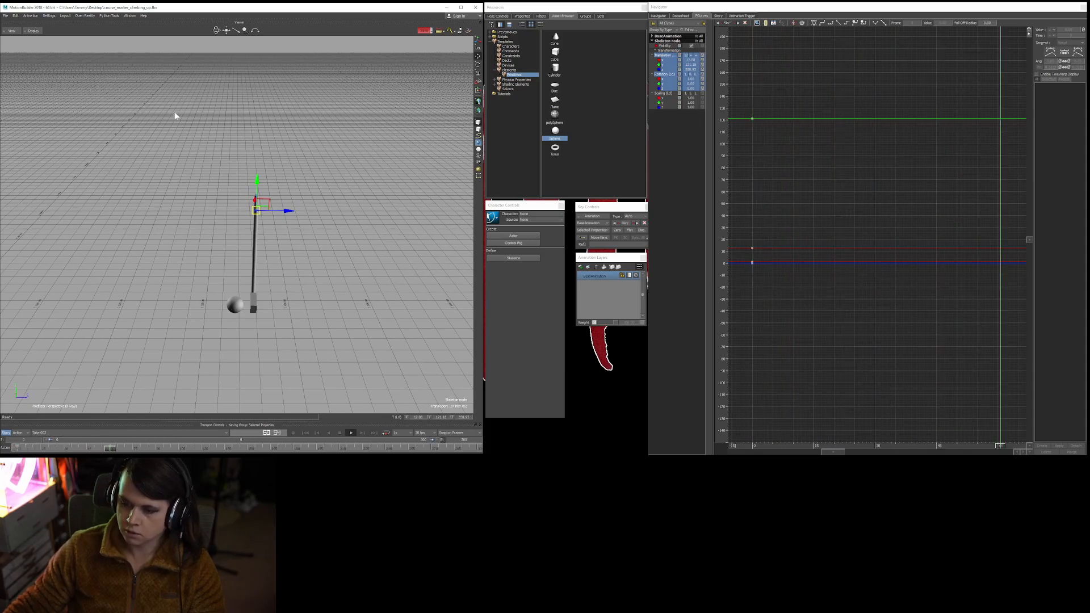
pyautogui.click(120, 451)
pyautogui.moveTo(120, 452); pyautogui.dragTo(112, 451)
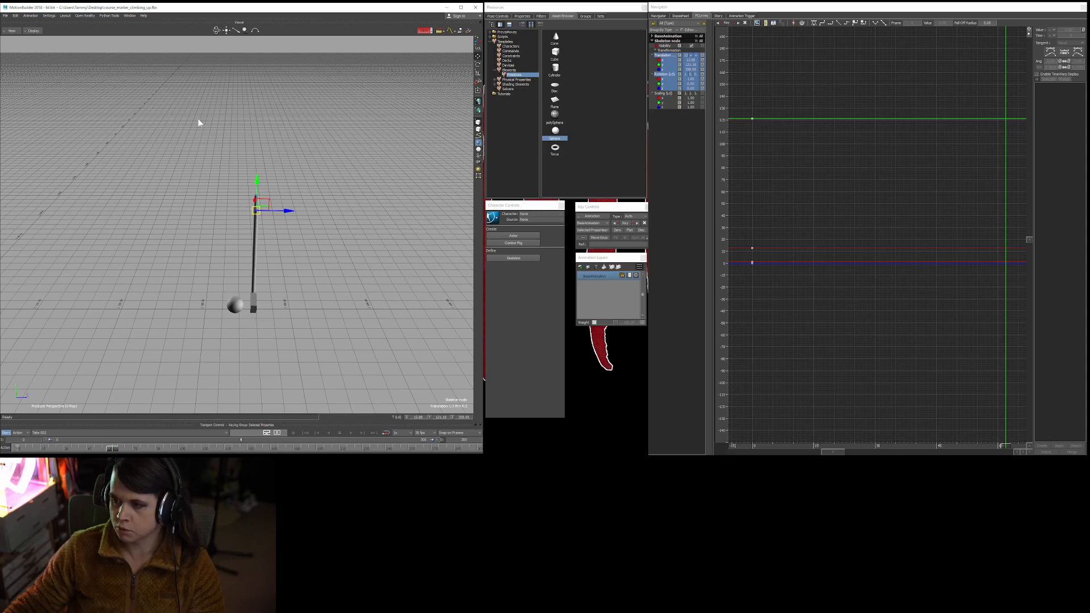
pyautogui.press('r')
pyautogui.keyDown('ctrl'); pyautogui.keyDown('shift'); pyautogui.moveTo(314, 258); pyautogui.dragTo(287, 131); pyautogui.keyUp('shift'); pyautogui.keyUp('ctrl')
pyautogui.press('F5')
pyautogui.press('F5')
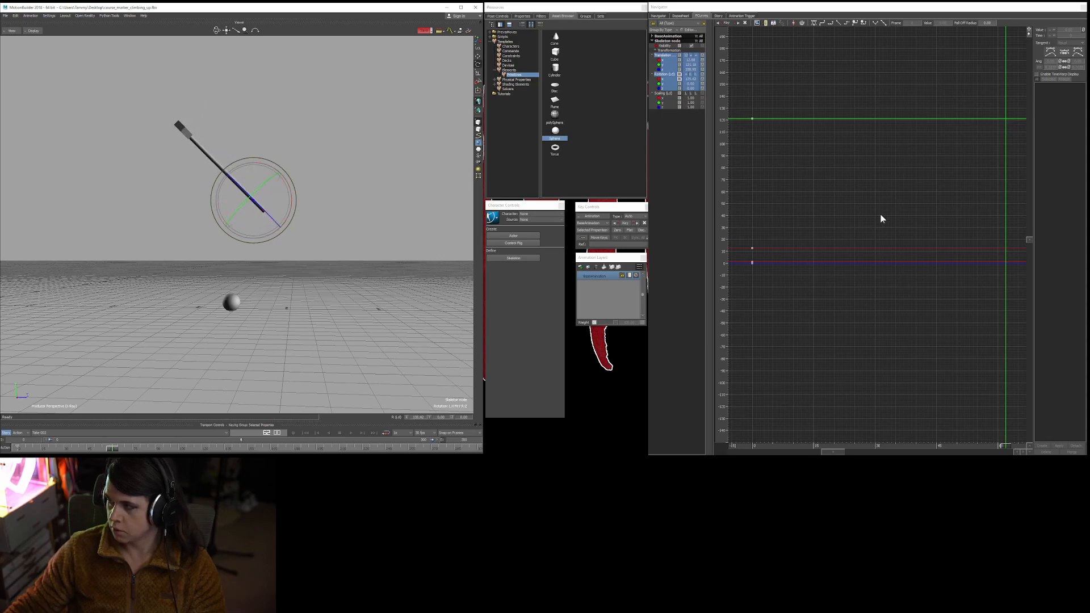
pyautogui.press('k')
# Play back the club's swing and examine its rotation curves on their own in the graph editor.
pyautogui.press('space')
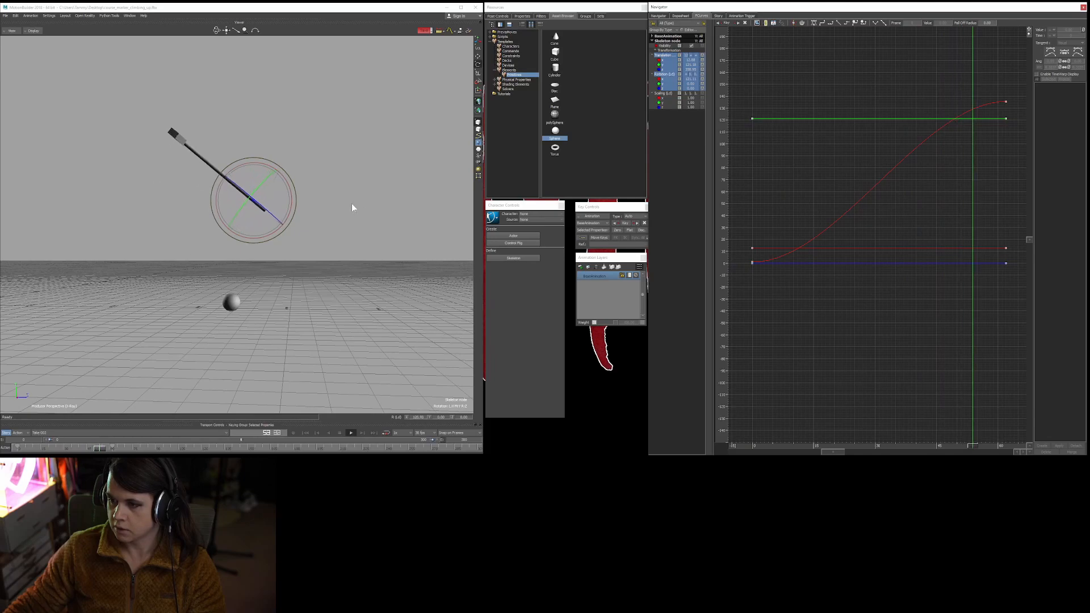
pyautogui.press('space')
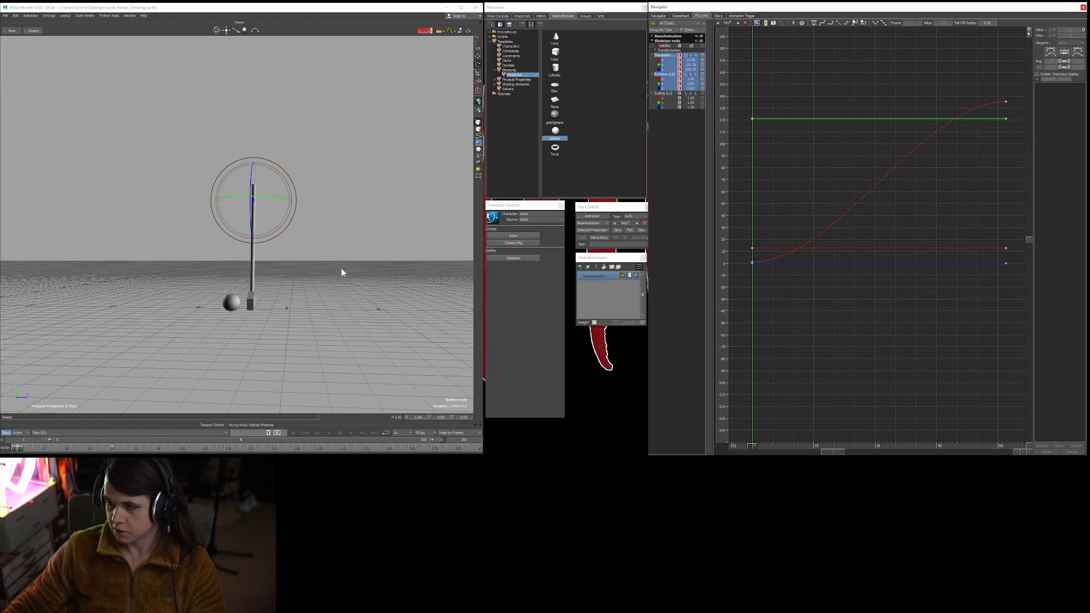
pyautogui.keyDown('ctrl'); pyautogui.moveTo(938, 150); pyautogui.dragTo(870, 245); pyautogui.keyUp('ctrl')
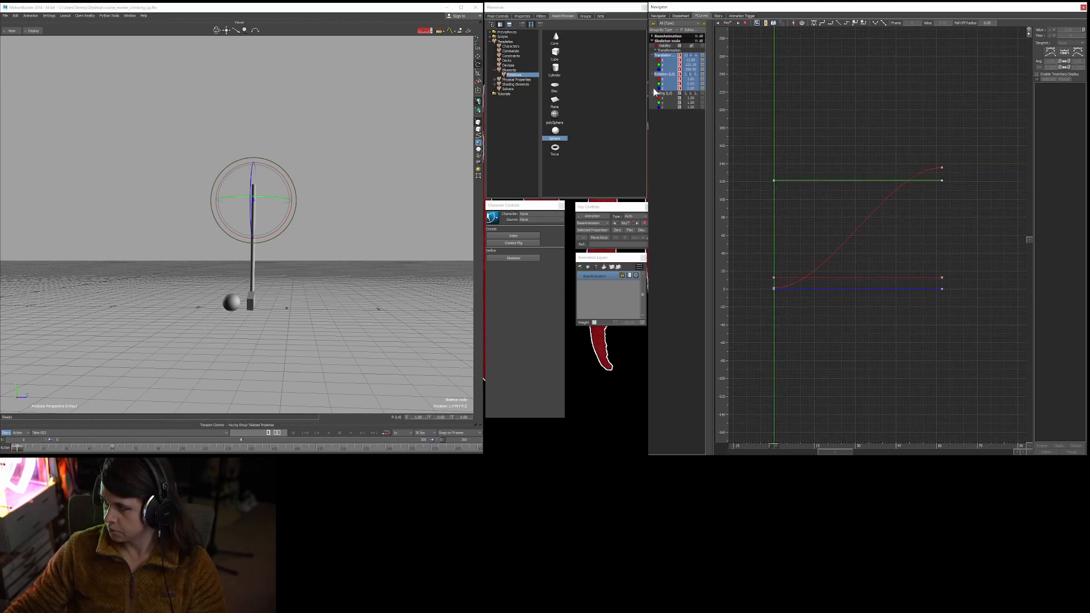
pyautogui.click(663, 75)
pyautogui.keyDown('shift'); pyautogui.moveTo(909, 186); pyautogui.dragTo(860, 151); pyautogui.keyUp('shift')
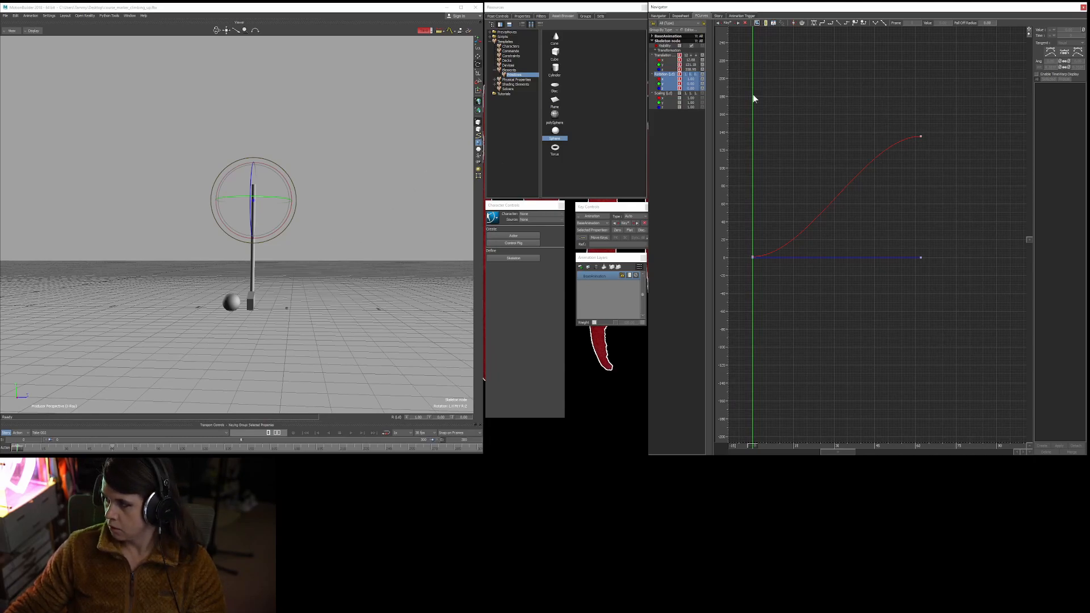
# Delete the club's end keys on both the translation and rotation curves.
pyautogui.moveTo(874, 86); pyautogui.dragTo(961, 301)
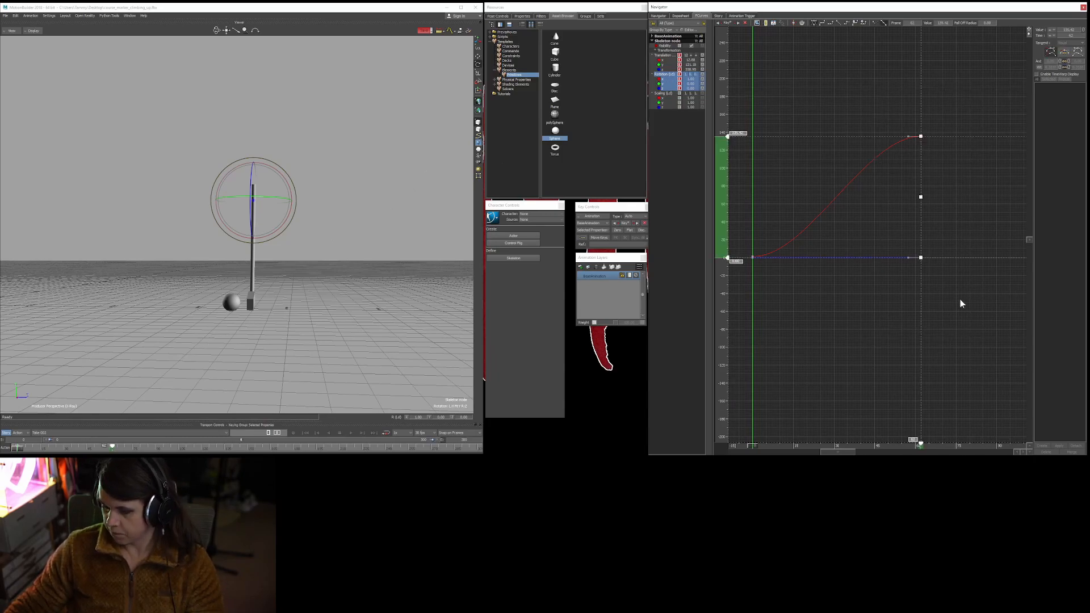
pyautogui.click(674, 56)
pyautogui.moveTo(900, 55); pyautogui.dragTo(959, 337)
pyautogui.press('Delete')
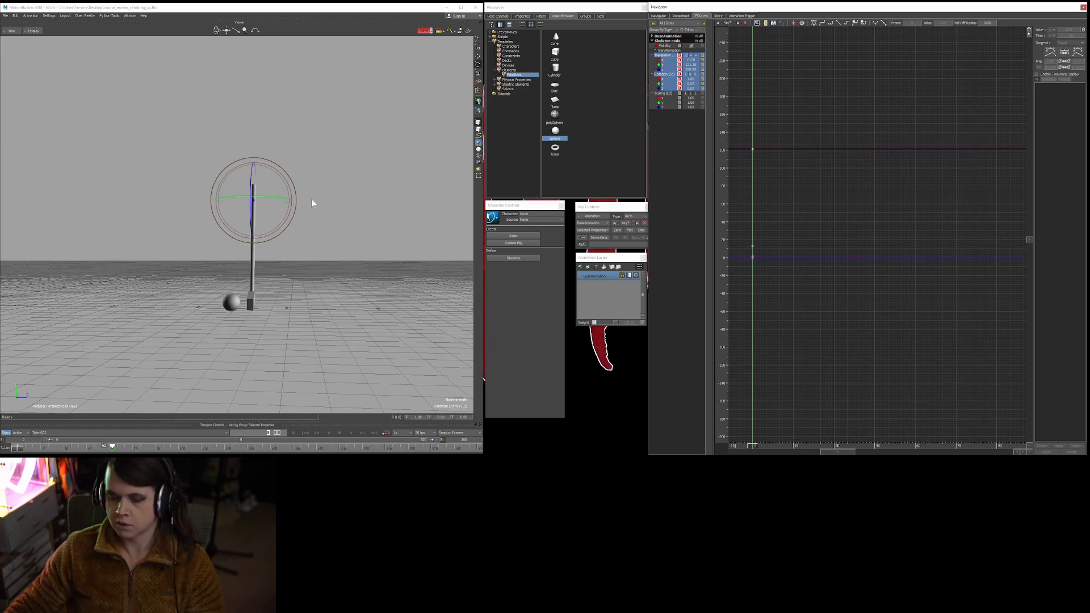
# Move the club away from the ball and up to about 150 units in Y, keying it around frame 60.
pyautogui.keyDown('ctrl'); pyautogui.keyDown('shift'); pyautogui.moveTo(332, 250); pyautogui.dragTo(329, 258); pyautogui.keyUp('shift'); pyautogui.keyUp('ctrl')
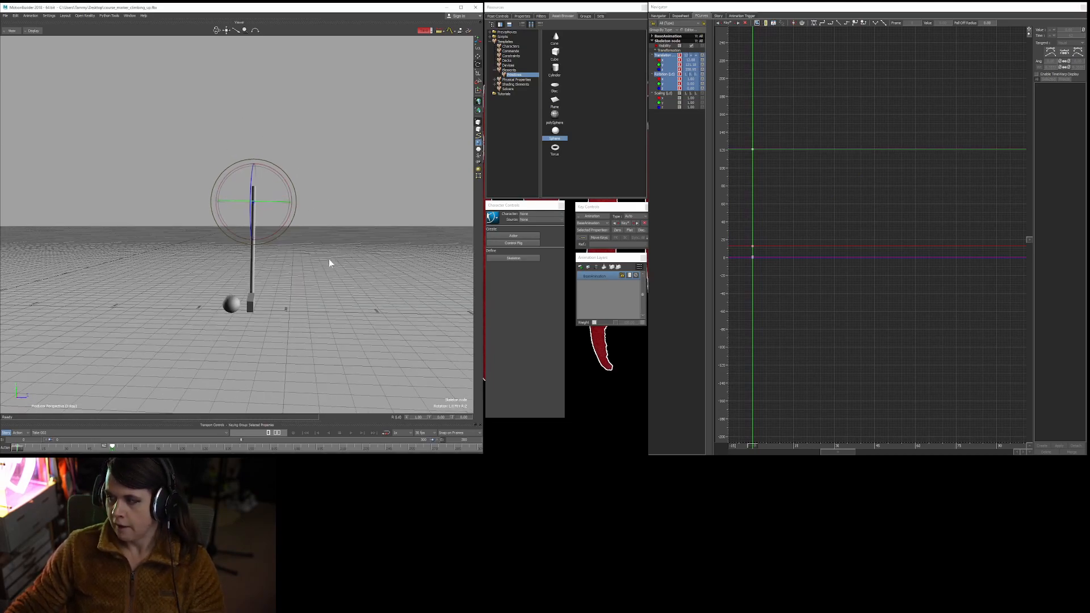
pyautogui.hotkey('ctrl', 'space')
pyautogui.hotkey('ctrl', 'space')
pyautogui.hotkey('alt', 'Right')
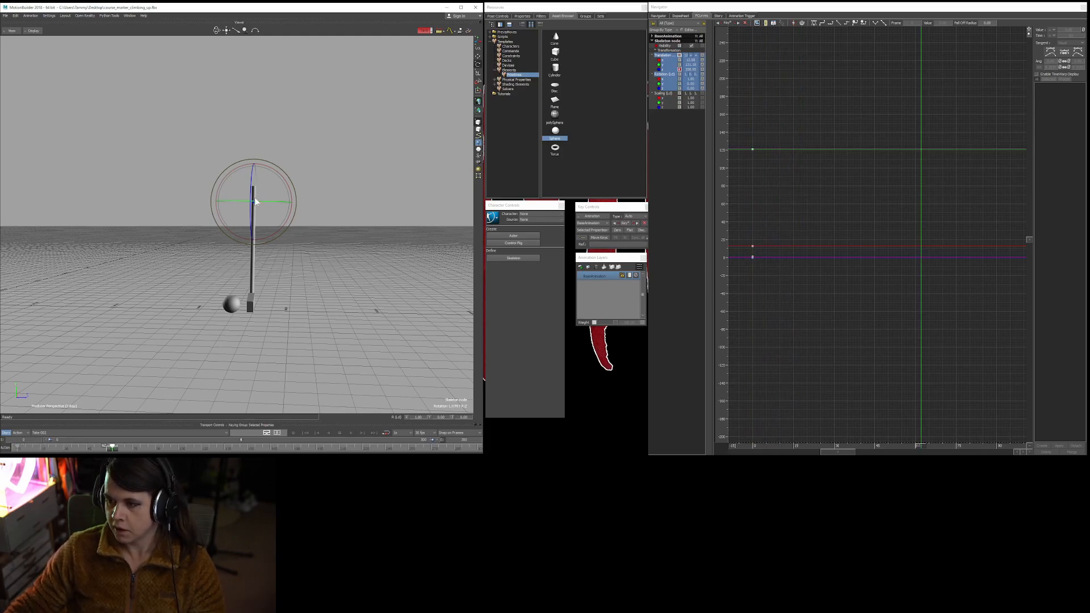
pyautogui.hotkey('alt', 'Left')
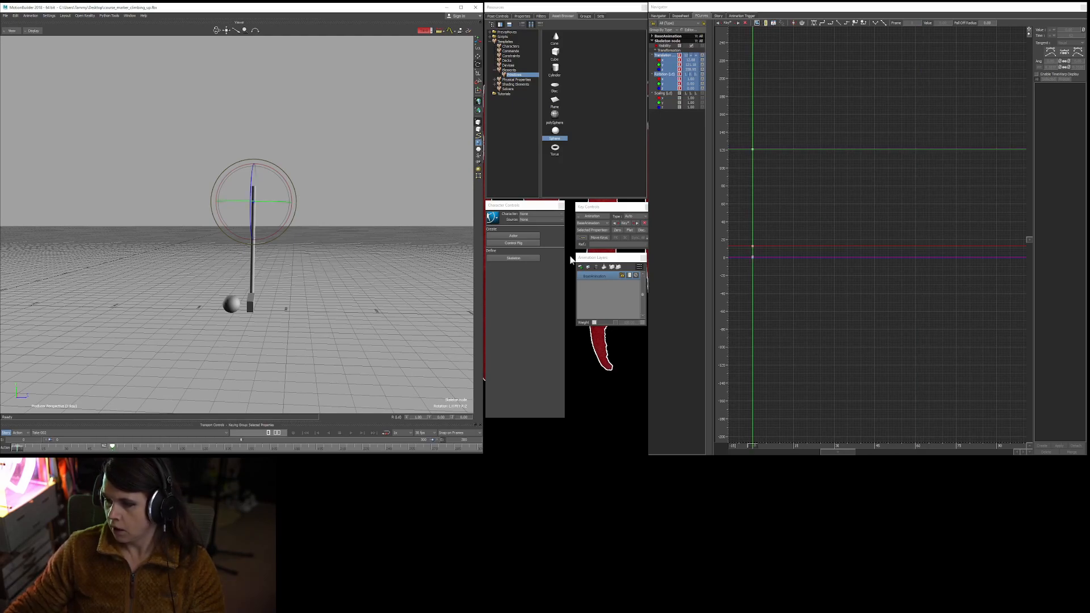
pyautogui.press('w')
pyautogui.moveTo(254, 196); pyautogui.dragTo(370, 175)
pyautogui.press('k')
# Play back the club's translation from the start several times and review its curves.
pyautogui.hotkey('ctrl', 'Left')
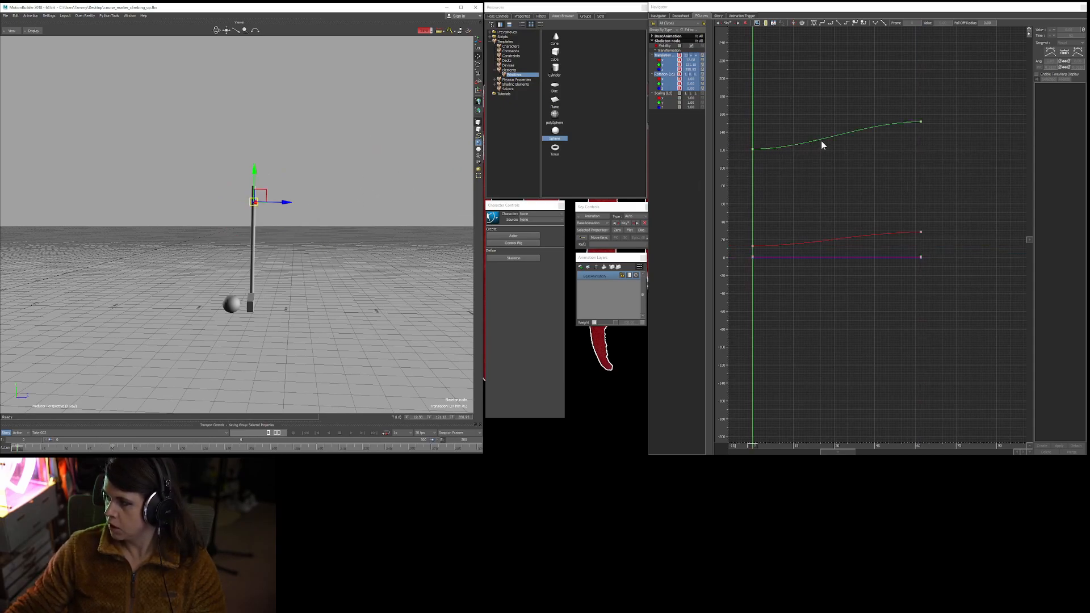
pyautogui.keyDown('ctrl'); pyautogui.moveTo(836, 176); pyautogui.dragTo(911, 118); pyautogui.keyUp('ctrl')
pyautogui.press('space')
pyautogui.hotkey('ctrl', 'Left')
pyautogui.press('space')
pyautogui.hotkey('ctrl', 'Left')
pyautogui.press('space')
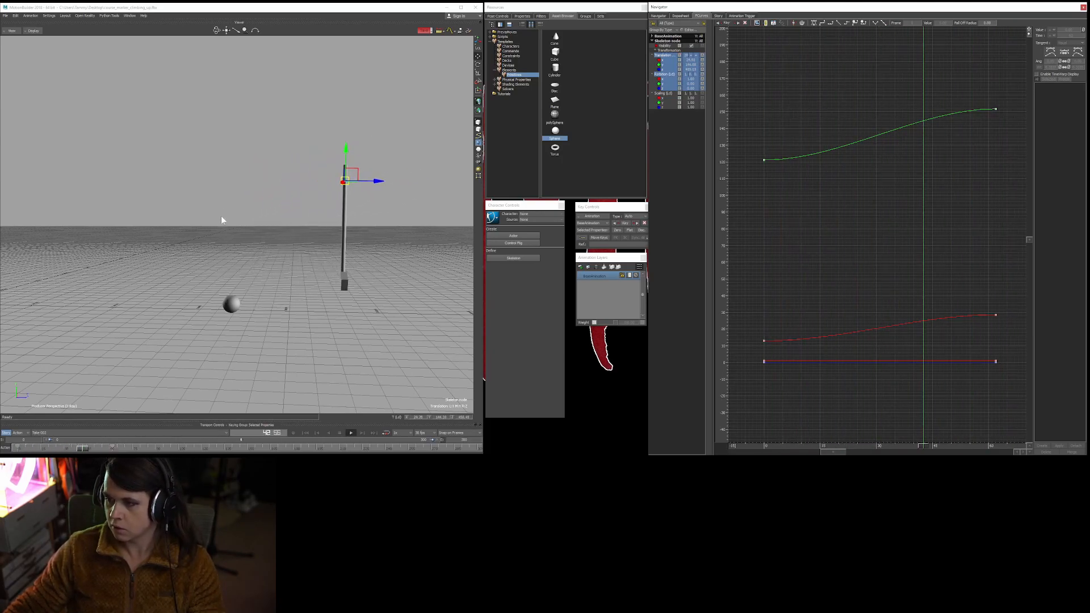
pyautogui.press('Home')
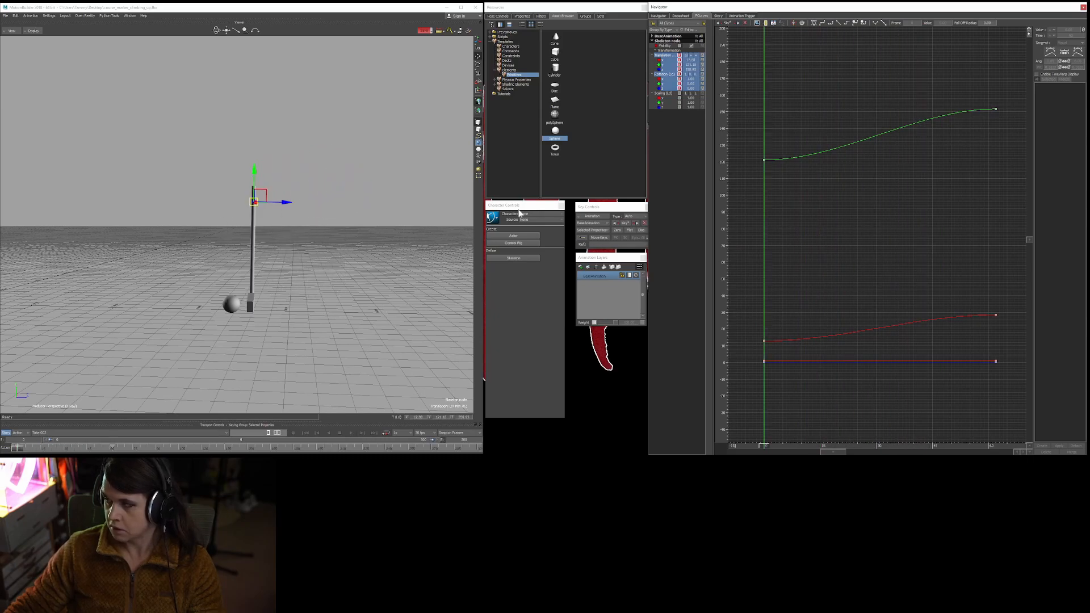
# Delete the end keys shown on the club's translation and rotation curves, and compare the start and end poses.
pyautogui.moveTo(940, 89); pyautogui.dragTo(1022, 392)
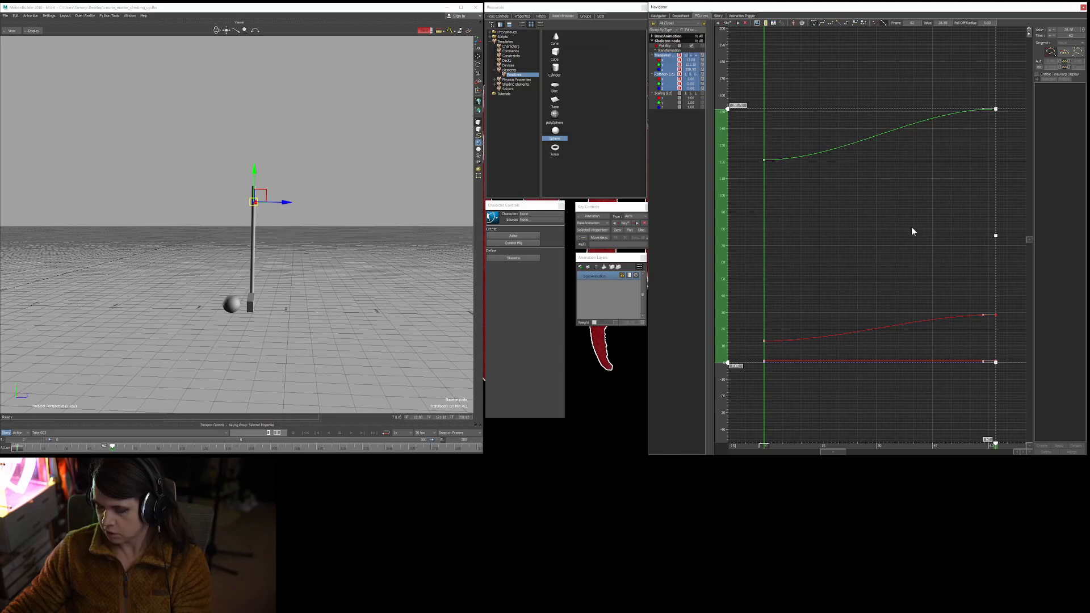
pyautogui.press('End')
pyautogui.moveTo(950, 58); pyautogui.dragTo(1015, 374)
pyautogui.press('Delete')
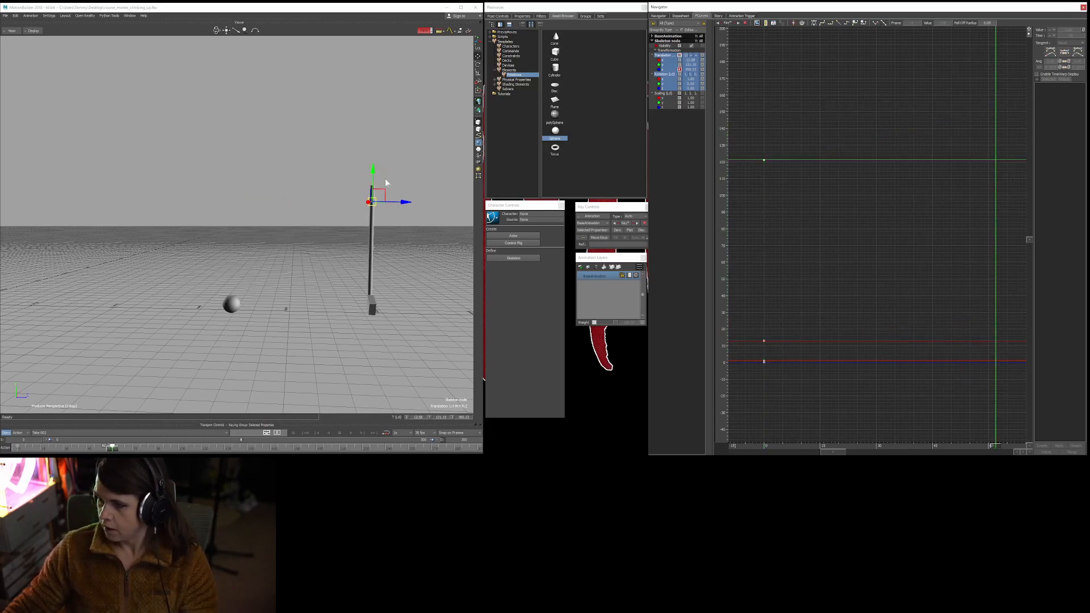
pyautogui.press('Home')
pyautogui.press('End')
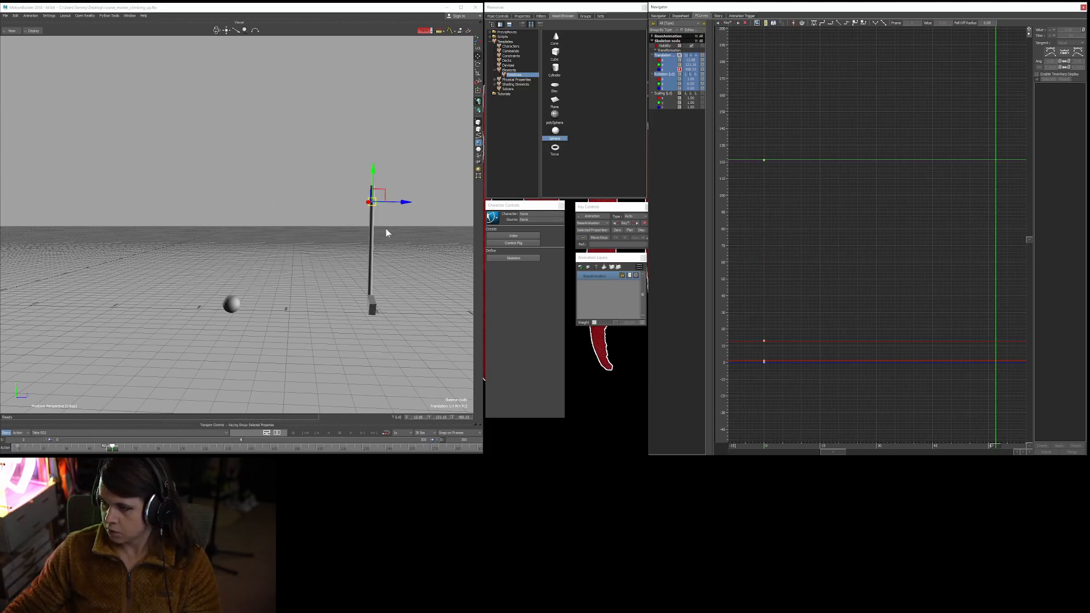
pyautogui.press('Home')
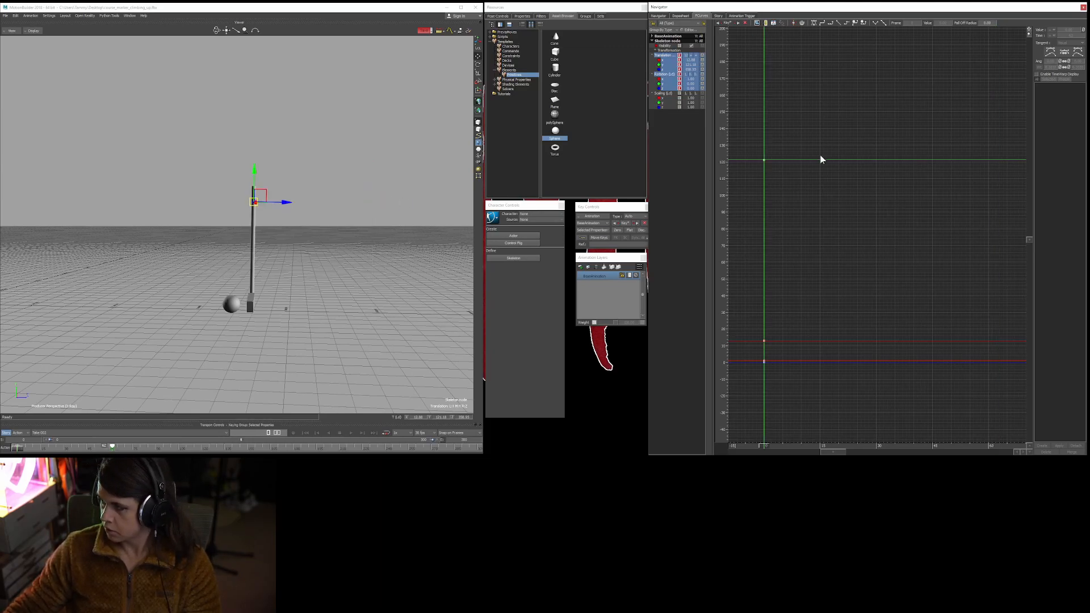
# Delete the leftover end key on the club's Z translation curve and display the translation and rotation curves together.
pyautogui.click(667, 55)
pyautogui.press('a')
pyautogui.keyDown('ctrl'); pyautogui.moveTo(931, 103); pyautogui.dragTo(996, 60); pyautogui.keyUp('ctrl')
pyautogui.press('Delete')
pyautogui.keyDown('shift'); pyautogui.moveTo(947, 124); pyautogui.dragTo(942, 139); pyautogui.keyUp('shift')
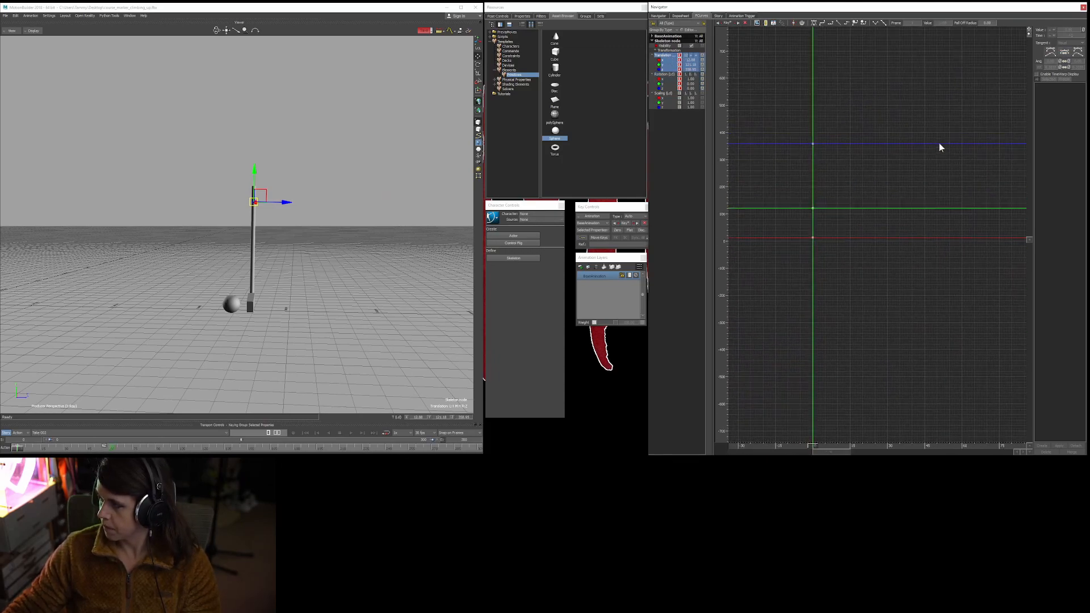
pyautogui.press('a')
pyautogui.keyDown('ctrl'); pyautogui.click(669, 75); pyautogui.keyUp('ctrl')
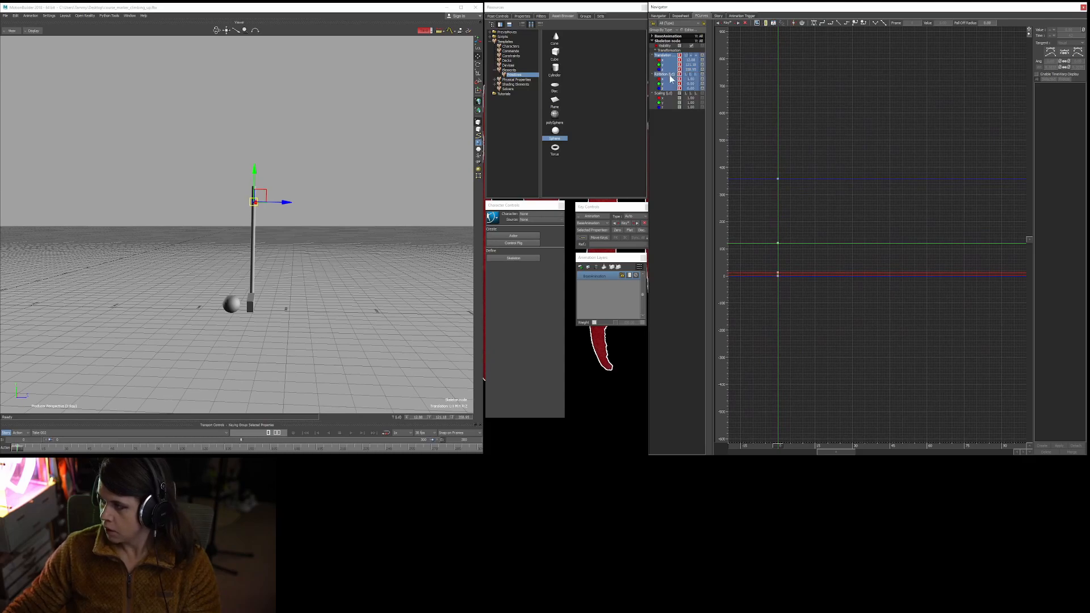
# Rotate the club upward about its X axis to about 130 degrees around frame 60 and key the pose.
pyautogui.press('space')
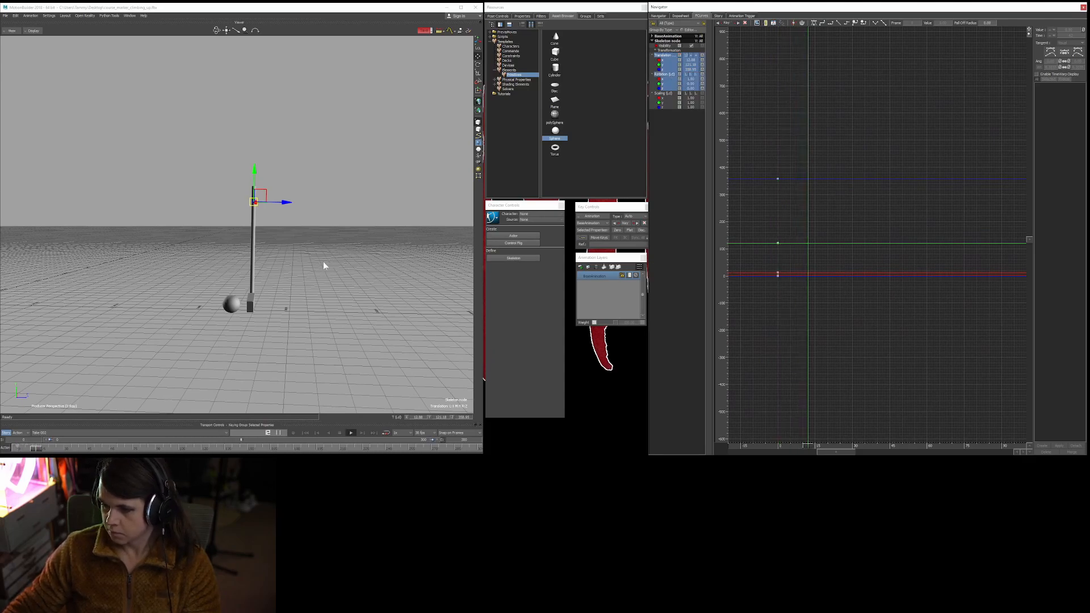
pyautogui.press('space')
pyautogui.keyDown('ctrl'); pyautogui.keyDown('shift'); pyautogui.moveTo(343, 269); pyautogui.dragTo(347, 265); pyautogui.keyUp('shift'); pyautogui.keyUp('ctrl')
pyautogui.press('r')
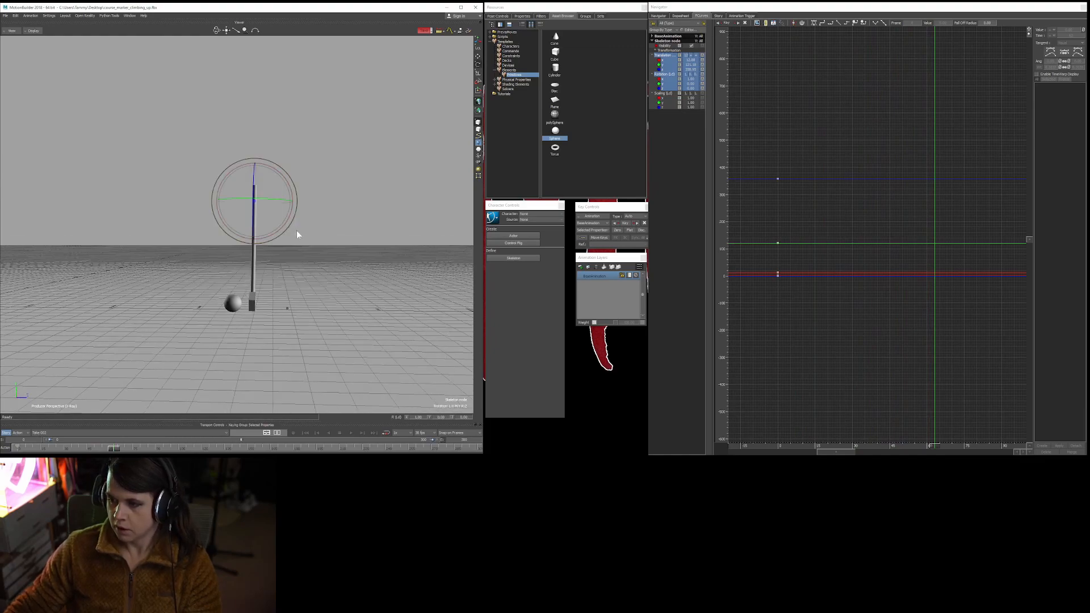
pyautogui.moveTo(285, 220); pyautogui.dragTo(295, 134)
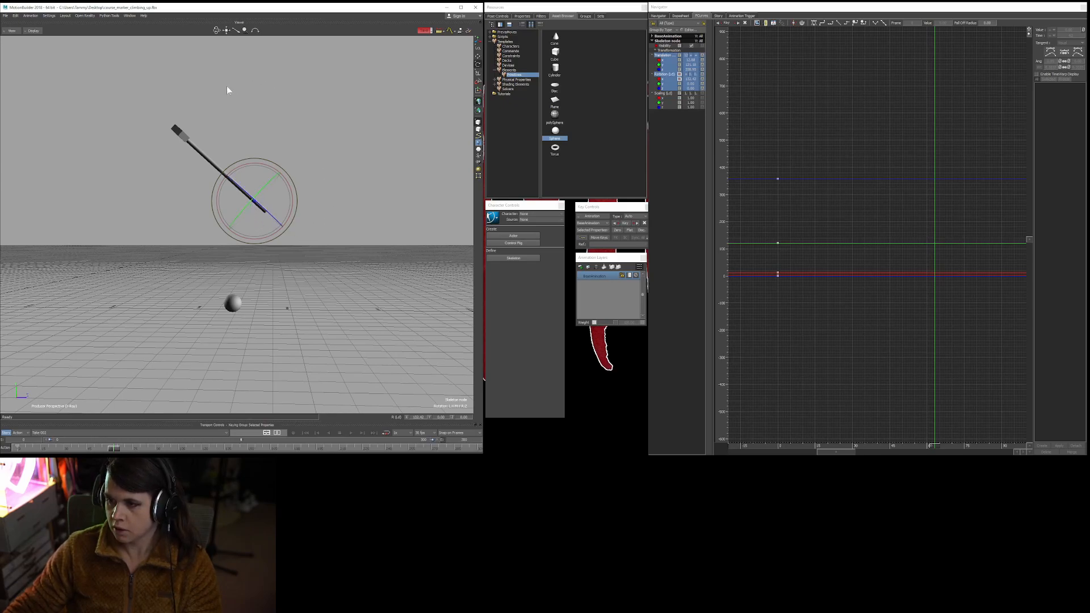
pyautogui.press('k')
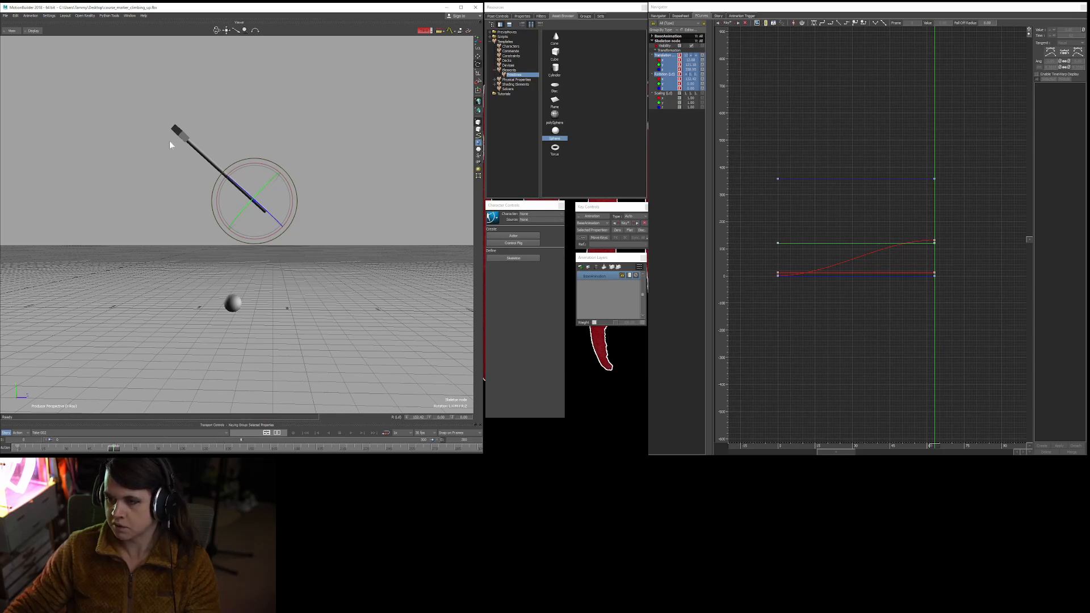
# Return to the start of the animation and examine the club's keyed rotation curve.
pyautogui.click(907, 134)
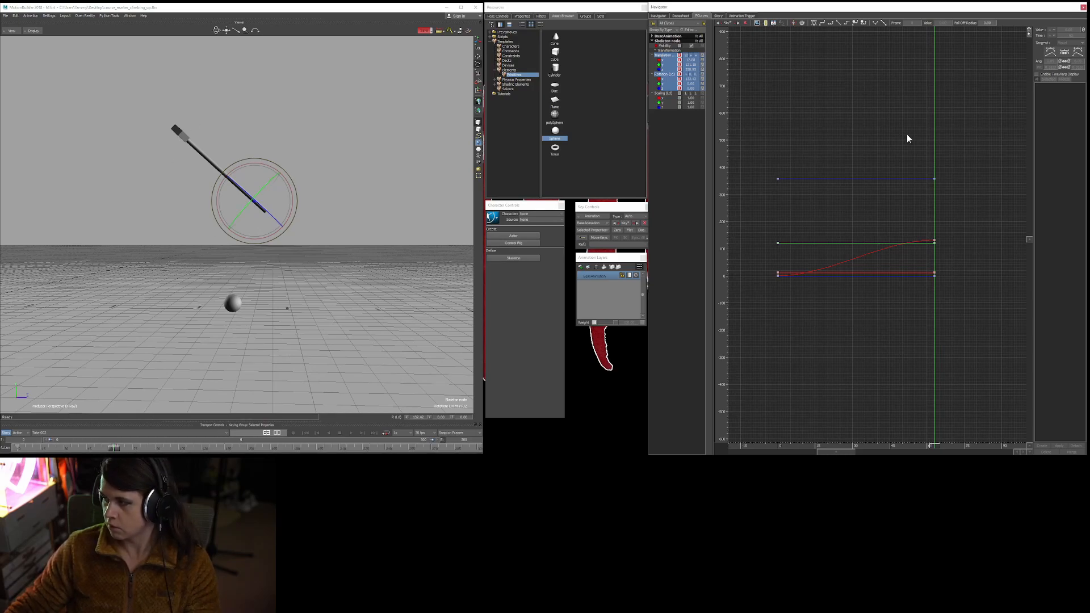
pyautogui.hotkey('ctrl', 'Home')
pyautogui.hotkey('ctrl', 'space')
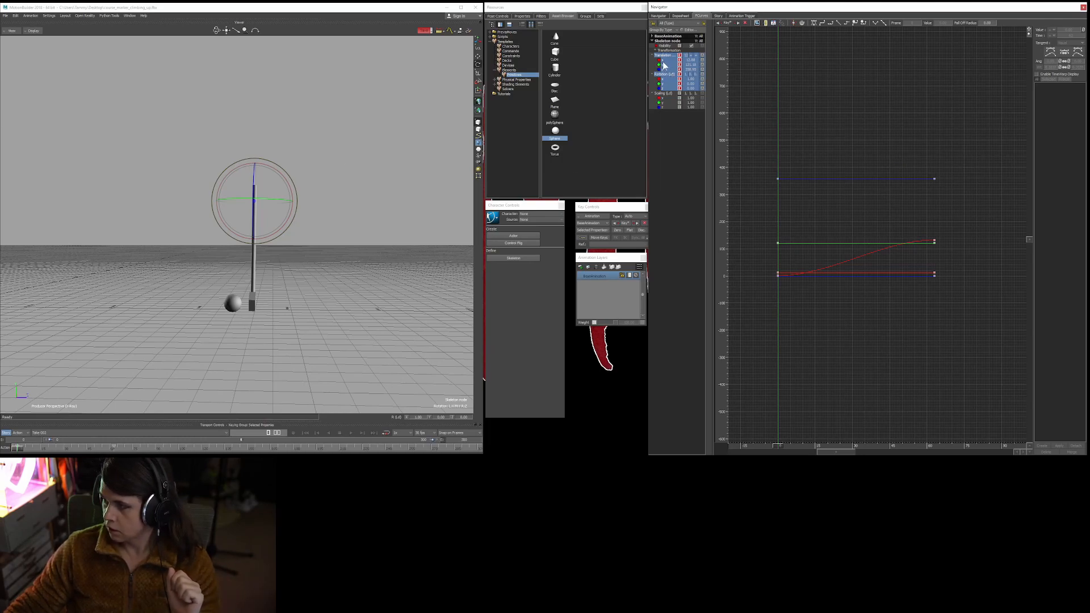
pyautogui.keyDown('ctrl'); pyautogui.moveTo(934, 256); pyautogui.dragTo(925, 160); pyautogui.keyUp('ctrl')
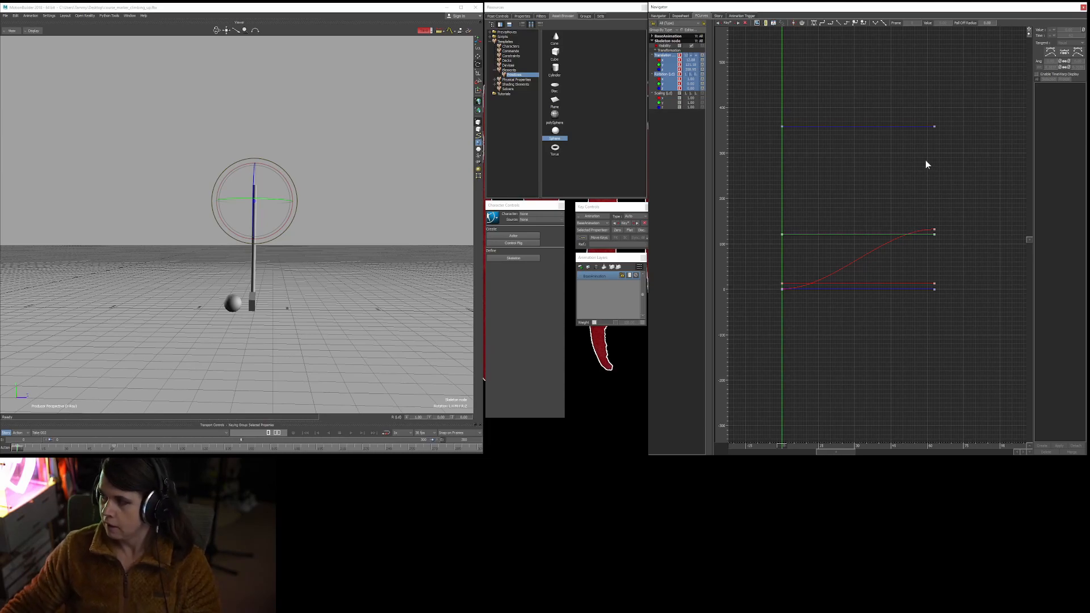
# Lower the end key of the club's X rotation curve to about -230 degrees to reverse the swing direction.
pyautogui.click(934, 185)
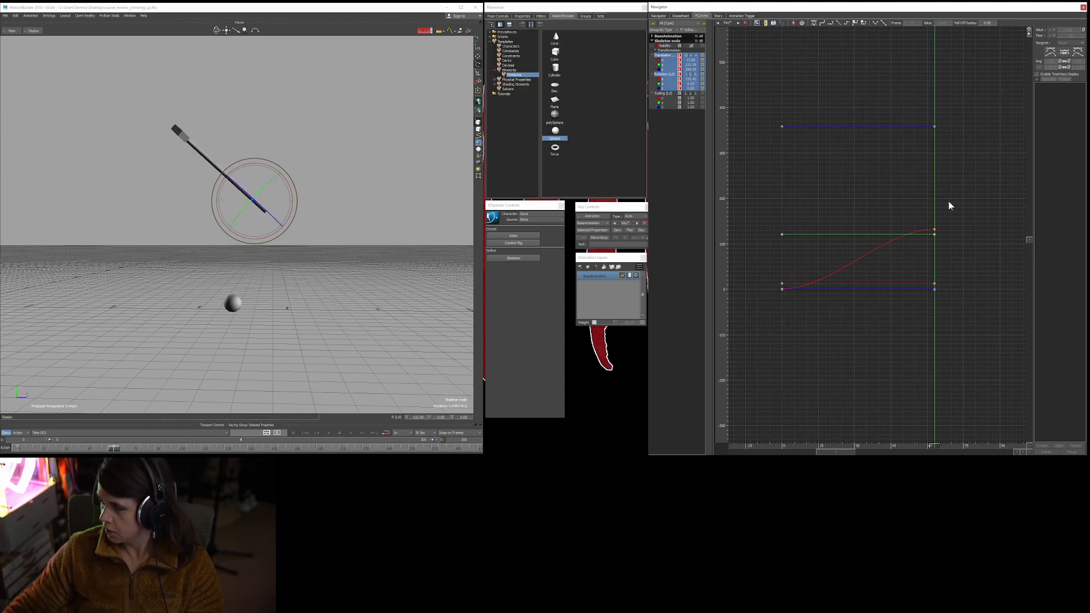
pyautogui.click(667, 79)
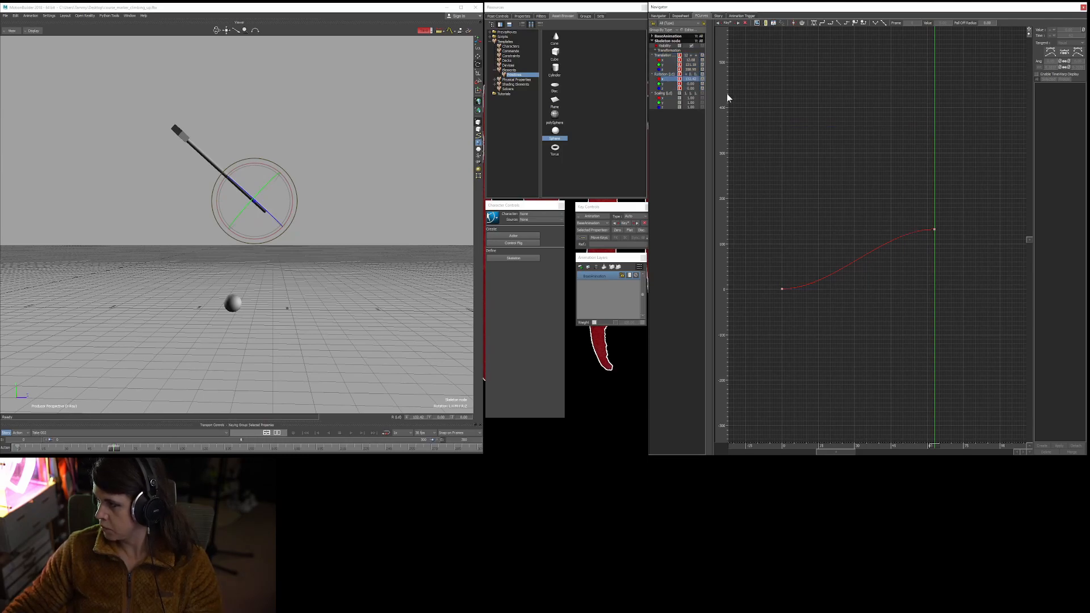
pyautogui.moveTo(934, 244); pyautogui.dragTo(932, 248)
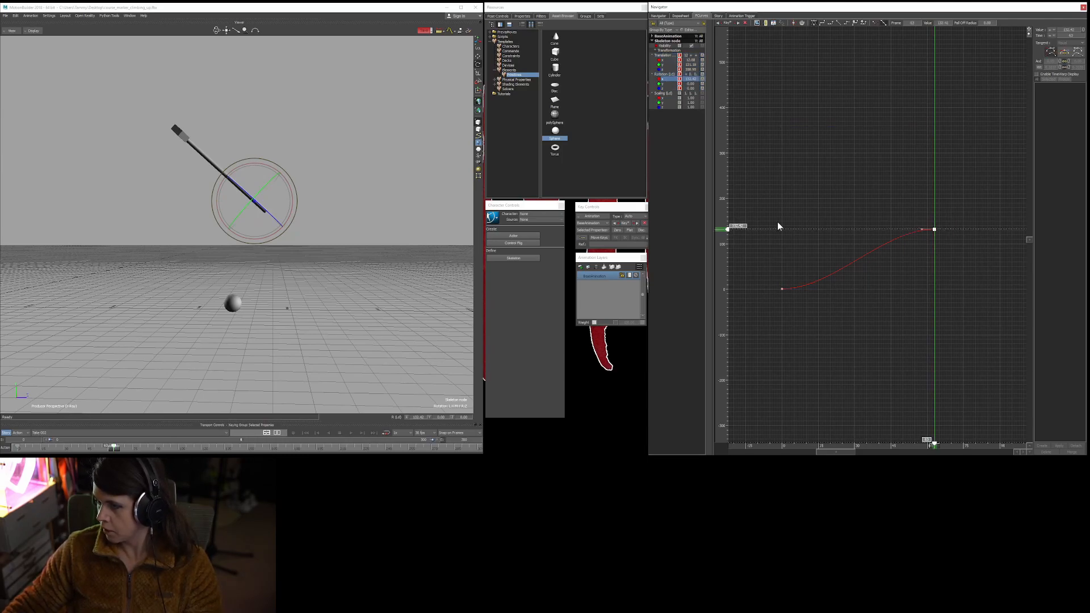
pyautogui.moveTo(725, 230); pyautogui.dragTo(850, 247)
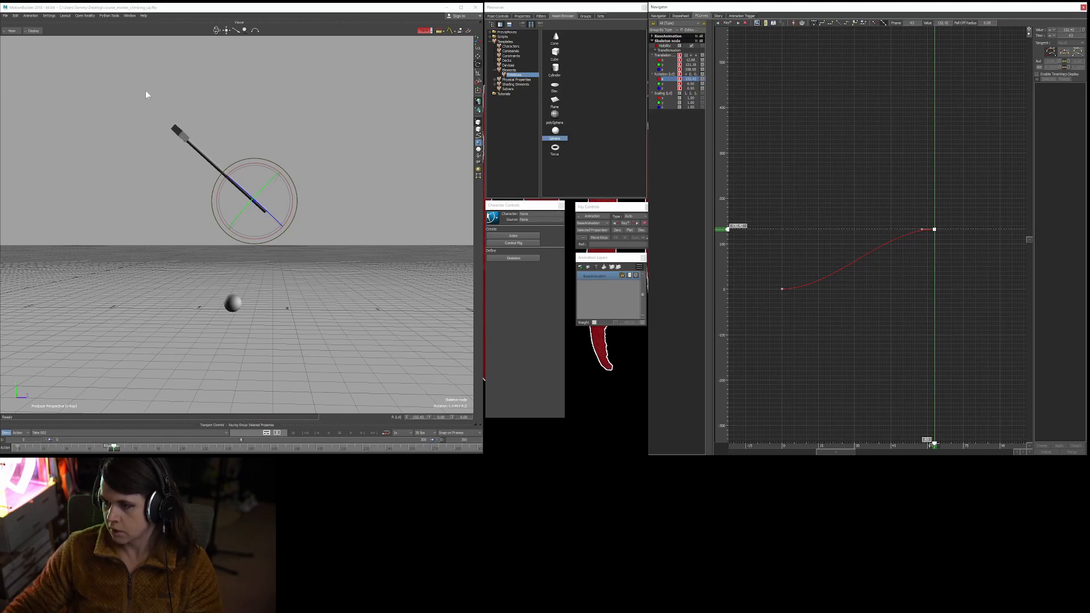
pyautogui.keyDown('shift'); pyautogui.moveTo(904, 281); pyautogui.dragTo(903, 173); pyautogui.keyUp('shift')
pyautogui.moveTo(727, 125); pyautogui.dragTo(747, 288)
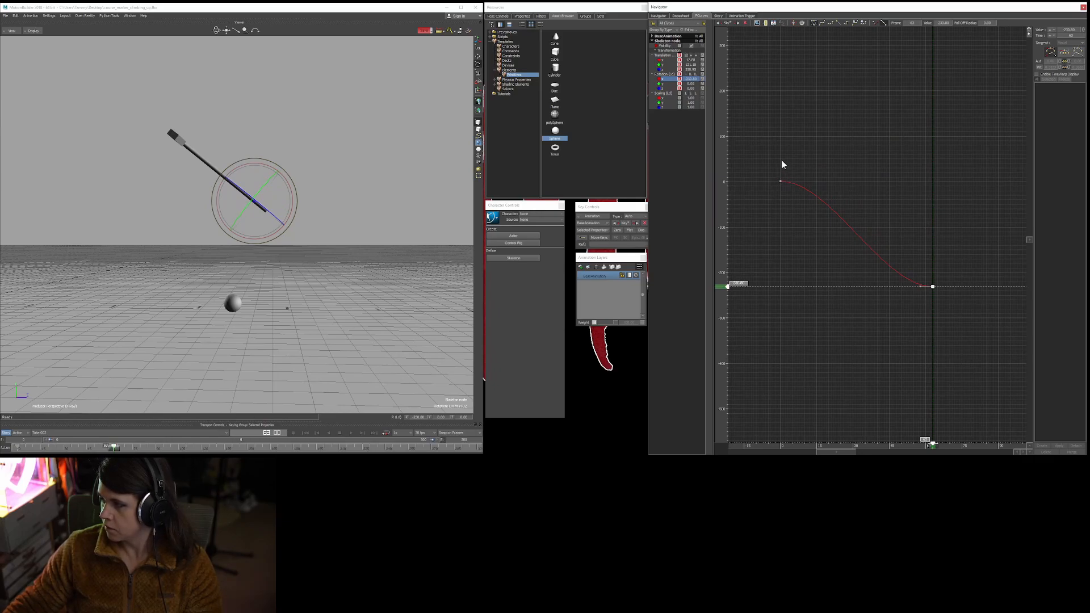
# Play back the club's reversed swing and return to the first frame.
pyautogui.press('space')
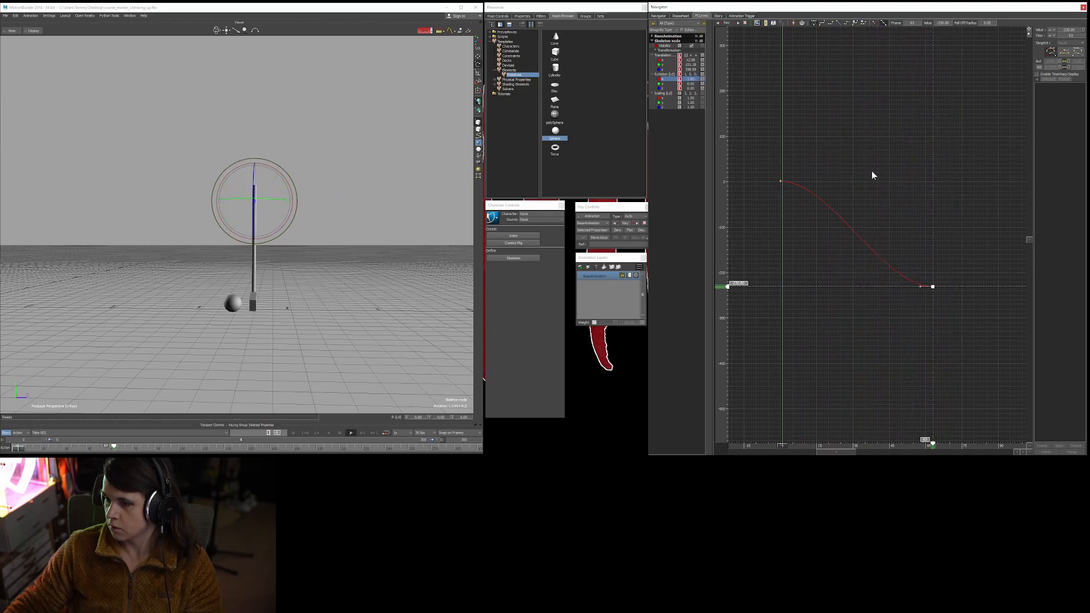
pyautogui.hotkey('ctrl', 'Home')
pyautogui.hotkey('ctrl', 'space')
pyautogui.hotkey('ctrl', 'Home')
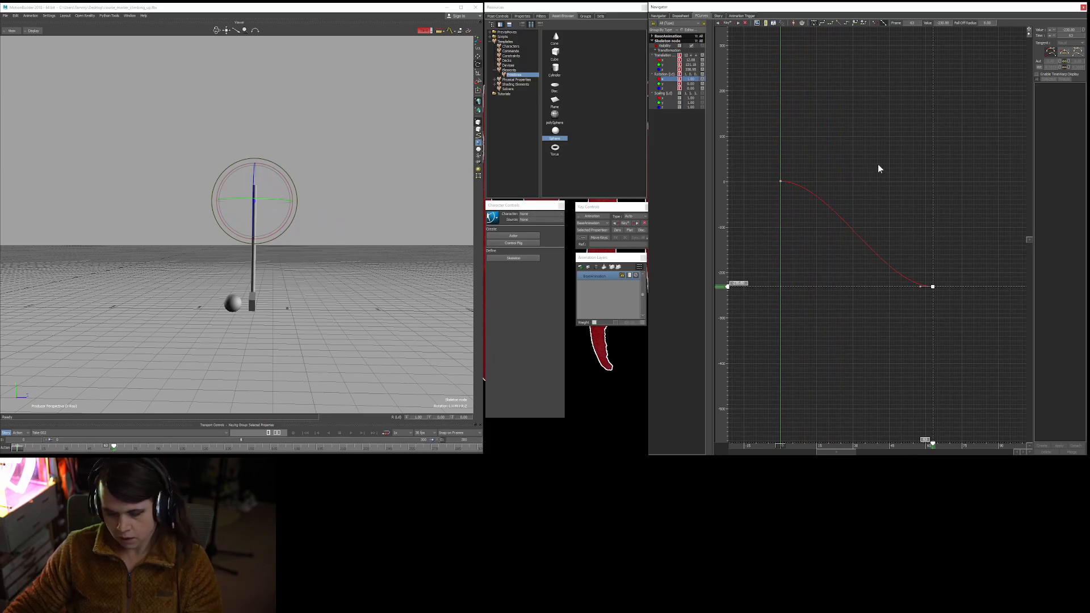
# Undo the lowering of the club's X rotation end key and move to that key's frame.
pyautogui.hotkey('ctrl', 'z')
pyautogui.hotkey('ctrl', 'z')
pyautogui.hotkey('ctrl', 'z')
pyautogui.click(914, 153)
pyautogui.keyDown('shift'); pyautogui.moveTo(927, 153); pyautogui.dragTo(927, 205); pyautogui.keyUp('shift')
pyautogui.moveTo(931, 162); pyautogui.dragTo(931, 187)
pyautogui.hotkey('alt', 'Right')
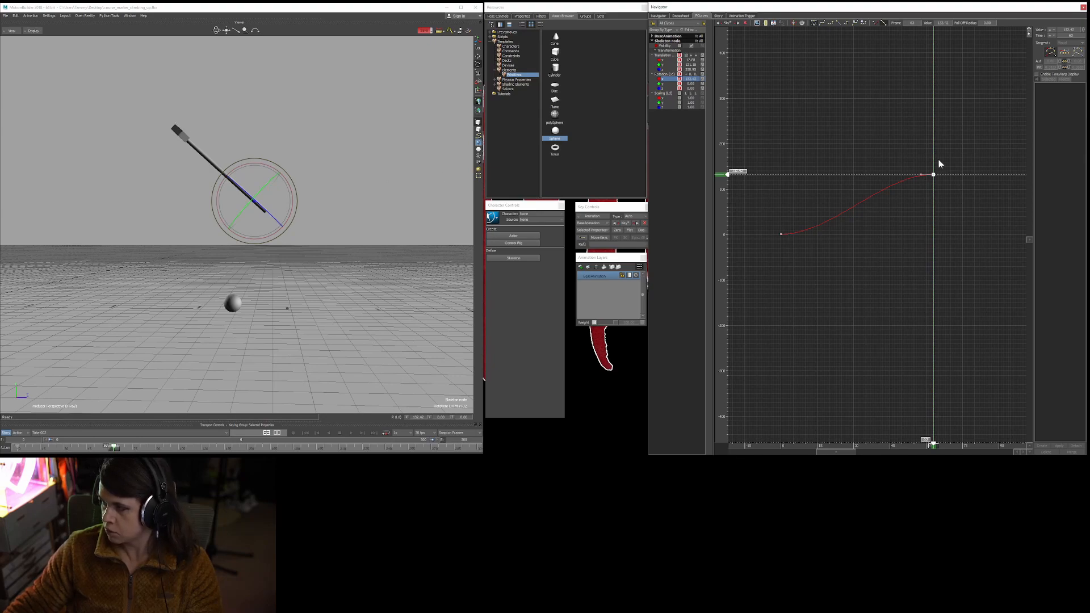
# Subtract 360 degrees from the value of the club's X rotation end key.
pyautogui.moveTo(724, 176); pyautogui.dragTo(733, 332)
pyautogui.hotkey('ctrl', 'z')
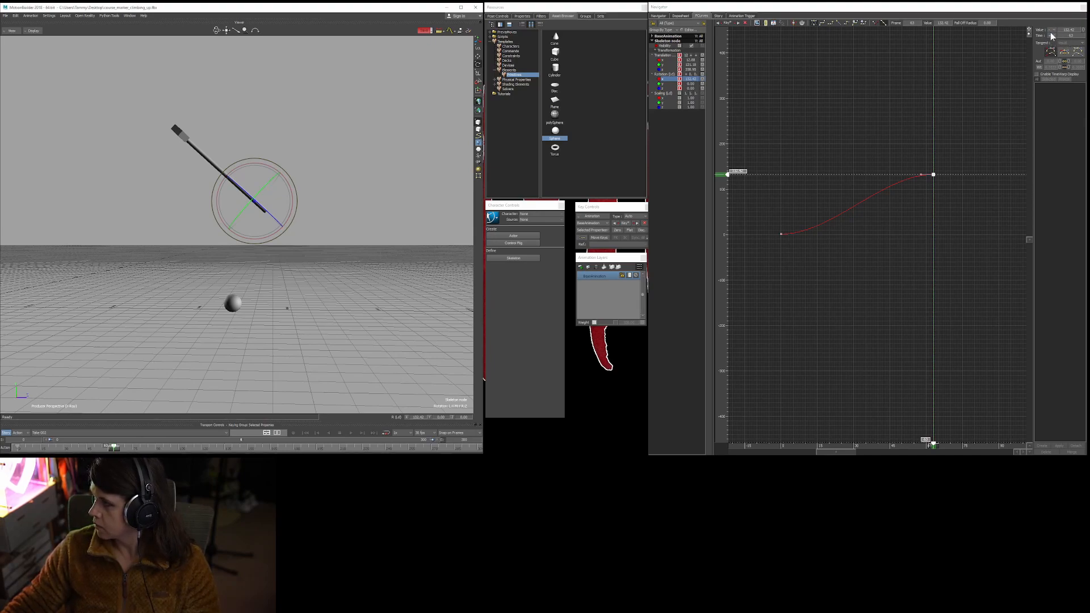
pyautogui.click(1070, 34)
pyautogui.write('36')
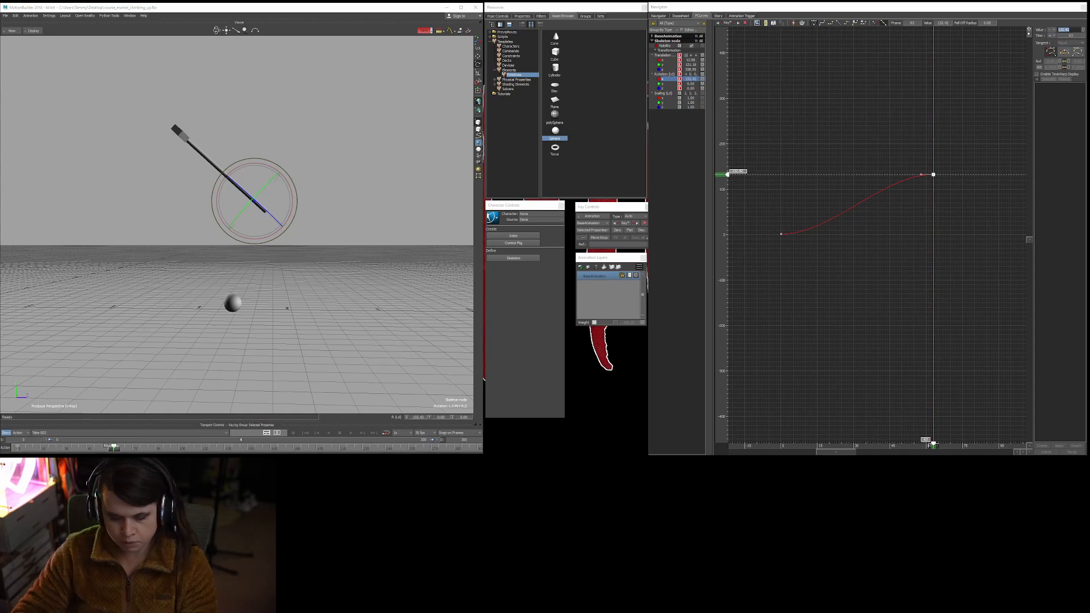
pyautogui.write('0')
pyautogui.press('Return')
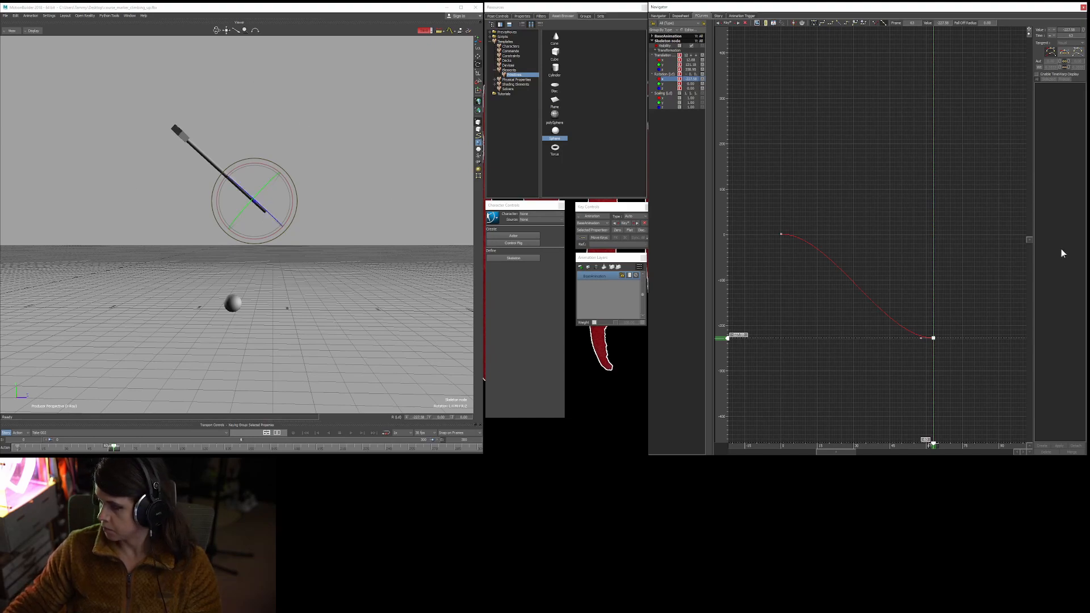
pyautogui.click(896, 229)
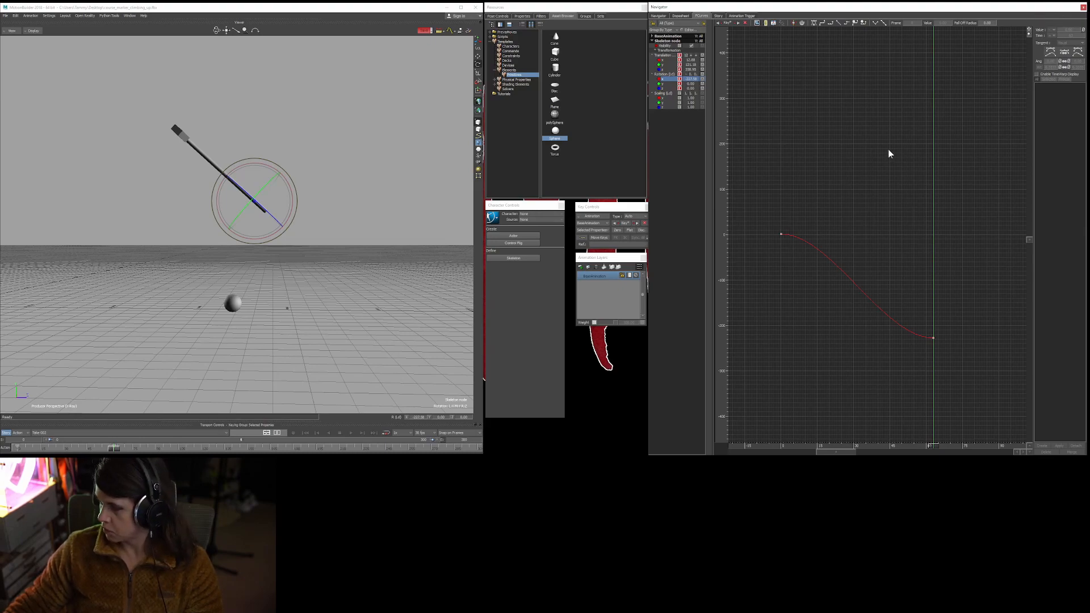
# Play back the club's swing and examine the two-key X rotation curve.
pyautogui.press('space')
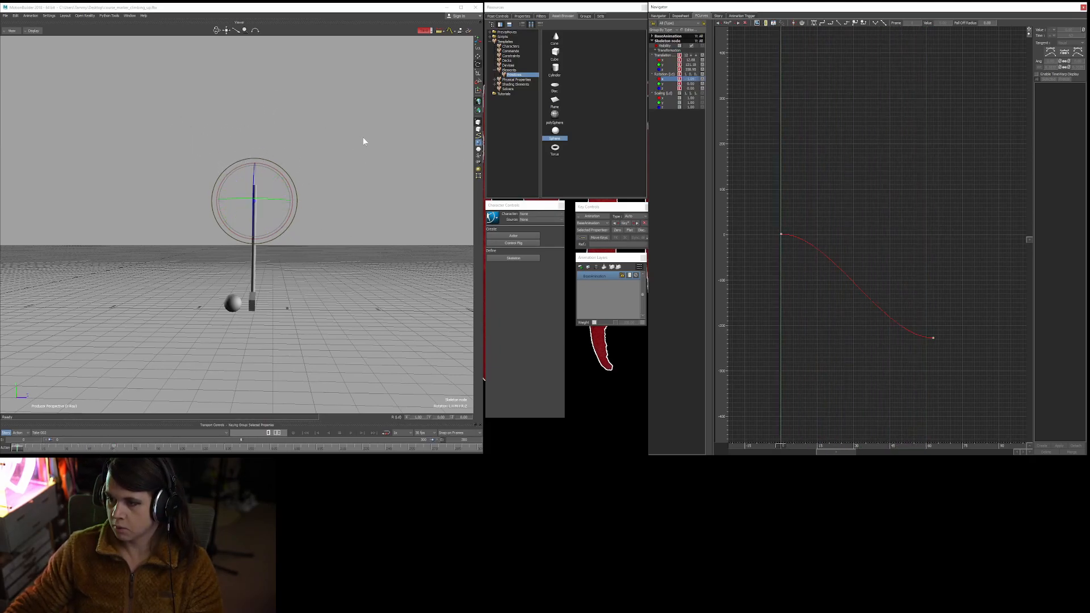
pyautogui.keyDown('ctrl'); pyautogui.keyDown('shift'); pyautogui.moveTo(383, 157); pyautogui.dragTo(341, 171); pyautogui.keyUp('shift'); pyautogui.keyUp('ctrl')
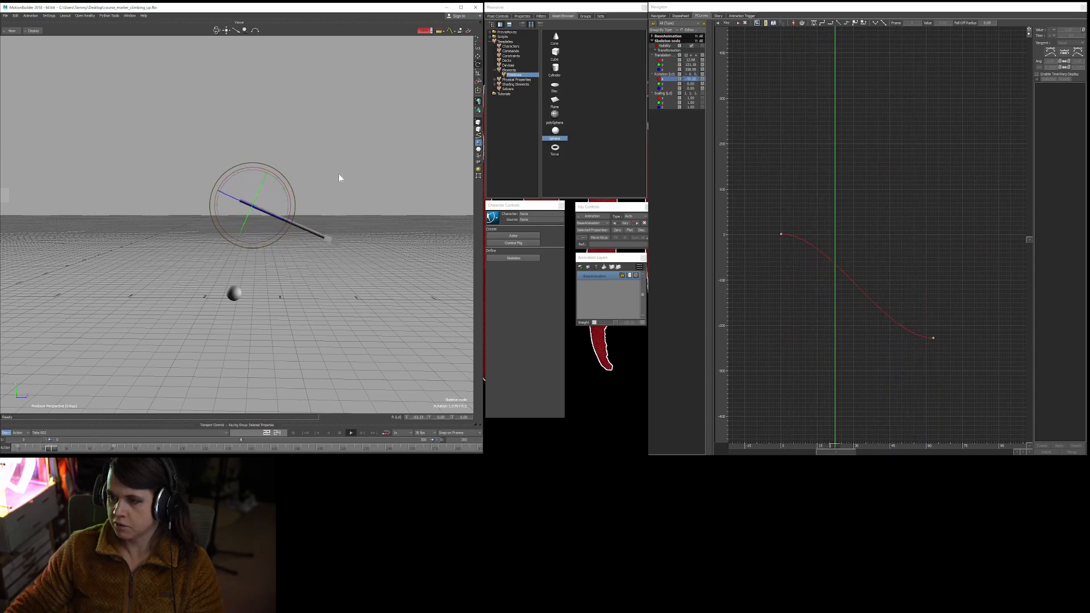
pyautogui.hotkey('ctrl', 'Home')
pyautogui.keyDown('ctrl'); pyautogui.moveTo(849, 339); pyautogui.dragTo(914, 313); pyautogui.keyUp('ctrl')
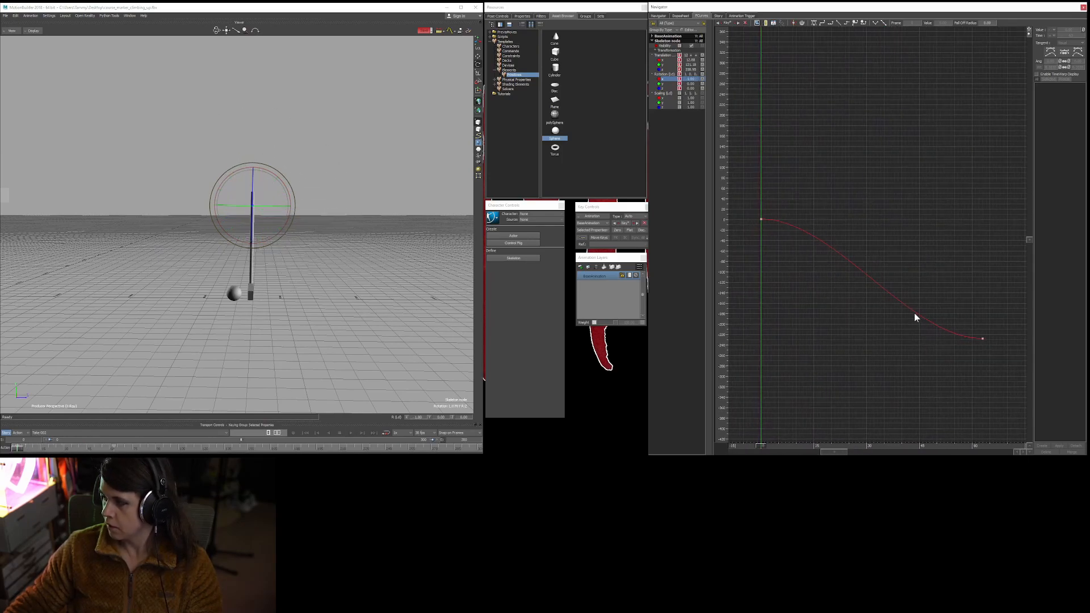
pyautogui.hotkey('ctrl', 'space')
pyautogui.hotkey('ctrl', 'Home')
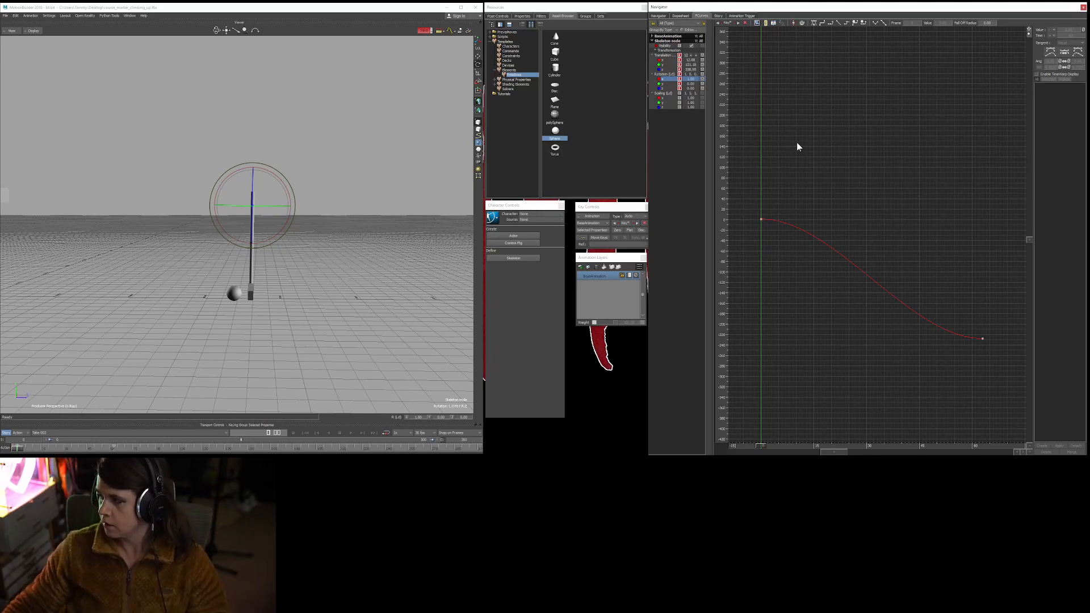
pyautogui.keyDown('ctrl'); pyautogui.moveTo(905, 357); pyautogui.dragTo(921, 344); pyautogui.keyUp('ctrl')
pyautogui.keyDown('shift'); pyautogui.moveTo(882, 267); pyautogui.dragTo(892, 265); pyautogui.keyUp('shift')
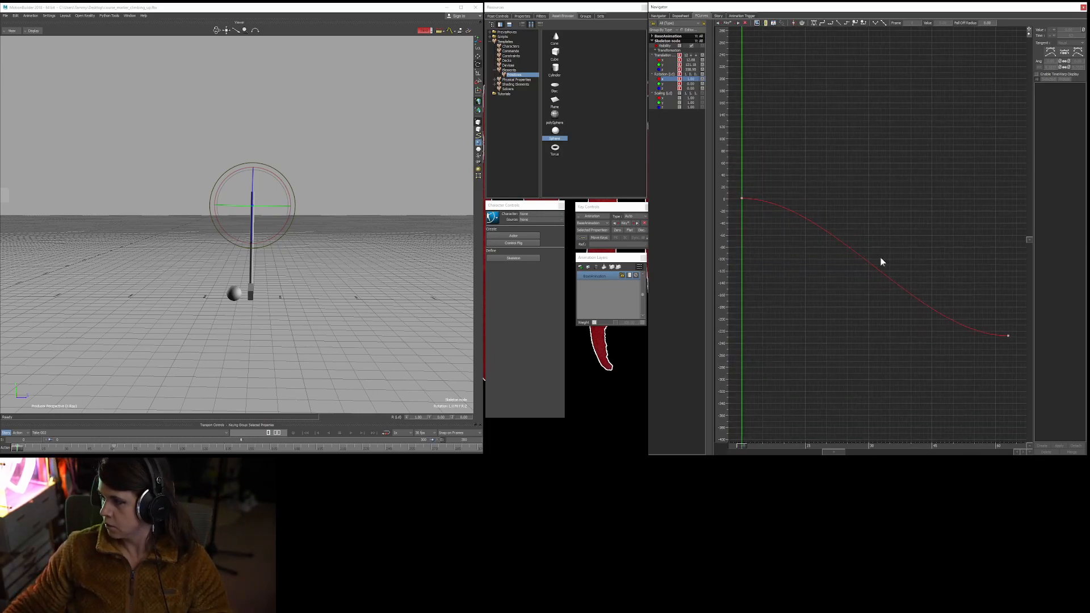
pyautogui.press('space')
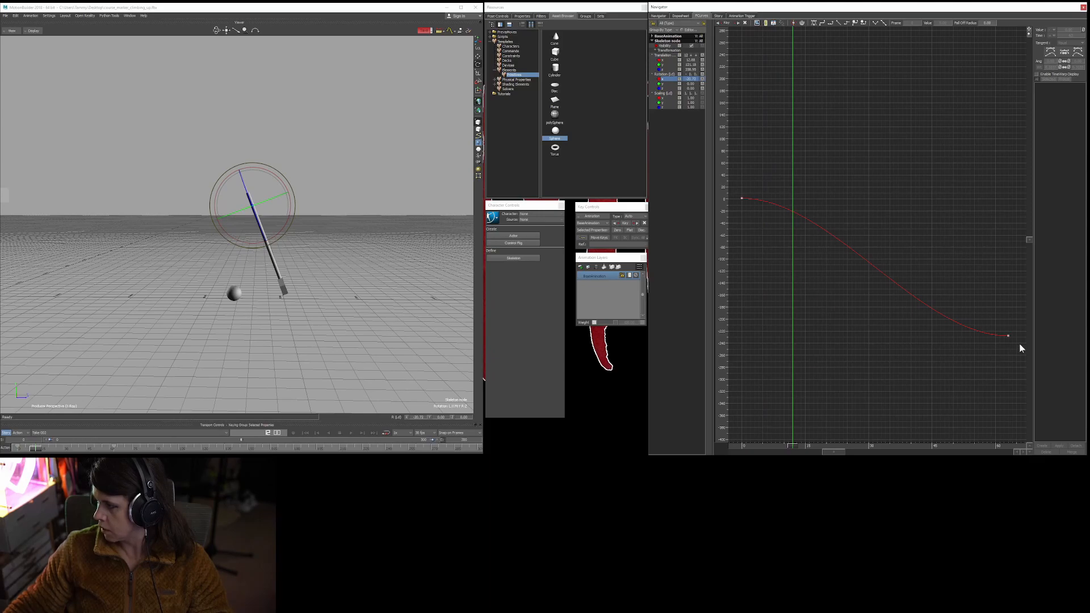
# Try keying the club's X rotation partway along the curve, around frame 16, and delete the trial key.
pyautogui.moveTo(816, 231); pyautogui.dragTo(789, 266)
pyautogui.press('Delete')
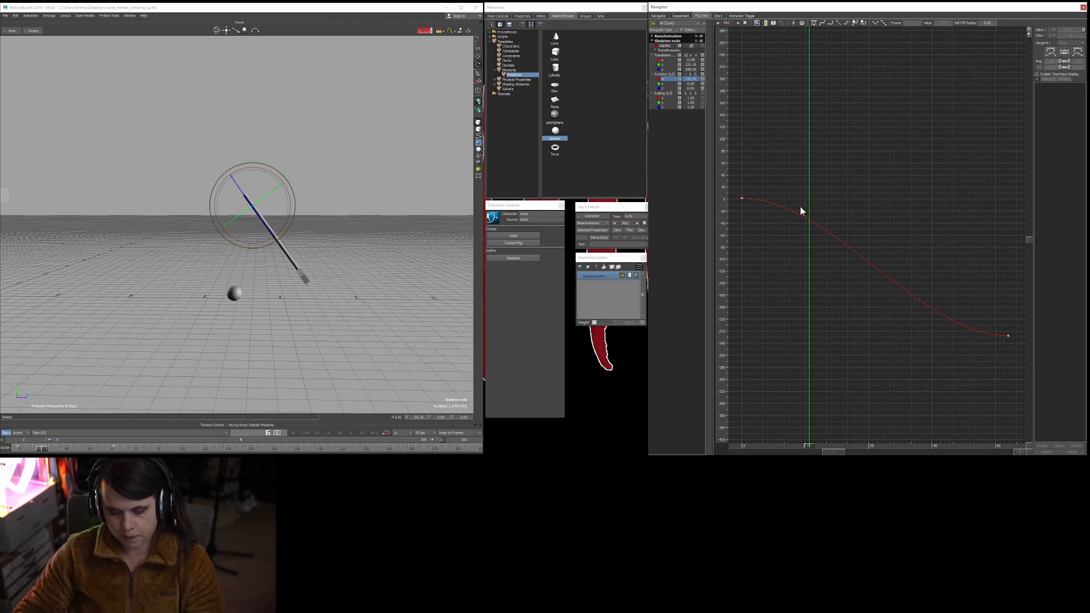
pyautogui.press('i')
pyautogui.moveTo(809, 219); pyautogui.dragTo(809, 243)
pyautogui.hotkey('ctrl', 'z')
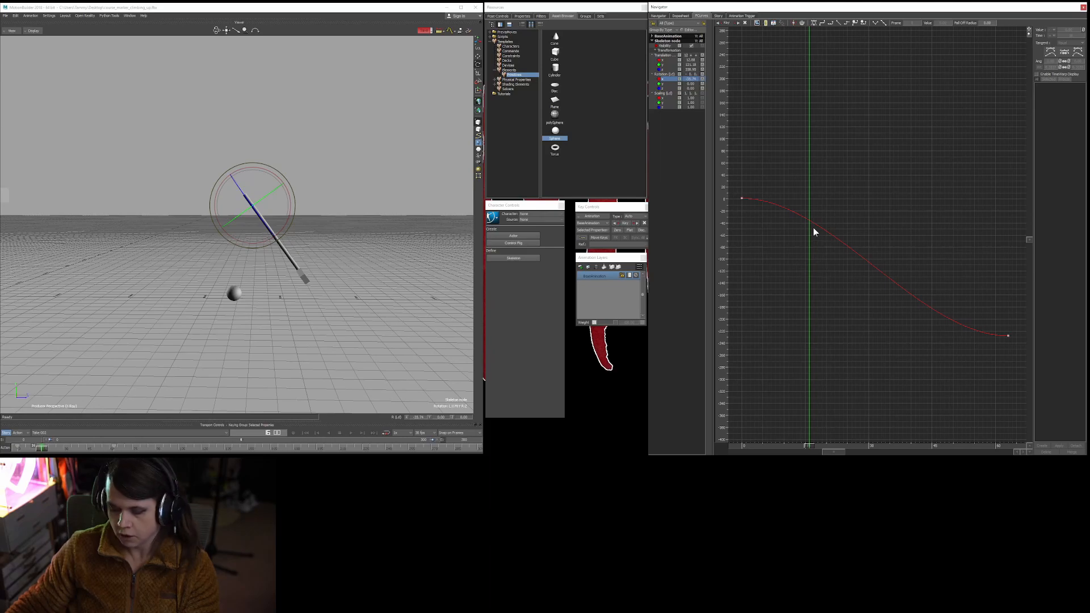
pyautogui.press('k')
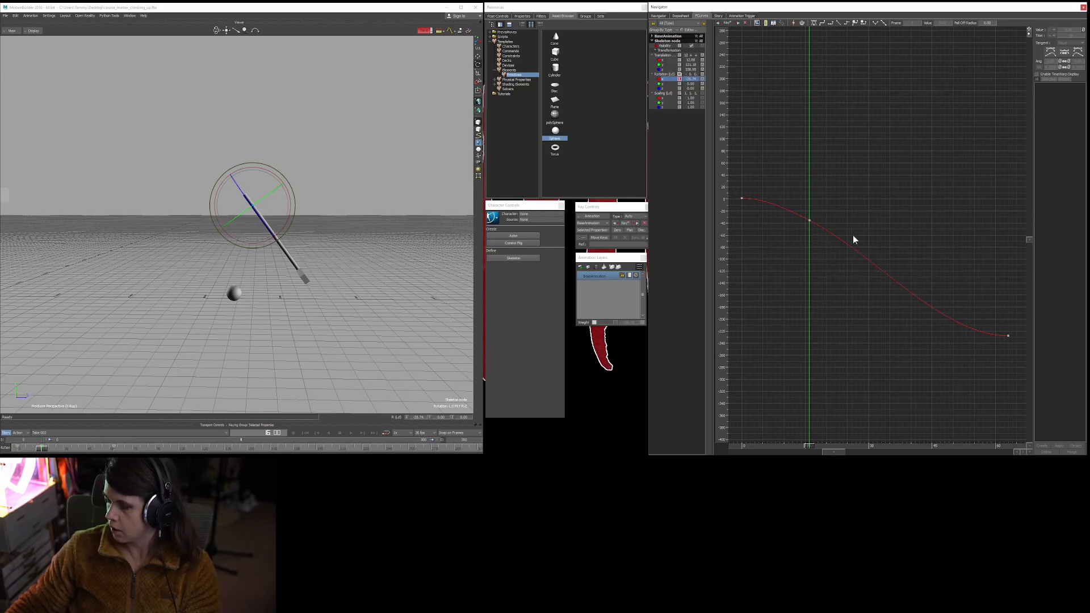
pyautogui.click(810, 219)
pyautogui.press('Delete')
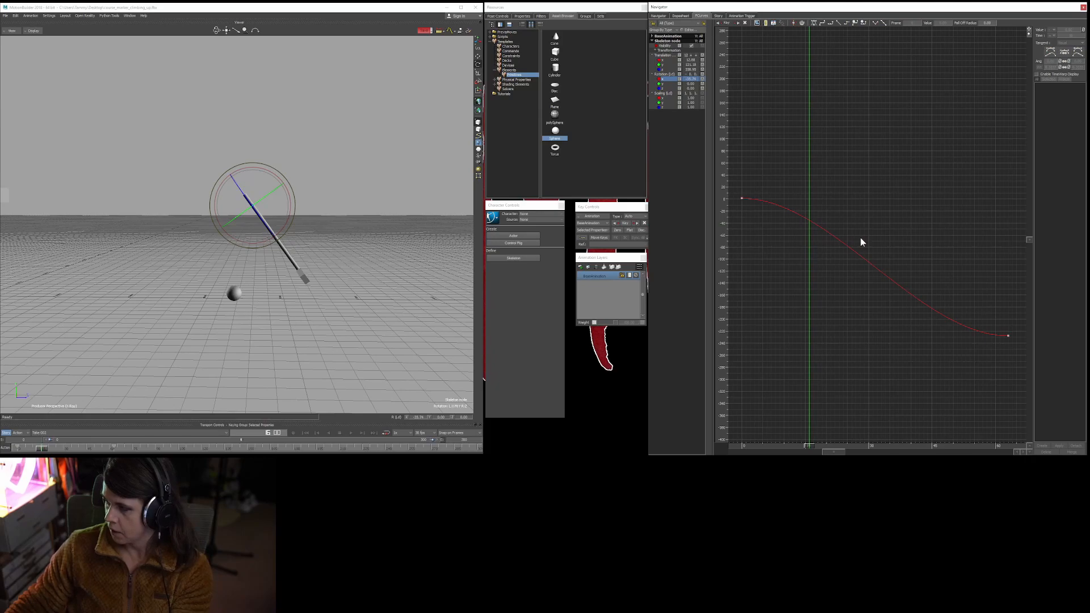
# Try out seven extra keys along the X rotation curve and delete them all again.
pyautogui.keyDown('ctrl'); pyautogui.click(786, 211); pyautogui.keyUp('ctrl')
pyautogui.keyDown('ctrl'); pyautogui.click(800, 231); pyautogui.keyUp('ctrl')
pyautogui.keyDown('ctrl'); pyautogui.click(827, 228); pyautogui.keyUp('ctrl')
pyautogui.keyDown('ctrl'); pyautogui.click(841, 259); pyautogui.keyUp('ctrl')
pyautogui.keyDown('ctrl'); pyautogui.click(864, 307); pyautogui.keyUp('ctrl')
pyautogui.keyDown('ctrl'); pyautogui.click(917, 293); pyautogui.keyUp('ctrl')
pyautogui.keyDown('ctrl'); pyautogui.click(941, 329); pyautogui.keyUp('ctrl')
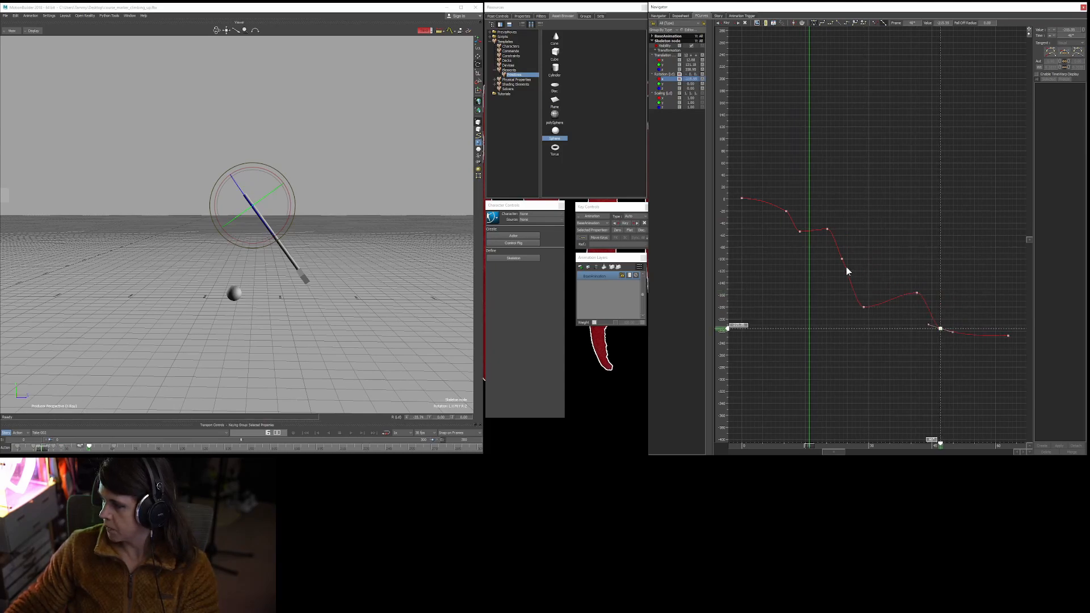
pyautogui.moveTo(840, 260); pyautogui.dragTo(853, 300)
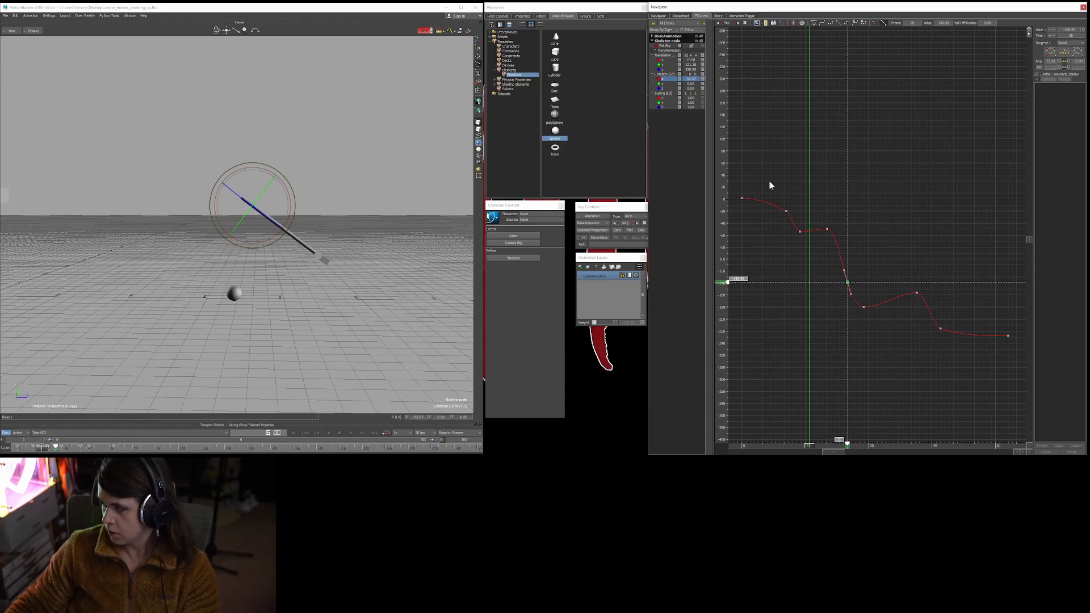
pyautogui.moveTo(769, 181); pyautogui.dragTo(954, 350)
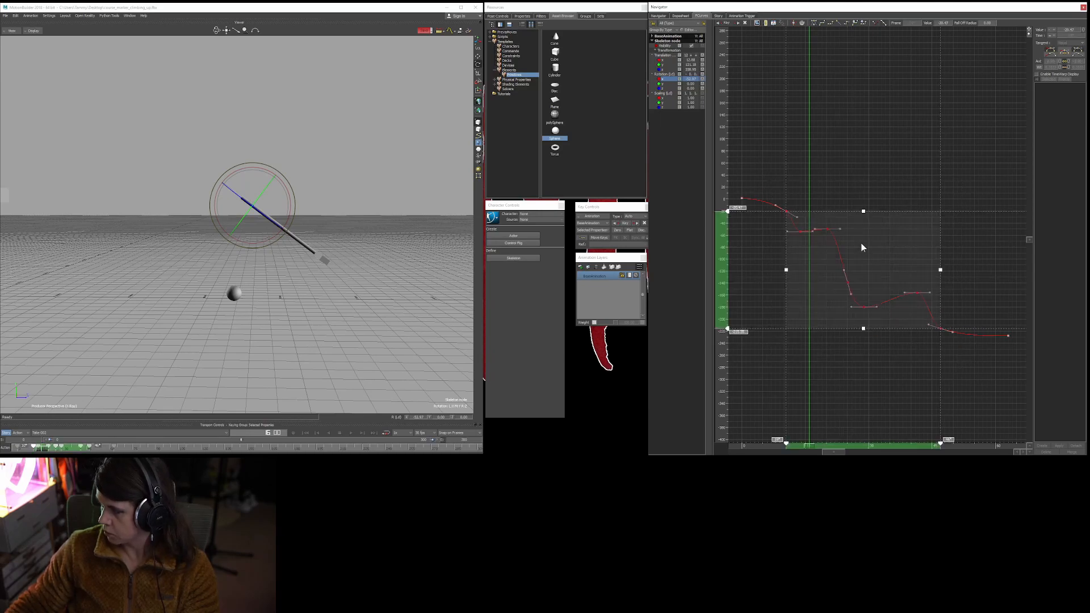
pyautogui.press('Delete')
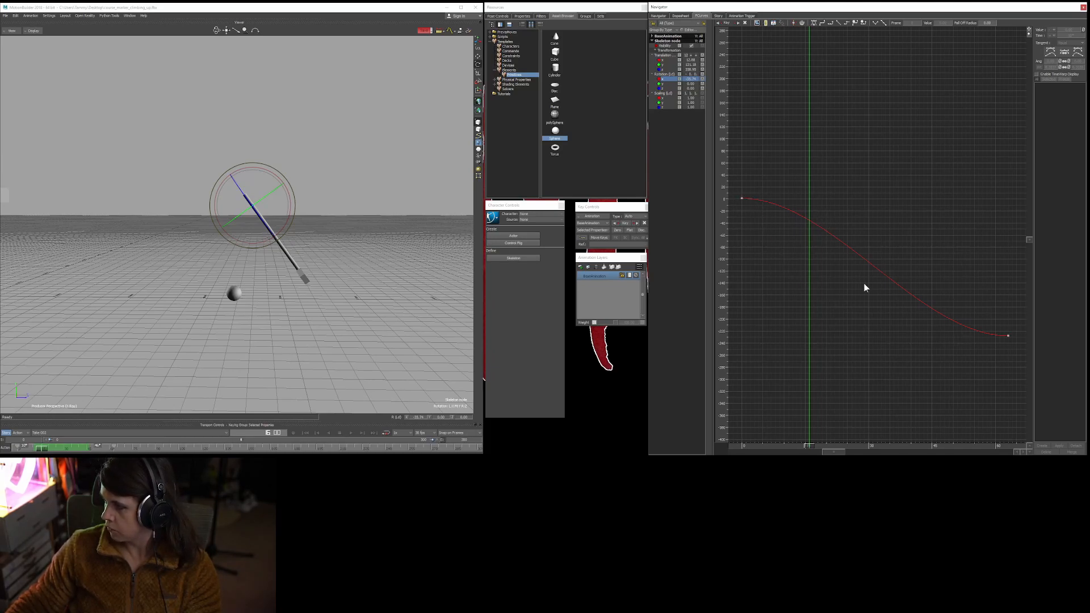
# Add an X rotation key at about frame 16, lower it to about -113 degrees, and play back the swing.
pyautogui.moveTo(810, 226); pyautogui.dragTo(823, 278)
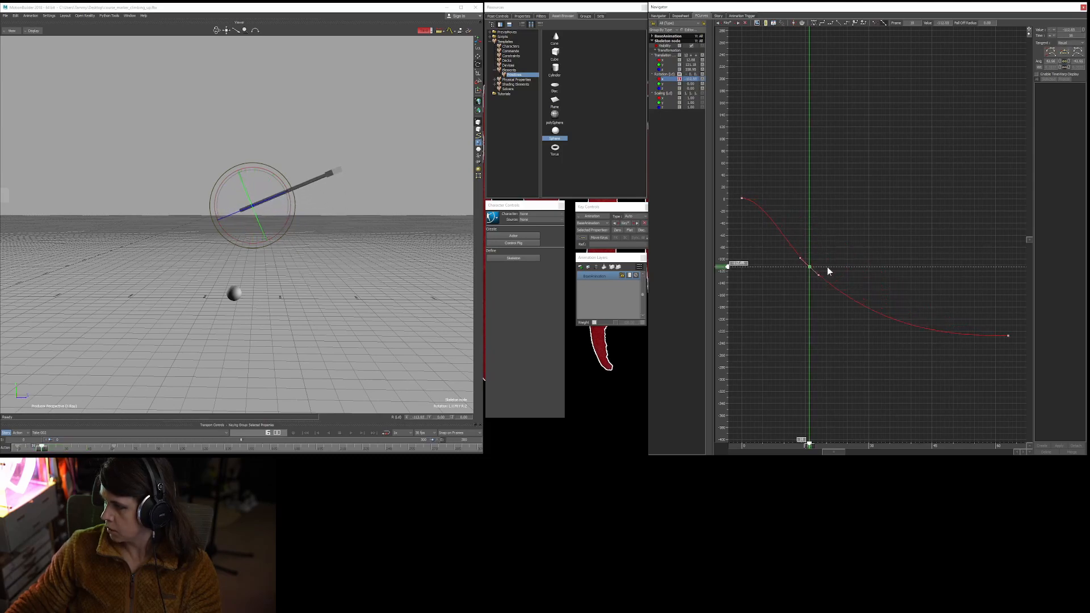
pyautogui.press('Home')
pyautogui.hotkey('ctrl', 'space')
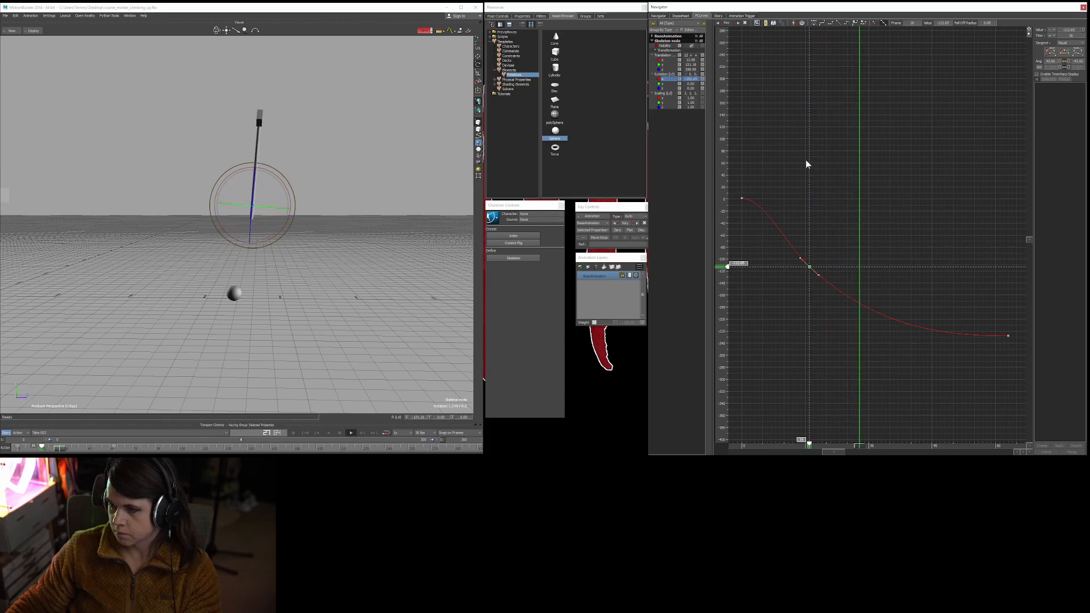
pyautogui.press('Home')
# Move the middle X rotation key to about -150 degrees at frame 15 and play back the faster swing.
pyautogui.moveTo(809, 267); pyautogui.dragTo(805, 289)
pyautogui.hotkey('ctrl', 'space')
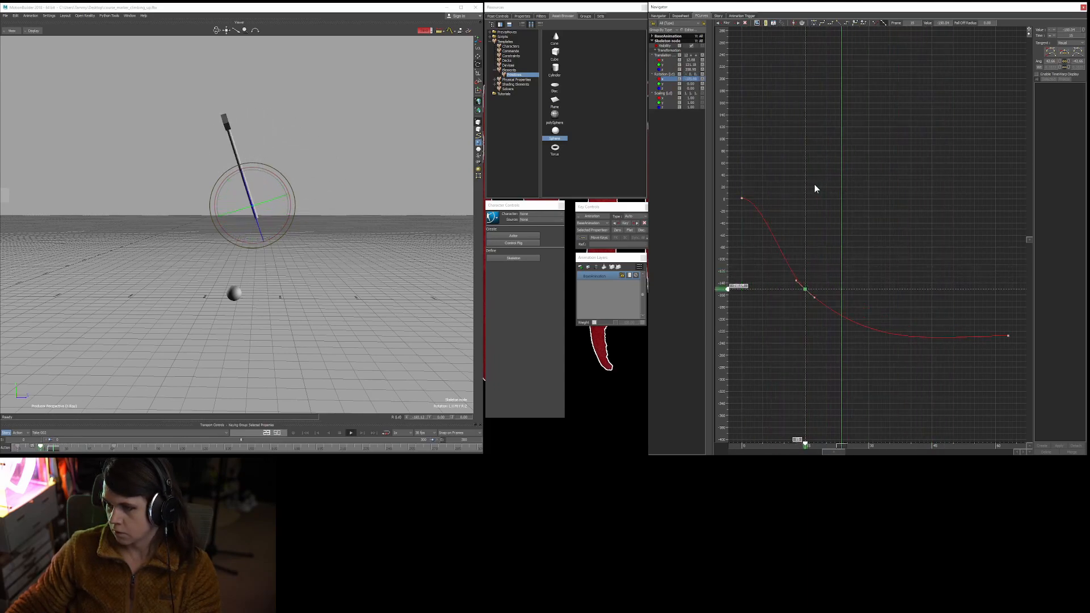
pyautogui.hotkey('ctrl', 'space')
pyautogui.press('Home')
pyautogui.press('a')
pyautogui.moveTo(869, 269)
pyautogui.keyDown('shift'); pyautogui.mouseDown()
pyautogui.moveTo(900, 234)
pyautogui.moveTo(881, 299)
pyautogui.moveTo(879, 278)
pyautogui.mouseUp(); pyautogui.keyUp('shift')
pyautogui.keyDown('shift'); pyautogui.moveTo(887, 223); pyautogui.dragTo(909, 217); pyautogui.keyUp('shift')
pyautogui.hotkey('ctrl', 'space')
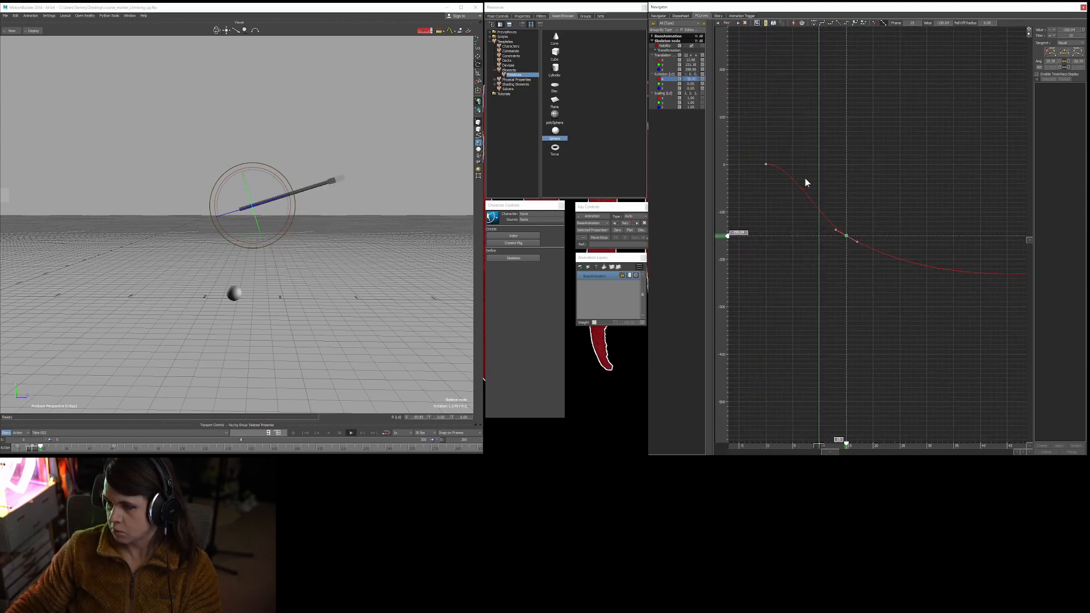
pyautogui.hotkey('ctrl', 'space')
pyautogui.press('Home')
# Move the middle X rotation key earlier to about frame 13 and play back the swing.
pyautogui.click(887, 191)
pyautogui.keyDown('shift'); pyautogui.moveTo(887, 194); pyautogui.dragTo(838, 235); pyautogui.keyUp('shift')
pyautogui.click(845, 233)
pyautogui.hotkey('ctrl', 'space')
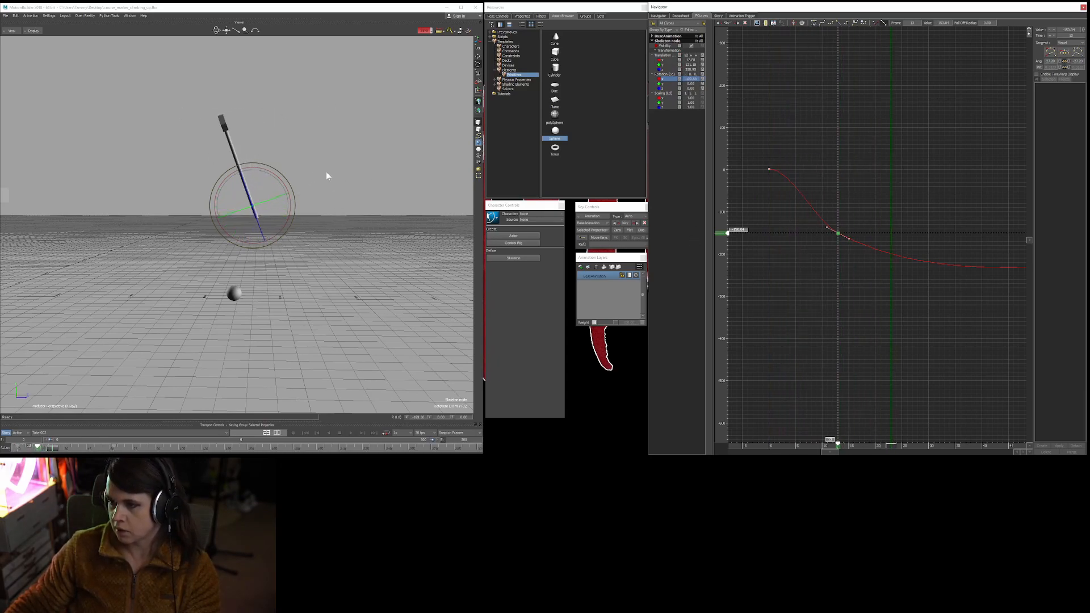
# Add an X rotation key at frame 20 with a value of about -214 degrees.
pyautogui.hotkey('ctrl', 'Left')
pyautogui.keyDown('ctrl'); pyautogui.moveTo(897, 230); pyautogui.dragTo(868, 258); pyautogui.keyUp('ctrl')
pyautogui.click(870, 256)
pyautogui.press('k')
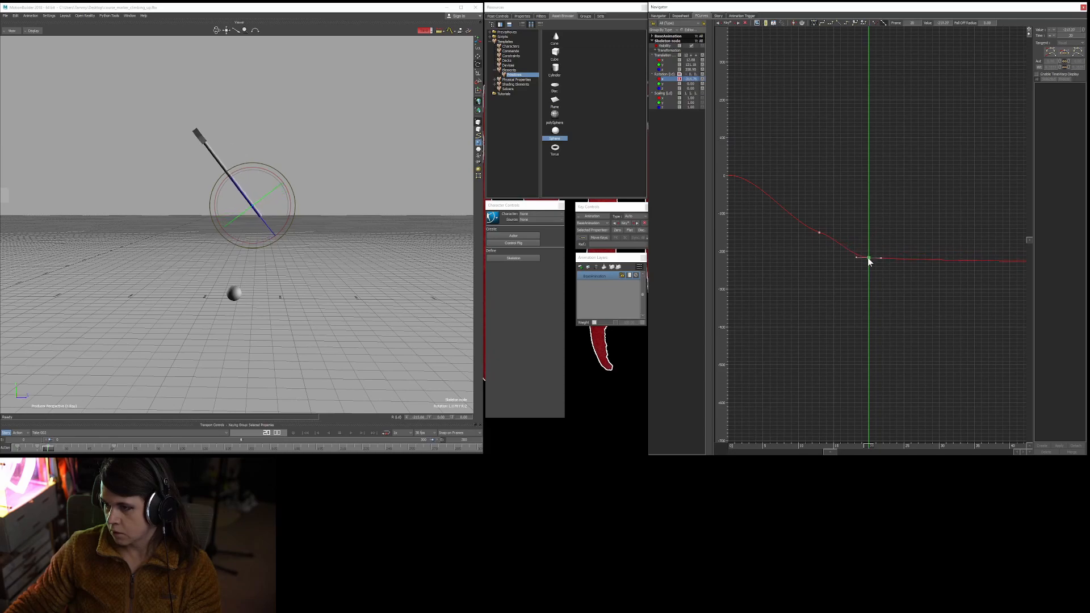
# Add an X rotation key at about frame 28 near -222 degrees and raise the frame 20 key to about -208.
pyautogui.click(819, 233)
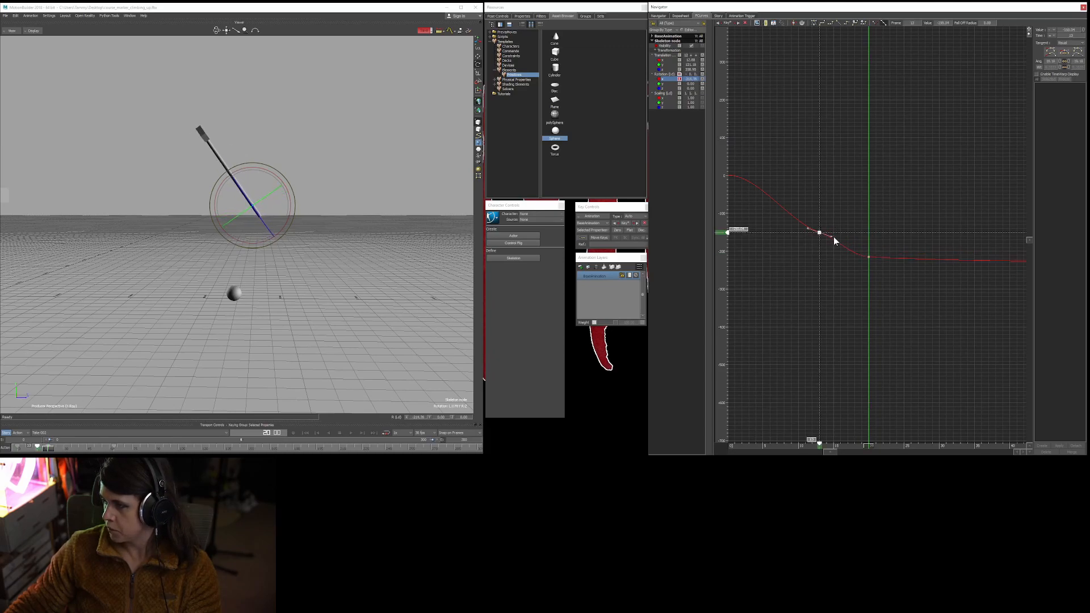
pyautogui.keyDown('ctrl'); pyautogui.moveTo(834, 243); pyautogui.dragTo(775, 131); pyautogui.keyUp('ctrl')
pyautogui.keyDown('ctrl'); pyautogui.moveTo(880, 282); pyautogui.dragTo(901, 234); pyautogui.keyUp('ctrl')
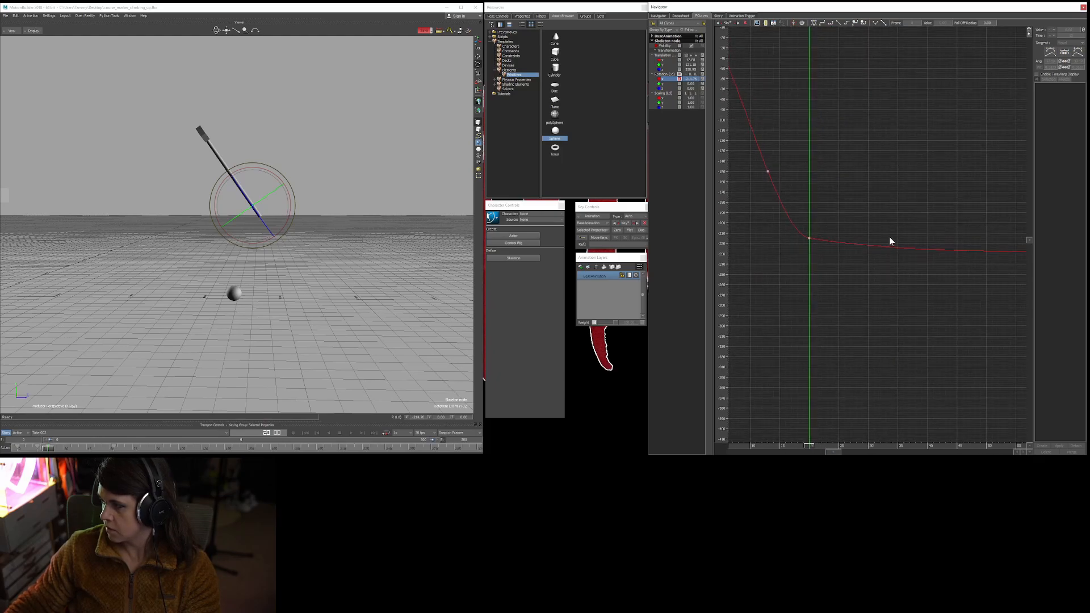
pyautogui.keyDown('ctrl'); pyautogui.click(858, 246); pyautogui.keyUp('ctrl')
pyautogui.moveTo(810, 239); pyautogui.dragTo(809, 233)
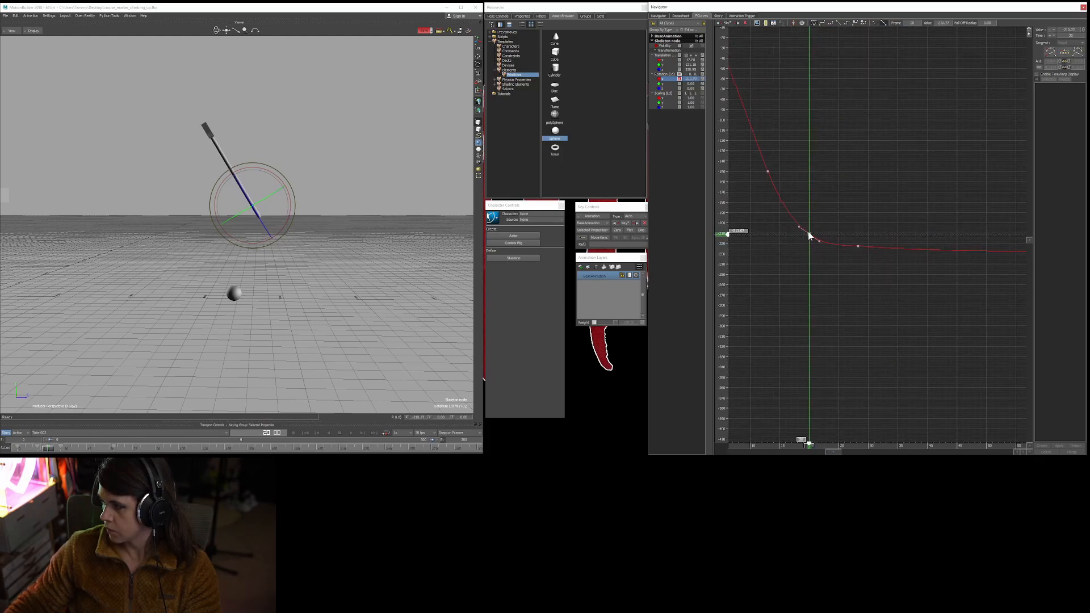
pyautogui.click(859, 246)
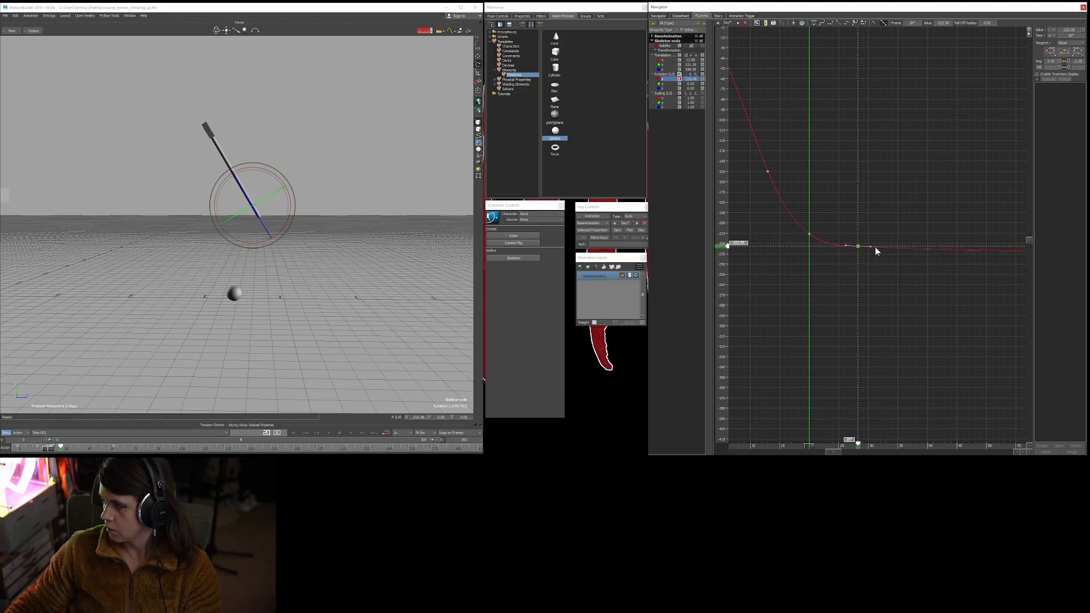
pyautogui.moveTo(809, 234); pyautogui.dragTo(809, 231)
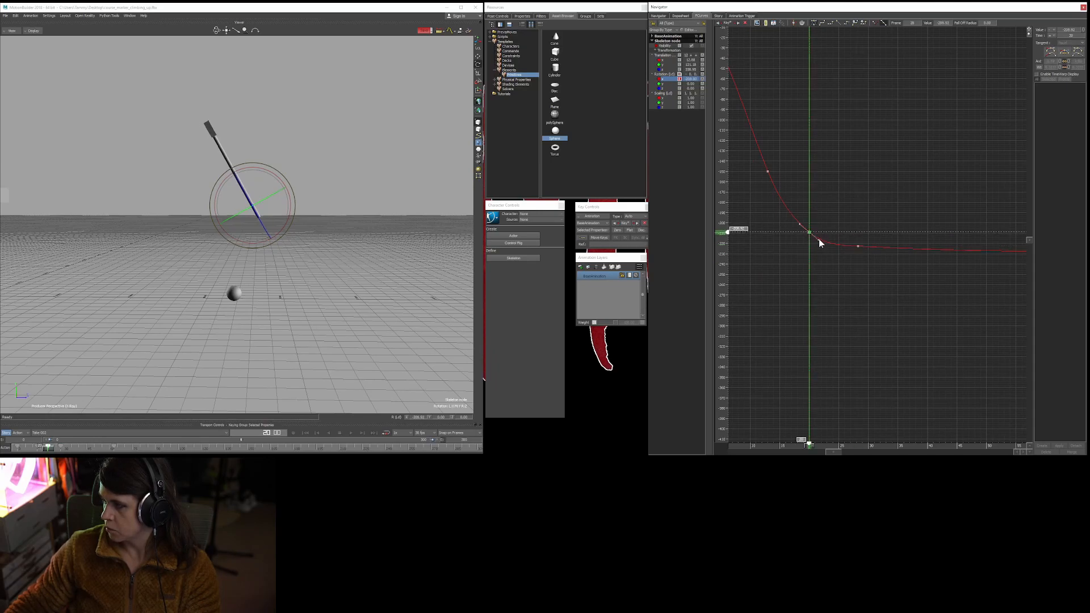
# Play back the club's swing with the eased-out rotation curve and return to the first frame.
pyautogui.click(885, 179)
pyautogui.keyDown('ctrl'); pyautogui.moveTo(885, 179); pyautogui.dragTo(778, 293); pyautogui.keyUp('ctrl')
pyautogui.press('Home')
pyautogui.hotkey('ctrl', 'space')
pyautogui.press('Home')
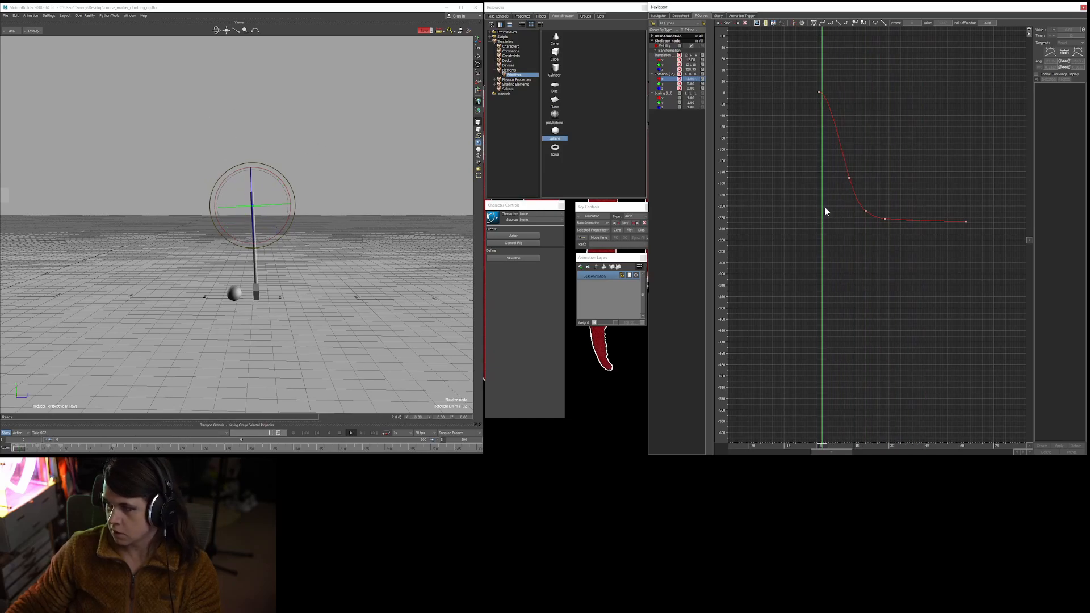
pyautogui.hotkey('ctrl', 'space')
pyautogui.press('Home')
# Raise the three middle X rotation keys slightly to about -145, -204 and -221 degrees to smooth the ease-out.
pyautogui.keyDown('ctrl'); pyautogui.moveTo(861, 211); pyautogui.dragTo(971, 151); pyautogui.keyUp('ctrl')
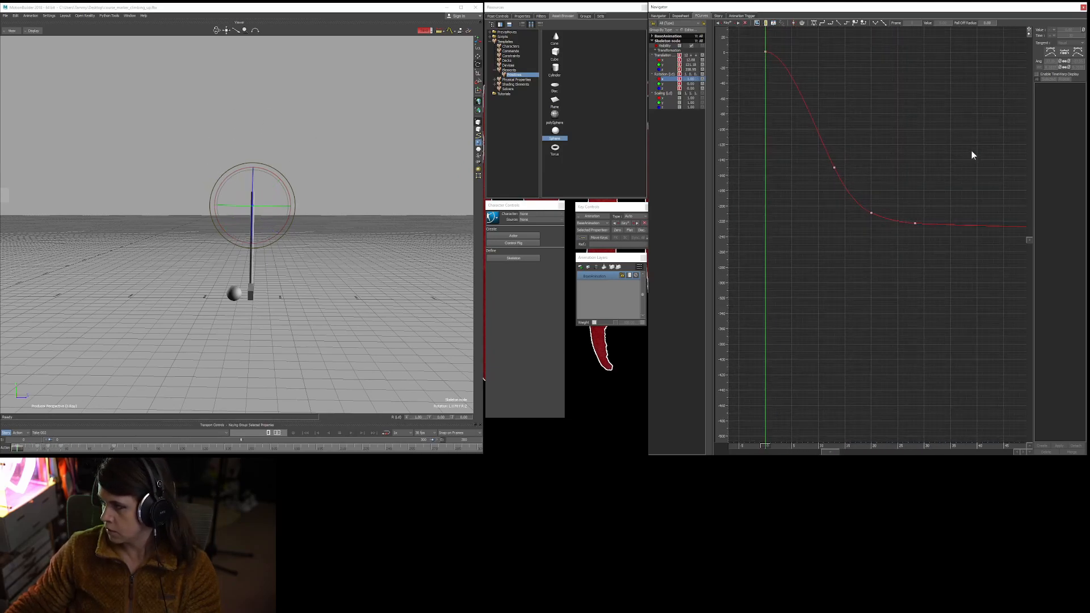
pyautogui.moveTo(871, 213); pyautogui.dragTo(871, 209)
pyautogui.keyDown('ctrl'); pyautogui.click(834, 164); pyautogui.keyUp('ctrl')
pyautogui.keyDown('ctrl'); pyautogui.click(914, 221); pyautogui.keyUp('ctrl')
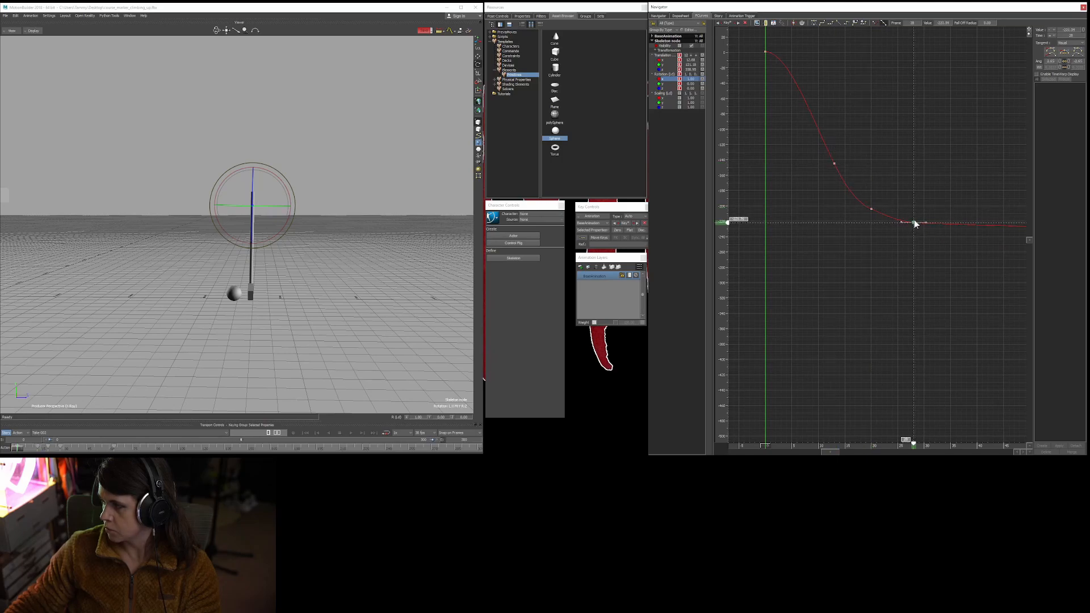
# Play back the smoothed club swing and view it from a slightly lower angle.
pyautogui.press('space')
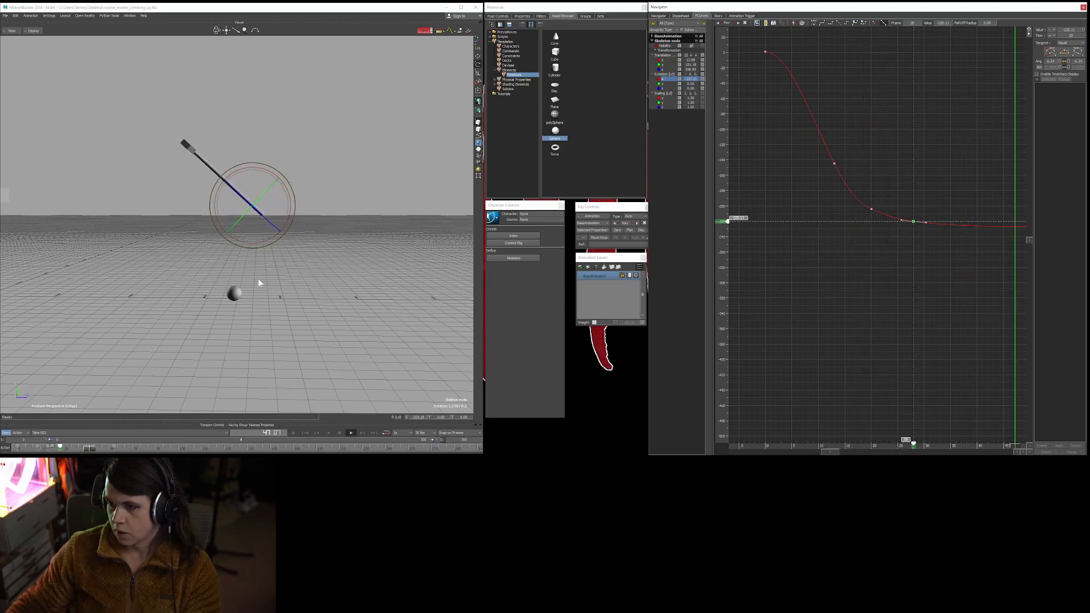
pyautogui.moveTo(258, 272)
pyautogui.keyDown('ctrl'); pyautogui.keyDown('shift'); pyautogui.mouseDown()
pyautogui.moveTo(273, 309)
pyautogui.moveTo(271, 268)
pyautogui.mouseUp(); pyautogui.keyUp('shift'); pyautogui.keyUp('ctrl')
pyautogui.press('space')
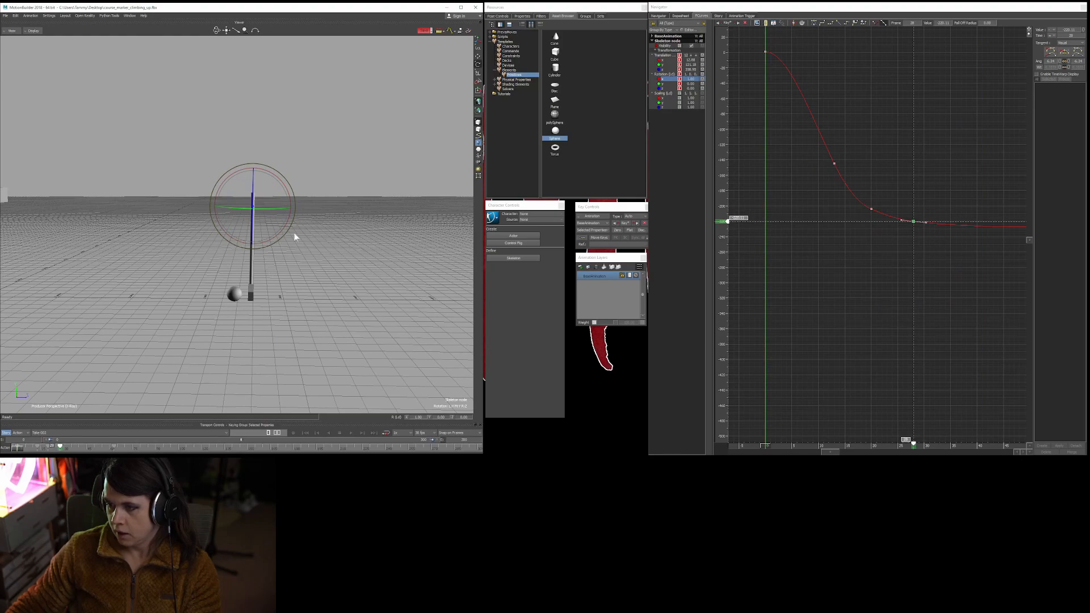
# Display the club's translation curves and play back the swing.
pyautogui.press('space')
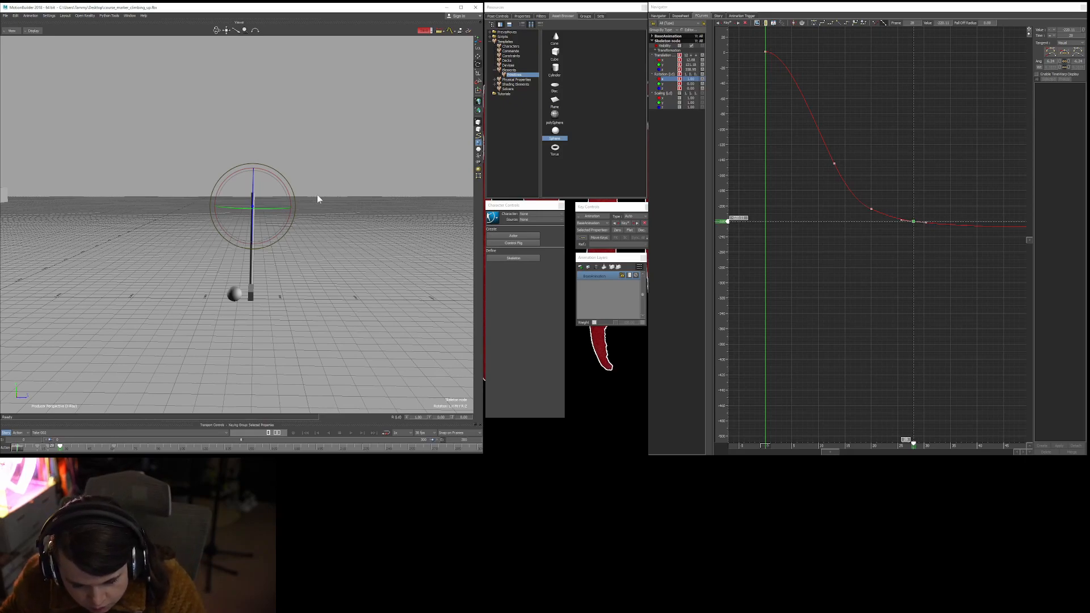
pyautogui.press('space')
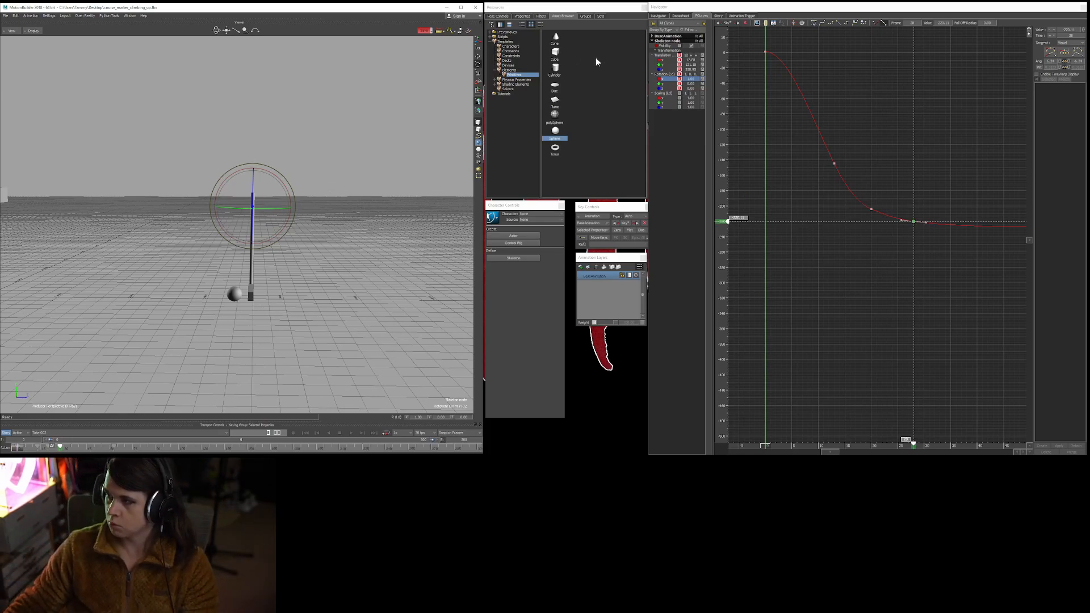
pyautogui.click(663, 55)
pyautogui.keyDown('shift'); pyautogui.moveTo(812, 115); pyautogui.dragTo(851, 297); pyautogui.keyUp('shift')
pyautogui.keyDown('ctrl'); pyautogui.moveTo(913, 227); pyautogui.dragTo(847, 252); pyautogui.keyUp('ctrl')
pyautogui.hotkey('ctrl', 'space')
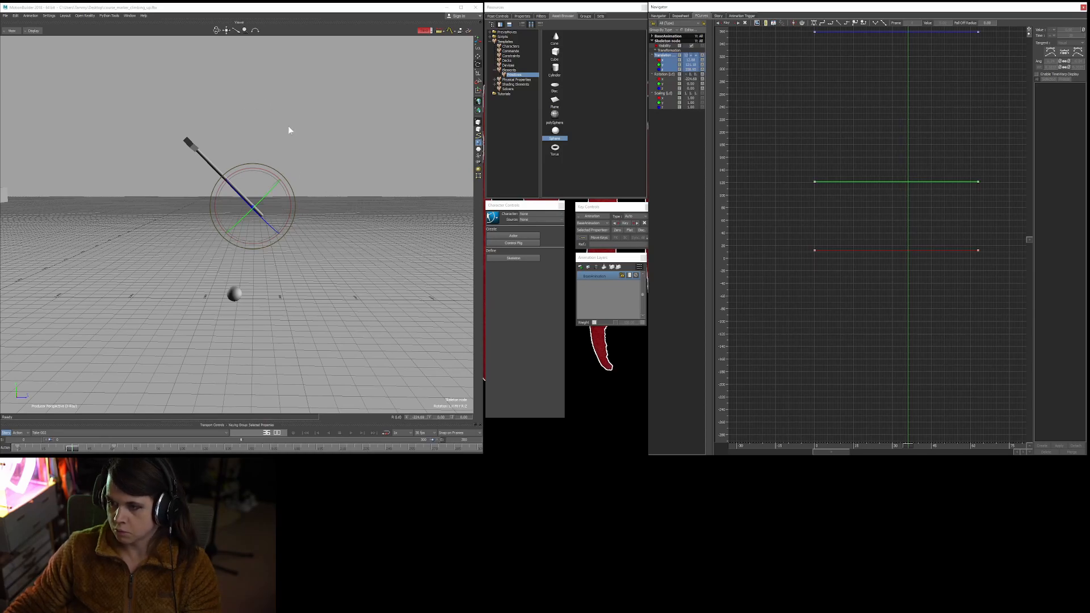
# Move the club up and back at its last keyed frame and key its translation at about Y 245 and Z 310.
pyautogui.press('t')
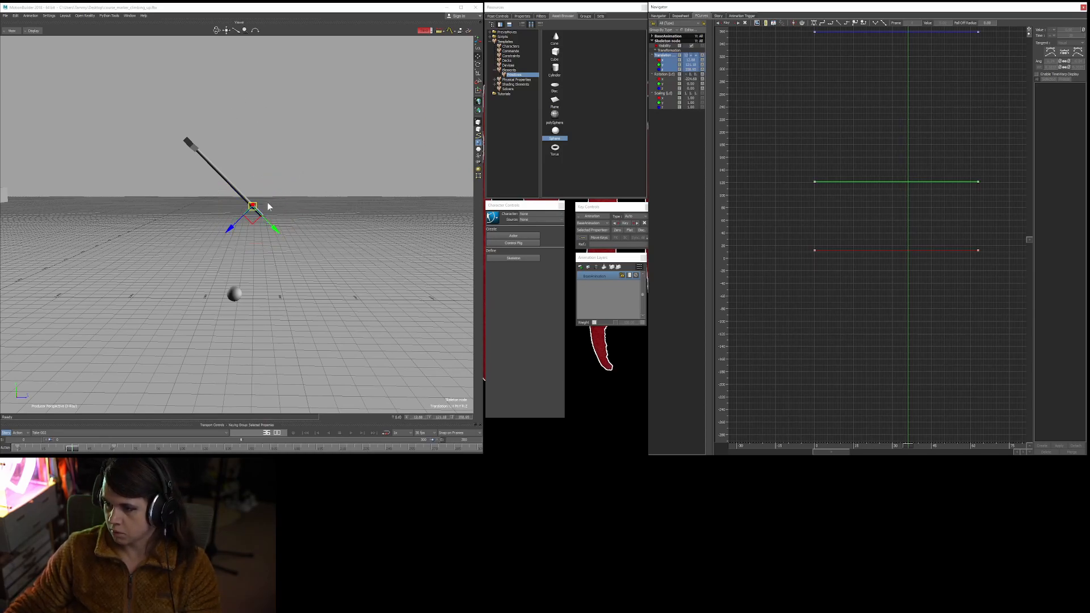
pyautogui.press('a')
pyautogui.keyDown('shift'); pyautogui.moveTo(892, 158); pyautogui.dragTo(893, 183); pyautogui.keyUp('shift')
pyautogui.hotkey('alt', 'Right')
pyautogui.moveTo(253, 209); pyautogui.dragTo(215, 113)
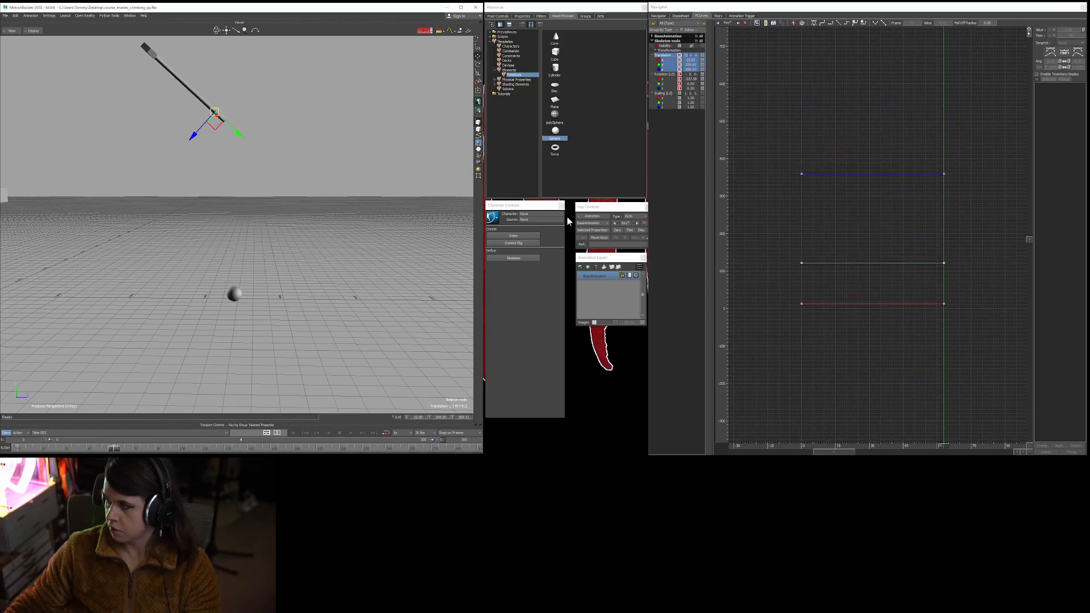
pyautogui.press('k')
# Raise the club and shift it away from the stairs at about frame 13, keying it near Y 180 and Z 425.
pyautogui.keyDown('ctrl'); pyautogui.moveTo(897, 162); pyautogui.dragTo(878, 244); pyautogui.keyUp('ctrl')
pyautogui.hotkey('ctrl', 'Home')
pyautogui.hotkey('ctrl', 'space')
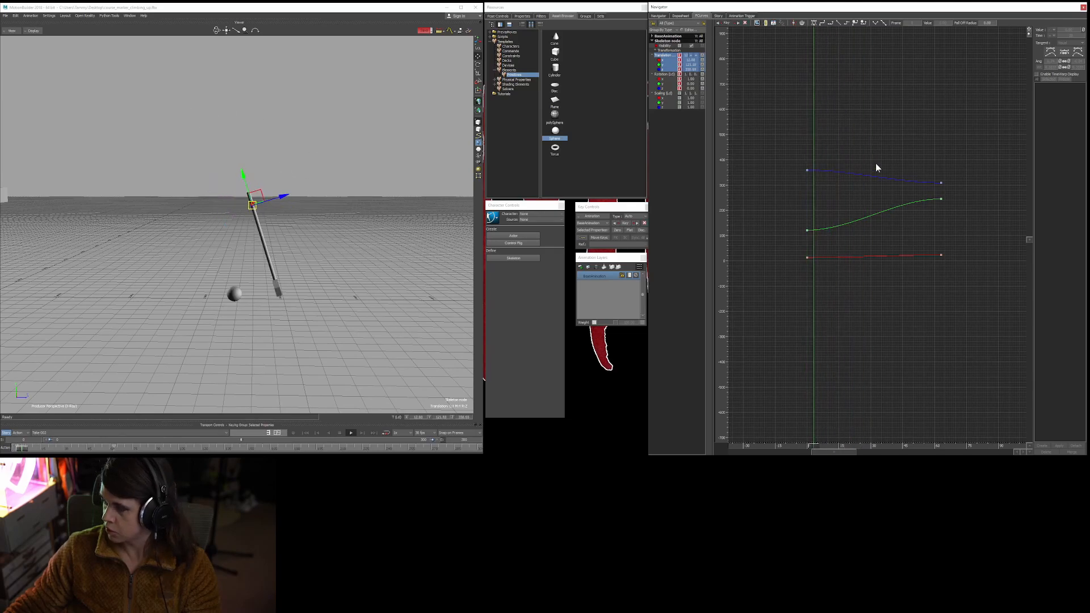
pyautogui.keyDown('ctrl'); pyautogui.moveTo(873, 214); pyautogui.dragTo(839, 177); pyautogui.keyUp('ctrl')
pyautogui.hotkey('ctrl', 'space')
pyautogui.hotkey('ctrl', 'space')
pyautogui.moveTo(238, 199); pyautogui.dragTo(295, 165)
pyautogui.press('k')
# Play back the swing from the first frame to check the added mid-swing position.
pyautogui.keyDown('ctrl'); pyautogui.moveTo(824, 168); pyautogui.dragTo(832, 169); pyautogui.keyUp('ctrl')
pyautogui.hotkey('ctrl', 'Home')
pyautogui.hotkey('ctrl', 'space')
pyautogui.hotkey('ctrl', 'space')
pyautogui.hotkey('ctrl', 'Left')
pyautogui.hotkey('ctrl', 'space')
pyautogui.hotkey('ctrl', 'space')
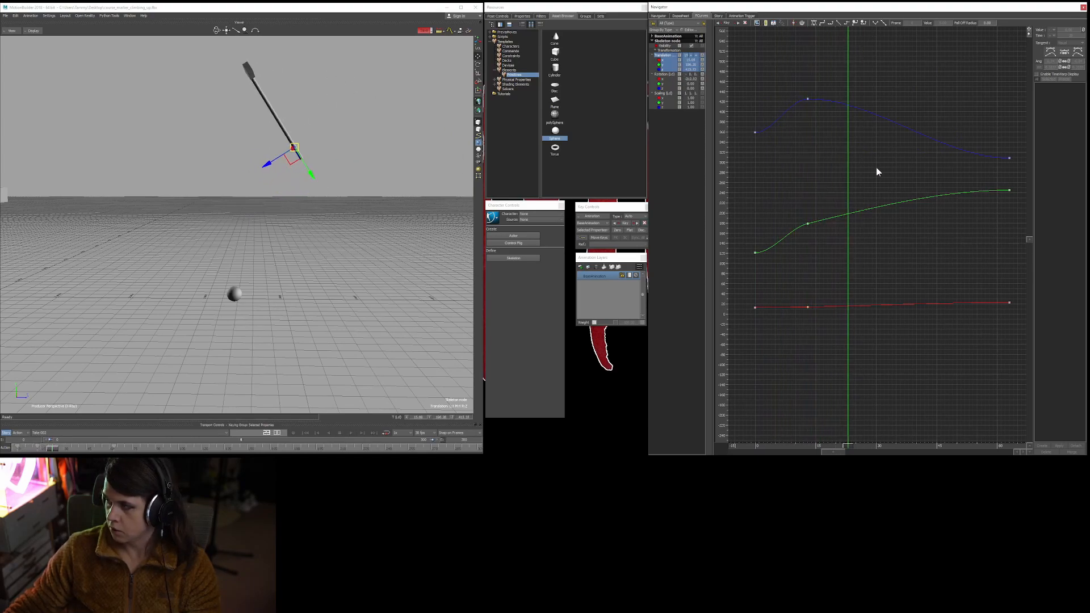
# Add a Z translation key at about frame 24 near 343 and a Y translation key at about frame 23 near 230.
pyautogui.keyDown('ctrl'); pyautogui.moveTo(904, 138); pyautogui.dragTo(912, 138); pyautogui.keyUp('ctrl')
pyautogui.press('i')
pyautogui.moveTo(827, 102); pyautogui.dragTo(849, 155)
pyautogui.press('i')
pyautogui.moveTo(810, 204); pyautogui.dragTo(811, 187)
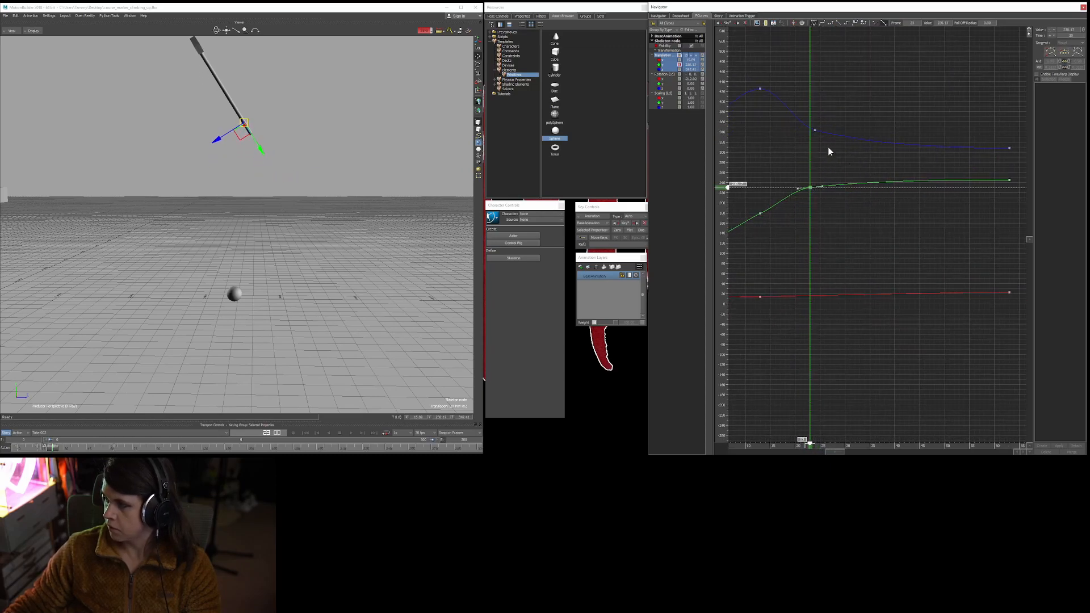
# Play back the swing and add a Z translation key at about frame 5 near 400.
pyautogui.press('space')
pyautogui.press('Home')
pyautogui.keyDown('shift'); pyautogui.moveTo(788, 157); pyautogui.dragTo(856, 163); pyautogui.keyUp('shift')
pyautogui.keyDown('ctrl'); pyautogui.moveTo(801, 211); pyautogui.dragTo(877, 223); pyautogui.keyUp('ctrl')
pyautogui.click(863, 233)
pyautogui.keyDown('shift'); pyautogui.moveTo(833, 148); pyautogui.dragTo(831, 333); pyautogui.keyUp('shift')
pyautogui.keyDown('ctrl'); pyautogui.moveTo(830, 332); pyautogui.dragTo(792, 127); pyautogui.keyUp('ctrl')
pyautogui.keyDown('ctrl'); pyautogui.moveTo(809, 235); pyautogui.dragTo(870, 260); pyautogui.keyUp('ctrl')
pyautogui.moveTo(803, 244); pyautogui.dragTo(797, 228)
# Tilt the tangent of the frame 13 Z translation key slightly downward and play back the swing.
pyautogui.click(867, 202)
pyautogui.click(888, 205)
pyautogui.click(868, 201)
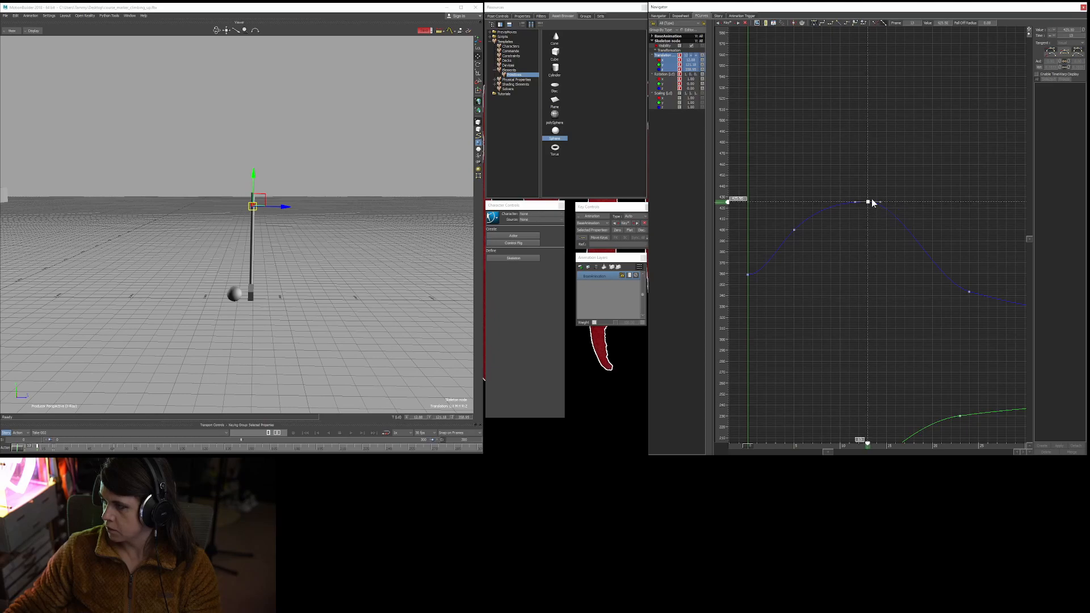
pyautogui.moveTo(881, 205); pyautogui.dragTo(887, 204)
pyautogui.press('space')
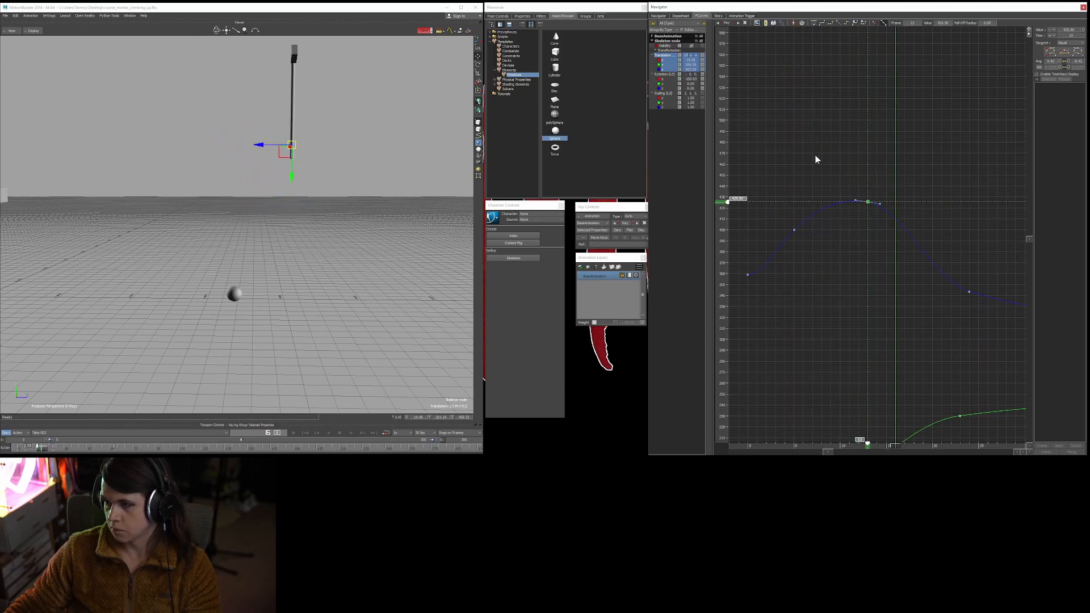
pyautogui.hotkey('ctrl', 'Right')
pyautogui.hotkey('ctrl', 'Right')
pyautogui.hotkey('ctrl', 'Right')
# Retime the middle Z translation keys to about frames 4, 10 and 19, and add one at frame 25 near 295.
pyautogui.keyDown('shift'); pyautogui.moveTo(886, 247); pyautogui.dragTo(841, 160); pyautogui.keyUp('shift')
pyautogui.keyDown('ctrl'); pyautogui.moveTo(856, 204); pyautogui.dragTo(921, 244); pyautogui.keyUp('ctrl')
pyautogui.moveTo(813, 194); pyautogui.dragTo(803, 195)
pyautogui.moveTo(888, 180); pyautogui.dragTo(861, 180)
pyautogui.moveTo(992, 229); pyautogui.dragTo(1003, 259)
pyautogui.hotkey('ctrl', 'Home')
pyautogui.hotkey('ctrl', 'space')
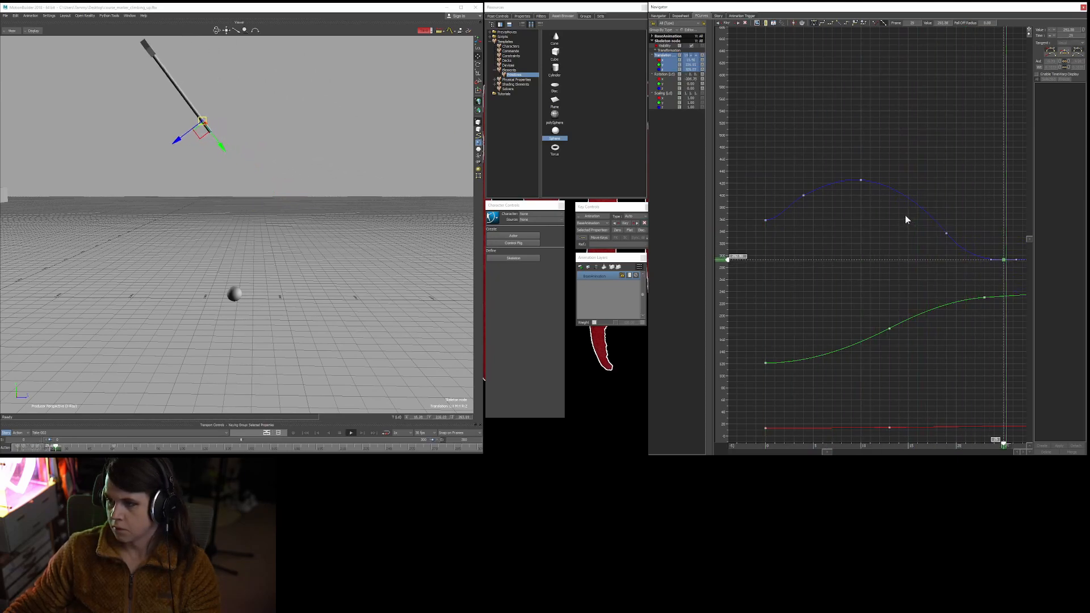
pyautogui.hotkey('ctrl', 'Home')
pyautogui.hotkey('ctrl', 'space')
# Lower the frame 10 Z translation key to about 413 and move the frame 19 key to about frame 17 near 324.
pyautogui.keyDown('shift'); pyautogui.moveTo(890, 299); pyautogui.dragTo(851, 291); pyautogui.keyUp('shift')
pyautogui.moveTo(847, 184); pyautogui.dragTo(847, 189)
pyautogui.moveTo(924, 221); pyautogui.dragTo(906, 226)
pyautogui.press('Home')
pyautogui.hotkey('ctrl', 'space')
pyautogui.press('Home')
pyautogui.hotkey('ctrl', 'space')
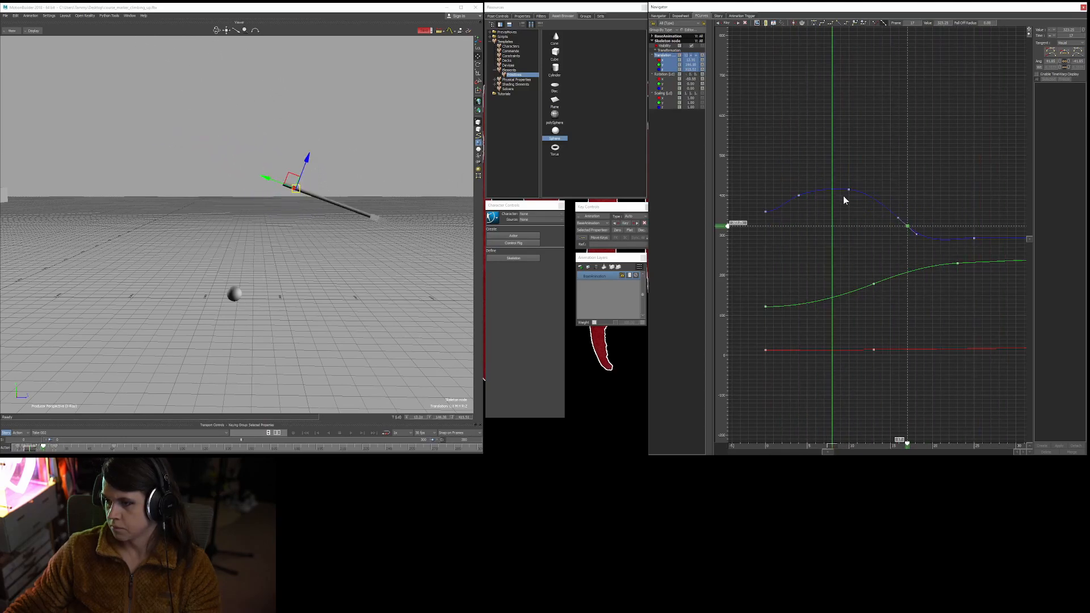
# Move the frame 13 Y translation key to about frame 10, and the Z keys after the peak to about frames 19 and 31.
pyautogui.moveTo(873, 283); pyautogui.dragTo(848, 280)
pyautogui.hotkey('ctrl', 'space')
pyautogui.hotkey('ctrl', 'space')
pyautogui.keyDown('shift'); pyautogui.moveTo(921, 278); pyautogui.dragTo(952, 254); pyautogui.keyUp('shift')
pyautogui.click(834, 244)
pyautogui.hotkey('ctrl', 'space')
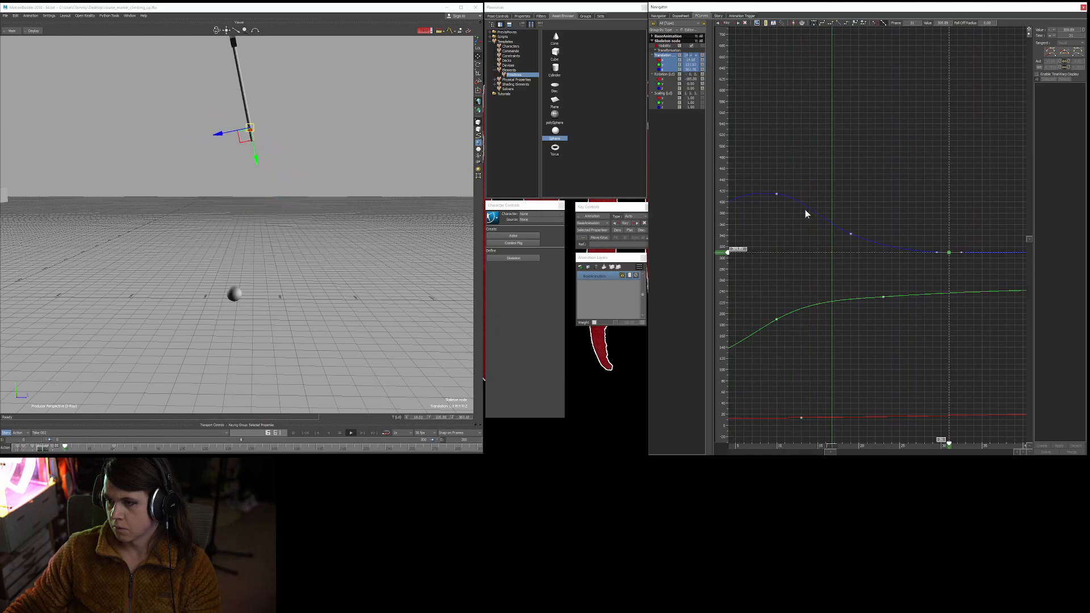
# Lower the Z translation keys at frames 4 and 10 to about 389 and 407, and play back the swing.
pyautogui.hotkey('ctrl', 'Home')
pyautogui.keyDown('shift'); pyautogui.moveTo(799, 258); pyautogui.dragTo(854, 108); pyautogui.keyUp('shift')
pyautogui.moveTo(797, 184); pyautogui.dragTo(797, 195)
pyautogui.click(857, 173)
pyautogui.moveTo(858, 176); pyautogui.dragTo(855, 178)
pyautogui.press('space')
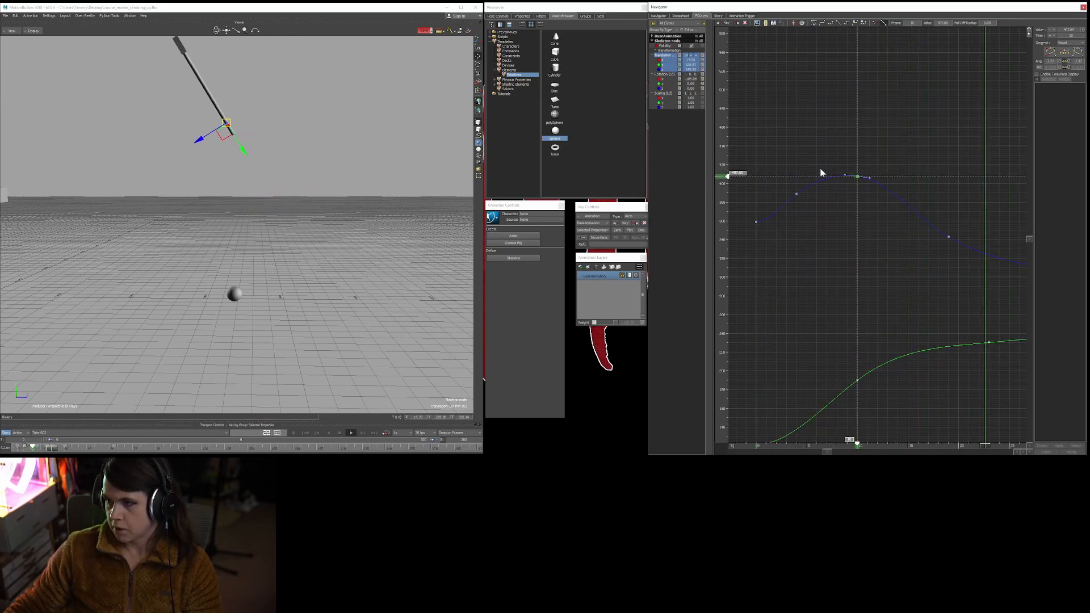
# Raise the Y translation key near frame 23 to about 241 and review the swing from a slightly different angle.
pyautogui.keyDown('ctrl'); pyautogui.keyDown('shift'); pyautogui.moveTo(352, 210); pyautogui.dragTo(346, 271); pyautogui.keyUp('shift'); pyautogui.keyUp('ctrl')
pyautogui.keyDown('shift'); pyautogui.moveTo(856, 299); pyautogui.dragTo(850, 208); pyautogui.keyUp('shift')
pyautogui.keyDown('shift'); pyautogui.moveTo(850, 208); pyautogui.dragTo(830, 205); pyautogui.keyUp('shift')
pyautogui.keyDown('shift'); pyautogui.moveTo(902, 226); pyautogui.dragTo(862, 240); pyautogui.keyUp('shift')
pyautogui.keyDown('ctrl'); pyautogui.moveTo(815, 284); pyautogui.dragTo(903, 268); pyautogui.keyUp('ctrl')
pyautogui.press('space')
pyautogui.press('Home')
pyautogui.keyDown('ctrl'); pyautogui.keyDown('shift'); pyautogui.moveTo(375, 310); pyautogui.dragTo(364, 279); pyautogui.keyUp('shift'); pyautogui.keyUp('ctrl')
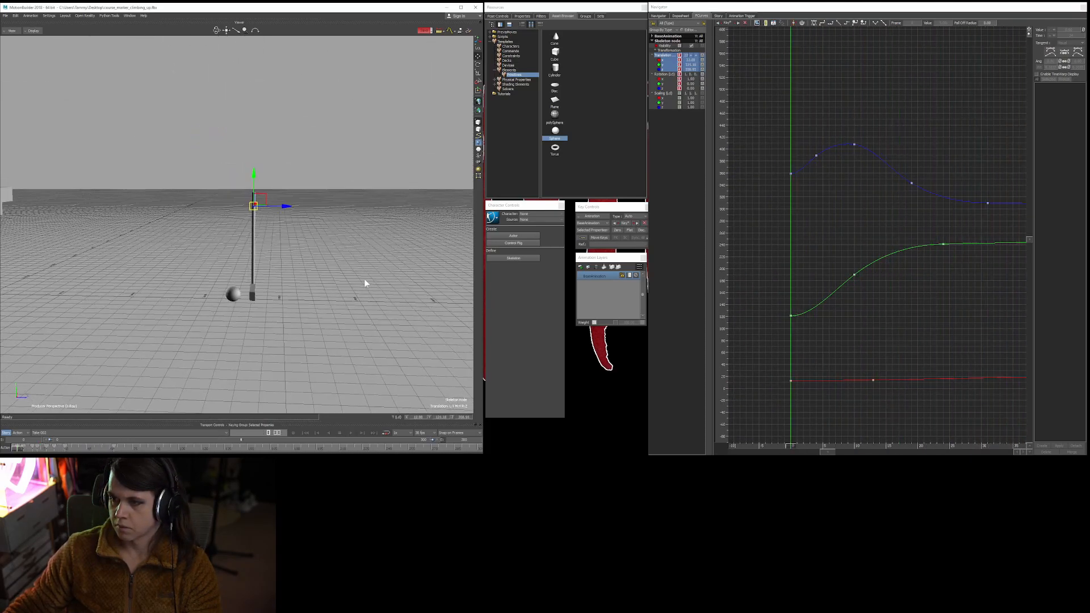
# Play back the swing repeatedly to check how the translation settles near the Z key at frame 31.
pyautogui.press('space')
pyautogui.keyDown('shift'); pyautogui.moveTo(979, 228); pyautogui.dragTo(783, 263); pyautogui.keyUp('shift')
pyautogui.keyDown('ctrl'); pyautogui.moveTo(817, 242); pyautogui.dragTo(814, 209); pyautogui.keyUp('ctrl')
pyautogui.moveTo(806, 210); pyautogui.dragTo(797, 211, button='middle')
pyautogui.press('space')
pyautogui.press('space')
pyautogui.middleClick(796, 218)
pyautogui.press('space')
pyautogui.press('space')
# Lower the final Z translation key to about 300 and play back the swing.
pyautogui.press('End')
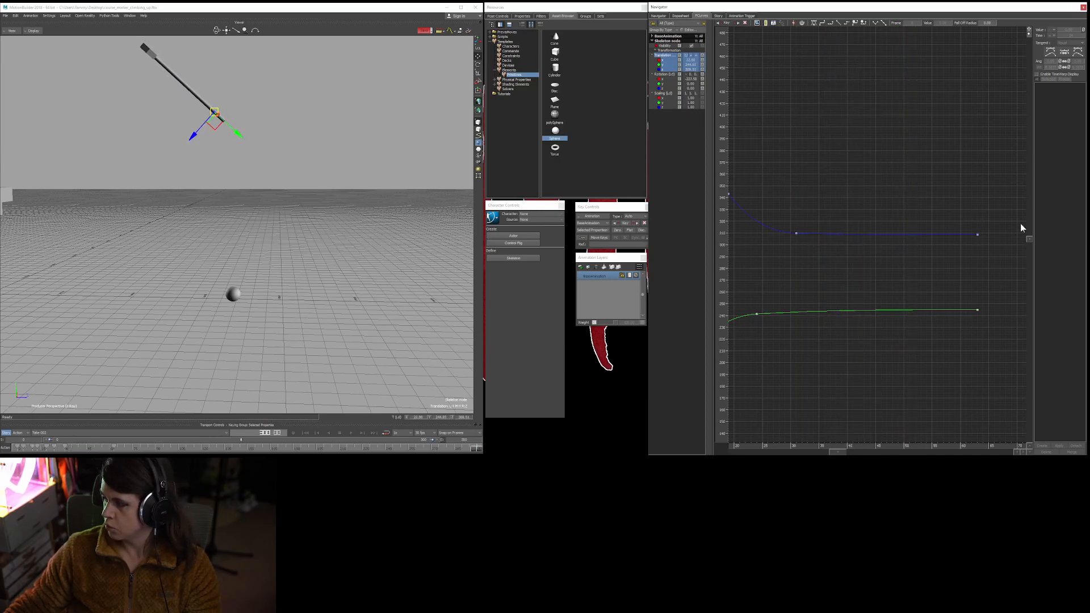
pyautogui.middleClick(977, 237)
pyautogui.moveTo(977, 237); pyautogui.dragTo(976, 246)
pyautogui.press('space')
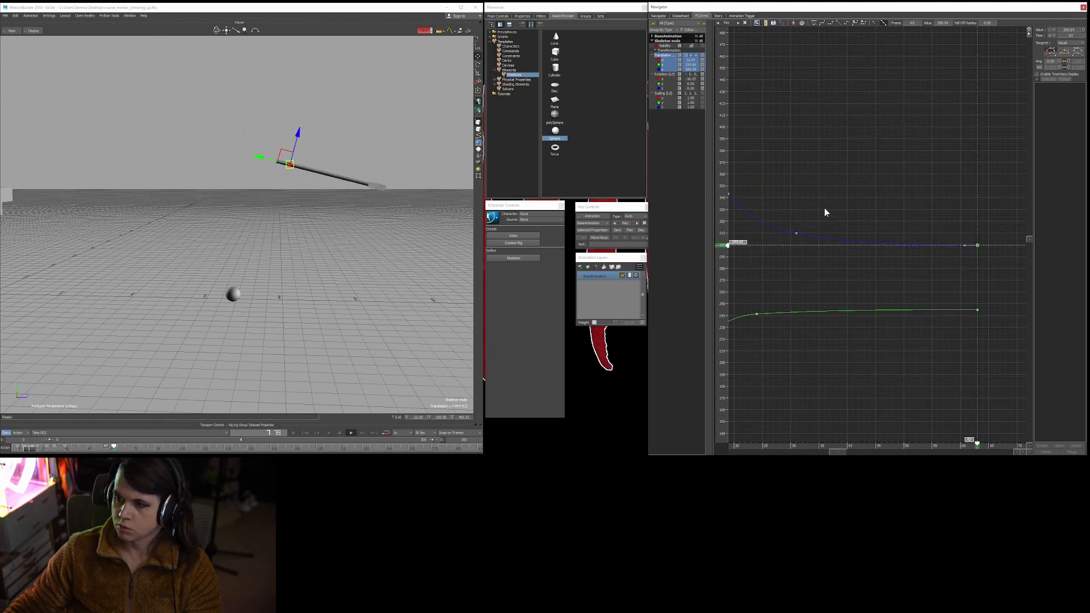
# Deselect the club, review its swing from different camera angles and return to the first frame.
pyautogui.moveTo(339, 247)
pyautogui.keyDown('ctrl'); pyautogui.keyDown('shift'); pyautogui.mouseDown()
pyautogui.moveTo(297, 243)
pyautogui.moveTo(399, 239)
pyautogui.moveTo(356, 248)
pyautogui.moveTo(338, 237)
pyautogui.mouseUp(); pyautogui.keyUp('shift'); pyautogui.keyUp('ctrl')
pyautogui.click(296, 243)
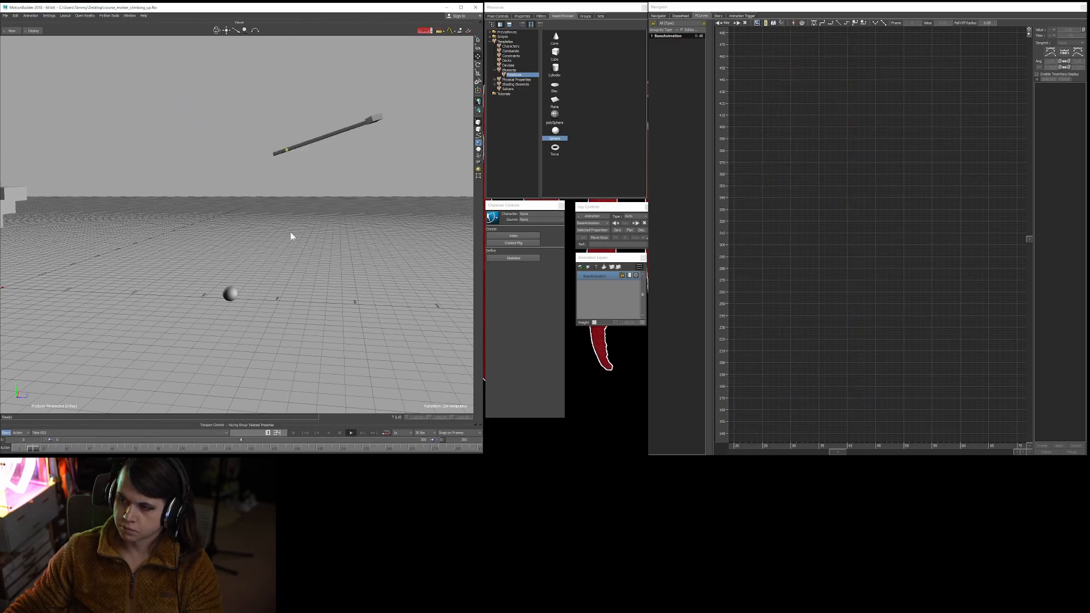
pyautogui.moveTo(295, 237)
pyautogui.keyDown('ctrl'); pyautogui.keyDown('shift'); pyautogui.mouseDown()
pyautogui.moveTo(260, 243)
pyautogui.moveTo(342, 258)
pyautogui.moveTo(364, 238)
pyautogui.moveTo(315, 237)
pyautogui.mouseUp(); pyautogui.keyUp('shift'); pyautogui.keyUp('ctrl')
pyautogui.hotkey('ctrl', 'Home')
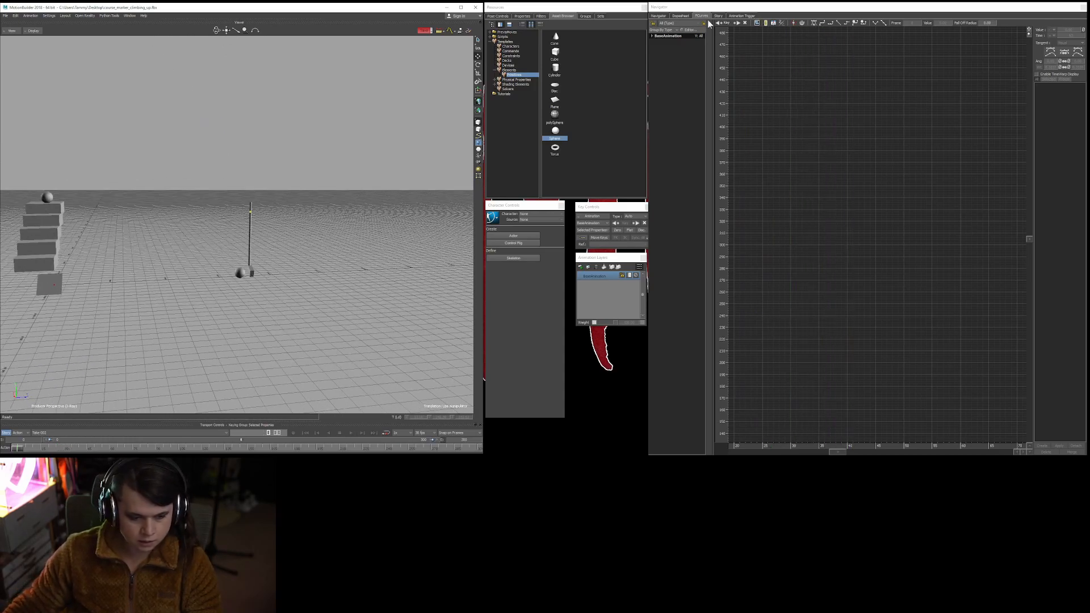
pyautogui.keyDown('ctrl'); pyautogui.keyDown('shift'); pyautogui.moveTo(346, 249); pyautogui.dragTo(327, 245); pyautogui.keyUp('shift'); pyautogui.keyUp('ctrl')
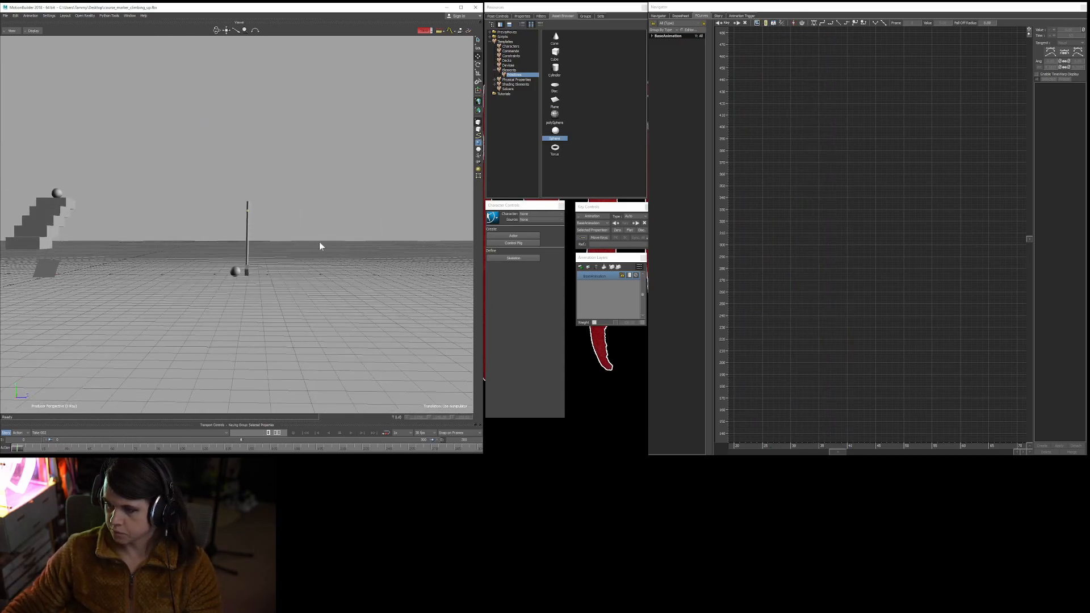
# Select the club, display its translation and rotation curves together and play back the motion.
pyautogui.click(247, 209)
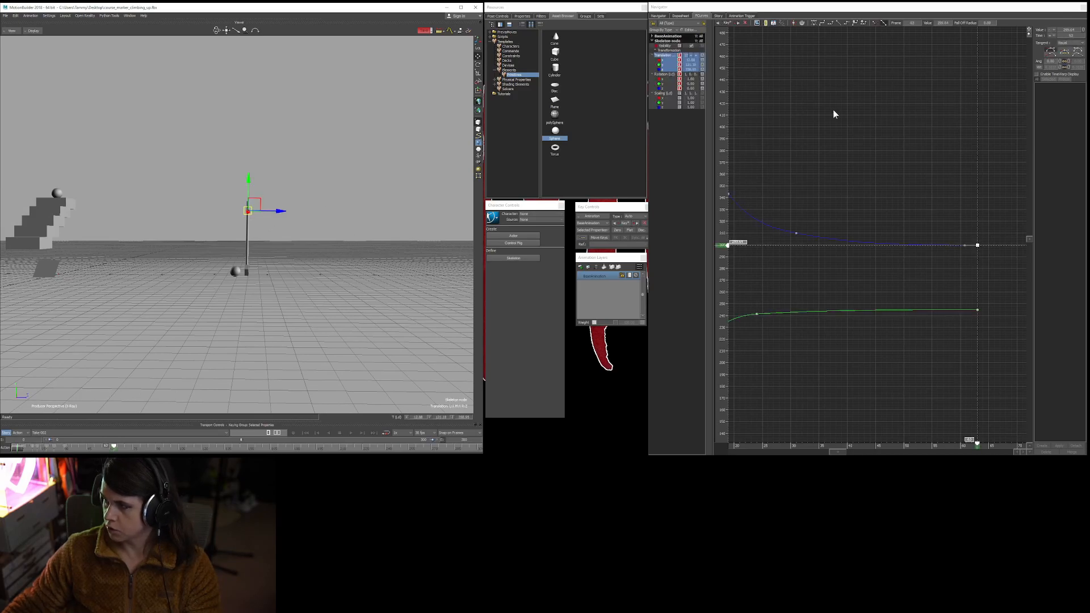
pyautogui.keyDown('ctrl'); pyautogui.click(662, 74); pyautogui.keyUp('ctrl')
pyautogui.click(843, 107)
pyautogui.press('a')
pyautogui.keyDown('ctrl'); pyautogui.moveTo(881, 114); pyautogui.dragTo(829, 206); pyautogui.keyUp('ctrl')
pyautogui.keyDown('ctrl'); pyautogui.moveTo(903, 153); pyautogui.dragTo(901, 195); pyautogui.keyUp('ctrl')
pyautogui.keyDown('shift'); pyautogui.moveTo(950, 167); pyautogui.dragTo(917, 190); pyautogui.keyUp('shift')
pyautogui.press('space')
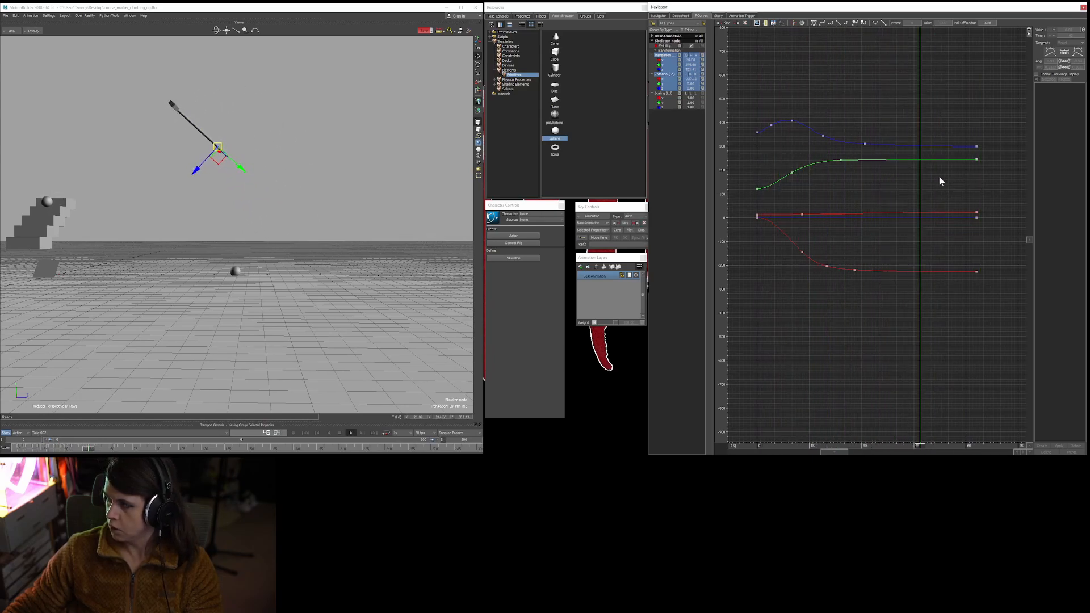
# Copy the club's first-frame translation and rotation keys and paste them at about frame 74.
pyautogui.keyDown('ctrl'); pyautogui.keyDown('shift'); pyautogui.moveTo(975, 179); pyautogui.dragTo(978, 177); pyautogui.keyUp('shift'); pyautogui.keyUp('ctrl')
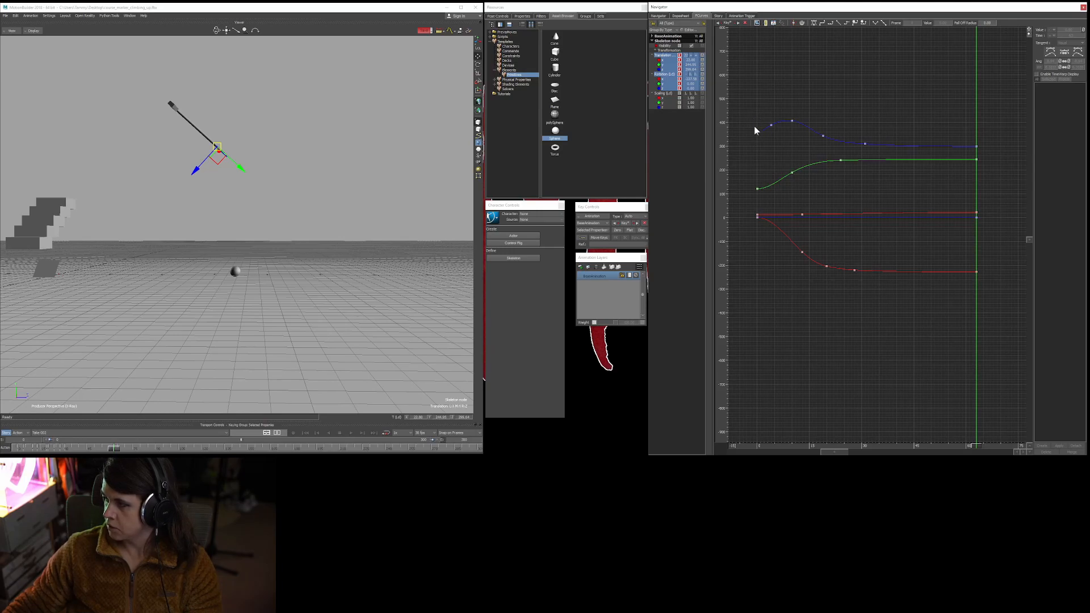
pyautogui.moveTo(758, 116); pyautogui.dragTo(754, 264)
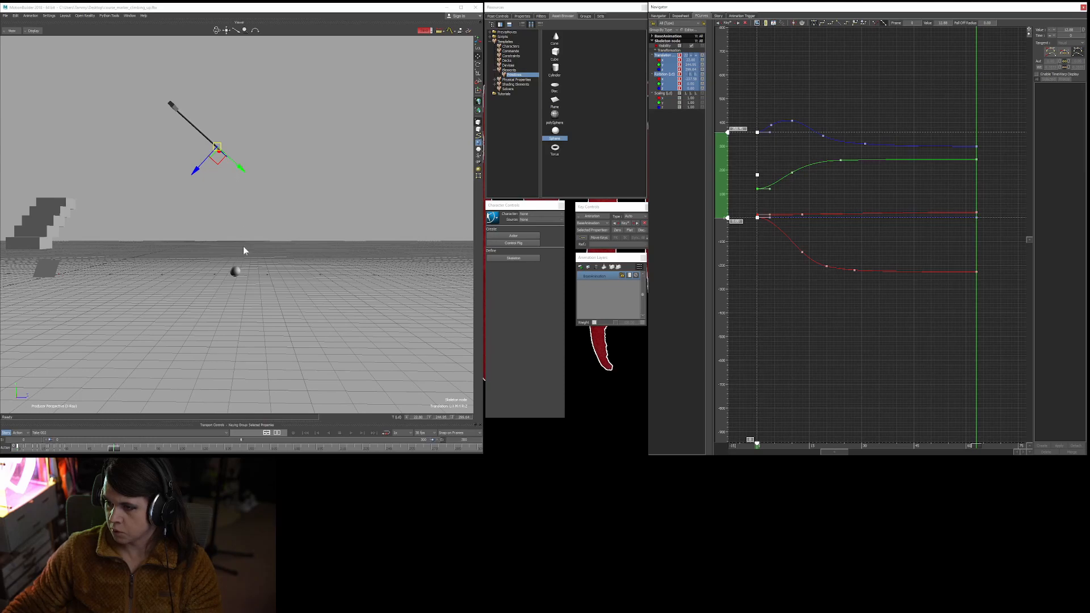
pyautogui.click(777, 100)
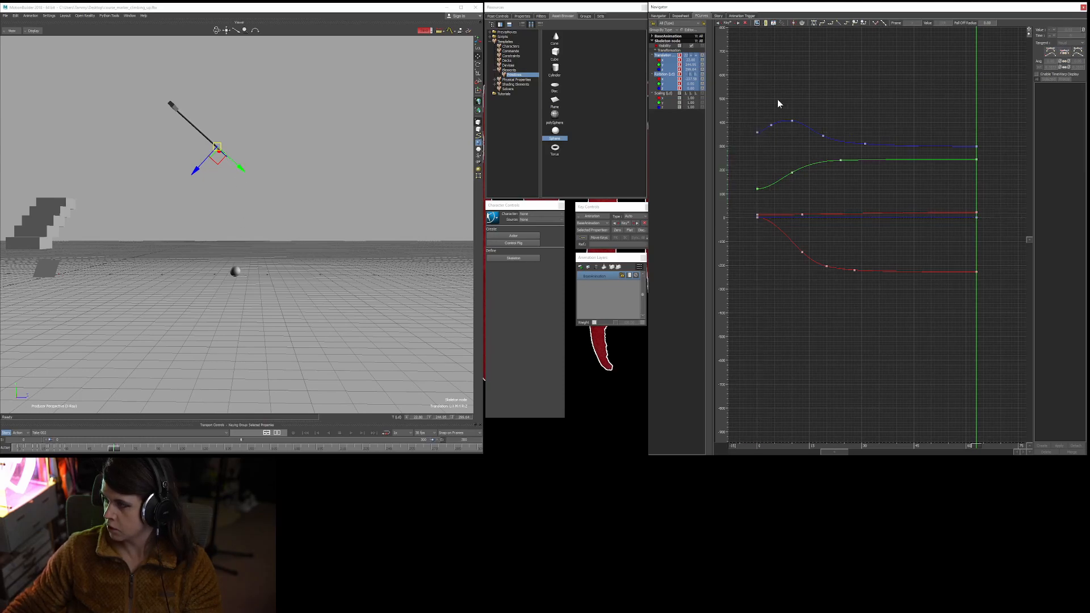
pyautogui.moveTo(763, 111); pyautogui.dragTo(748, 252)
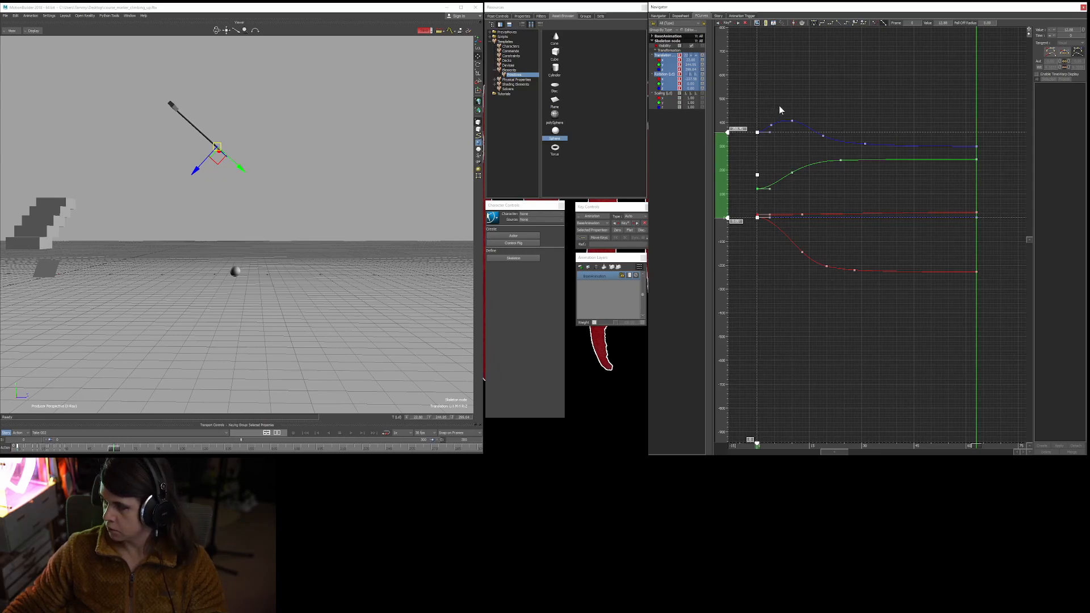
pyautogui.click(779, 105)
pyautogui.keyDown('shift'); pyautogui.moveTo(972, 127); pyautogui.dragTo(853, 124); pyautogui.keyUp('shift')
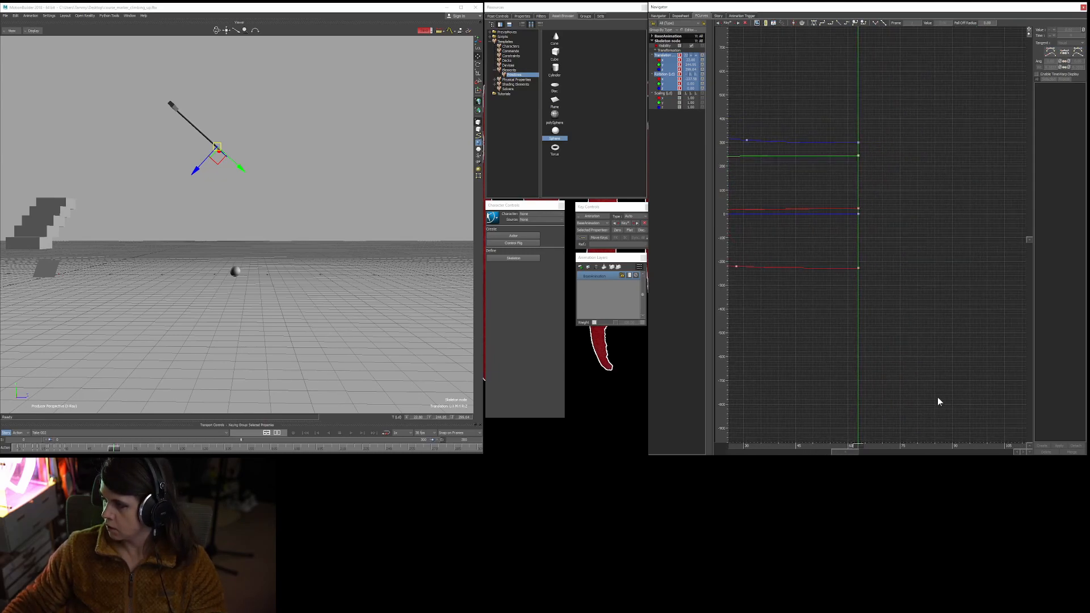
pyautogui.moveTo(861, 446); pyautogui.dragTo(896, 446)
pyautogui.hotkey('ctrl', 'v')
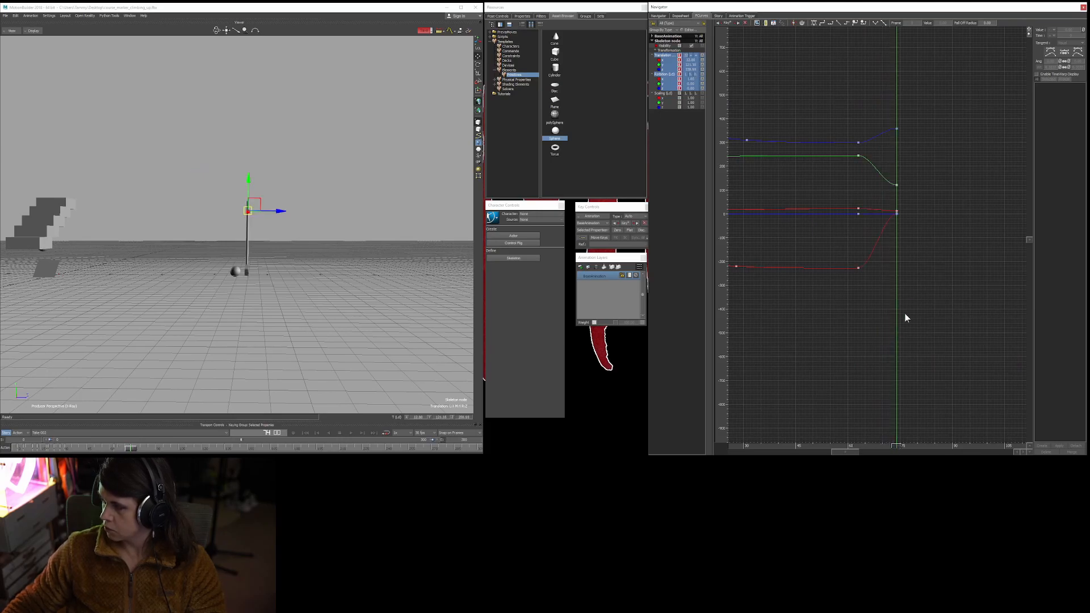
# Play back the full club swing including its return to the starting pose.
pyautogui.moveTo(859, 190); pyautogui.dragTo(958, 193)
pyautogui.hotkey('ctrl', 'space')
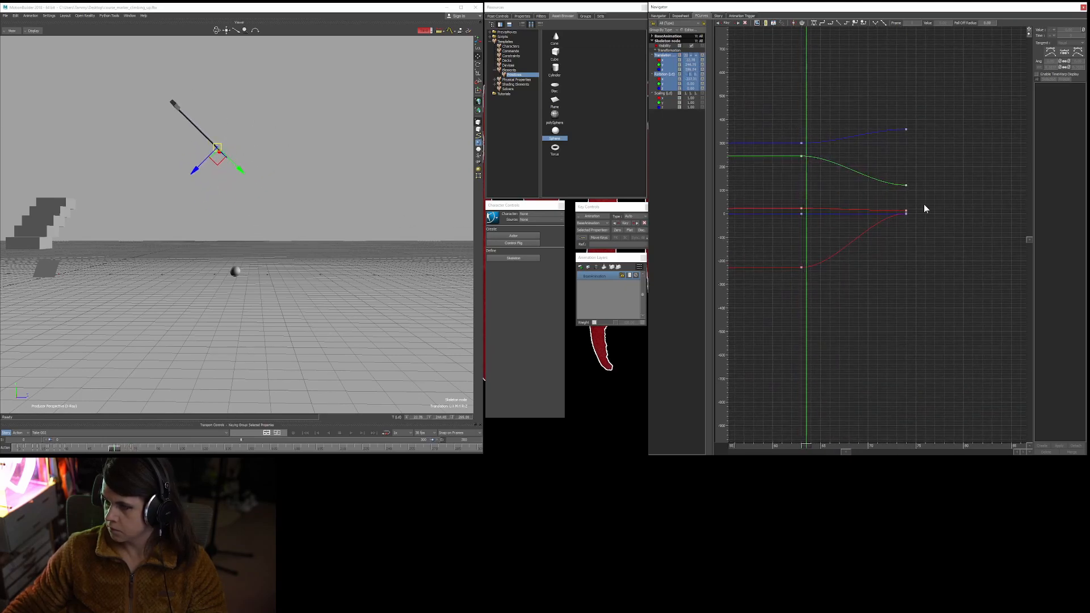
pyautogui.keyDown('ctrl'); pyautogui.moveTo(883, 183); pyautogui.dragTo(909, 86); pyautogui.keyUp('ctrl')
pyautogui.click(910, 93)
pyautogui.hotkey('ctrl', 'space')
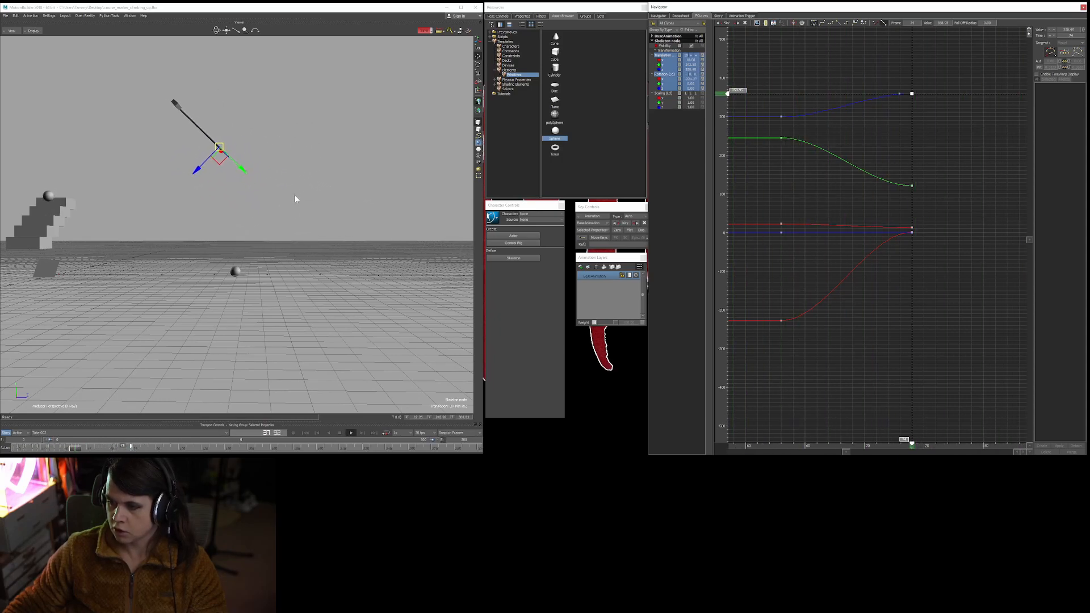
pyautogui.press('space')
# Display only the club's rotation curves, play back the return swing and advance past the frame 74 key.
pyautogui.keyDown('shift'); pyautogui.moveTo(953, 155); pyautogui.dragTo(845, 271); pyautogui.keyUp('shift')
pyautogui.click(665, 74)
pyautogui.keyDown('ctrl'); pyautogui.keyDown('shift'); pyautogui.click(845, 271); pyautogui.keyUp('shift'); pyautogui.keyUp('ctrl')
pyautogui.press('space')
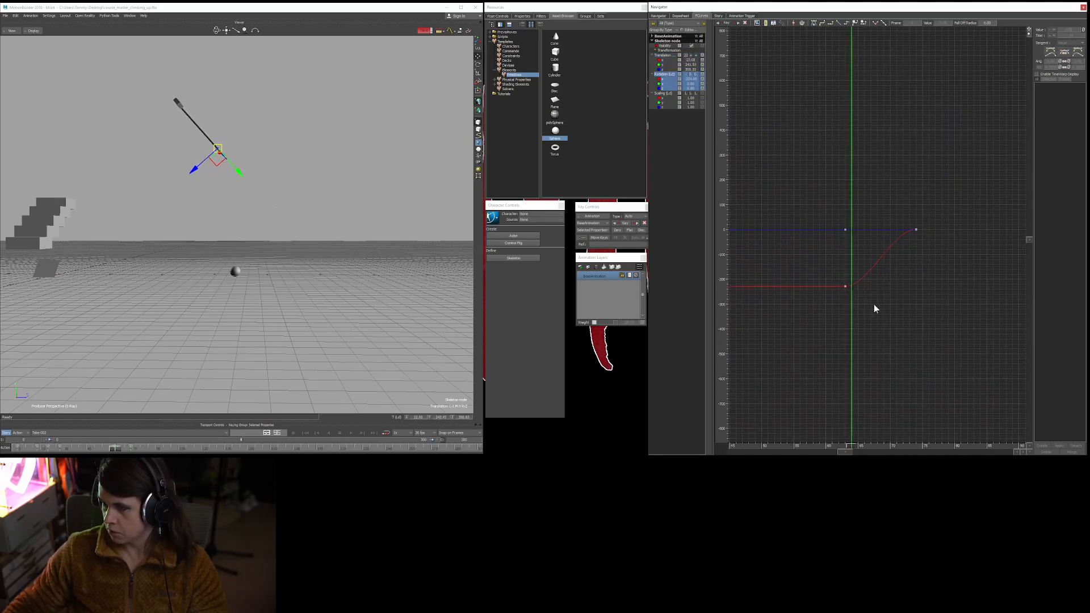
pyautogui.press('e')
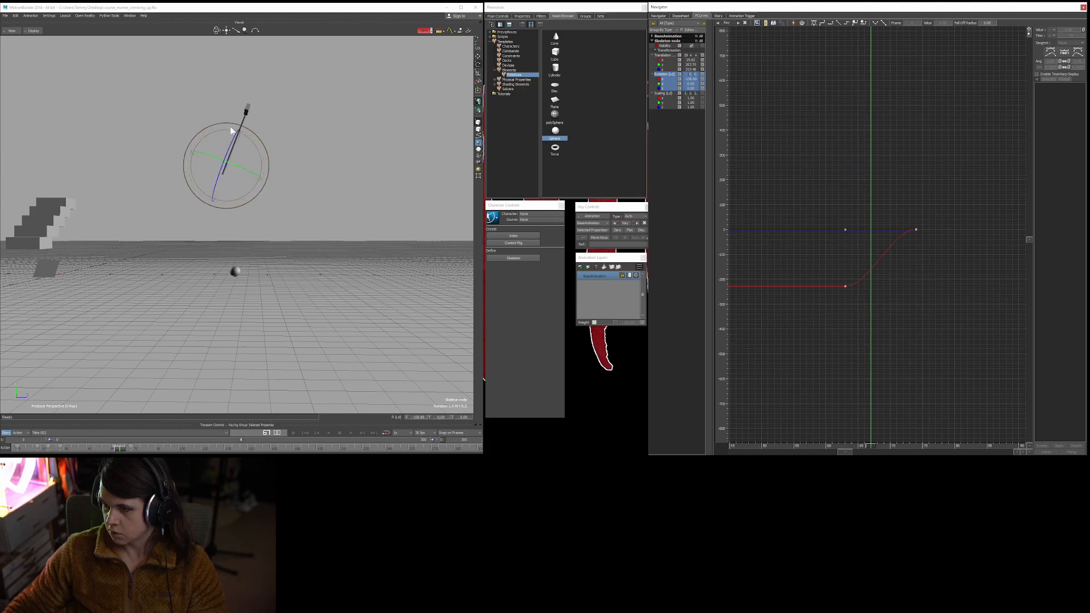
pyautogui.press('space')
pyautogui.press('Right')
pyautogui.press('Right')
pyautogui.press('Right')
pyautogui.press('Right')
pyautogui.press('Right')
pyautogui.press('Right')
pyautogui.press('Right')
pyautogui.press('Right')
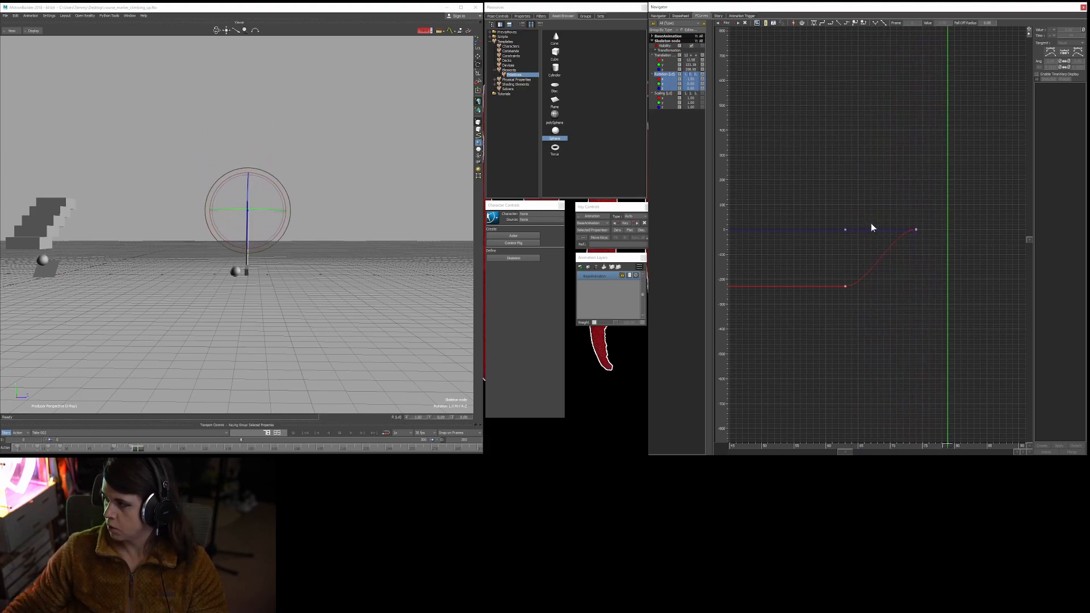
# Add an X rotation key at about frame 96 near 230 degrees and slope the frame 74 key's tangent upward.
pyautogui.click(663, 79)
pyautogui.press('space')
pyautogui.press('space')
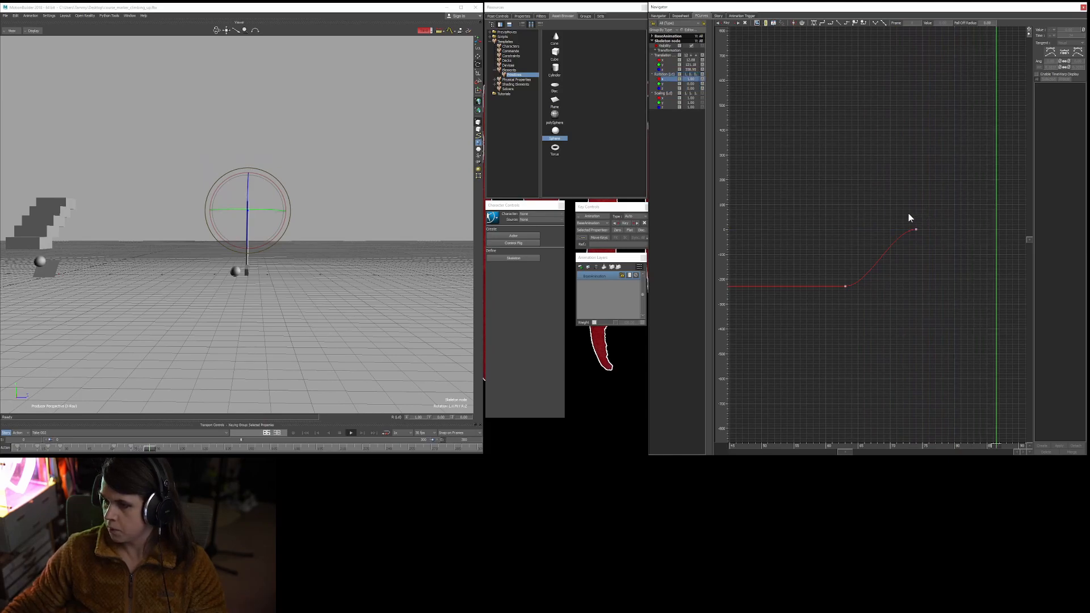
pyautogui.keyDown('shift'); pyautogui.moveTo(974, 238); pyautogui.dragTo(939, 249); pyautogui.keyUp('shift')
pyautogui.click(838, 236)
pyautogui.moveTo(841, 228); pyautogui.dragTo(850, 219)
pyautogui.press('space')
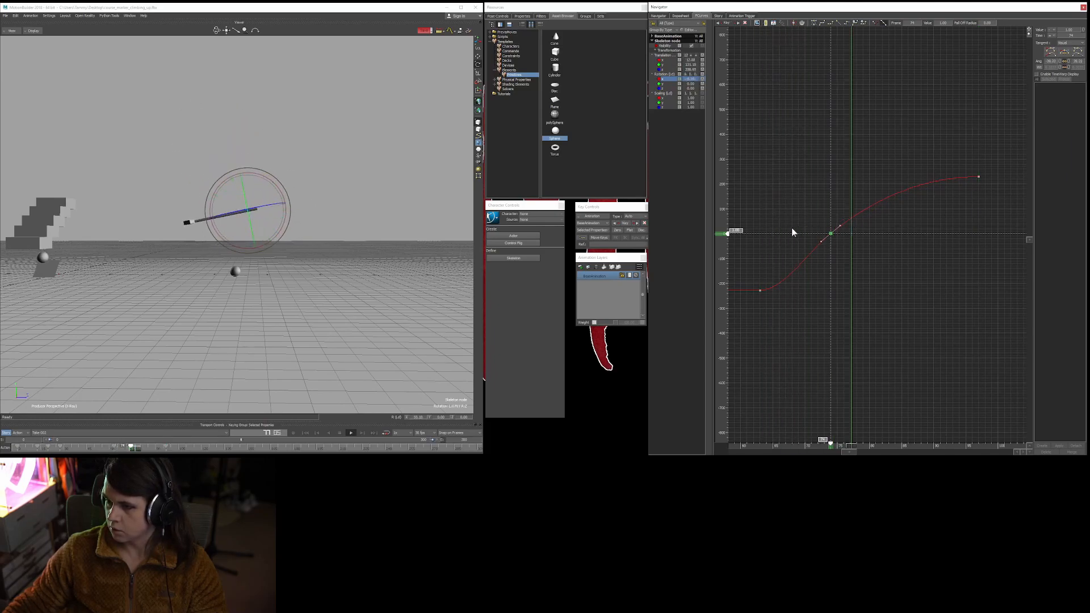
# Play back and scrub through the club's swing to check how the return rotation flows past the frame 74 key.
pyautogui.press('space')
pyautogui.press('space')
pyautogui.press('space')
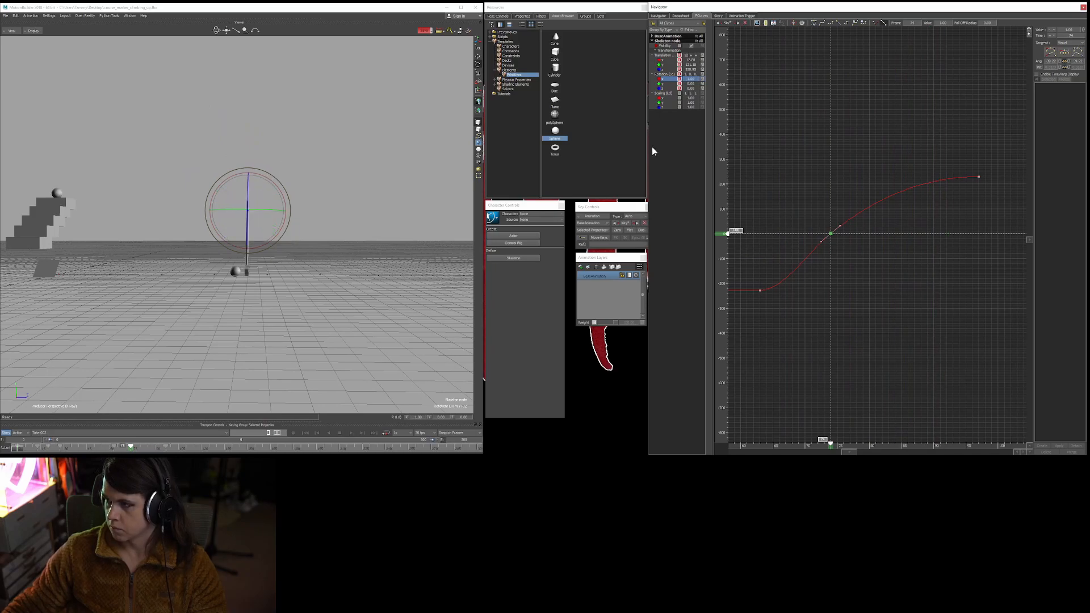
pyautogui.moveTo(753, 202); pyautogui.dragTo(758, 208)
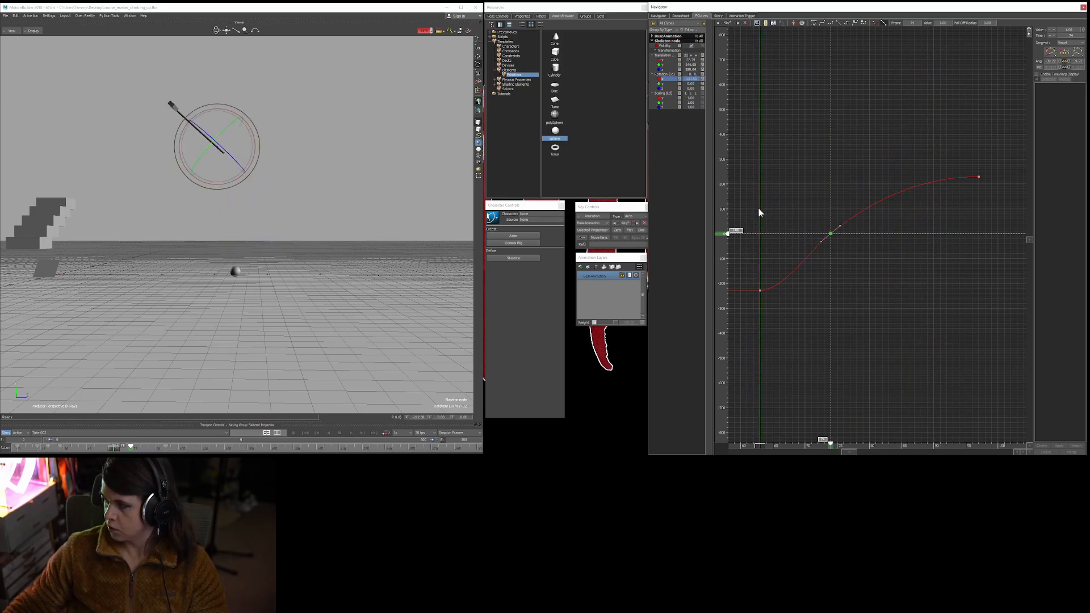
pyautogui.press('space')
pyautogui.press('space')
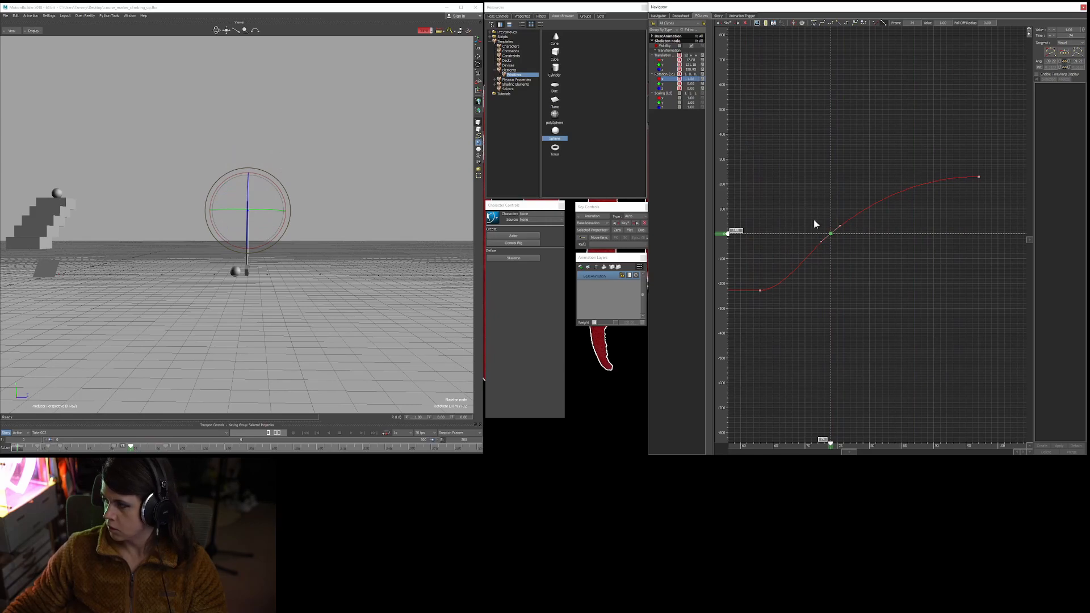
# Move the X rotation key at frame 74 about two frames earlier and play back the swing.
pyautogui.moveTo(817, 220)
pyautogui.keyDown('ctrl'); pyautogui.mouseDown()
pyautogui.moveTo(831, 222)
pyautogui.moveTo(819, 233)
pyautogui.moveTo(826, 225)
pyautogui.mouseUp(); pyautogui.keyUp('ctrl')
pyautogui.press('space')
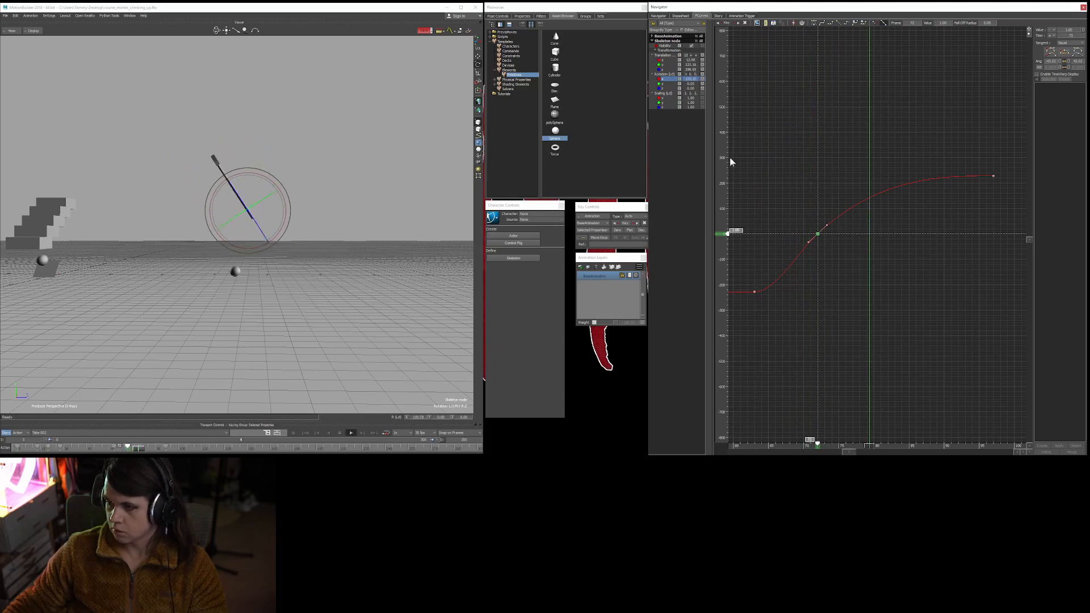
pyautogui.click(750, 179)
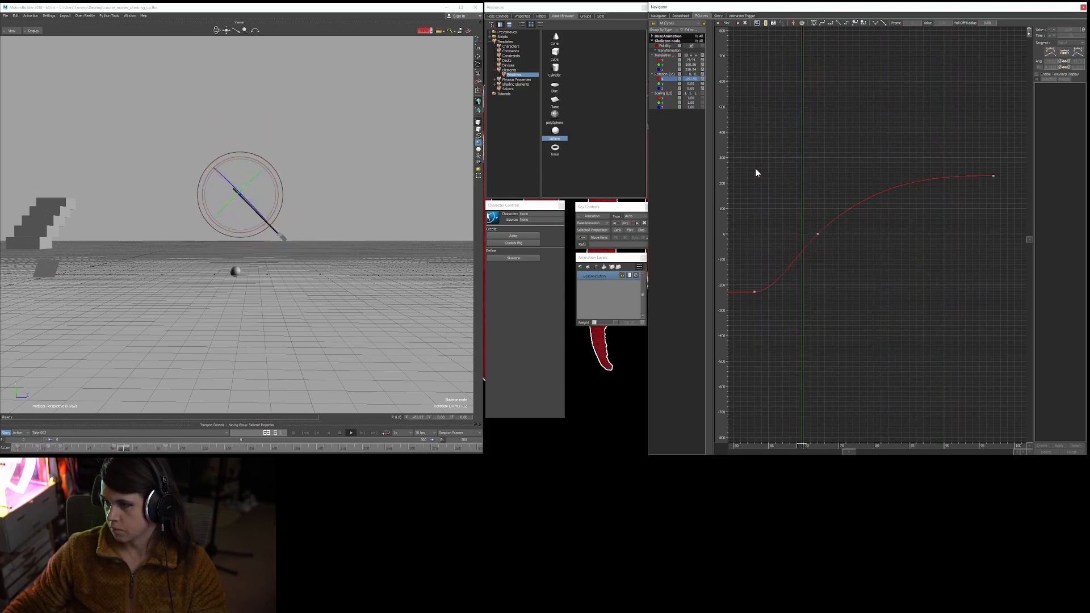
# Show the translation curves and, at about frame 69, move the club forward along Z to about 435 and key it.
pyautogui.click(659, 56)
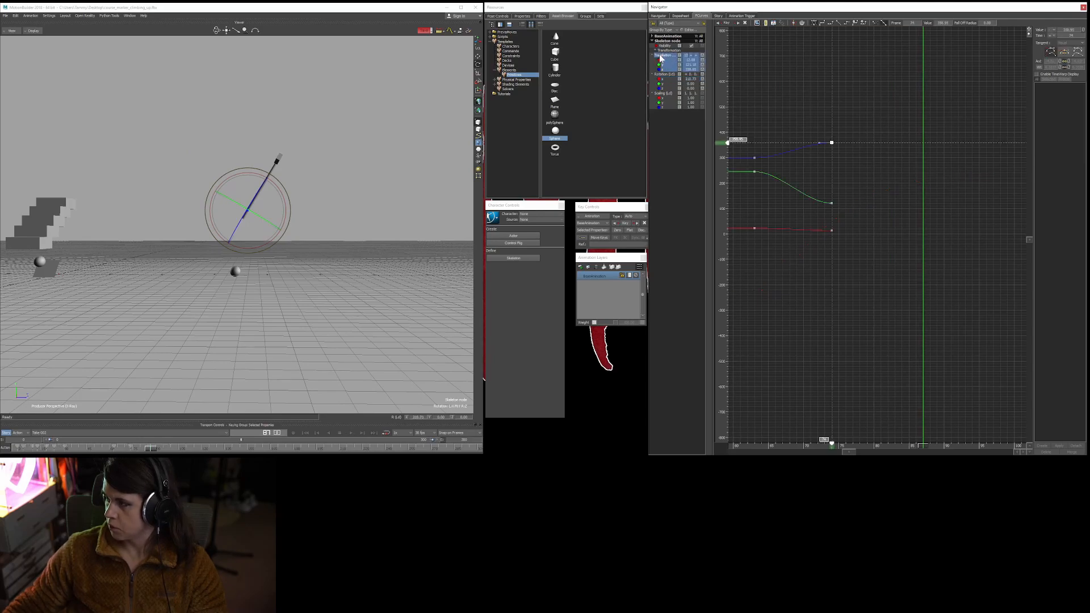
pyautogui.moveTo(799, 204)
pyautogui.keyDown('shift'); pyautogui.mouseDown()
pyautogui.moveTo(841, 242)
pyautogui.moveTo(795, 187)
pyautogui.mouseUp(); pyautogui.keyUp('shift')
pyautogui.keyDown('ctrl'); pyautogui.keyDown('shift'); pyautogui.click(785, 196); pyautogui.keyUp('shift'); pyautogui.keyUp('ctrl')
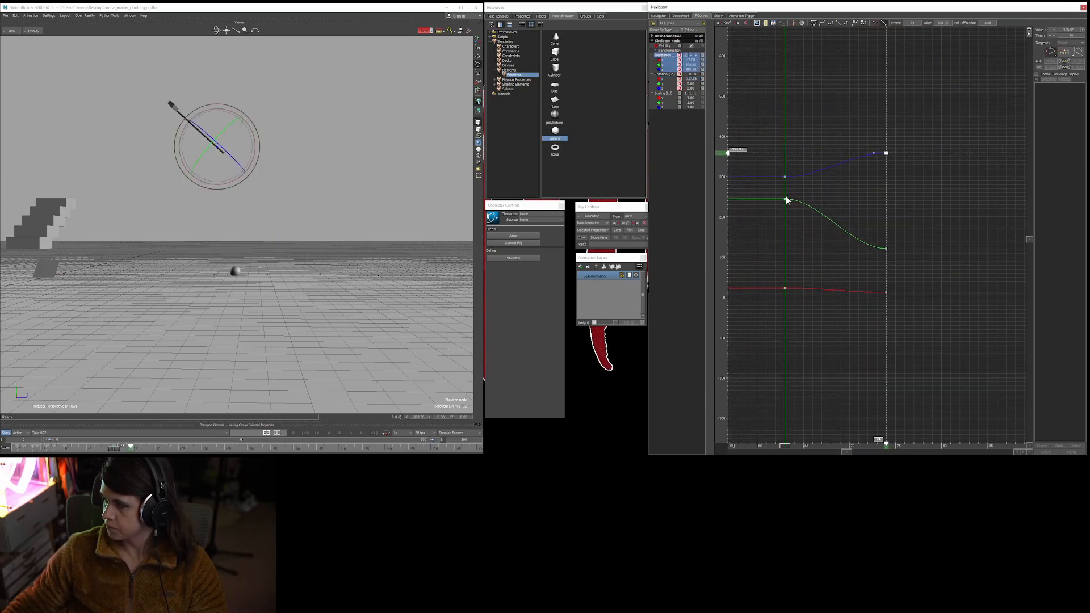
pyautogui.keyDown('ctrl'); pyautogui.keyDown('shift'); pyautogui.moveTo(841, 242); pyautogui.dragTo(843, 247); pyautogui.keyUp('shift'); pyautogui.keyUp('ctrl')
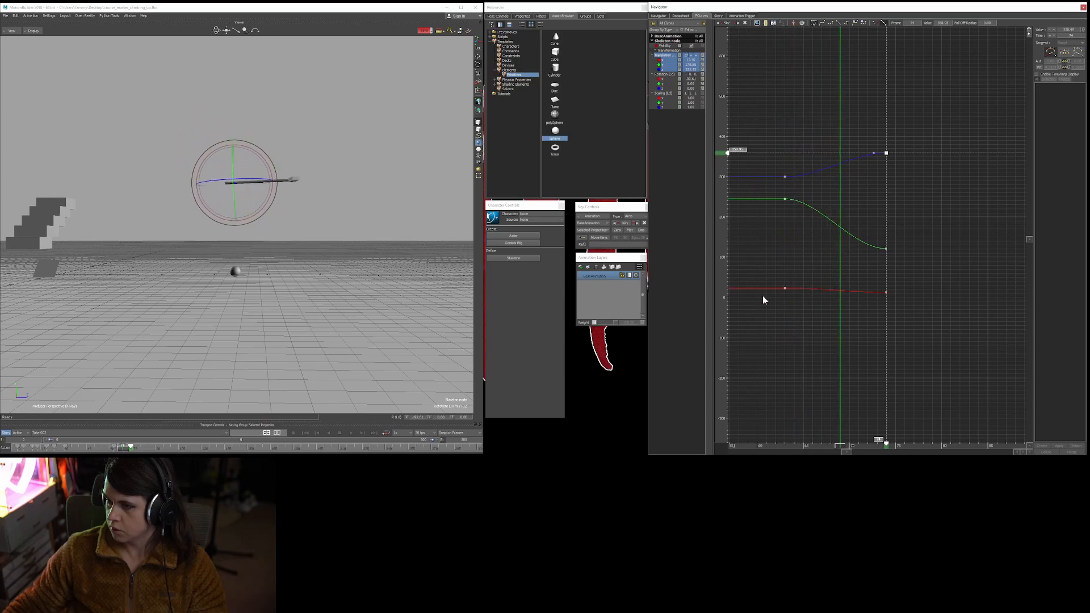
pyautogui.press('t')
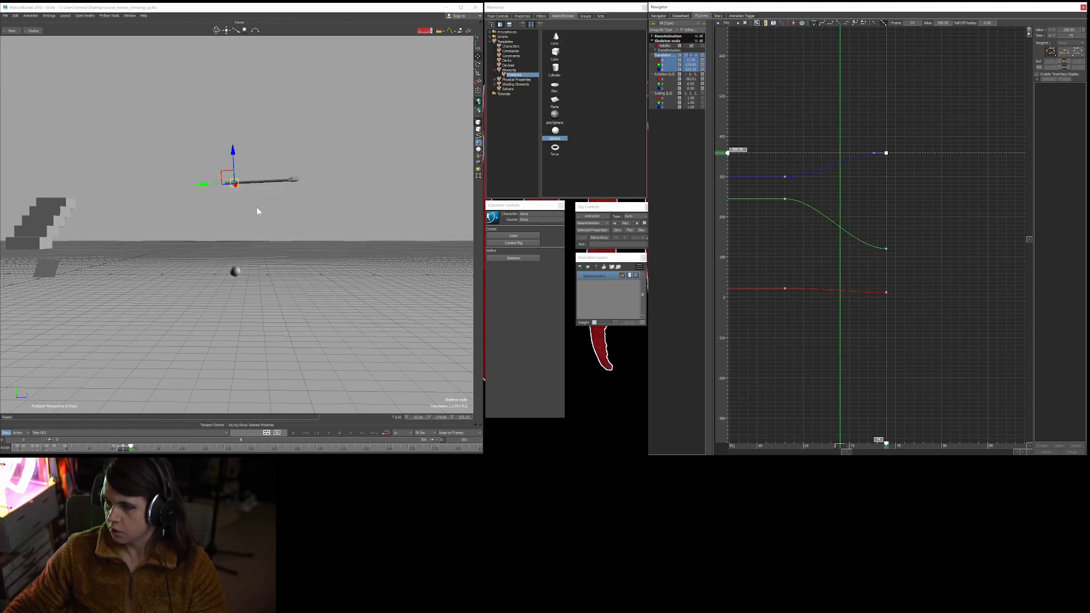
pyautogui.click(234, 187)
pyautogui.press('F5')
pyautogui.moveTo(257, 182); pyautogui.dragTo(311, 189)
pyautogui.press('k')
# At about frame 78, pull the club back along Z to about 290, raise it slightly and key its translation.
pyautogui.click(846, 182)
pyautogui.hotkey('ctrl', 'Left')
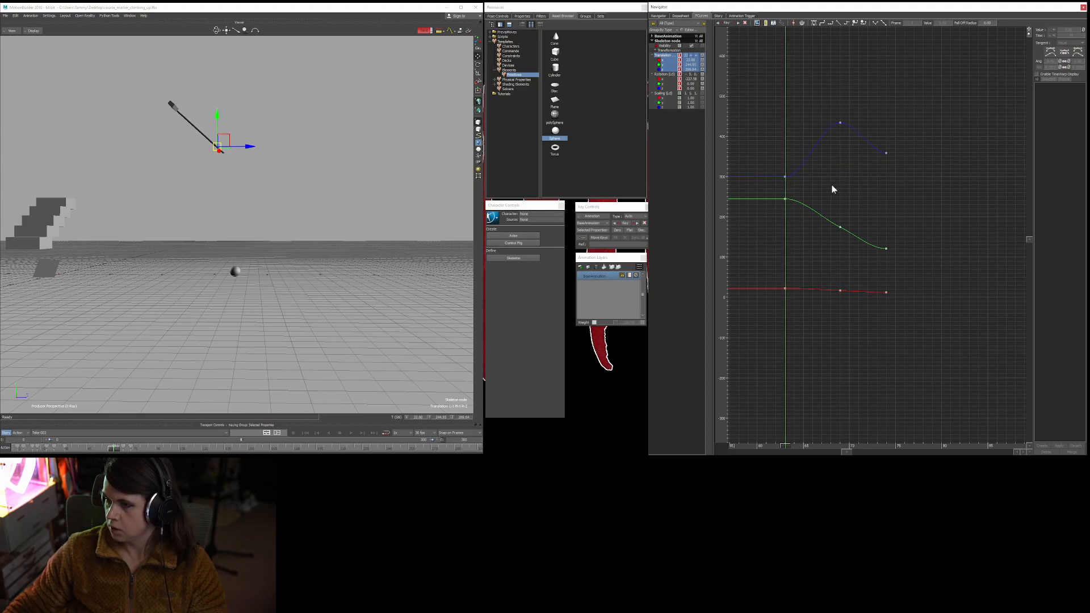
pyautogui.press('Right')
pyautogui.press('Right')
pyautogui.press('Right')
pyautogui.press('Right')
pyautogui.press('Right')
pyautogui.press('Right')
pyautogui.press('Right')
pyautogui.press('Right')
pyautogui.press('Right')
pyautogui.press('Right')
pyautogui.press('Right')
pyautogui.press('Right')
pyautogui.press('Right')
pyautogui.press('Right')
pyautogui.press('Right')
pyautogui.press('Left')
pyautogui.press('Right')
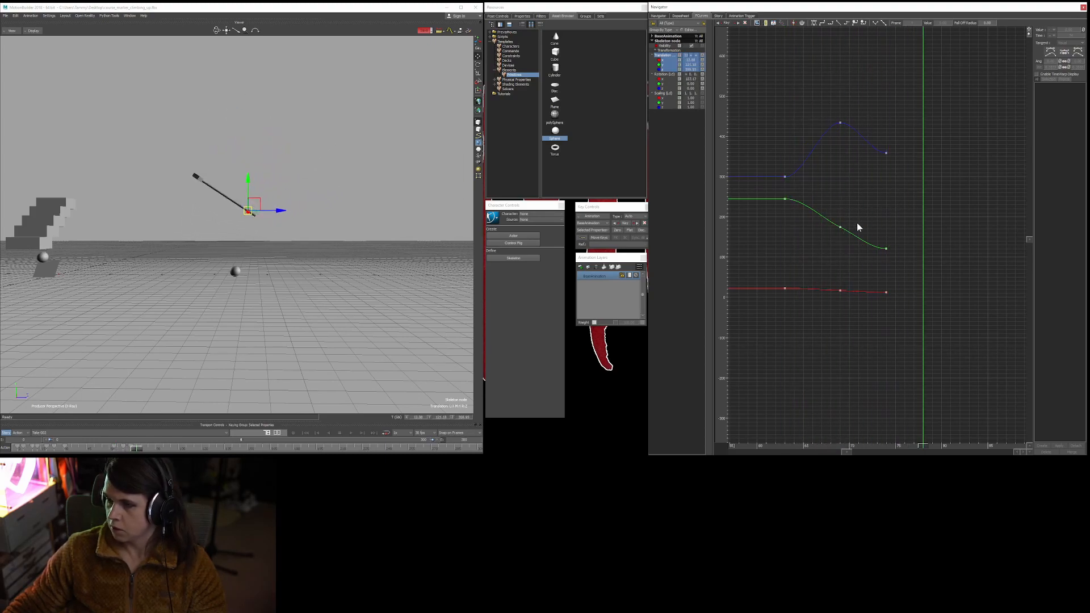
pyautogui.moveTo(282, 212); pyautogui.dragTo(225, 192)
pyautogui.press('k')
# At frame 90, raise the club to about 232 in Y and about 345 in Z and key its translation.
pyautogui.keyDown('shift'); pyautogui.moveTo(957, 209); pyautogui.dragTo(882, 208); pyautogui.keyUp('shift')
pyautogui.press('Right')
pyautogui.press('Right')
pyautogui.press('Right')
pyautogui.press('Right')
pyautogui.press('Right')
pyautogui.press('Right')
pyautogui.press('Right')
pyautogui.press('Right')
pyautogui.press('Right')
pyautogui.press('Right')
pyautogui.press('Right')
pyautogui.press('Right')
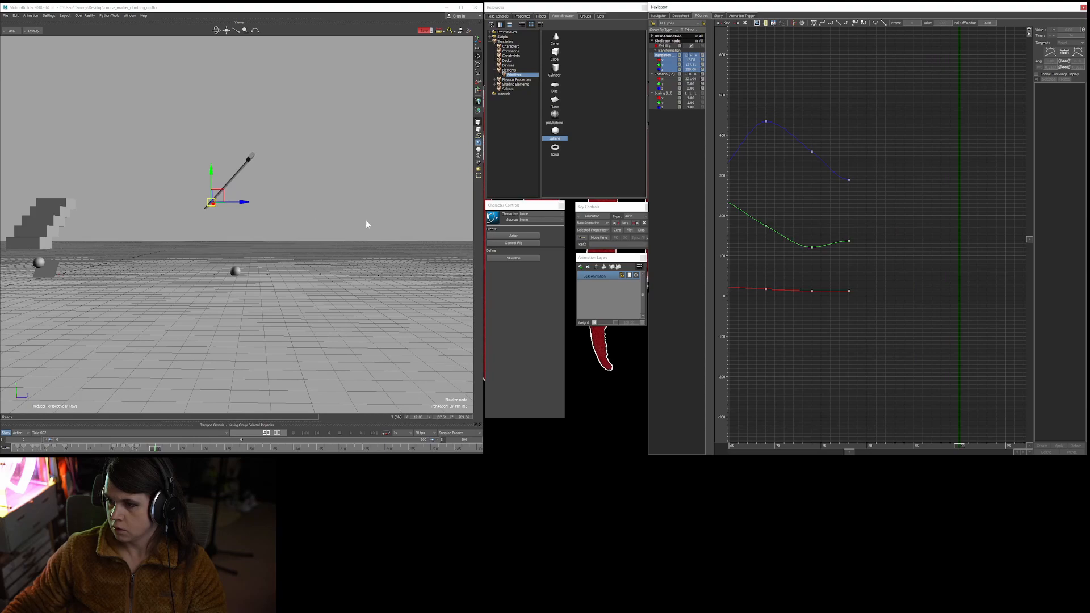
pyautogui.moveTo(229, 195); pyautogui.dragTo(244, 152)
pyautogui.press('k')
# Select the Y translation key at about frame 69 and play back the swing with the new translation keys.
pyautogui.keyDown('shift'); pyautogui.moveTo(892, 211); pyautogui.dragTo(835, 248); pyautogui.keyUp('shift')
pyautogui.click(823, 236)
pyautogui.keyDown('ctrl'); pyautogui.keyDown('shift'); pyautogui.moveTo(760, 227); pyautogui.dragTo(773, 226); pyautogui.keyUp('shift'); pyautogui.keyUp('ctrl')
pyautogui.press('space')
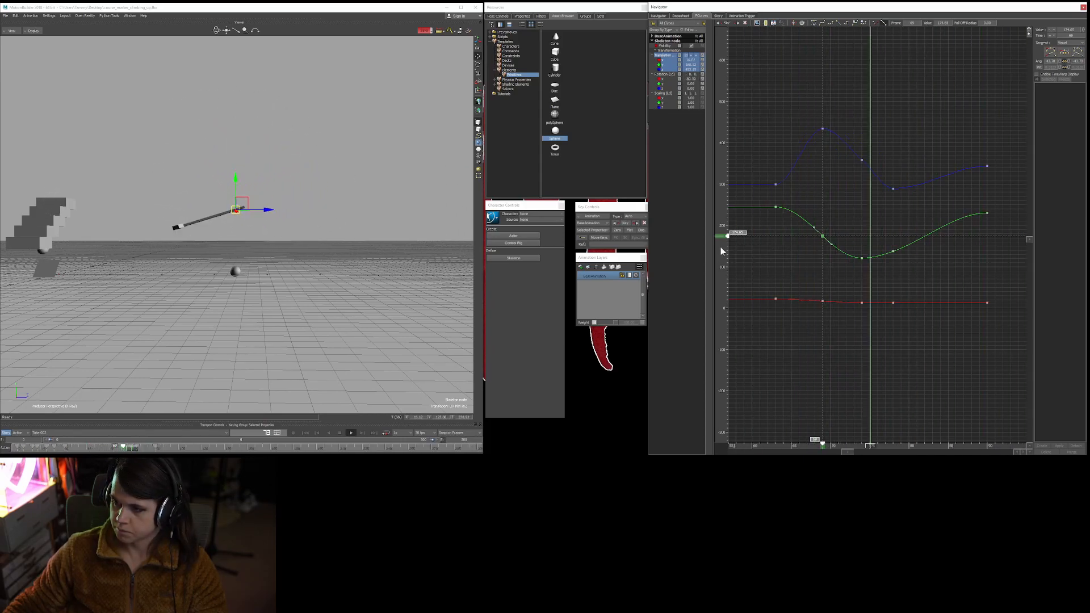
# Add a Z translation key at about frame 66, raise it to about 392 and play back the swing.
pyautogui.press('Home')
pyautogui.keyDown('shift'); pyautogui.moveTo(808, 207); pyautogui.dragTo(810, 235); pyautogui.keyUp('shift')
pyautogui.click(895, 218)
pyautogui.keyDown('ctrl'); pyautogui.moveTo(829, 256); pyautogui.dragTo(785, 234); pyautogui.keyUp('ctrl')
pyautogui.click(758, 227)
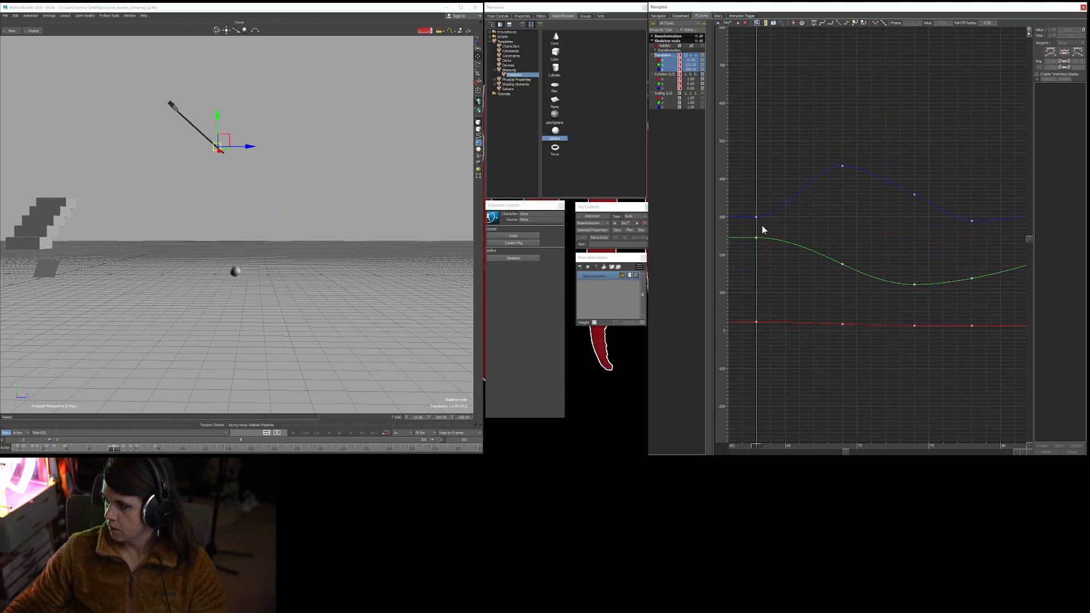
pyautogui.press('Right')
pyautogui.press('Right')
pyautogui.press('Right')
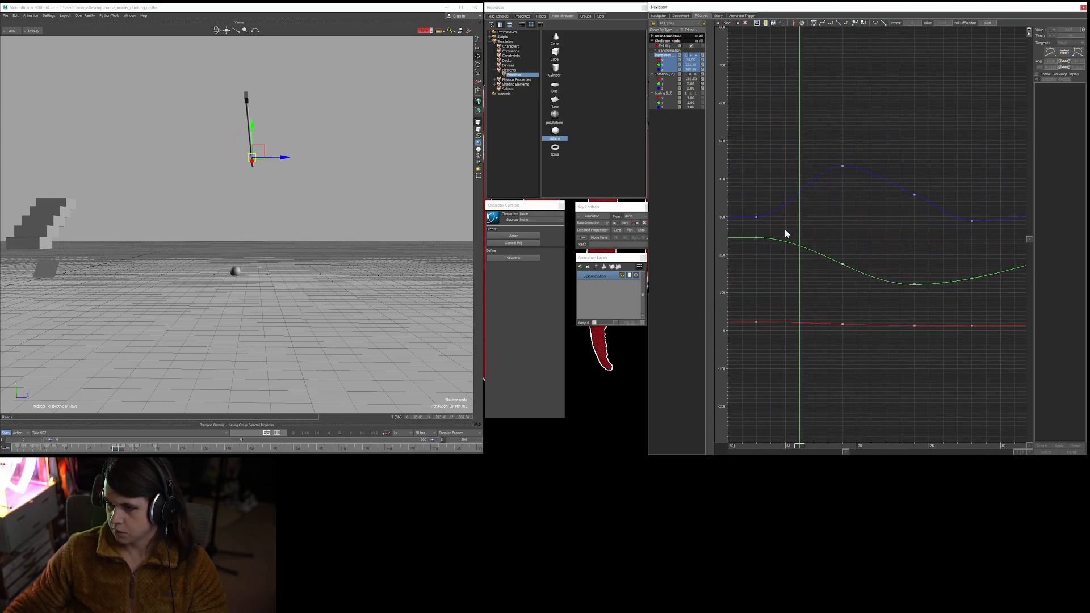
pyautogui.keyDown('ctrl'); pyautogui.click(798, 184); pyautogui.keyUp('ctrl')
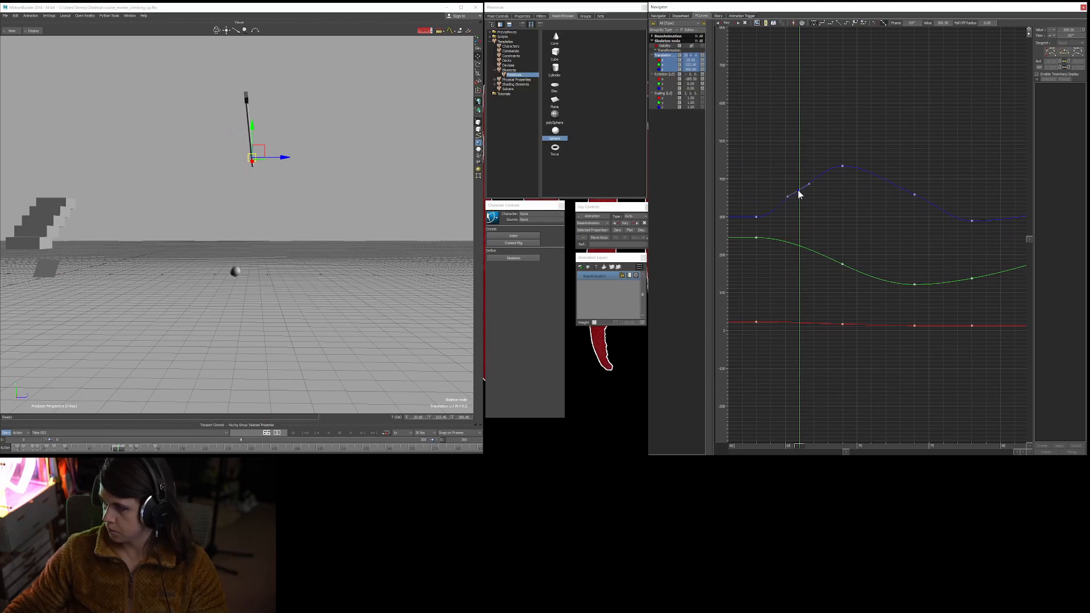
pyautogui.moveTo(800, 188); pyautogui.dragTo(798, 182)
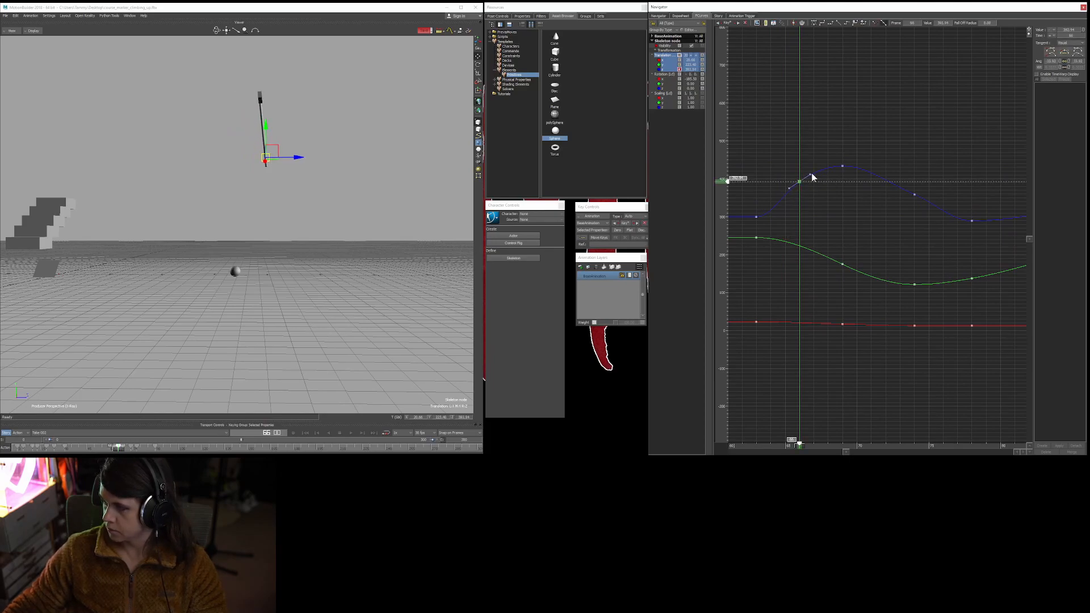
pyautogui.press('space')
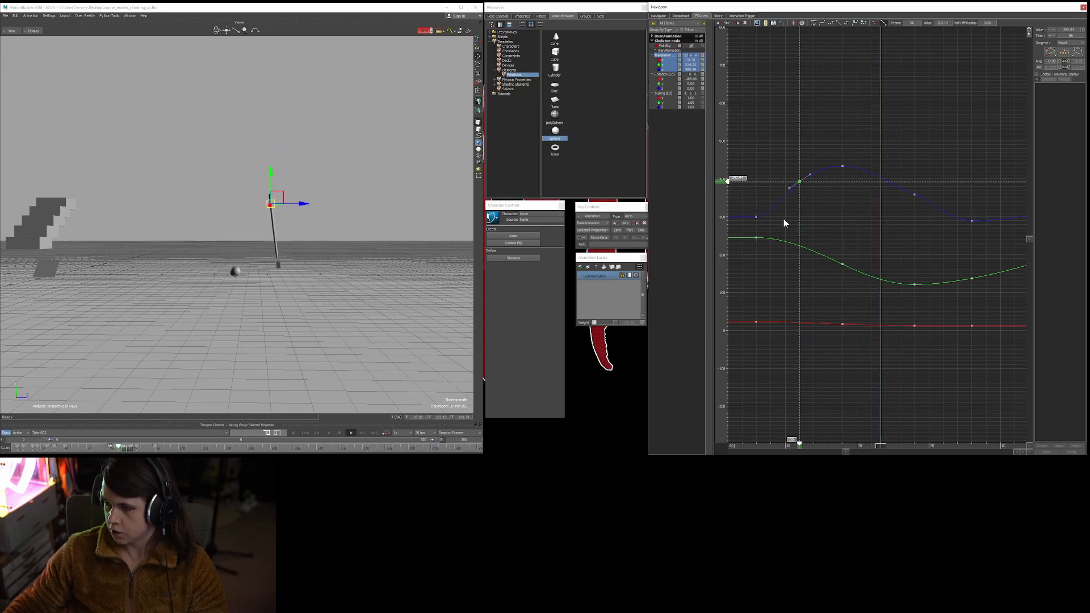
# Move the frame 74 Z translation key one frame earlier and raise it to about 375.
pyautogui.keyDown('shift'); pyautogui.moveTo(866, 236); pyautogui.dragTo(817, 256); pyautogui.keyUp('shift')
pyautogui.moveTo(864, 214); pyautogui.dragTo(851, 208)
pyautogui.keyDown('shift'); pyautogui.moveTo(868, 251); pyautogui.dragTo(934, 234); pyautogui.keyUp('shift')
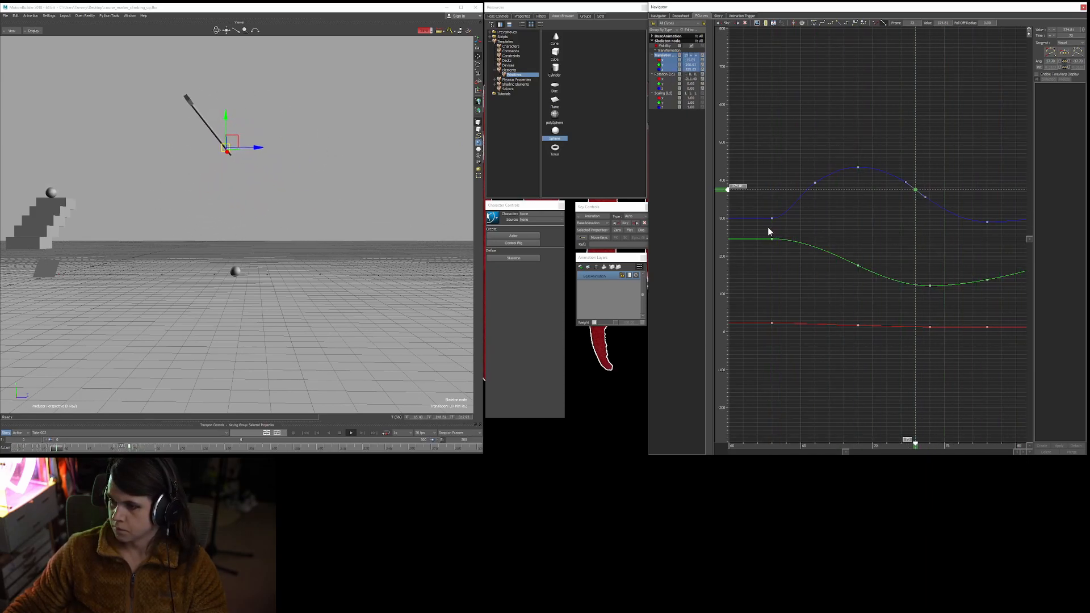
# Adjust the tangent of the Y translation key at about frame 78 and play back the swing.
pyautogui.moveTo(854, 228)
pyautogui.keyDown('shift'); pyautogui.mouseDown()
pyautogui.moveTo(809, 225)
pyautogui.moveTo(832, 237)
pyautogui.mouseUp(); pyautogui.keyUp('shift')
pyautogui.moveTo(888, 273); pyautogui.dragTo(869, 280)
pyautogui.click(906, 271)
pyautogui.keyDown('ctrl'); pyautogui.moveTo(884, 291); pyautogui.dragTo(785, 169); pyautogui.keyUp('ctrl')
pyautogui.keyDown('shift'); pyautogui.moveTo(911, 207); pyautogui.dragTo(937, 243); pyautogui.keyUp('shift')
pyautogui.keyDown('ctrl'); pyautogui.keyDown('shift'); pyautogui.click(782, 220); pyautogui.keyUp('shift'); pyautogui.keyUp('ctrl')
pyautogui.press('space')
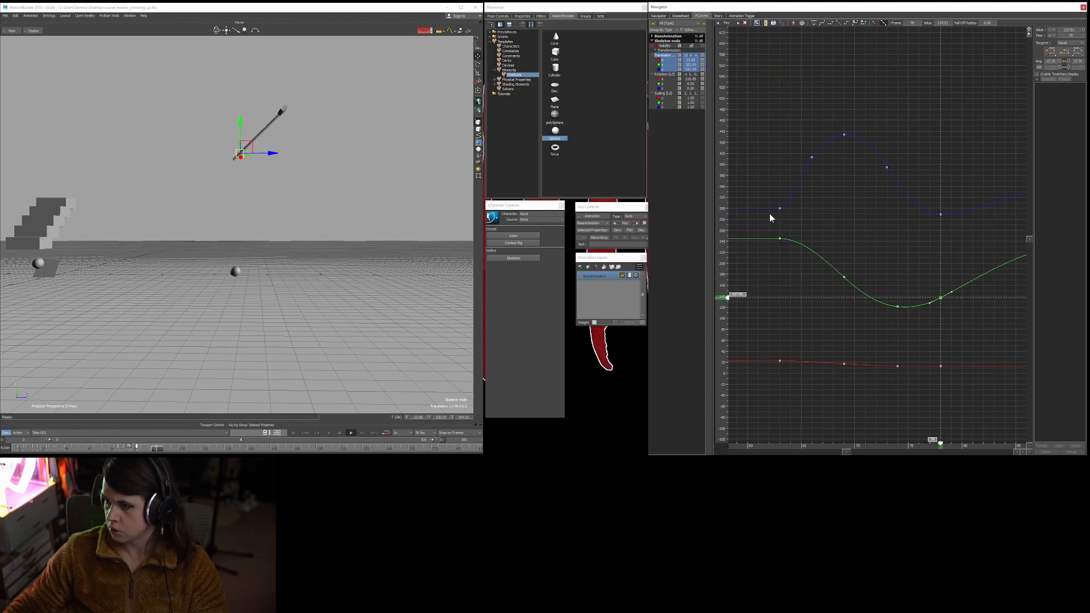
# Scrub to the start of the return swing at about frame 63 and play back the animation from a tilted camera view.
pyautogui.click(828, 199)
pyautogui.keyDown('shift'); pyautogui.moveTo(822, 210); pyautogui.dragTo(854, 209); pyautogui.keyUp('shift')
pyautogui.keyDown('ctrl'); pyautogui.keyDown('shift'); pyautogui.click(808, 226); pyautogui.keyUp('shift'); pyautogui.keyUp('ctrl')
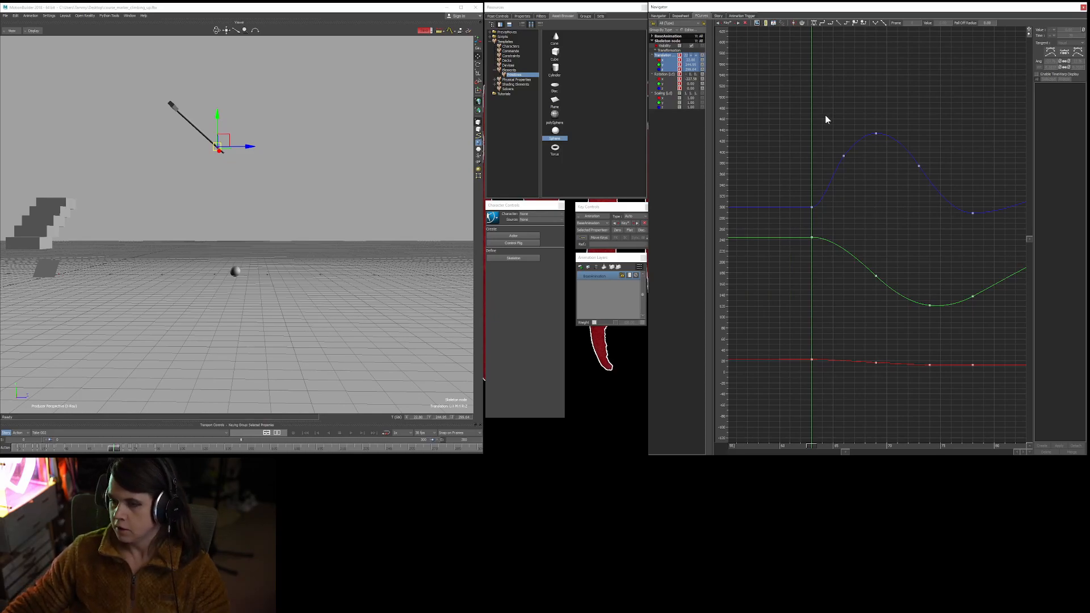
pyautogui.keyDown('ctrl'); pyautogui.keyDown('shift'); pyautogui.moveTo(308, 148); pyautogui.dragTo(305, 159); pyautogui.keyUp('shift'); pyautogui.keyUp('ctrl')
pyautogui.hotkey('ctrl', 'space')
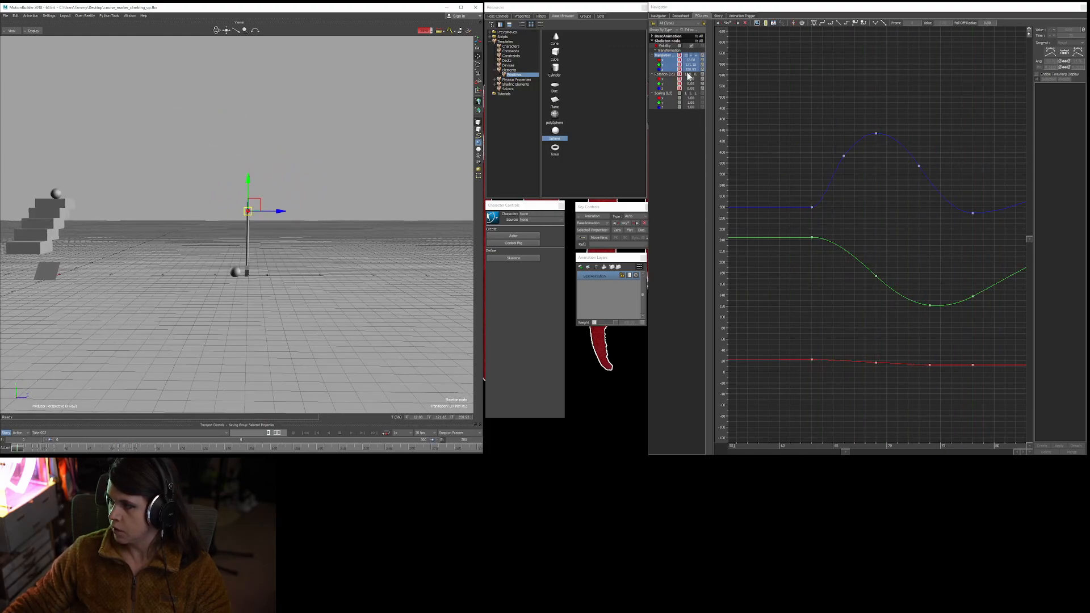
# Display the rotation curves together with the translation curves and compare them at the start of the return swing.
pyautogui.keyDown('ctrl'); pyautogui.click(666, 75); pyautogui.keyUp('ctrl')
pyautogui.keyDown('ctrl'); pyautogui.moveTo(843, 83); pyautogui.dragTo(827, 189); pyautogui.keyUp('ctrl')
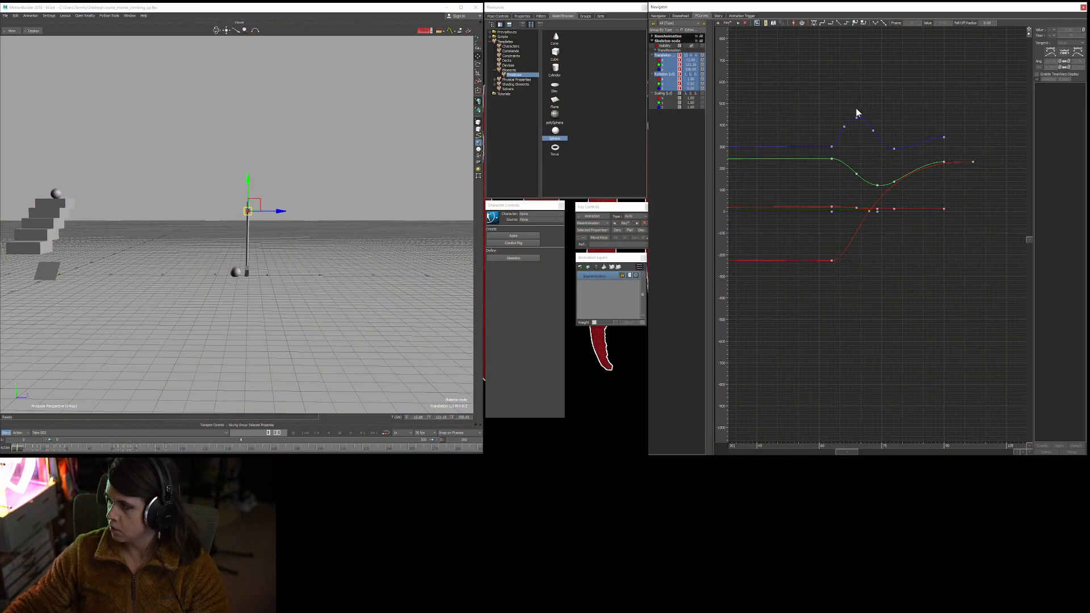
pyautogui.click(668, 55)
pyautogui.keyDown('ctrl'); pyautogui.moveTo(865, 140); pyautogui.dragTo(930, 93); pyautogui.keyUp('ctrl')
pyautogui.keyDown('shift'); pyautogui.moveTo(821, 79); pyautogui.dragTo(807, 89); pyautogui.keyUp('shift')
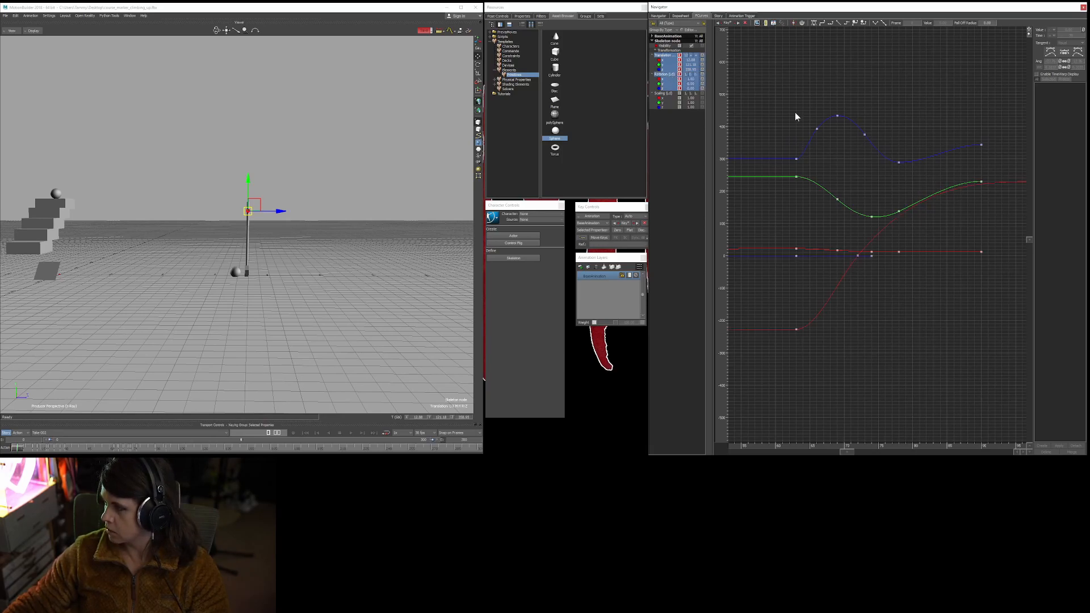
pyautogui.keyDown('ctrl'); pyautogui.keyDown('shift'); pyautogui.click(797, 126); pyautogui.keyUp('shift'); pyautogui.keyUp('ctrl')
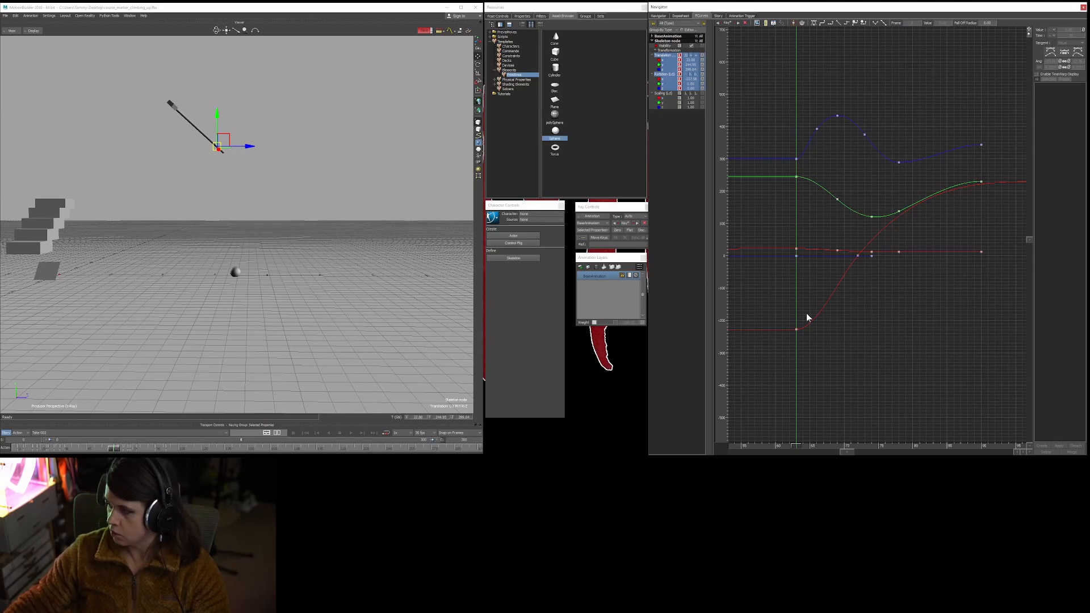
pyautogui.keyDown('ctrl'); pyautogui.keyDown('shift'); pyautogui.moveTo(268, 220); pyautogui.dragTo(310, 212); pyautogui.keyUp('shift'); pyautogui.keyUp('ctrl')
pyautogui.keyDown('ctrl'); pyautogui.keyDown('shift'); pyautogui.click(795, 286); pyautogui.keyUp('shift'); pyautogui.keyUp('ctrl')
# Display only the X rotation curve, shift all return-swing keys about three frames later and play back the swing.
pyautogui.click(667, 80)
pyautogui.keyDown('ctrl'); pyautogui.moveTo(866, 288); pyautogui.dragTo(967, 164); pyautogui.keyUp('ctrl')
pyautogui.keyDown('ctrl'); pyautogui.moveTo(751, 339); pyautogui.dragTo(772, 381); pyautogui.keyUp('ctrl')
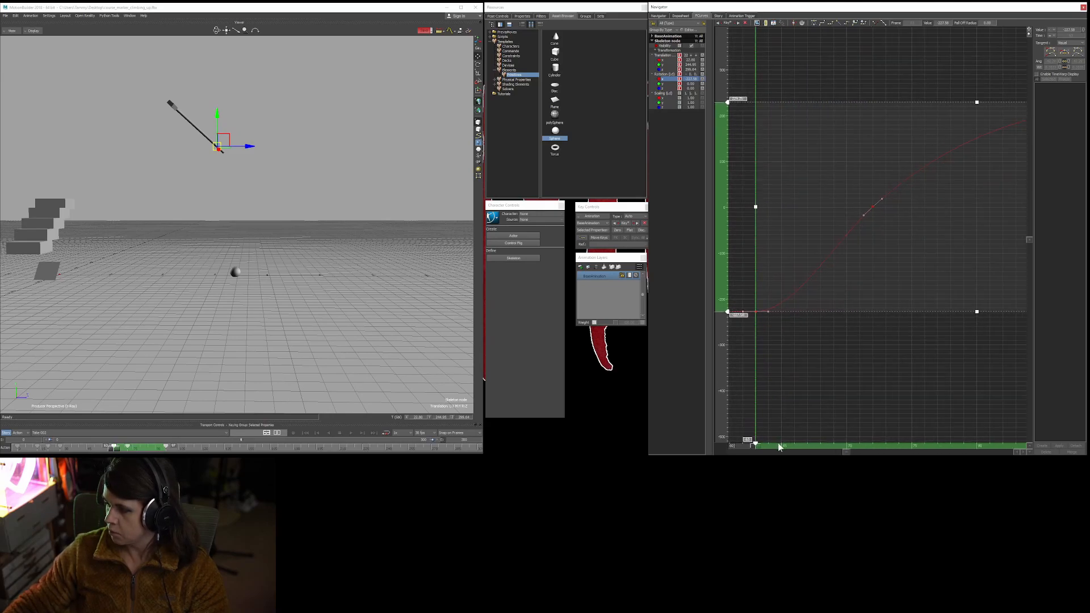
pyautogui.moveTo(778, 444); pyautogui.dragTo(818, 444)
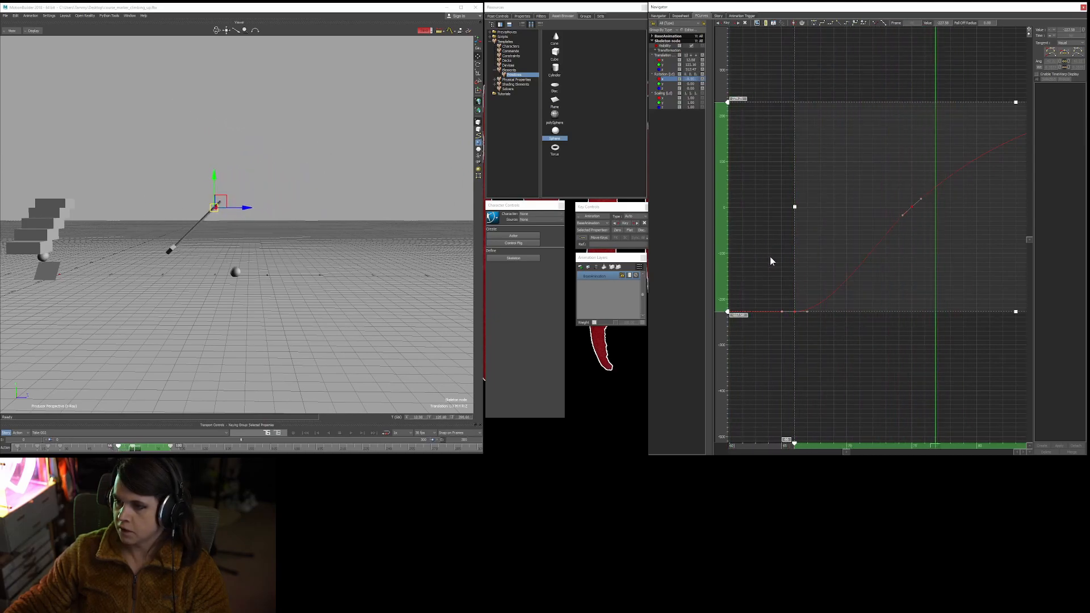
pyautogui.hotkey('ctrl', 'space')
# Add an X rotation key at about frame 63 and lower the frame 66 key to about -235 degrees.
pyautogui.keyDown('shift'); pyautogui.moveTo(800, 200); pyautogui.dragTo(840, 196); pyautogui.keyUp('shift')
pyautogui.click(826, 222)
pyautogui.keyDown('ctrl'); pyautogui.keyDown('shift'); pyautogui.click(836, 295); pyautogui.keyUp('shift'); pyautogui.keyUp('ctrl')
pyautogui.moveTo(854, 312)
pyautogui.keyDown('ctrl'); pyautogui.keyDown('shift'); pyautogui.mouseDown()
pyautogui.moveTo(842, 328)
pyautogui.moveTo(852, 332)
pyautogui.mouseUp(); pyautogui.keyUp('shift'); pyautogui.keyUp('ctrl')
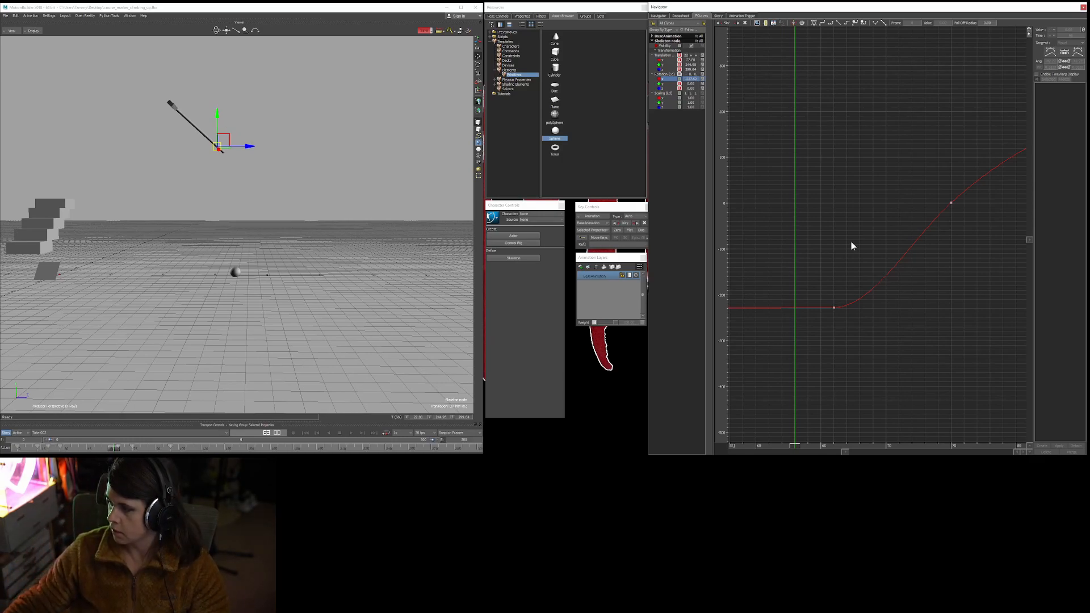
pyautogui.moveTo(795, 318); pyautogui.dragTo(845, 313)
pyautogui.click(833, 307)
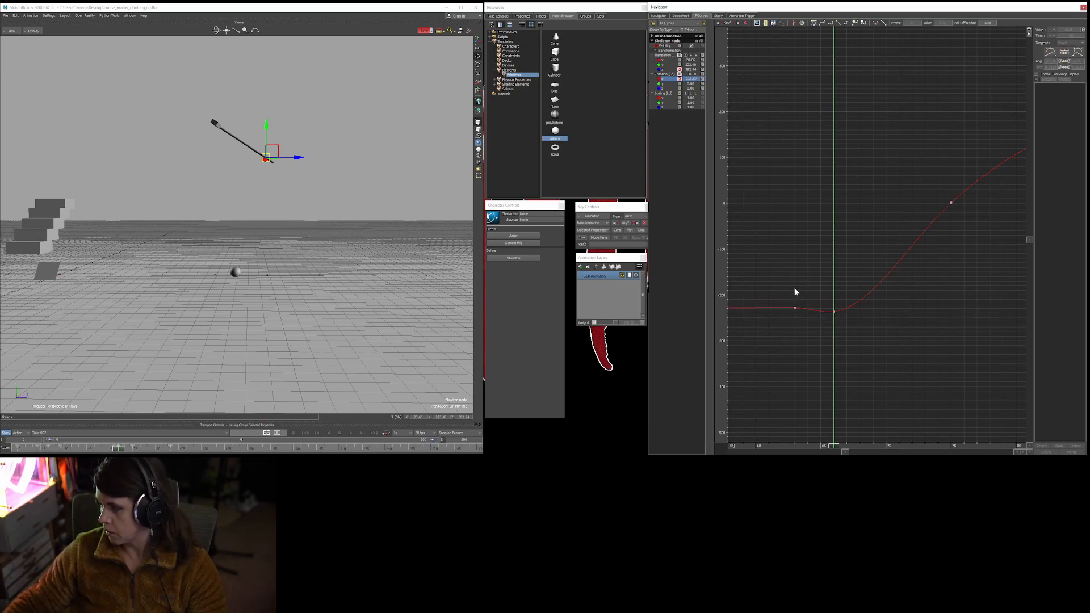
# Step repeatedly through the return swing frame by frame from about frame 66 to examine the club's arc and timing.
pyautogui.press('Left')
pyautogui.press('Left')
pyautogui.press('Left')
pyautogui.press('Right')
pyautogui.press('Right')
pyautogui.press('Right')
pyautogui.press('Right')
pyautogui.press('Right')
pyautogui.press('Right')
pyautogui.press('Right')
pyautogui.press('Right')
pyautogui.press('Right')
pyautogui.press('Right')
pyautogui.press('Right')
pyautogui.press('Right')
pyautogui.press('Right')
pyautogui.press('Right')
pyautogui.press('Right')
pyautogui.press('Right')
pyautogui.press('Right')
pyautogui.press('Right')
pyautogui.press('Right')
pyautogui.press('Right')
pyautogui.press('Right')
pyautogui.press('Right')
pyautogui.press(',')
pyautogui.press(',')
pyautogui.press(',')
pyautogui.press('Right')
pyautogui.press('Right')
pyautogui.press('Right')
pyautogui.press('Right')
pyautogui.press('Right')
pyautogui.press('Right')
pyautogui.press('Right')
pyautogui.press('Right')
pyautogui.press('Right')
pyautogui.press('Right')
pyautogui.press('Right')
pyautogui.press('Right')
pyautogui.press('Right')
pyautogui.press('Right')
pyautogui.press('Right')
pyautogui.press('Right')
pyautogui.press('Right')
pyautogui.press('Right')
pyautogui.press('Right')
pyautogui.press('Right')
pyautogui.press(',')
pyautogui.press(',')
pyautogui.press(',')
pyautogui.press('Right')
pyautogui.press('Left')
pyautogui.press('Right')
pyautogui.press('Right')
pyautogui.press('Right')
pyautogui.press('Right')
pyautogui.press('Right')
pyautogui.press('Right')
pyautogui.press('Right')
pyautogui.press('Right')
pyautogui.press('Right')
pyautogui.press('Right')
pyautogui.press('Right')
pyautogui.press('Right')
pyautogui.press('Right')
pyautogui.press('Right')
pyautogui.press('Right')
pyautogui.press(',')
pyautogui.press(',')
pyautogui.press(',')
pyautogui.press('Right')
pyautogui.press('Right')
pyautogui.press('Right')
pyautogui.press('Right')
pyautogui.press('Right')
pyautogui.press('Right')
pyautogui.press('Right')
pyautogui.press('Right')
pyautogui.press('Right')
pyautogui.press('Right')
pyautogui.press('Right')
pyautogui.press('Right')
pyautogui.press('Right')
pyautogui.press('Right')
pyautogui.press('Right')
pyautogui.press('Right')
pyautogui.press('Right')
pyautogui.press('Right')
pyautogui.press('Right')
pyautogui.press('Right')
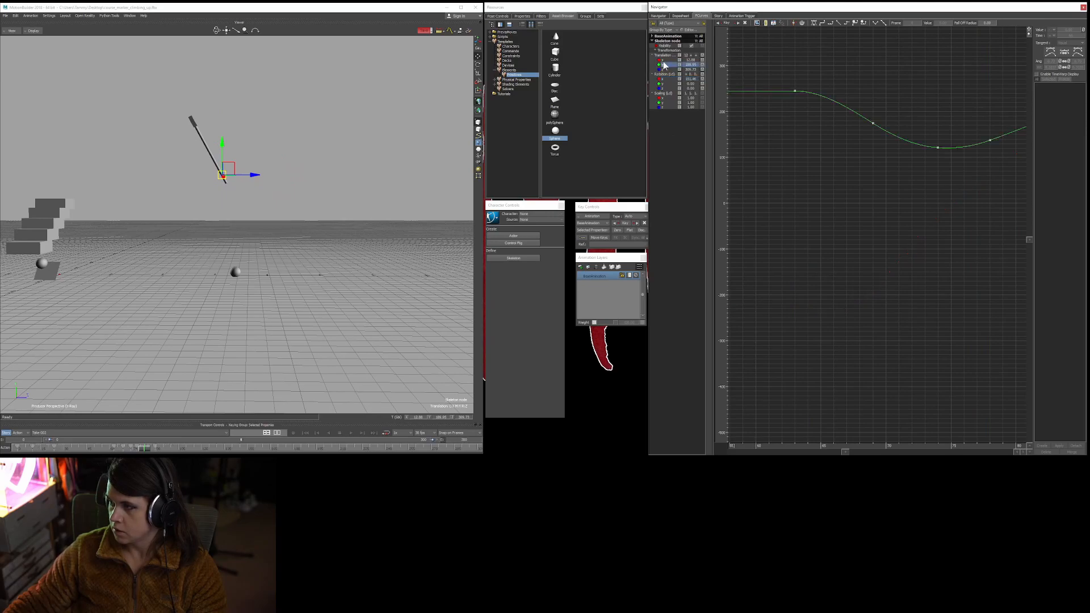
# Display only the Z translation curve, lower its peak key to about 425 and play back the return swing.
pyautogui.keyDown('shift'); pyautogui.moveTo(816, 248); pyautogui.dragTo(795, 353); pyautogui.keyUp('shift')
pyautogui.keyDown('ctrl'); pyautogui.moveTo(848, 245); pyautogui.dragTo(899, 226); pyautogui.keyUp('ctrl')
pyautogui.keyDown('shift'); pyautogui.moveTo(886, 207); pyautogui.dragTo(894, 258); pyautogui.keyUp('shift')
pyautogui.keyDown('ctrl'); pyautogui.keyDown('shift'); pyautogui.click(756, 239); pyautogui.keyUp('shift'); pyautogui.keyUp('ctrl')
pyautogui.hotkey('ctrl', 'space')
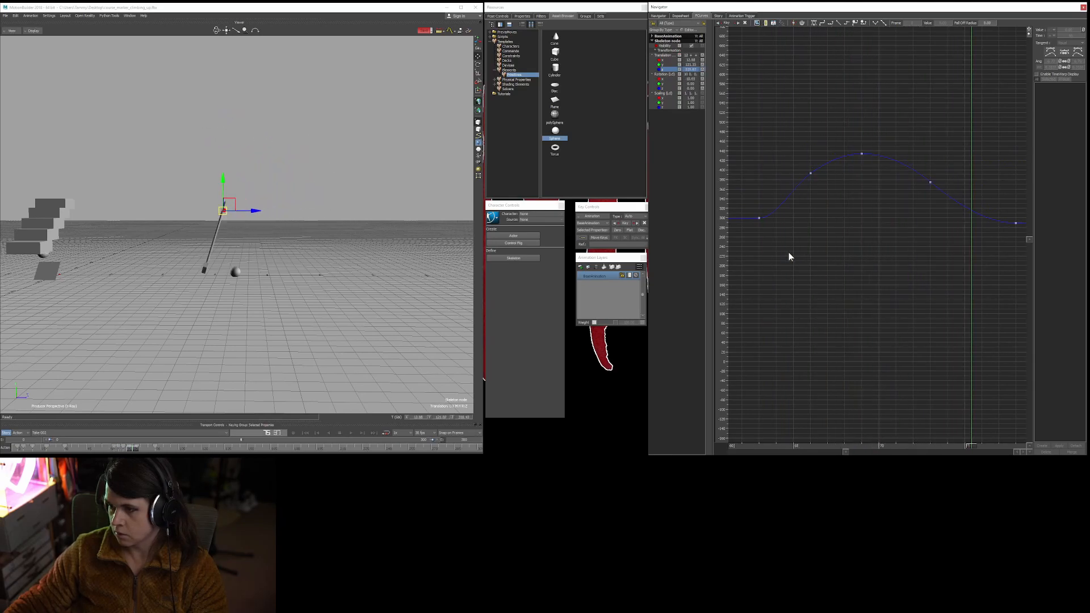
pyautogui.keyDown('ctrl'); pyautogui.keyDown('shift'); pyautogui.click(859, 151); pyautogui.keyUp('shift'); pyautogui.keyUp('ctrl')
pyautogui.moveTo(861, 152); pyautogui.dragTo(862, 158)
pyautogui.click(810, 173)
pyautogui.keyDown('ctrl'); pyautogui.keyDown('shift'); pyautogui.click(761, 225); pyautogui.keyUp('shift'); pyautogui.keyUp('ctrl')
pyautogui.hotkey('ctrl', 'space')
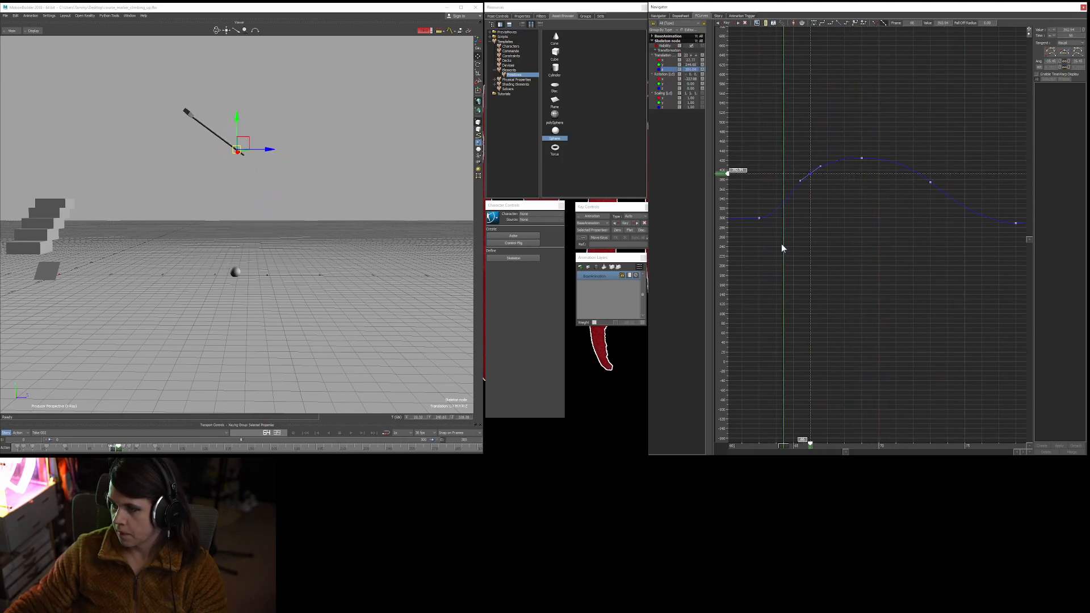
# Shift all Z translation keys following the frame 63 key about two frames later and play back the swing.
pyautogui.moveTo(861, 181); pyautogui.dragTo(823, 191)
pyautogui.click(925, 247)
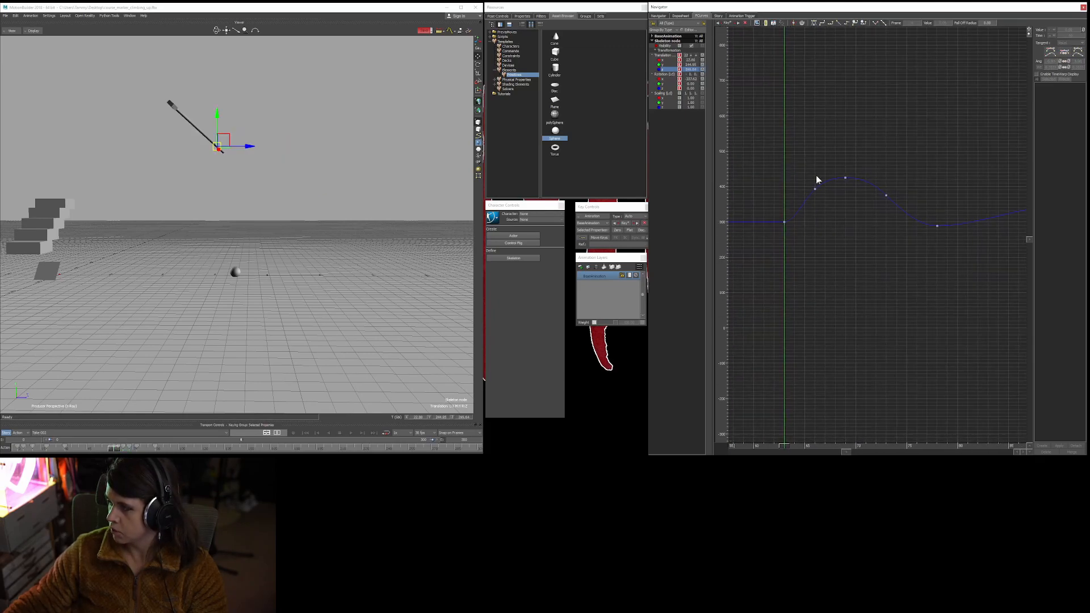
pyautogui.moveTo(988, 264); pyautogui.dragTo(988, 264)
pyautogui.moveTo(884, 446); pyautogui.dragTo(892, 451)
pyautogui.hotkey('ctrl', 'space')
pyautogui.hotkey('ctrl', 'space')
pyautogui.keyDown('ctrl'); pyautogui.keyDown('shift'); pyautogui.click(778, 237); pyautogui.keyUp('shift'); pyautogui.keyUp('ctrl')
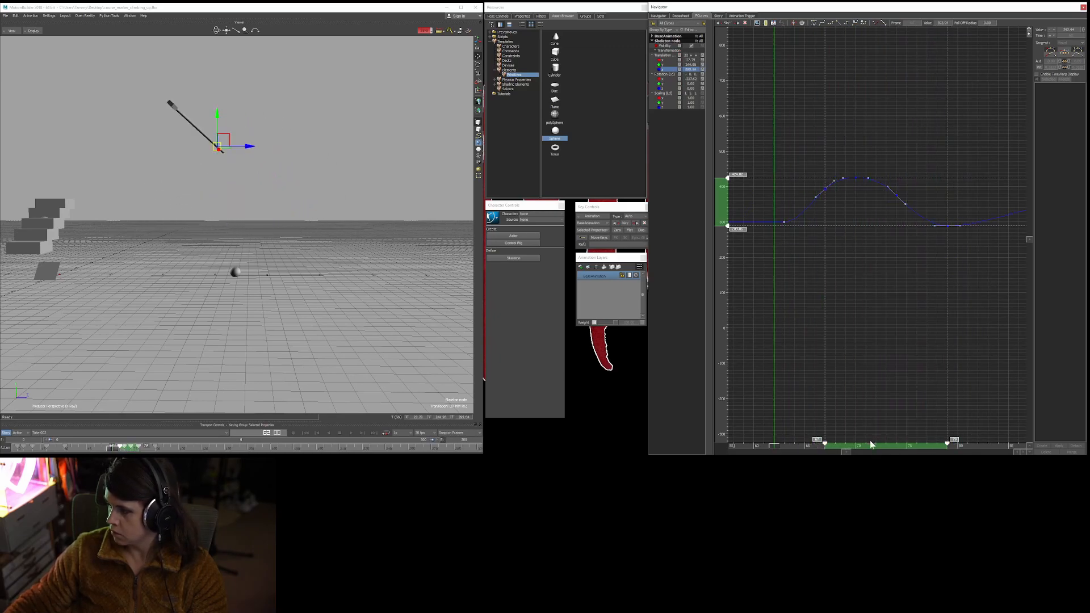
pyautogui.hotkey('ctrl', 'space')
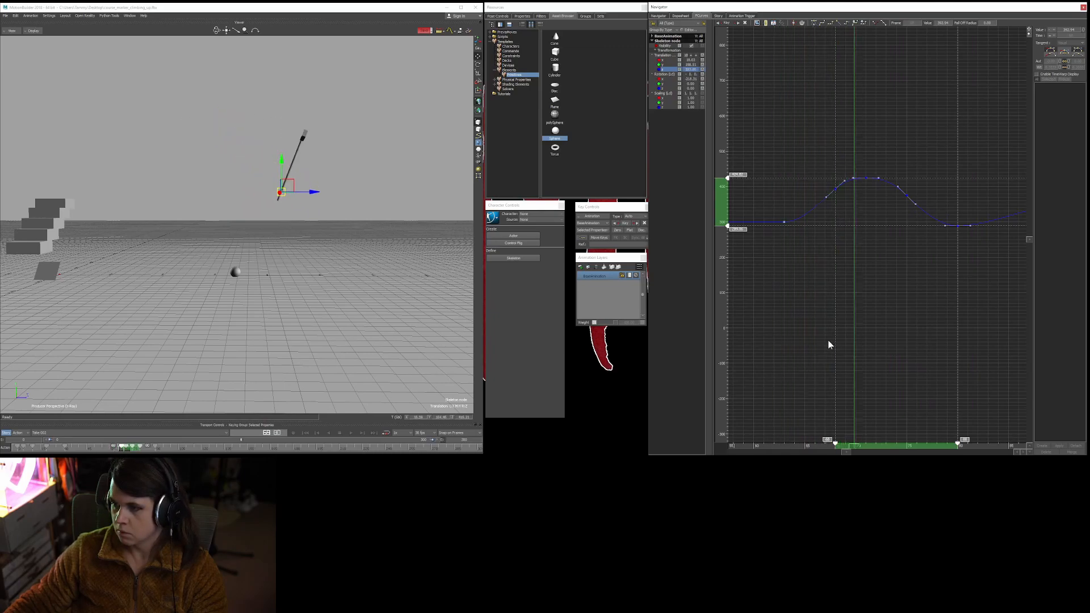
# Play back the return swing several times, deselect the club and review the whole motion from different camera distances.
pyautogui.click(829, 341)
pyautogui.keyDown('ctrl'); pyautogui.keyDown('shift'); pyautogui.click(791, 257); pyautogui.keyUp('shift'); pyautogui.keyUp('ctrl')
pyautogui.hotkey('ctrl', 'space')
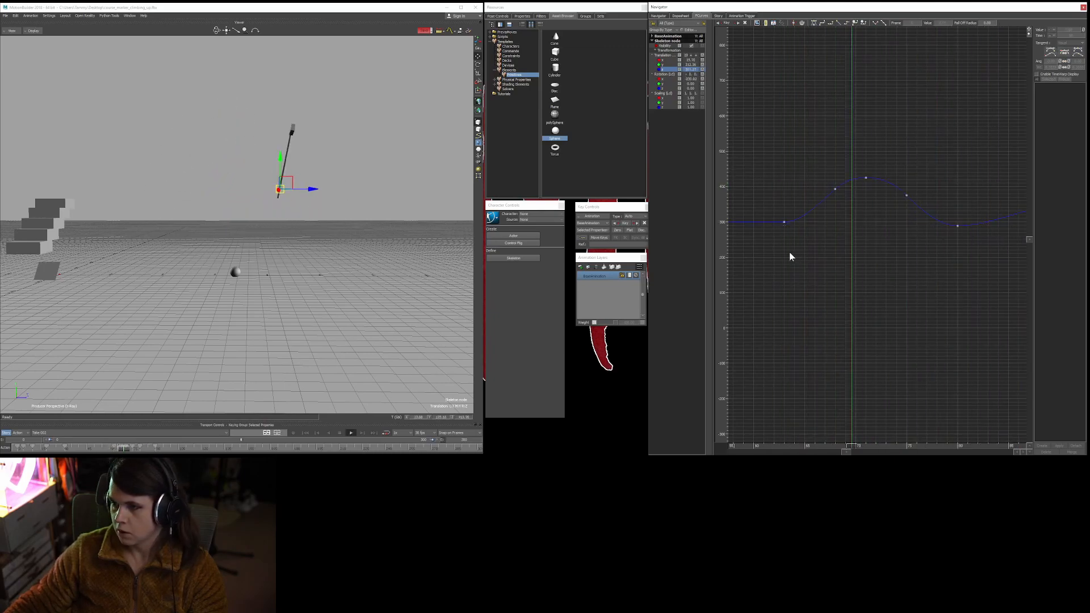
pyautogui.keyDown('ctrl'); pyautogui.keyDown('shift'); pyautogui.click(774, 255); pyautogui.keyUp('shift'); pyautogui.keyUp('ctrl')
pyautogui.hotkey('ctrl', 'space')
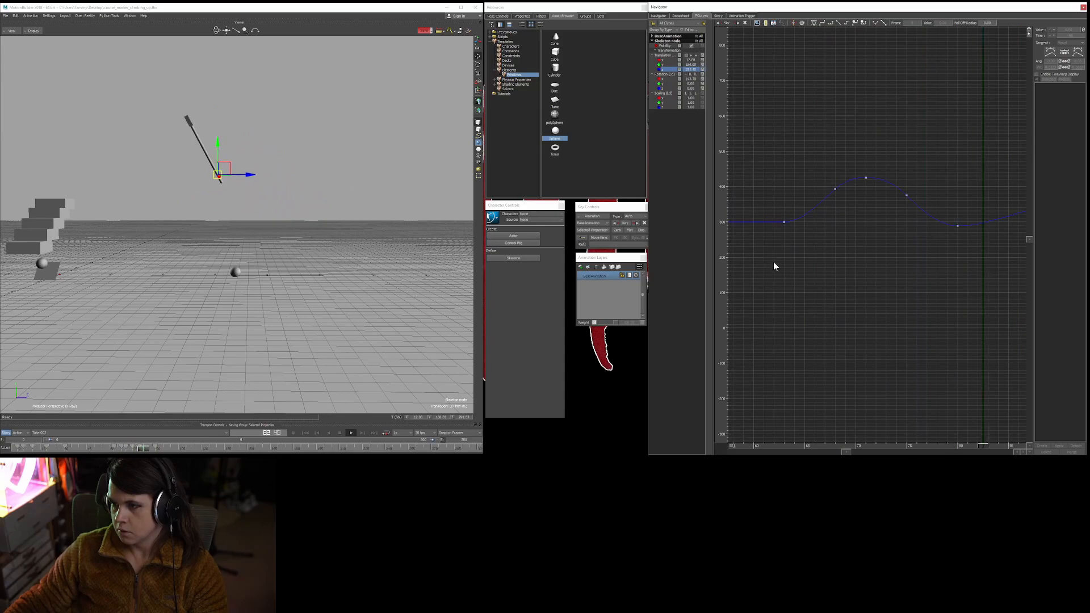
pyautogui.keyDown('ctrl'); pyautogui.keyDown('shift'); pyautogui.click(783, 263); pyautogui.keyUp('shift'); pyautogui.keyUp('ctrl')
pyautogui.click(337, 184)
pyautogui.hotkey('ctrl', 'space')
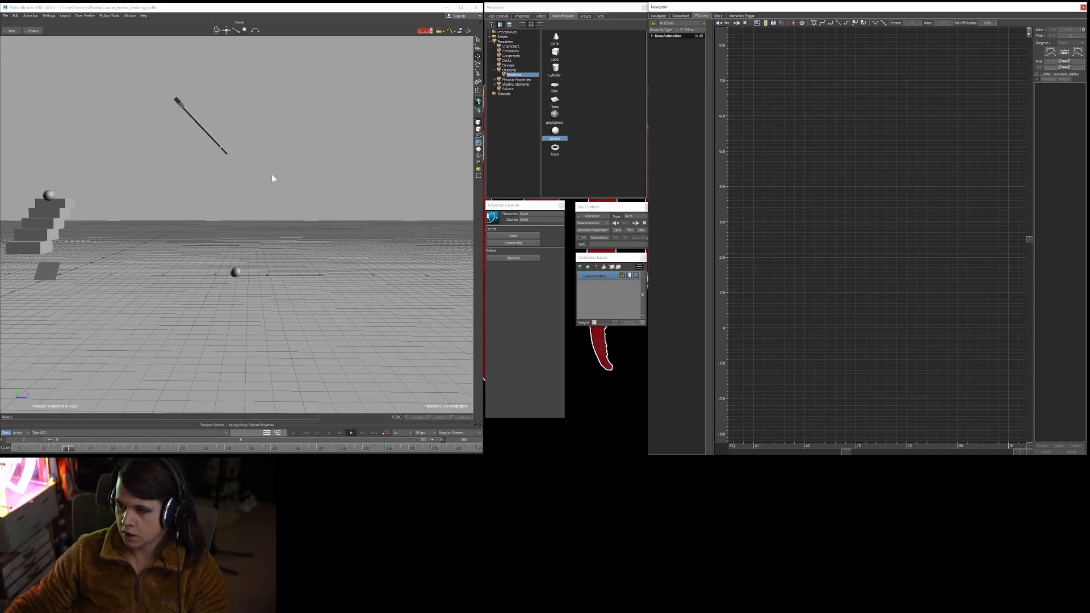
pyautogui.keyDown('ctrl'); pyautogui.keyDown('shift'); pyautogui.moveTo(267, 182); pyautogui.dragTo(342, 211); pyautogui.keyUp('shift'); pyautogui.keyUp('ctrl')
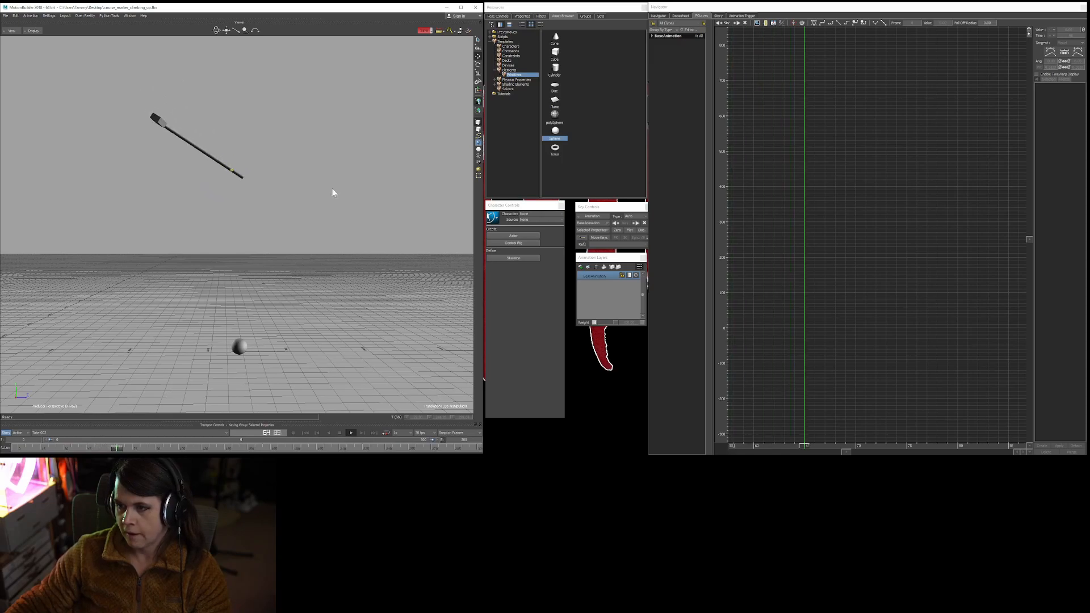
pyautogui.keyDown('ctrl'); pyautogui.keyDown('shift'); pyautogui.moveTo(337, 234); pyautogui.dragTo(342, 261); pyautogui.keyUp('shift'); pyautogui.keyUp('ctrl')
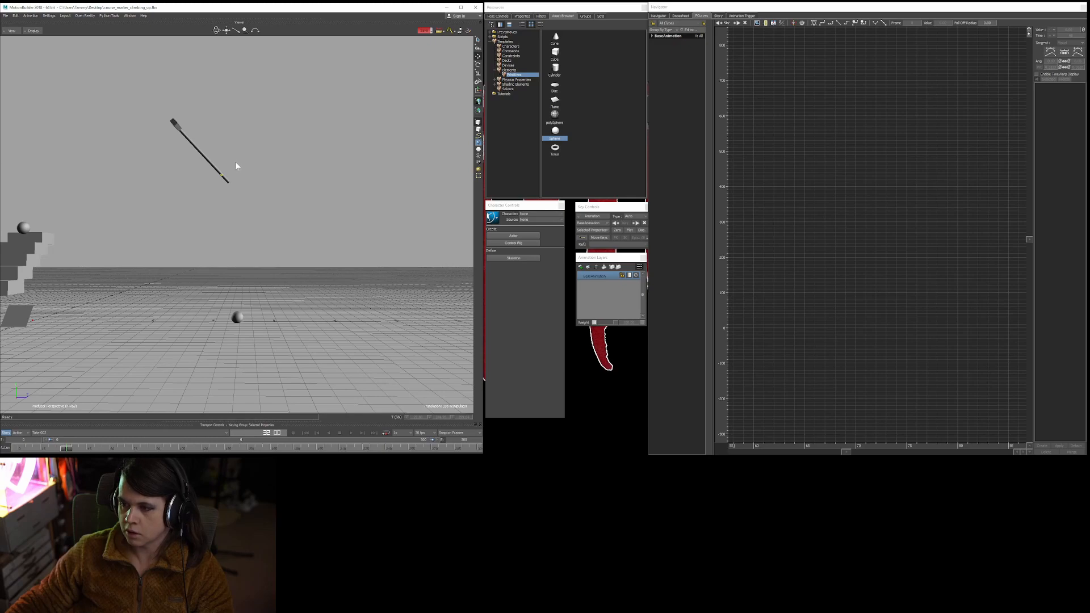
# Add an X rotation key of about -232 degrees at frame 46 and move the frame 28 key to about frame 30, -223 degrees.
pyautogui.click(217, 184)
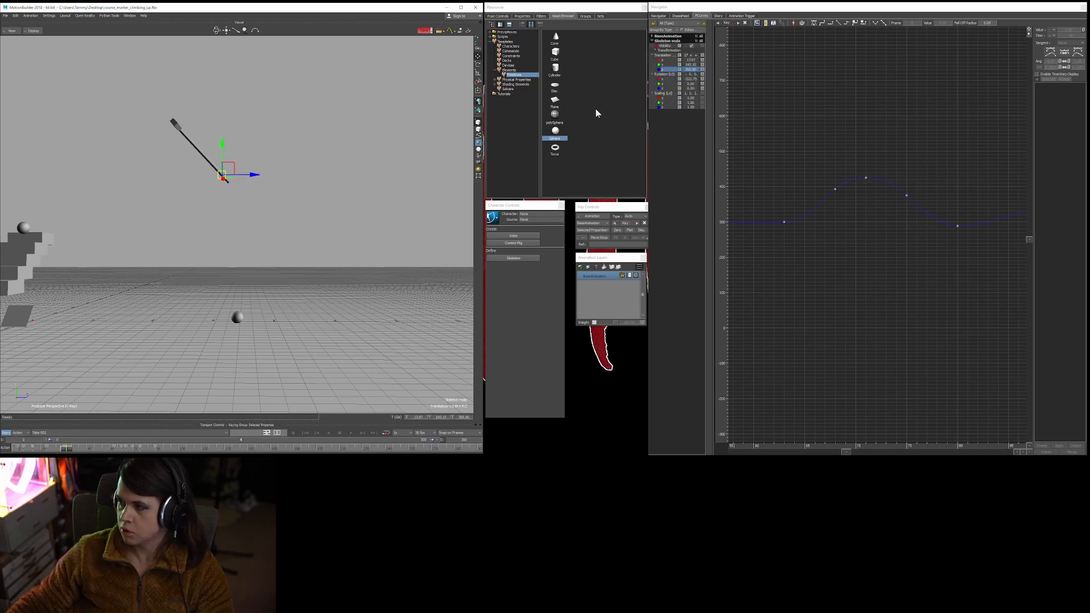
pyautogui.click(666, 75)
pyautogui.press('a')
pyautogui.keyDown('ctrl'); pyautogui.moveTo(880, 147); pyautogui.dragTo(875, 314); pyautogui.keyUp('ctrl')
pyautogui.scroll(1, 876, 318)
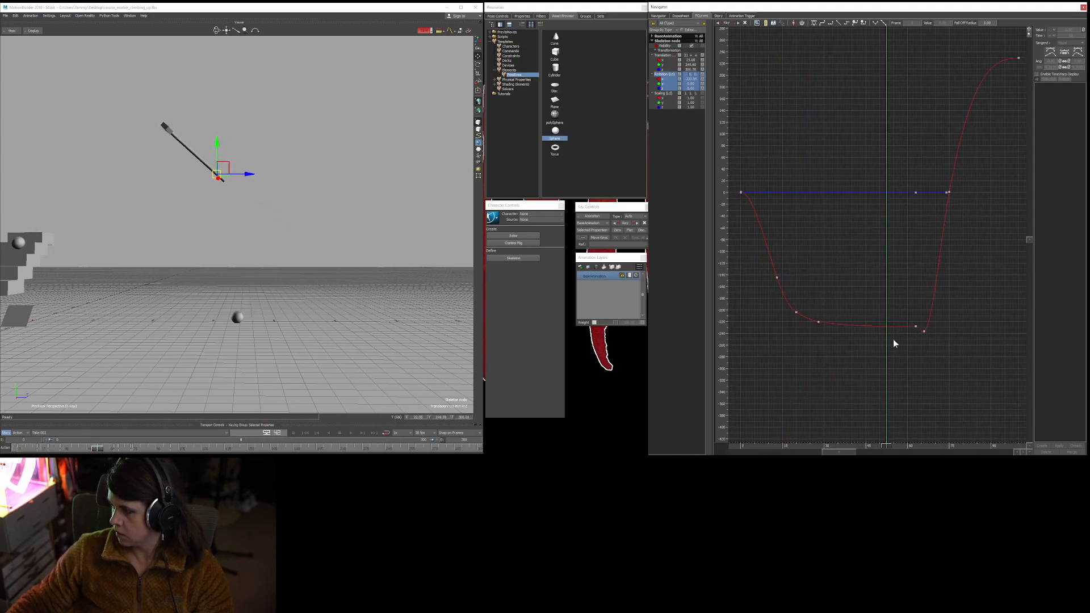
pyautogui.moveTo(859, 435)
pyautogui.mouseDown()
pyautogui.moveTo(875, 435)
pyautogui.moveTo(856, 423)
pyautogui.moveTo(868, 419)
pyautogui.mouseUp()
pyautogui.keyDown('ctrl'); pyautogui.click(868, 326); pyautogui.keyUp('ctrl')
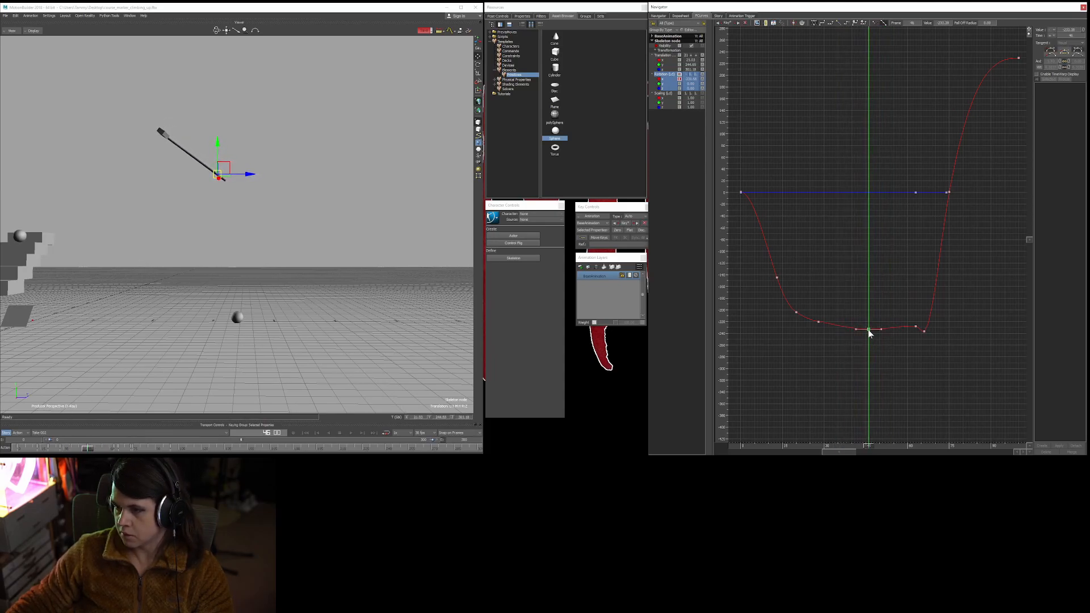
pyautogui.keyDown('ctrl'); pyautogui.moveTo(855, 336); pyautogui.dragTo(877, 272); pyautogui.keyUp('ctrl')
pyautogui.press('space')
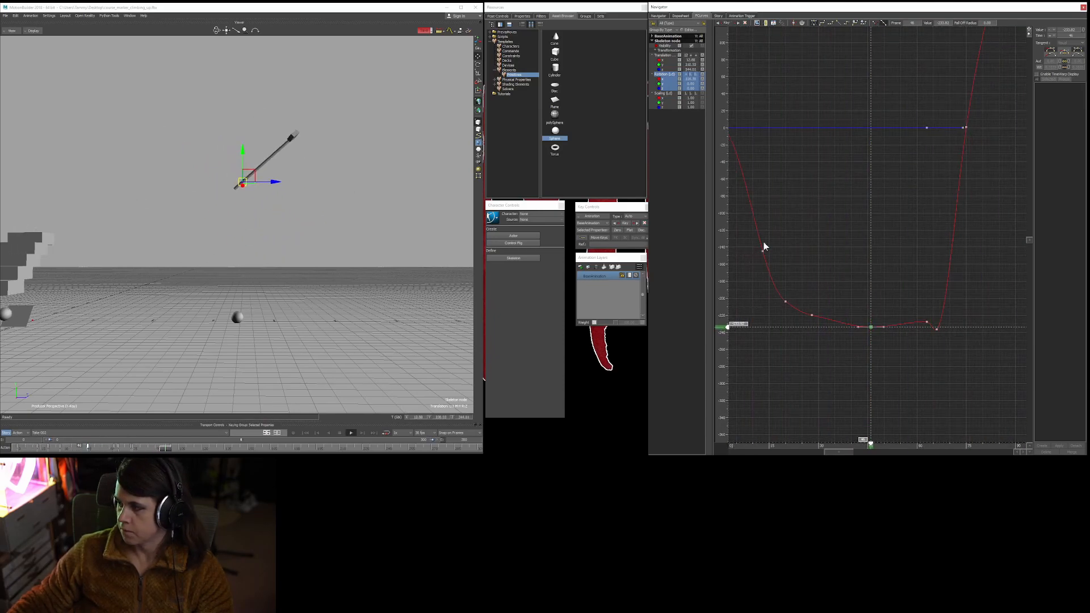
pyautogui.moveTo(812, 315)
pyautogui.mouseDown()
pyautogui.moveTo(832, 322)
pyautogui.moveTo(819, 318)
pyautogui.mouseUp()
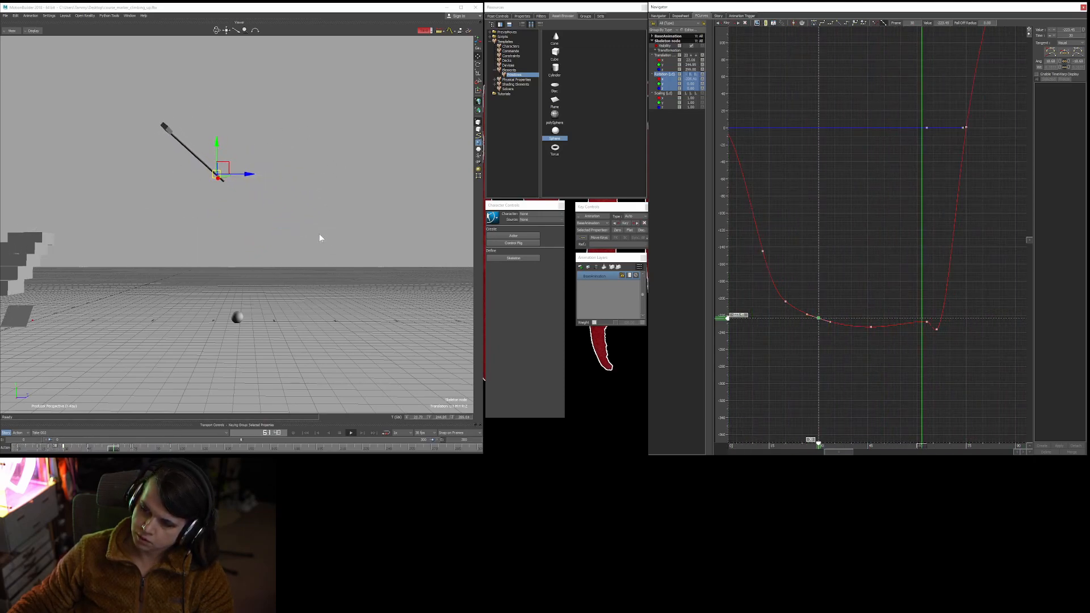
# Play back the full animation from the first frame, review it from a closer camera view and deselect the club.
pyautogui.click(668, 66)
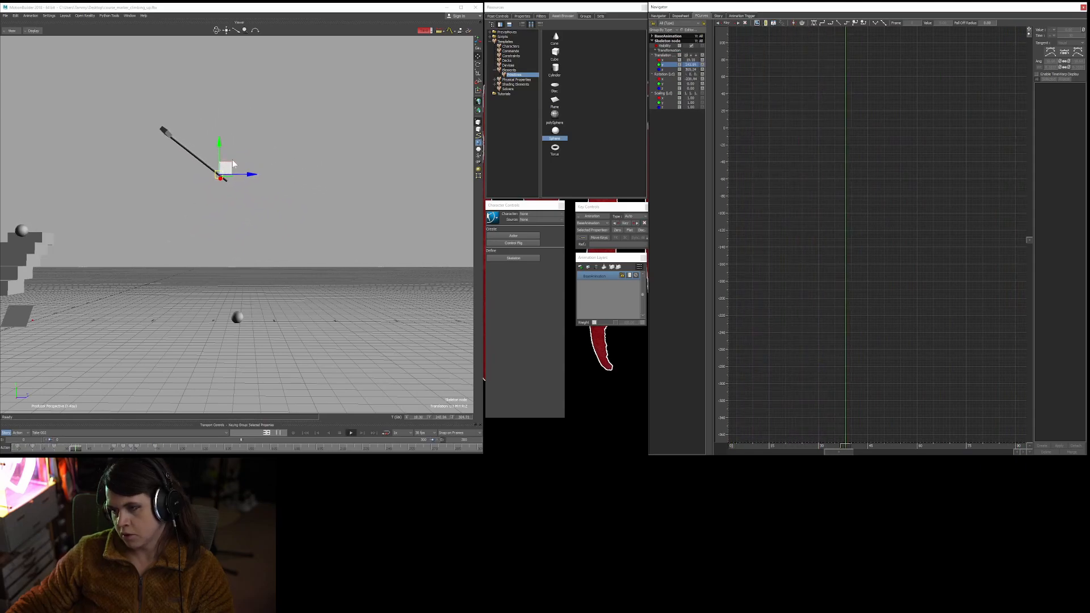
pyautogui.press('Home')
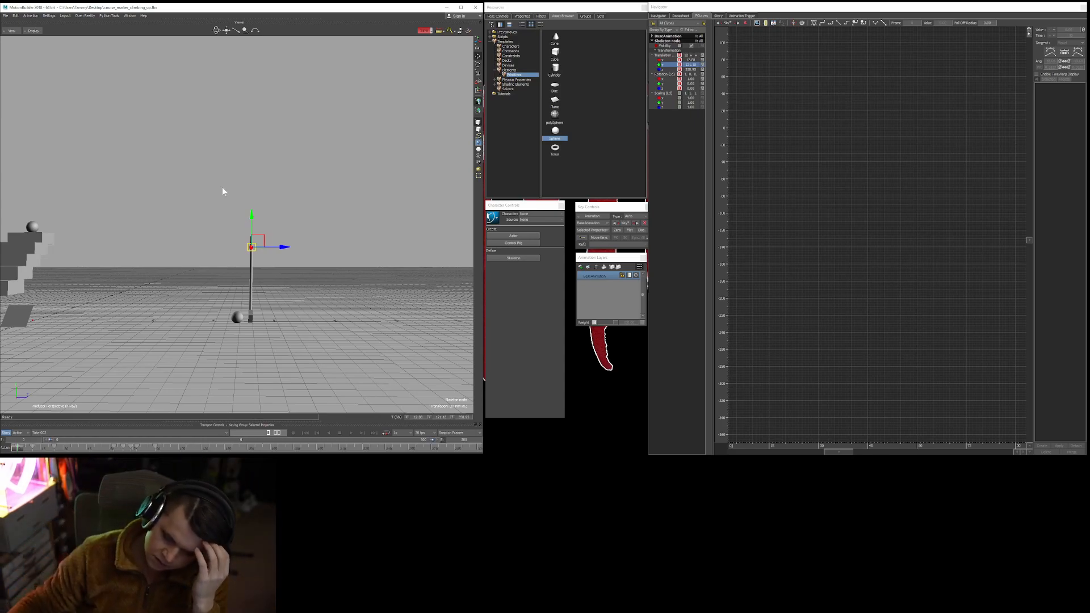
pyautogui.press('space')
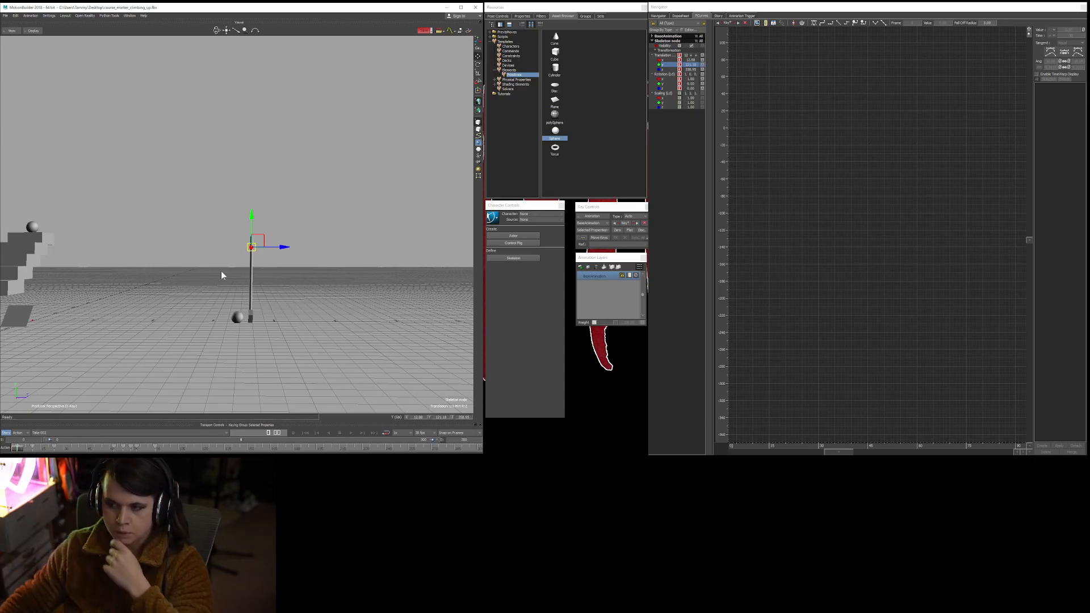
pyautogui.press('space')
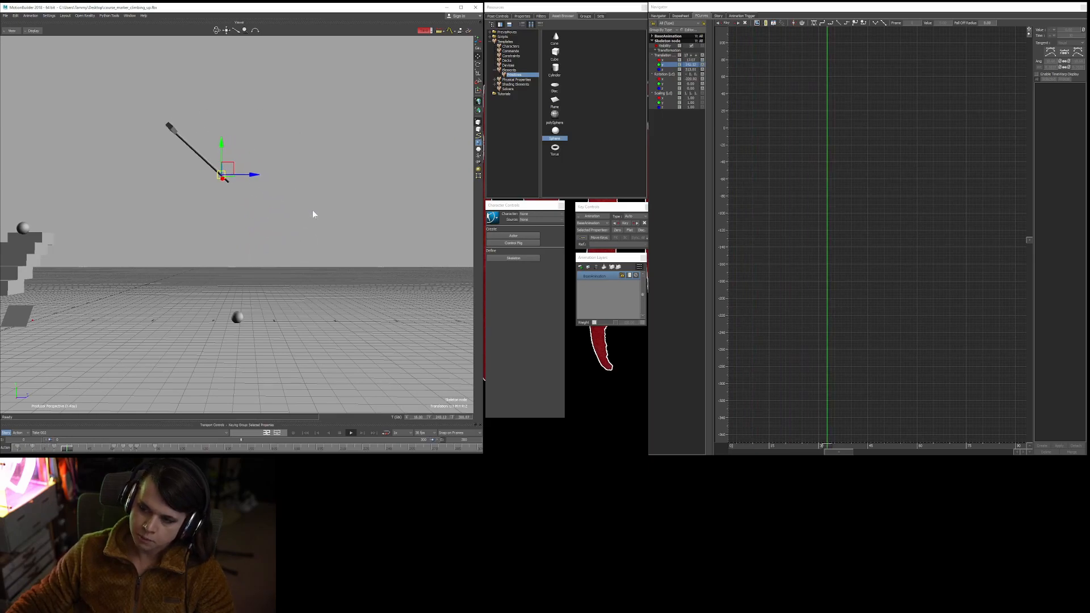
pyautogui.hotkey('ctrl', 'Home')
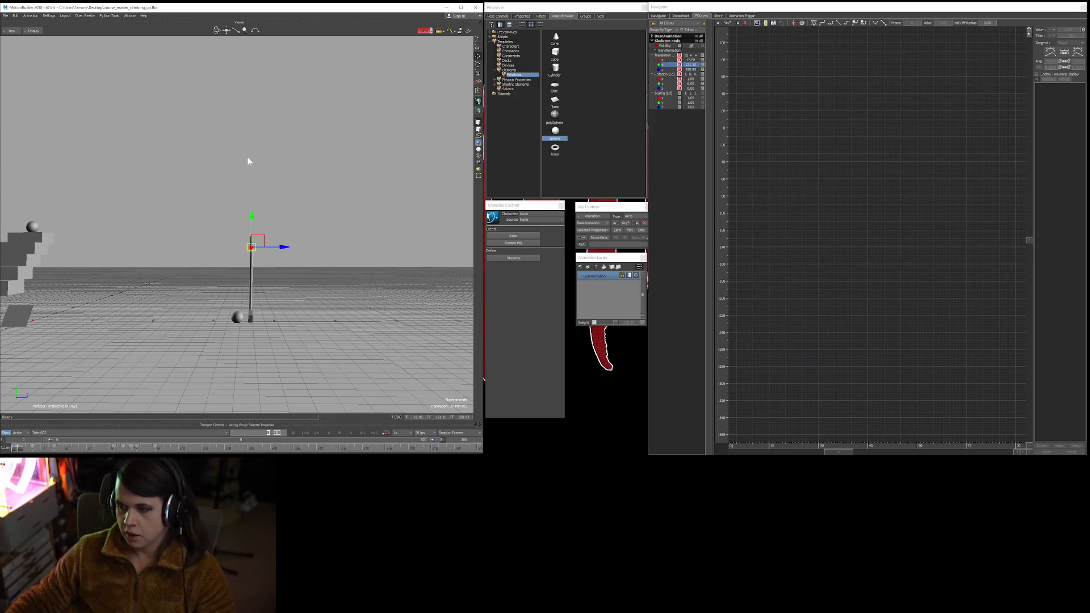
pyautogui.keyDown('ctrl'); pyautogui.moveTo(303, 267); pyautogui.dragTo(339, 268); pyautogui.keyUp('ctrl')
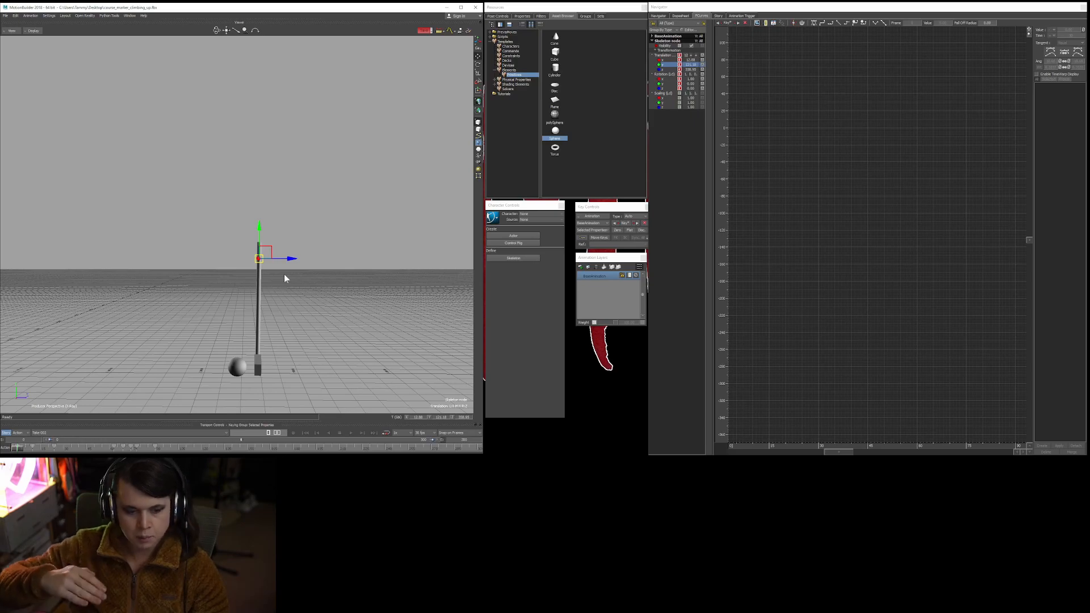
pyautogui.scroll(-1, 333, 226)
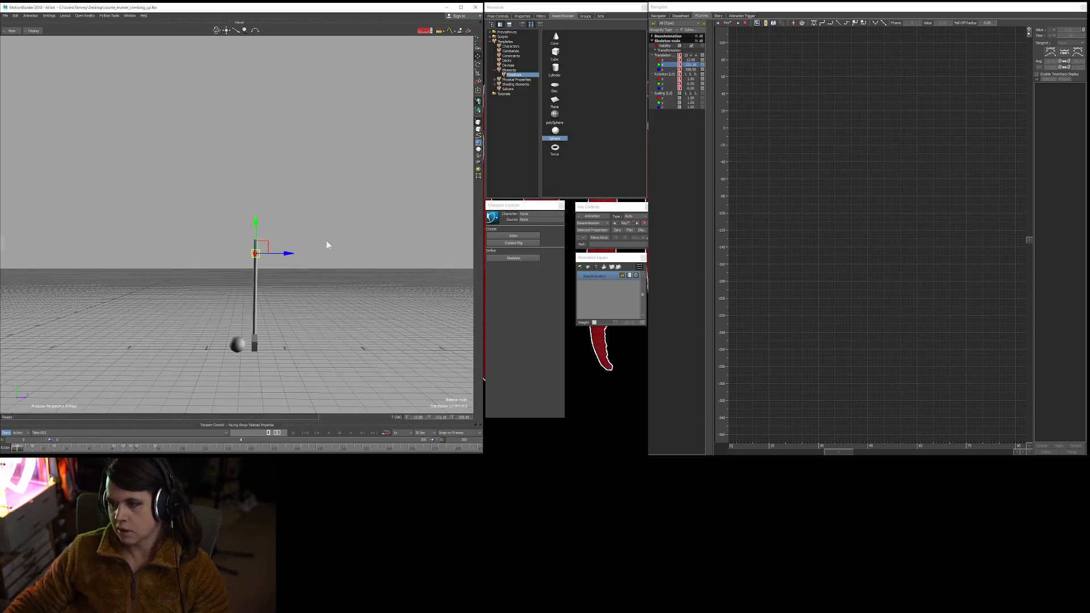
pyautogui.click(326, 241)
pyautogui.hotkey('ctrl', 'space')
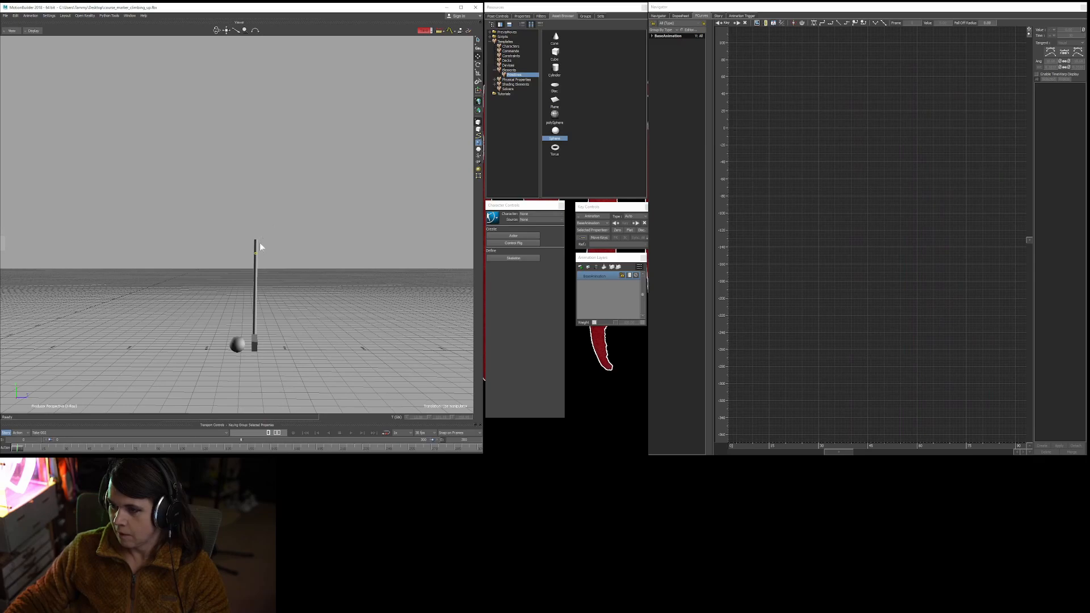
# Display the club's Y and Z translation curves together and move the lowest Y key to about frame 75 and the following one to about frame 81.
pyautogui.click(255, 258)
pyautogui.press('a')
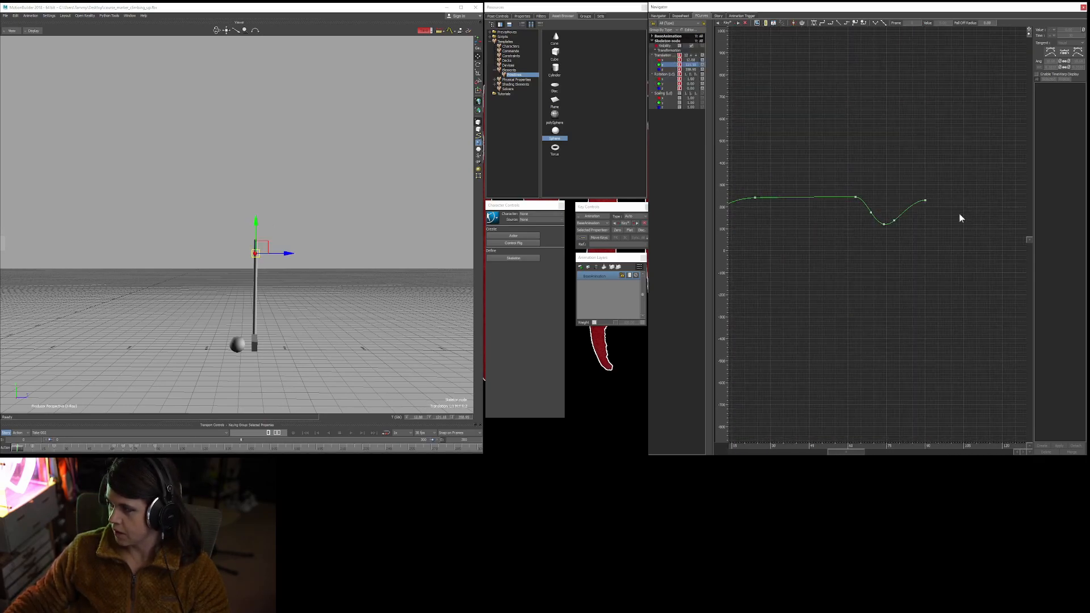
pyautogui.scroll(3, 932, 171)
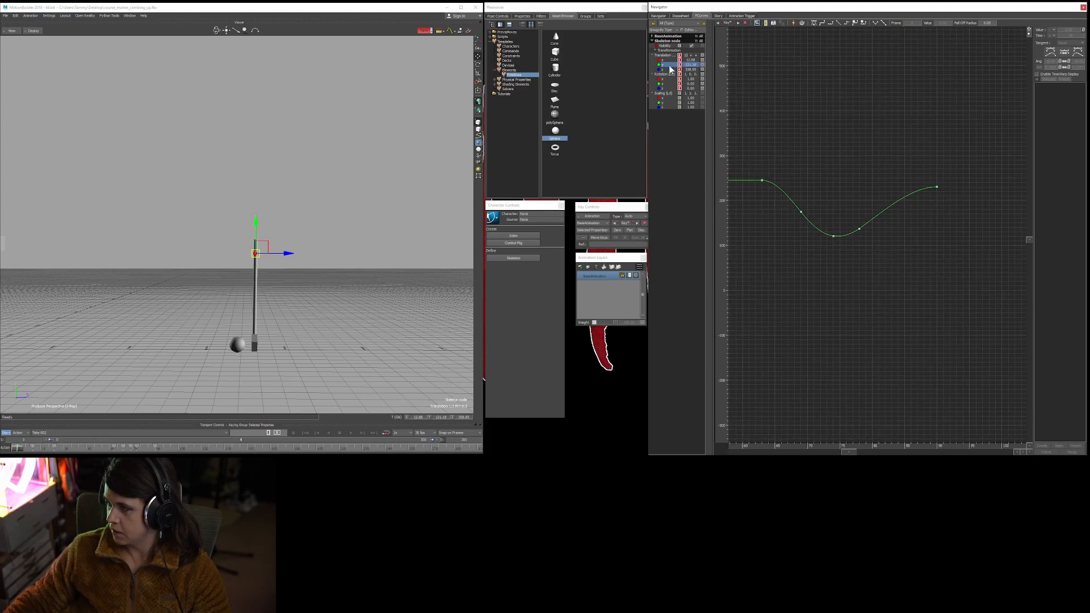
pyautogui.keyDown('shift'); pyautogui.moveTo(811, 155); pyautogui.dragTo(865, 190); pyautogui.keyUp('shift')
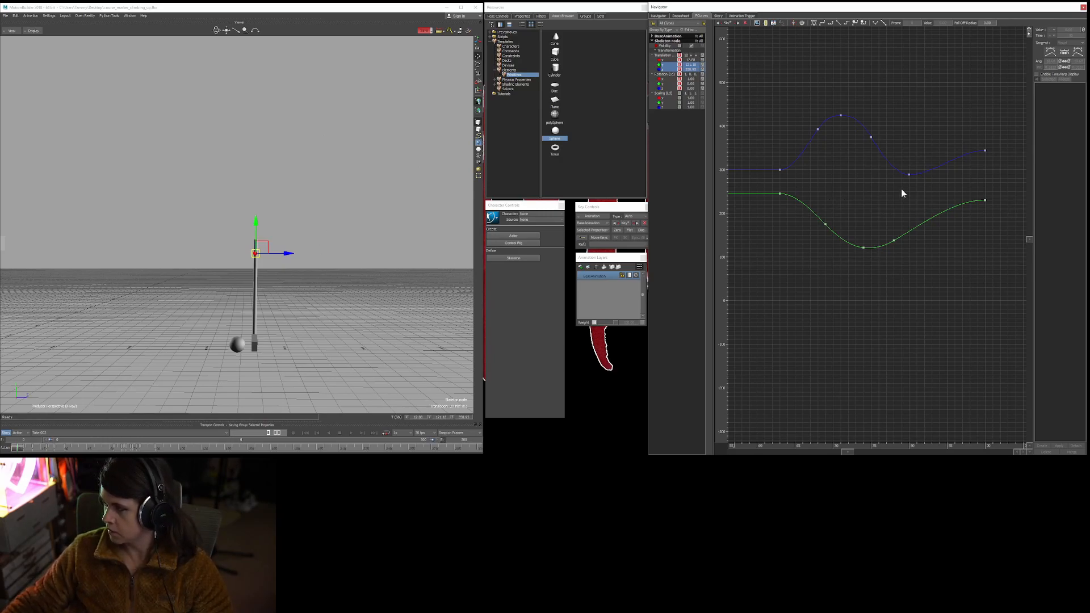
pyautogui.moveTo(894, 240); pyautogui.dragTo(873, 248)
pyautogui.press('space')
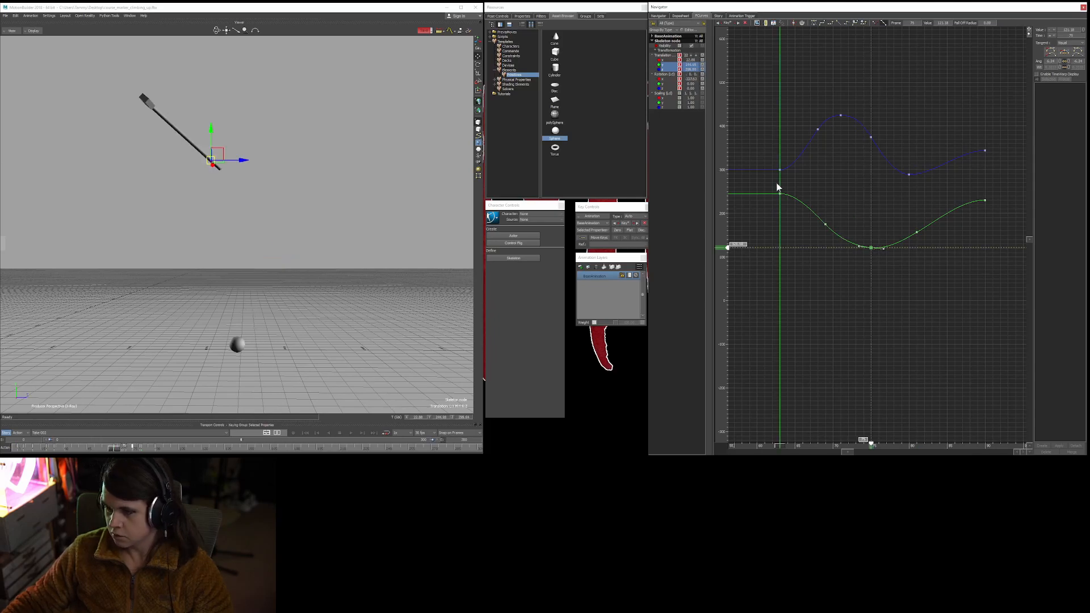
# Move the last Y translation key to about frame 95, the preceding key to about frame 84 and the lowest key to about frame 76.
pyautogui.press('space')
pyautogui.keyDown('shift'); pyautogui.moveTo(960, 213); pyautogui.dragTo(895, 214); pyautogui.keyUp('shift')
pyautogui.click(887, 201)
pyautogui.moveTo(944, 182); pyautogui.dragTo(893, 226)
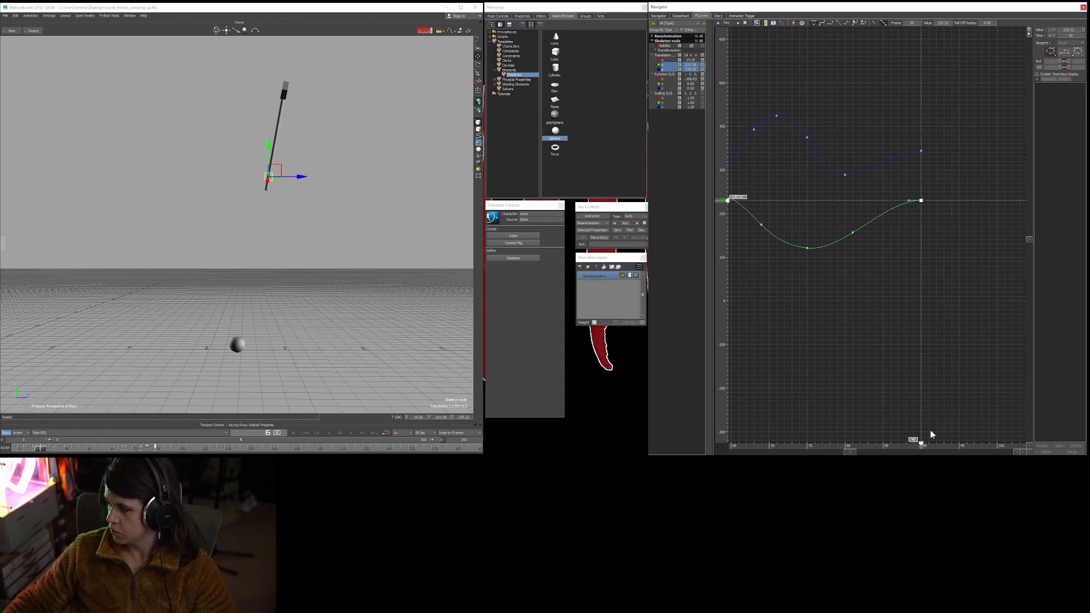
pyautogui.moveTo(921, 444); pyautogui.dragTo(960, 444)
pyautogui.click(859, 232)
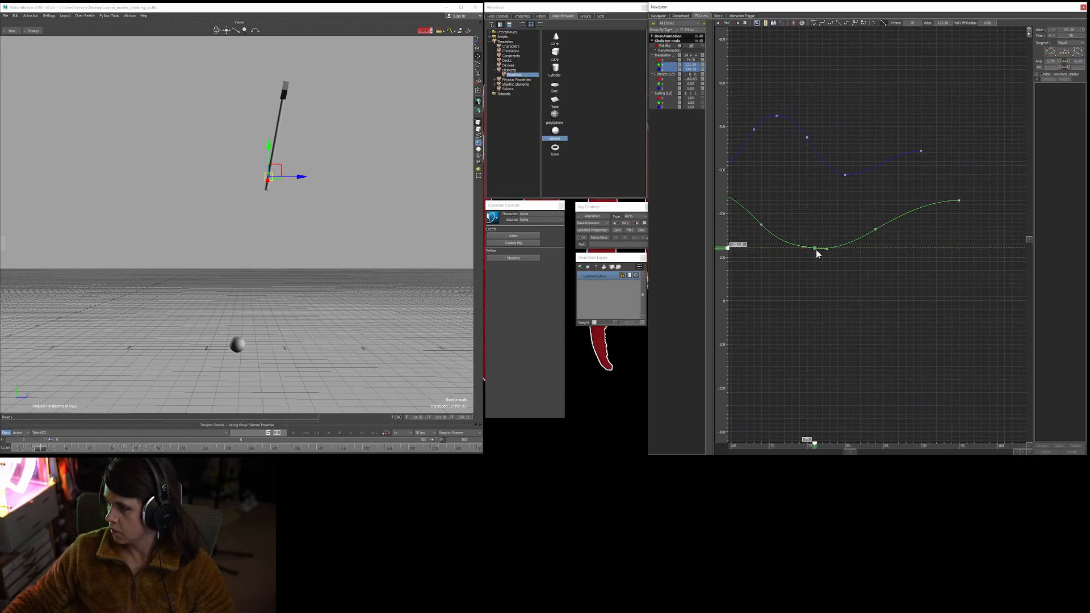
# Raise the Y translation key at about frame 69 to about 180 and play back the return swing.
pyautogui.keyDown('shift'); pyautogui.moveTo(803, 206); pyautogui.dragTo(825, 209); pyautogui.keyUp('shift')
pyautogui.moveTo(800, 213); pyautogui.dragTo(764, 241)
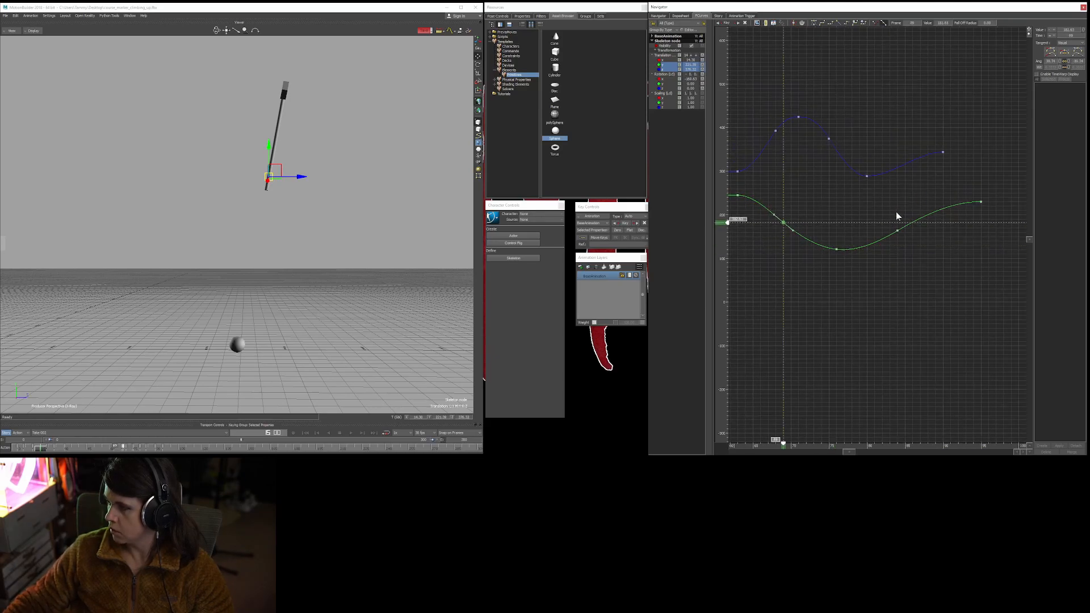
pyautogui.keyDown('shift'); pyautogui.moveTo(850, 197); pyautogui.dragTo(867, 200); pyautogui.keyUp('shift')
pyautogui.click(809, 192)
pyautogui.keyDown('ctrl'); pyautogui.keyDown('shift'); pyautogui.click(749, 168); pyautogui.keyUp('shift'); pyautogui.keyUp('ctrl')
pyautogui.hotkey('ctrl', 'space')
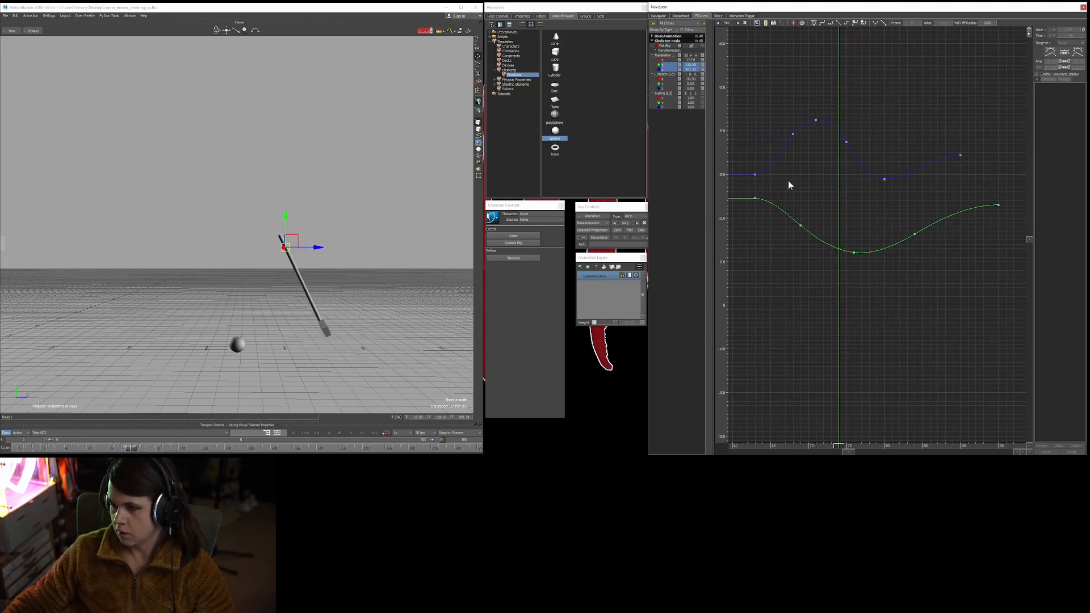
pyautogui.hotkey('ctrl', 'space')
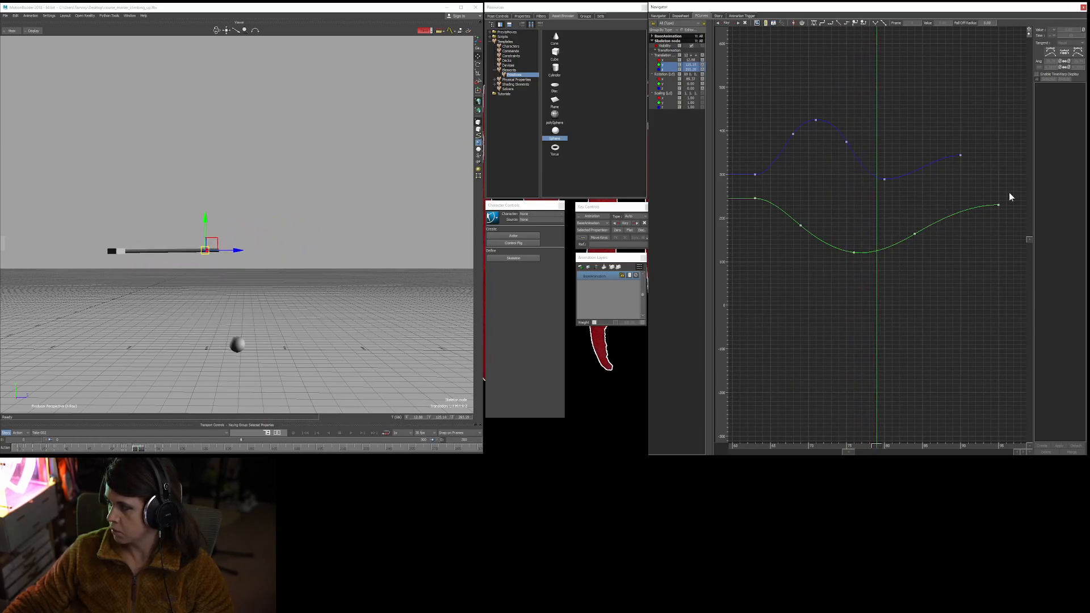
# Compress the Y translation keys of the return swing in time so the last key falls at about frame 91.
pyautogui.moveTo(757, 282); pyautogui.dragTo(757, 283)
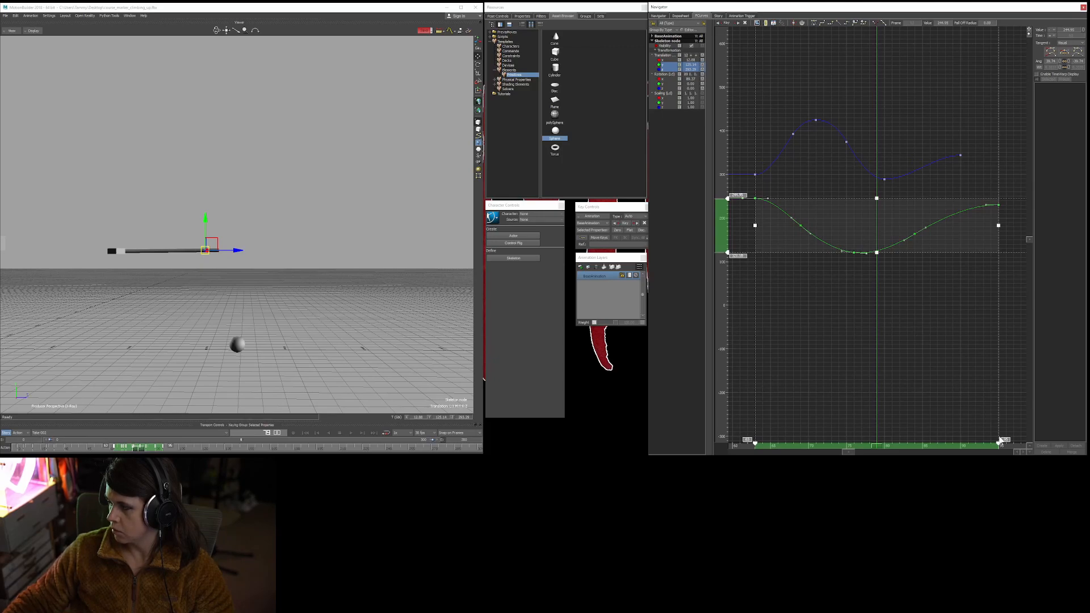
pyautogui.moveTo(1001, 447); pyautogui.dragTo(971, 449)
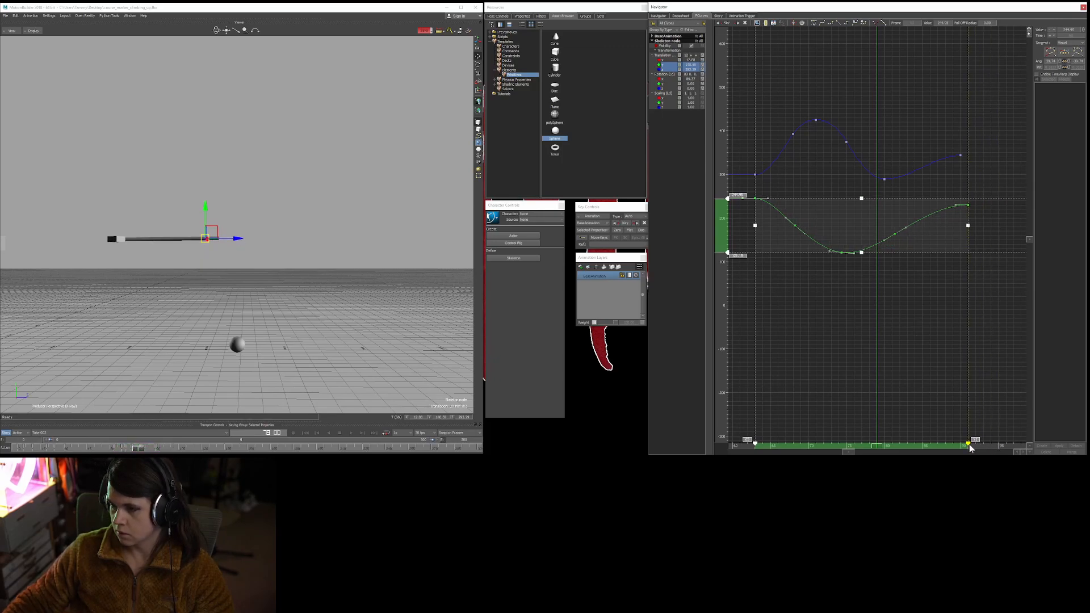
# Play back the return swing and raise the Y translation key at about frame 67 to about 220.
pyautogui.hotkey('ctrl', 'space')
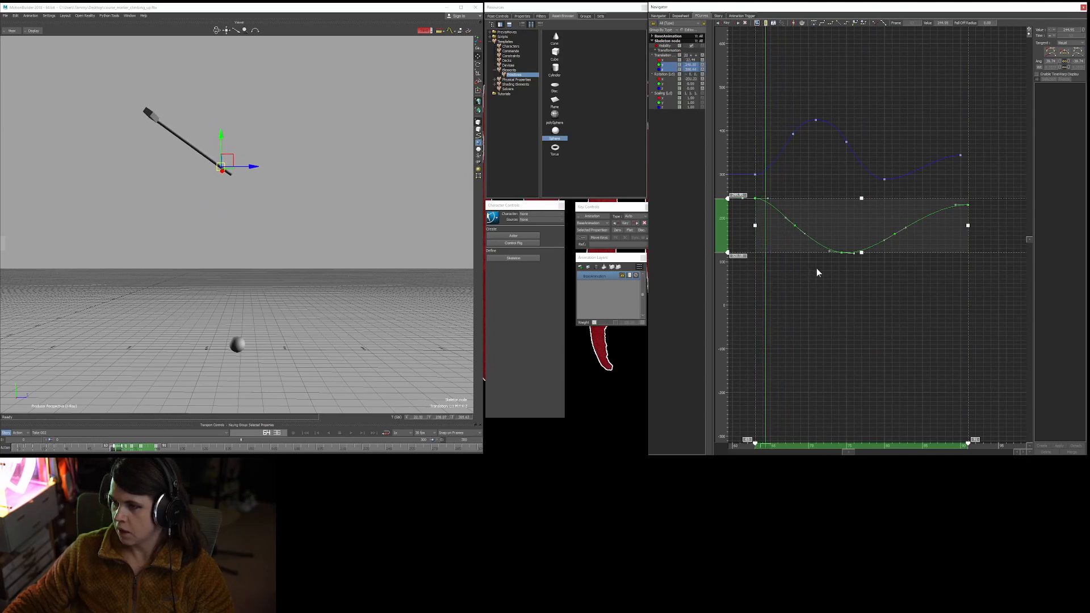
pyautogui.click(806, 193)
pyautogui.moveTo(786, 218); pyautogui.dragTo(788, 208)
pyautogui.hotkey('ctrl', 'space')
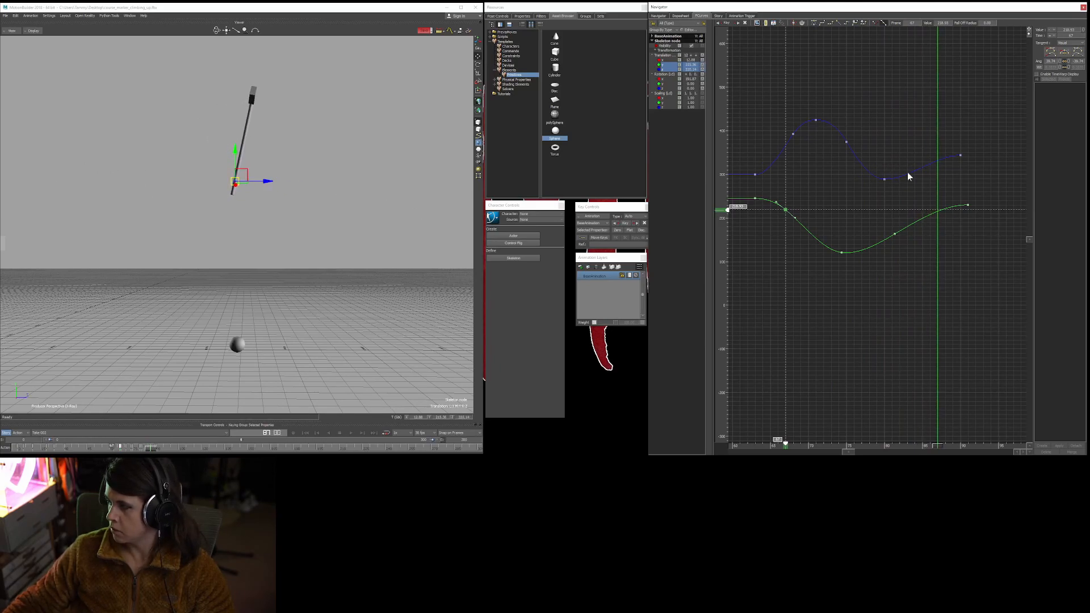
# Move the low Z translation key to about frame 81 and the last to about frame 93, with a key between them at about frame 87.
pyautogui.moveTo(887, 181); pyautogui.dragTo(897, 178)
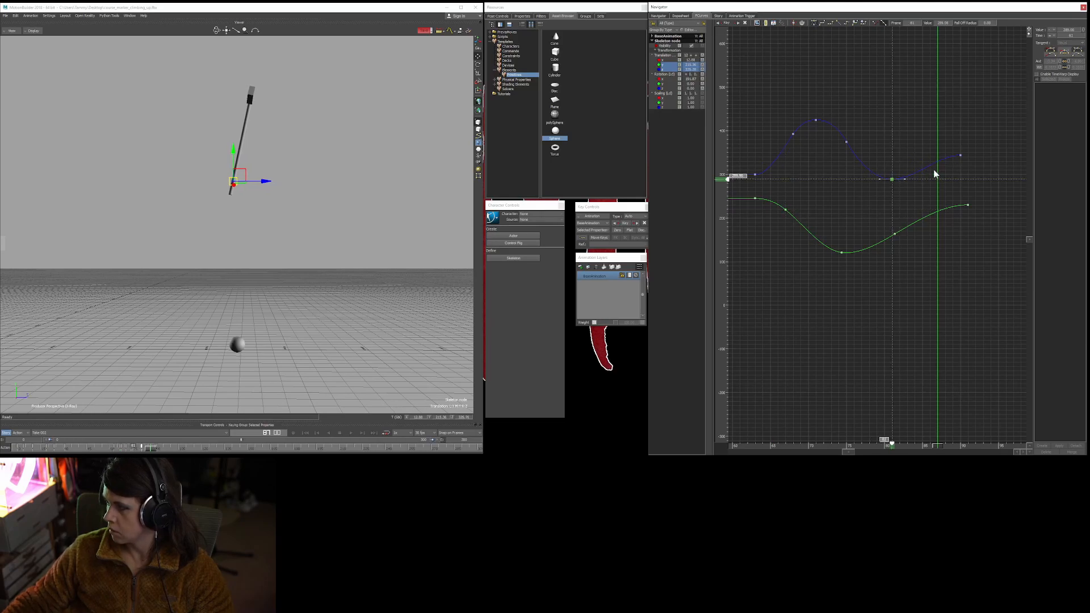
pyautogui.moveTo(959, 155); pyautogui.dragTo(908, 180)
pyautogui.keyDown('ctrl'); pyautogui.keyDown('shift'); pyautogui.moveTo(751, 183); pyautogui.dragTo(778, 111); pyautogui.keyUp('shift'); pyautogui.keyUp('ctrl')
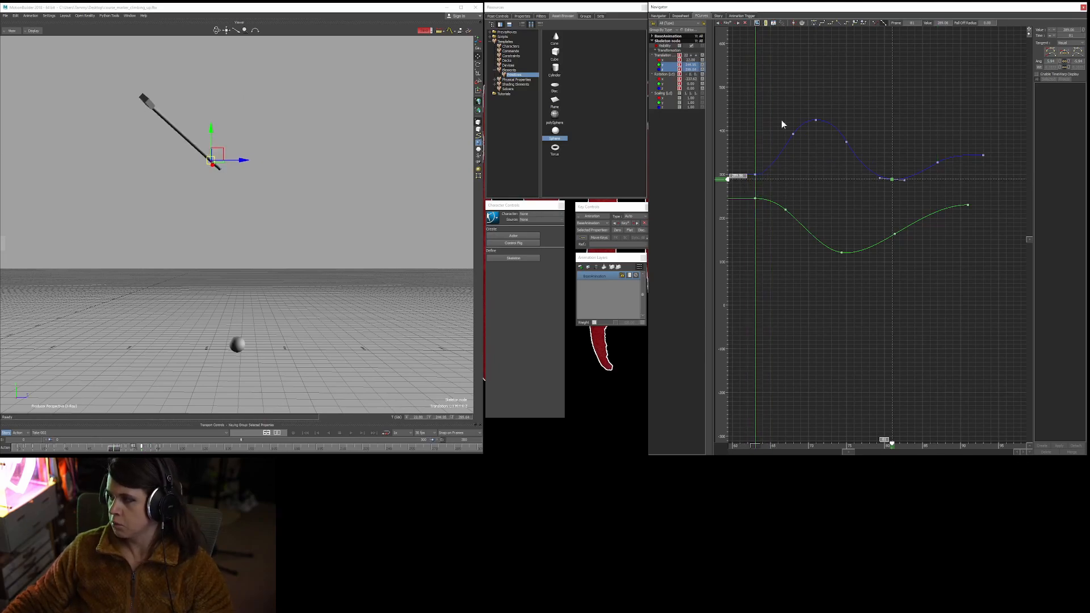
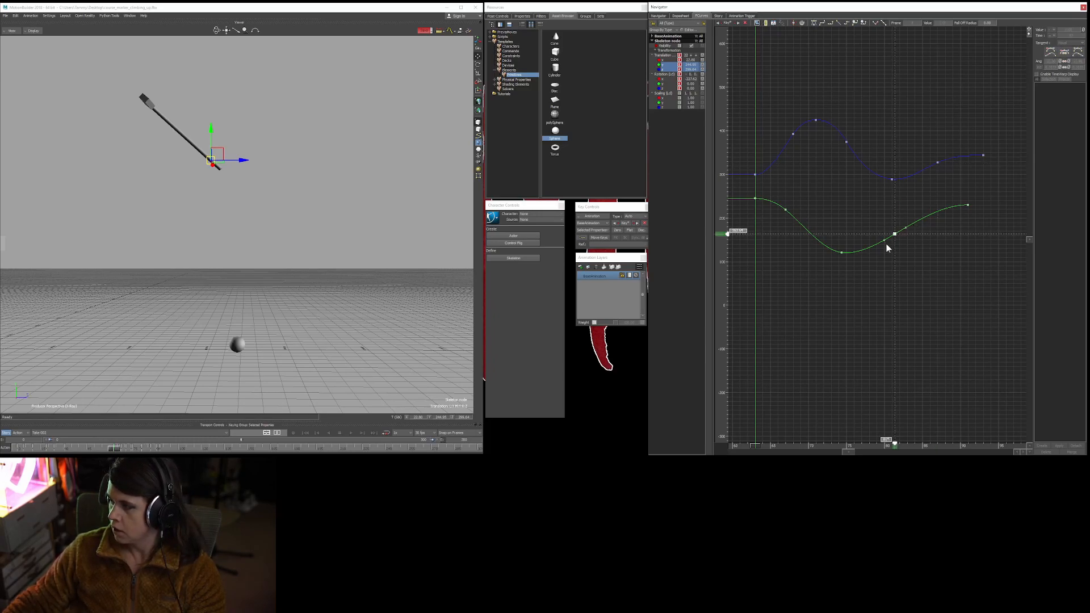
pyautogui.click(842, 252)
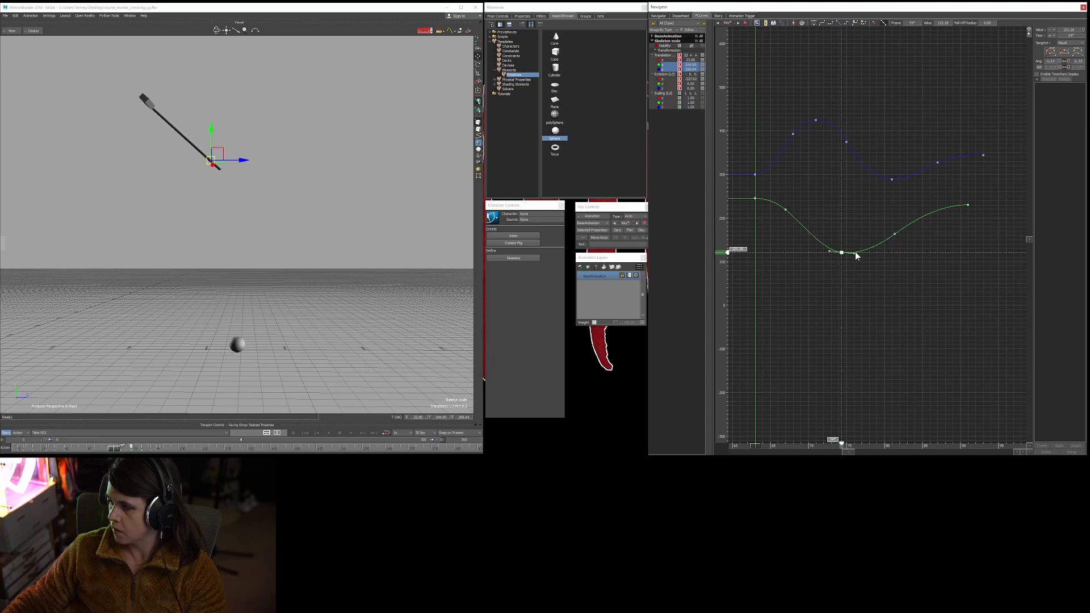
# Scrub through and play back the club's whole swing from the start of the timeline to check its motion.
pyautogui.click(251, 223)
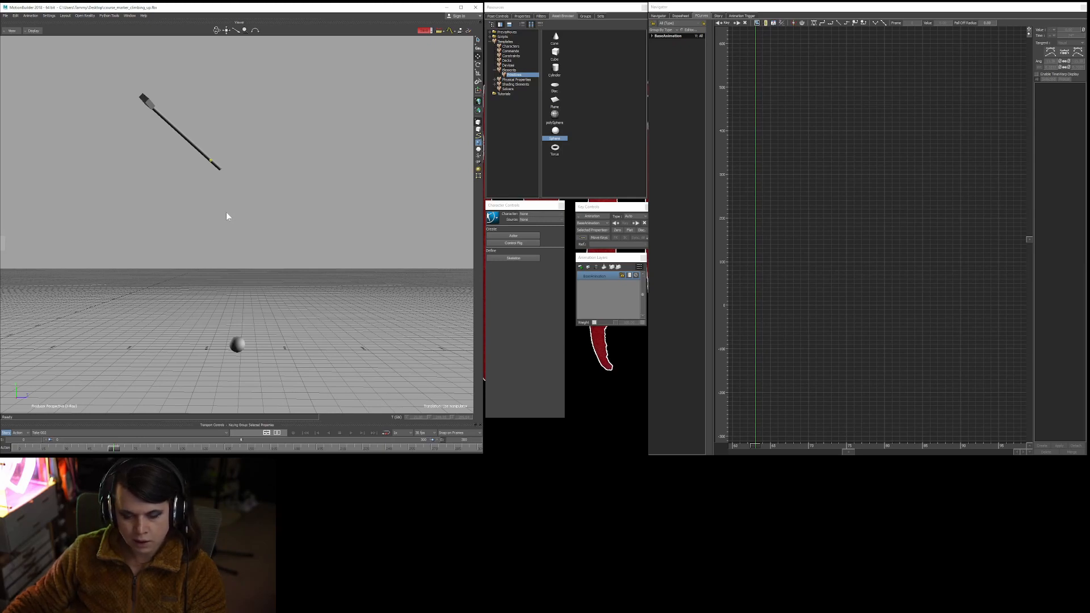
pyautogui.moveTo(226, 212); pyautogui.dragTo(277, 218)
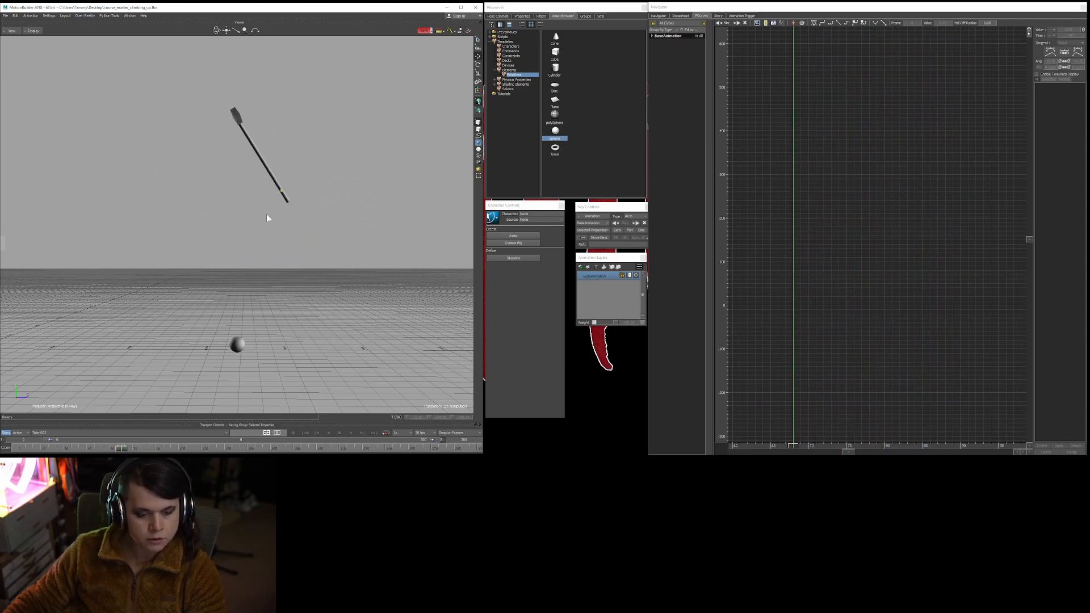
pyautogui.click(282, 191)
pyautogui.press('Home')
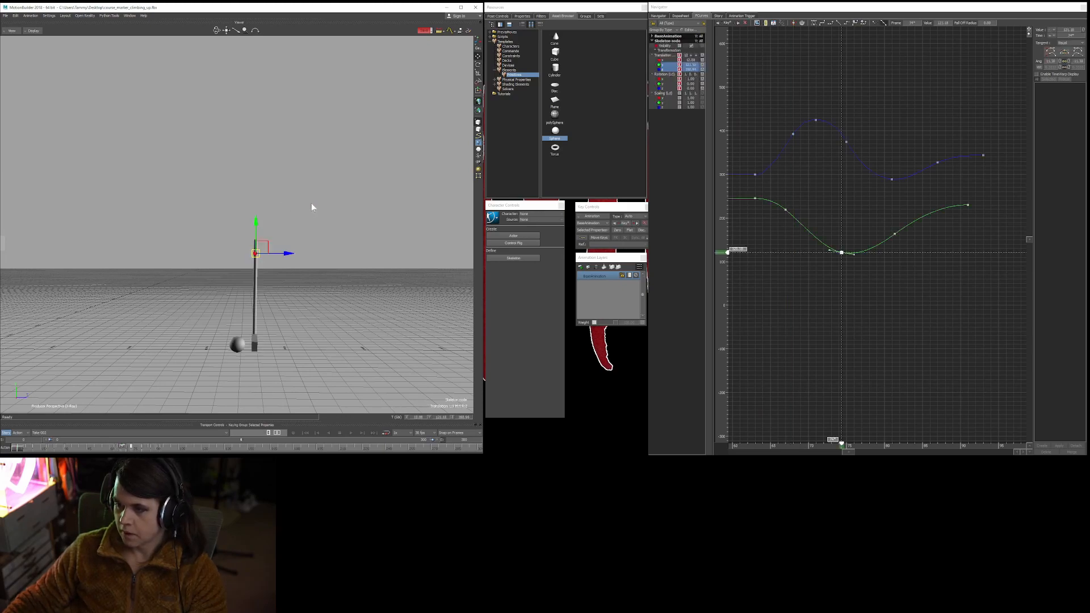
pyautogui.hotkey('ctrl', 'space')
pyautogui.hotkey('ctrl', 'space')
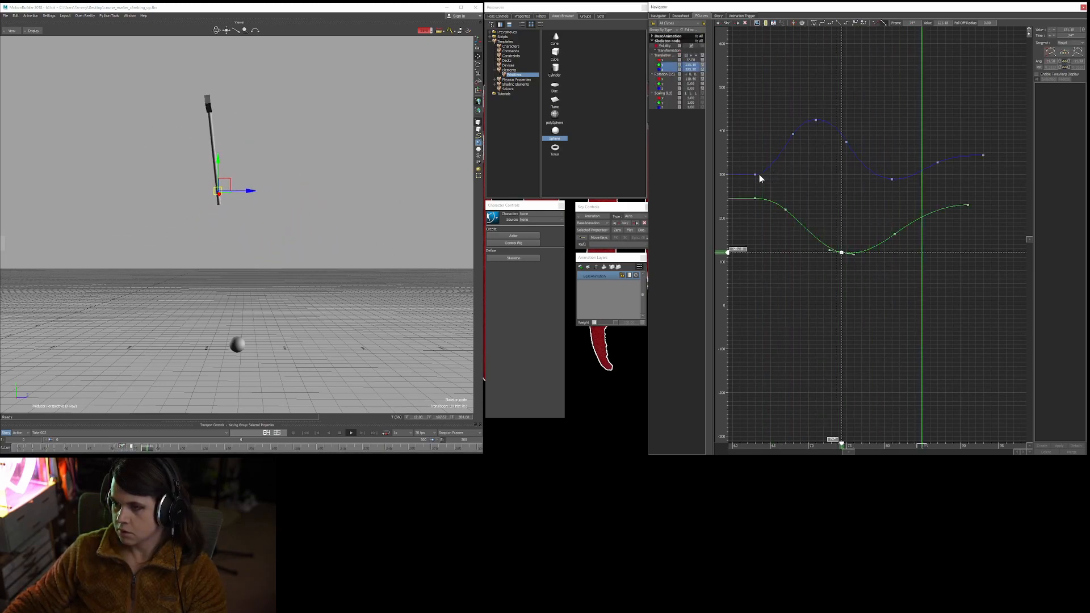
pyautogui.hotkey('ctrl', 'space')
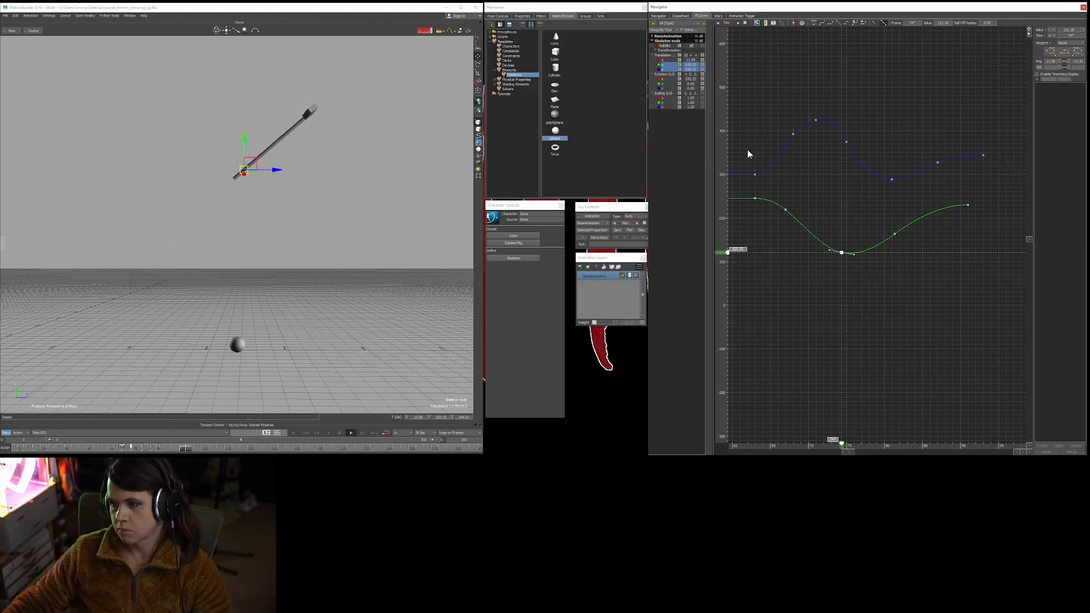
pyautogui.keyDown('shift'); pyautogui.moveTo(797, 139); pyautogui.dragTo(860, 146); pyautogui.keyUp('shift')
pyautogui.press('Home')
pyautogui.hotkey('ctrl', 'space')
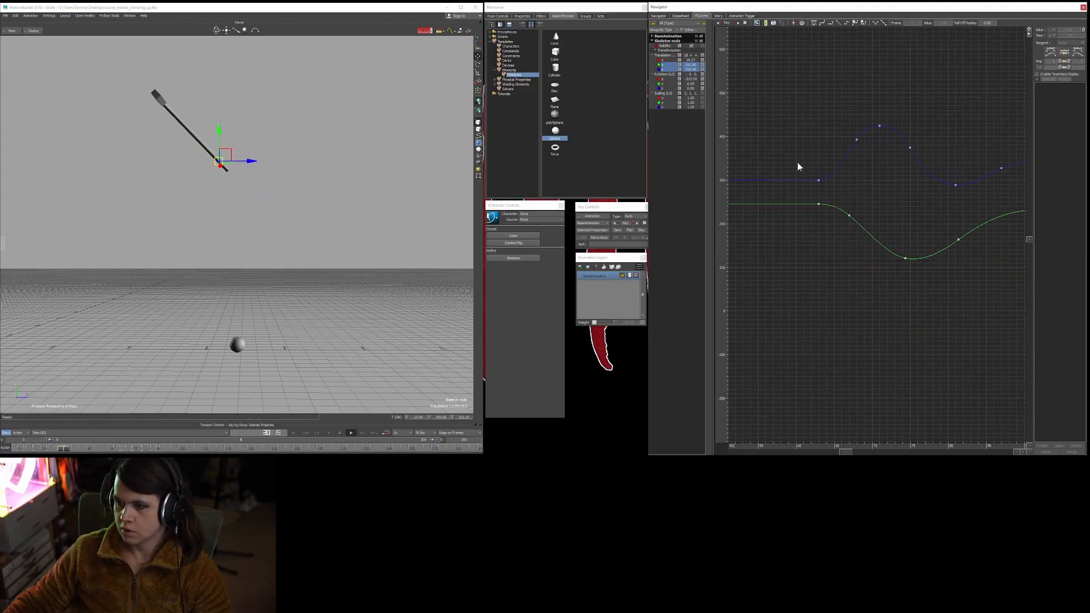
pyautogui.press('Home')
# Add a Y translation key of about 250 and a Z translation key of about 292 in the hold near frame 48.
pyautogui.keyDown('shift'); pyautogui.moveTo(793, 163); pyautogui.dragTo(873, 172); pyautogui.keyUp('shift')
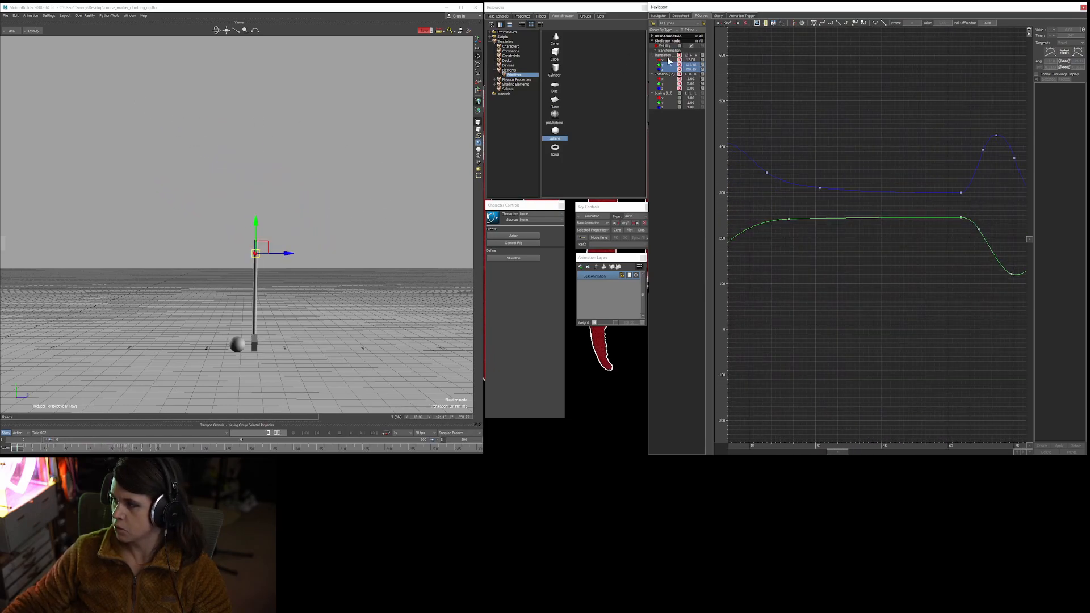
pyautogui.keyDown('ctrl'); pyautogui.moveTo(873, 205); pyautogui.dragTo(789, 186); pyautogui.keyUp('ctrl')
pyautogui.hotkey('ctrl', 'space')
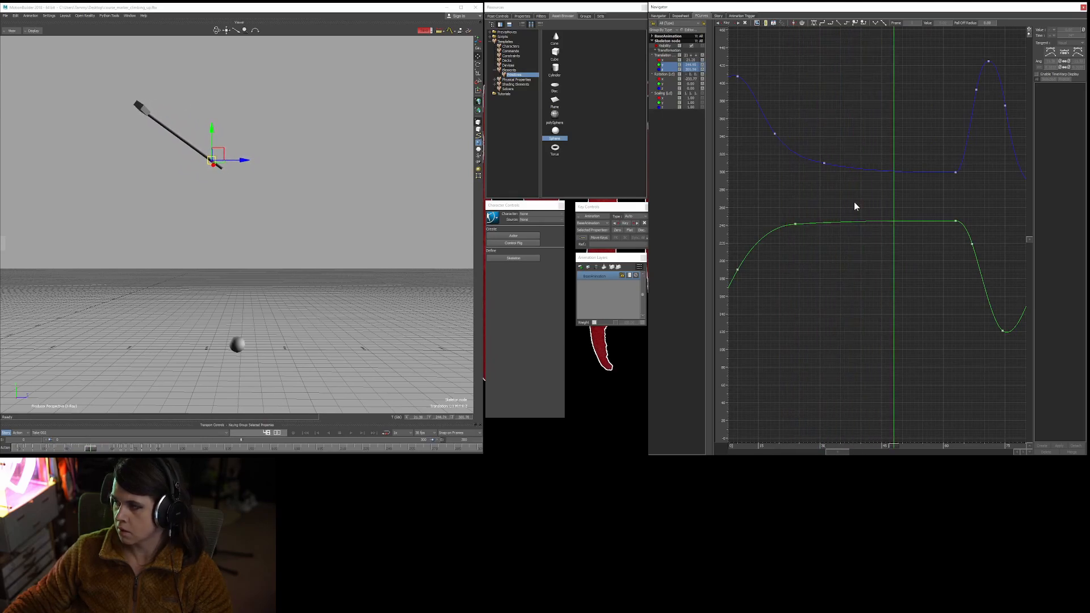
pyautogui.click(890, 216)
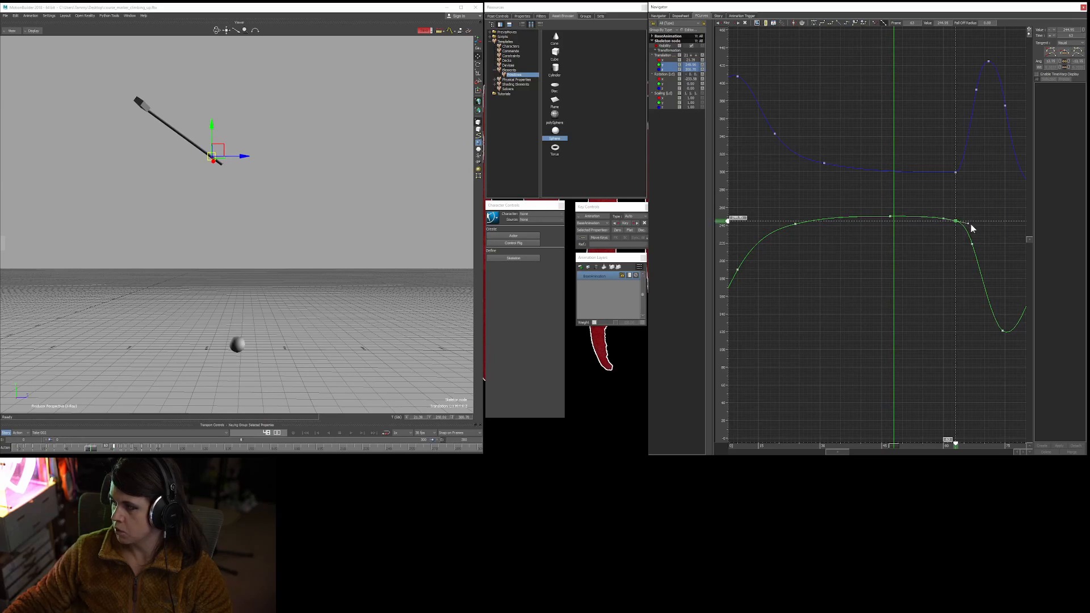
pyautogui.click(894, 174)
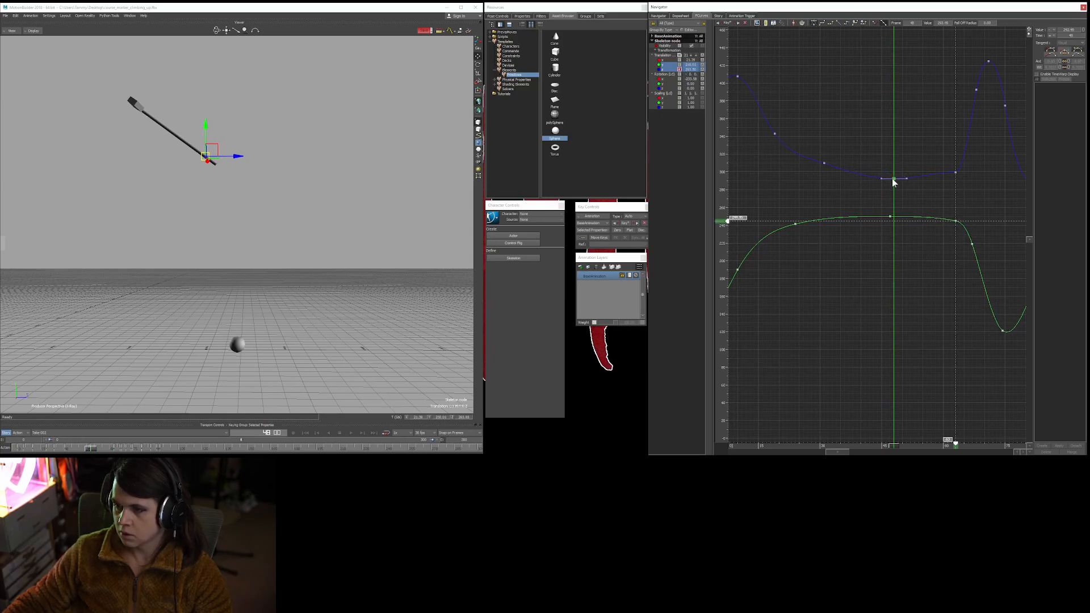
pyautogui.click(893, 178)
# Slope the tangents of the Z translation key at about frame 63 and play back the swing with the club deselected.
pyautogui.click(956, 173)
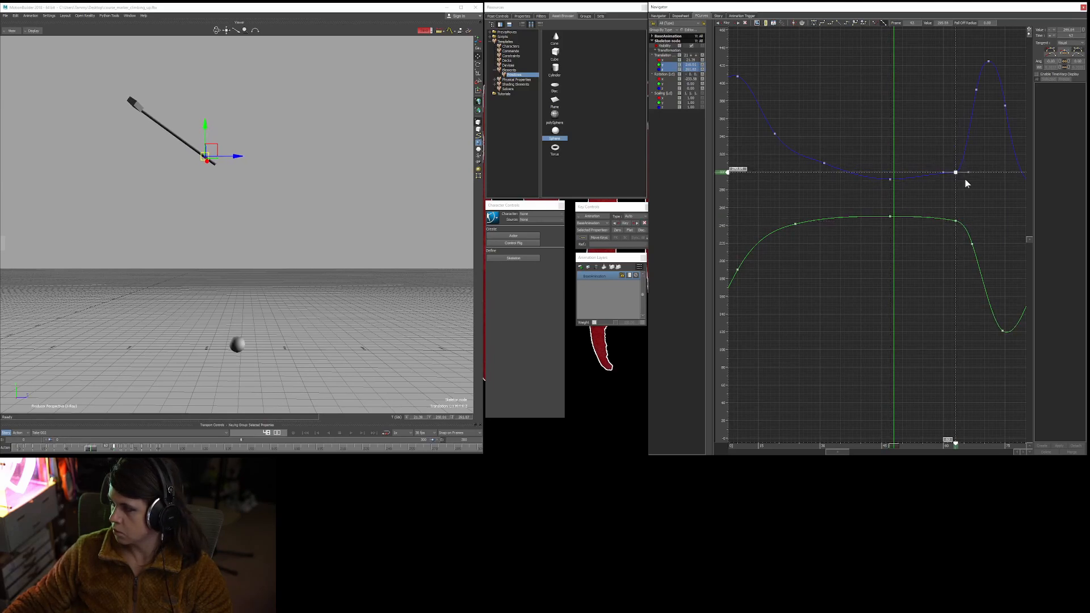
pyautogui.moveTo(943, 173); pyautogui.dragTo(941, 175)
pyautogui.hotkey('ctrl', 'Home')
pyautogui.hotkey('ctrl', 'space')
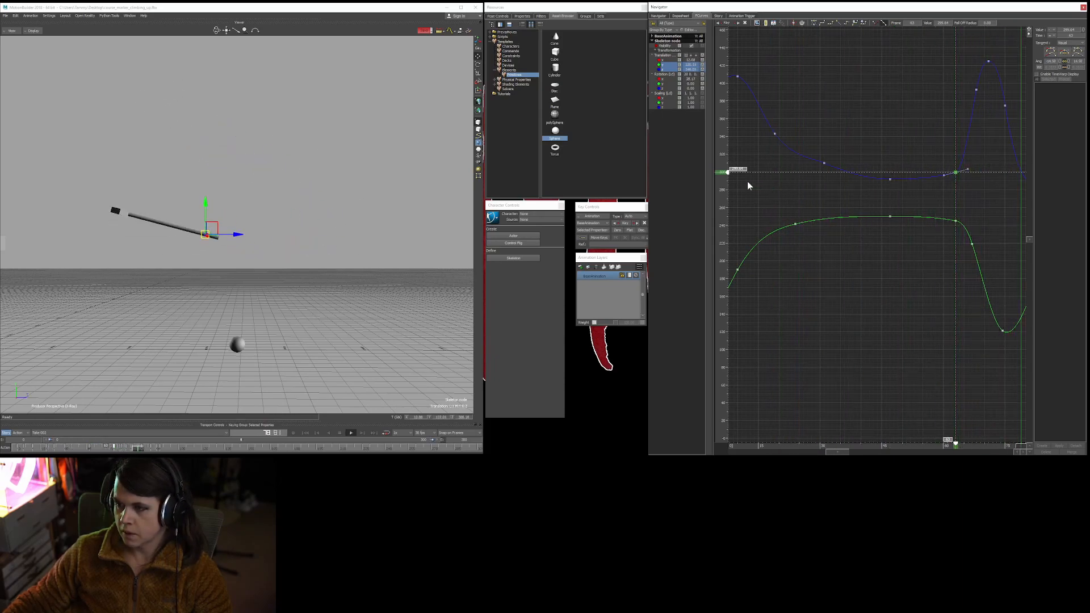
pyautogui.click(824, 164)
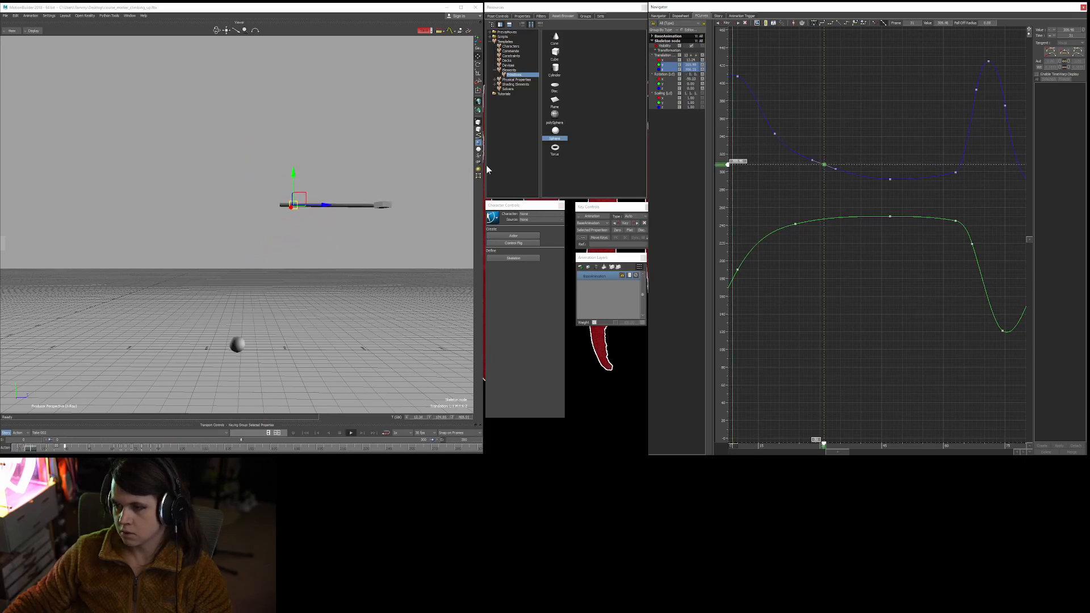
pyautogui.click(380, 189)
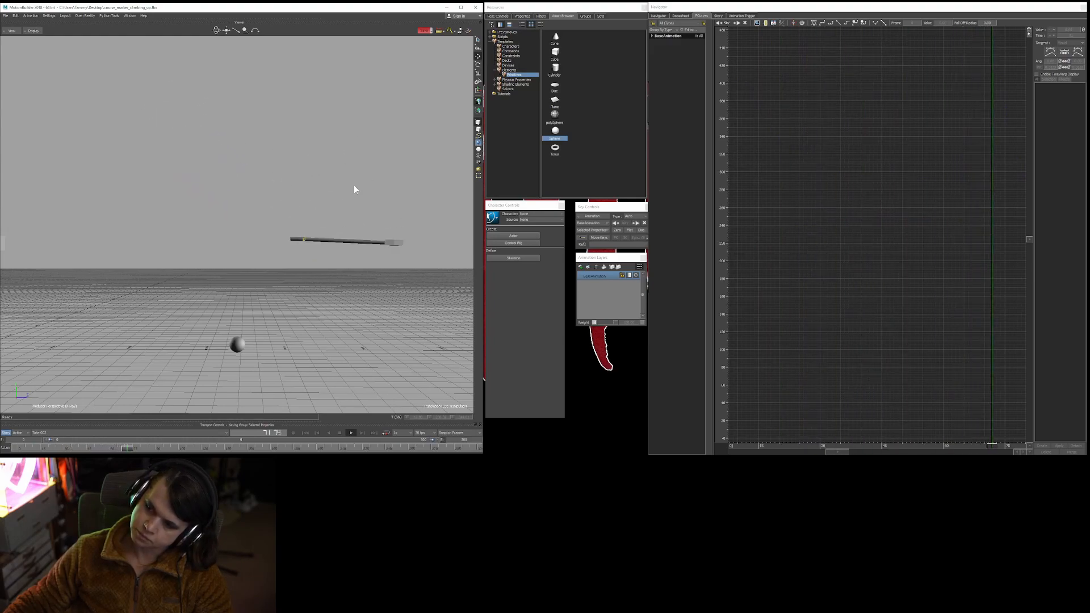
pyautogui.keyDown('ctrl'); pyautogui.keyDown('shift'); pyautogui.moveTo(356, 182); pyautogui.dragTo(331, 217); pyautogui.keyUp('shift'); pyautogui.keyUp('ctrl')
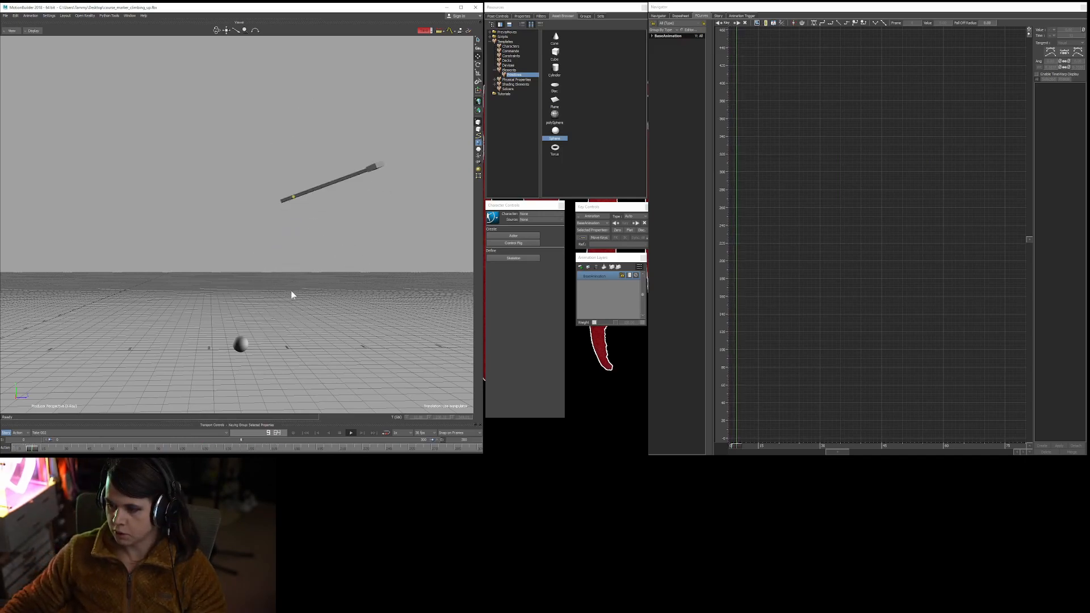
# Select the ball beside the club and key its translation at the hit on frame 76.
pyautogui.click(242, 345)
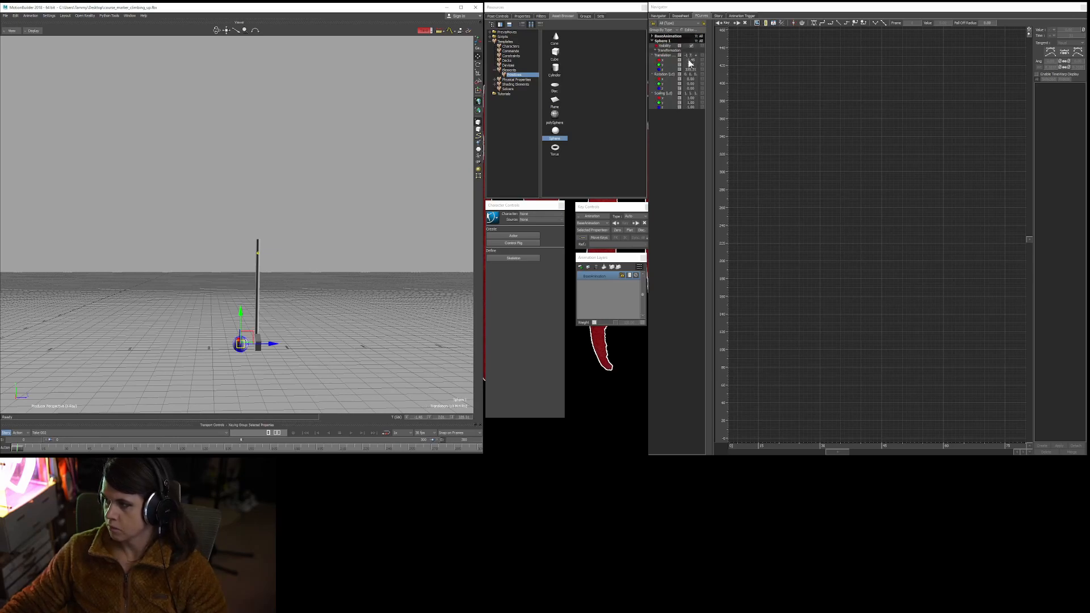
pyautogui.click(667, 57)
pyautogui.press('space')
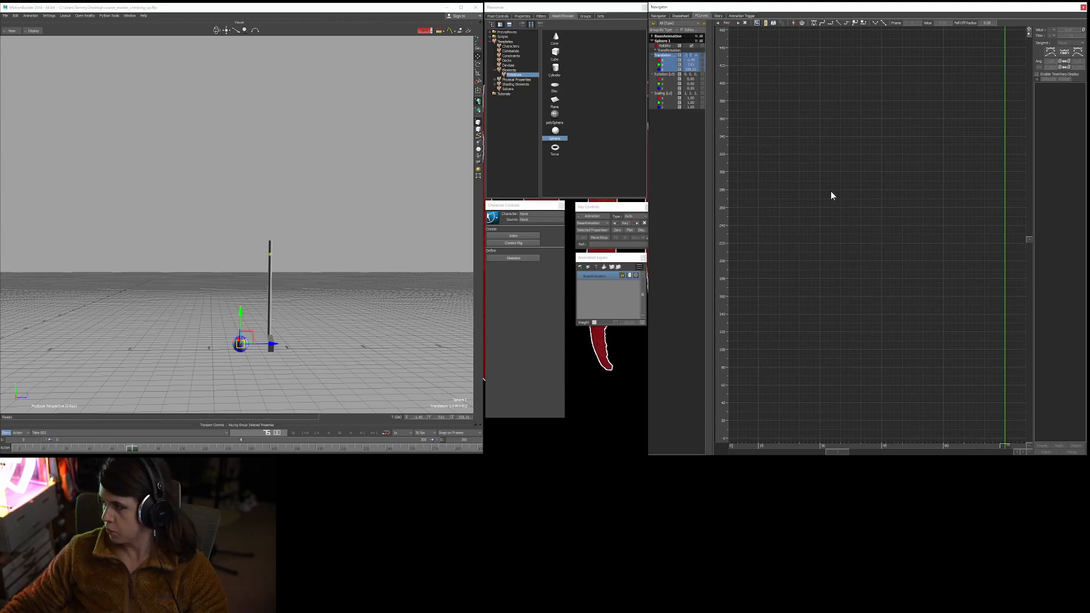
pyautogui.press('k')
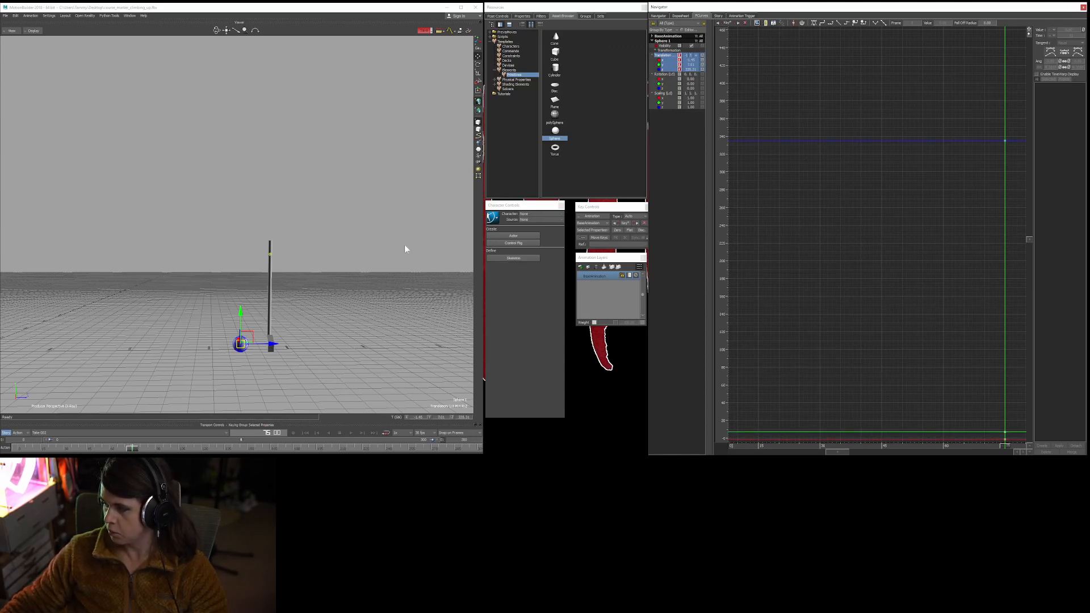
# At frame 84, move the ball high past the stairs to about Y 275 and Z -350 and key its translation.
pyautogui.keyDown('ctrl'); pyautogui.moveTo(296, 243); pyautogui.dragTo(287, 281); pyautogui.keyUp('ctrl')
pyautogui.press('Right')
pyautogui.press('Right')
pyautogui.press('Right')
pyautogui.press('Right')
pyautogui.press('Right')
pyautogui.press('Right')
pyautogui.press('Right')
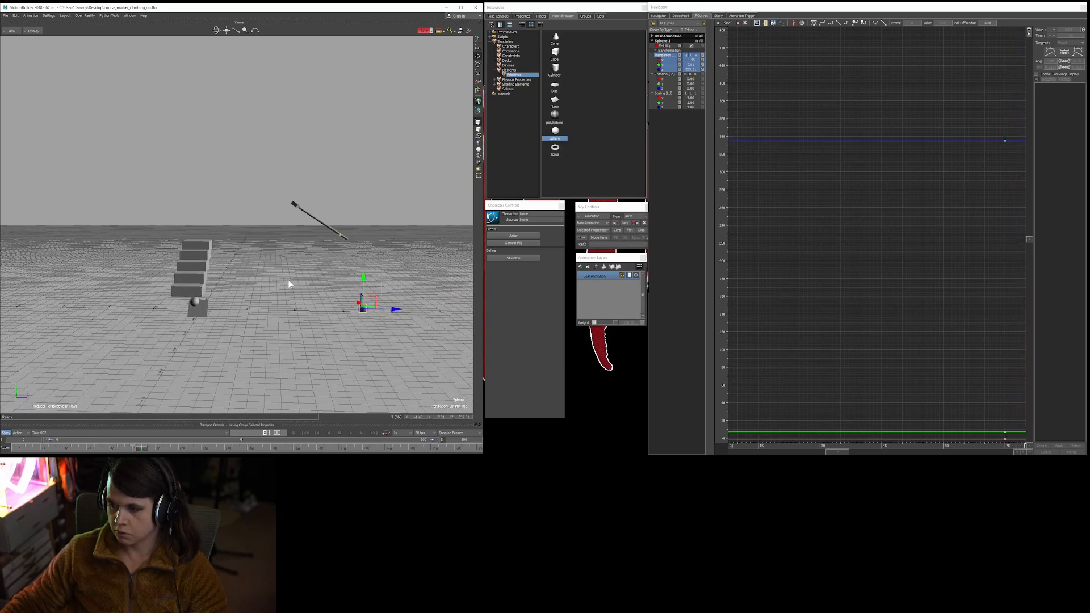
pyautogui.press('Right')
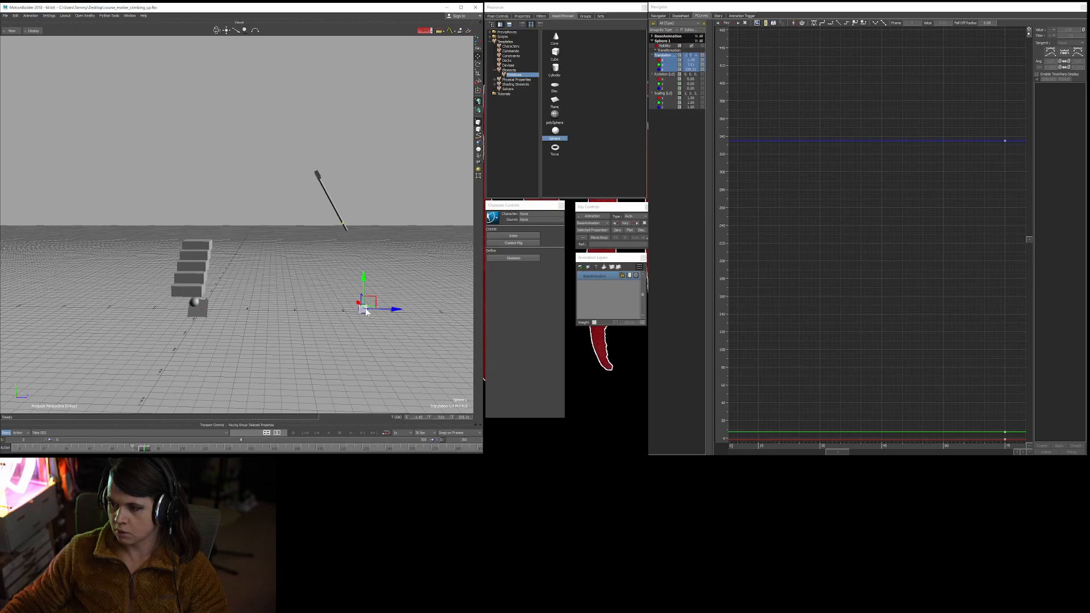
pyautogui.keyDown('ctrl'); pyautogui.keyDown('shift'); pyautogui.moveTo(373, 313); pyautogui.dragTo(109, 212); pyautogui.keyUp('shift'); pyautogui.keyUp('ctrl')
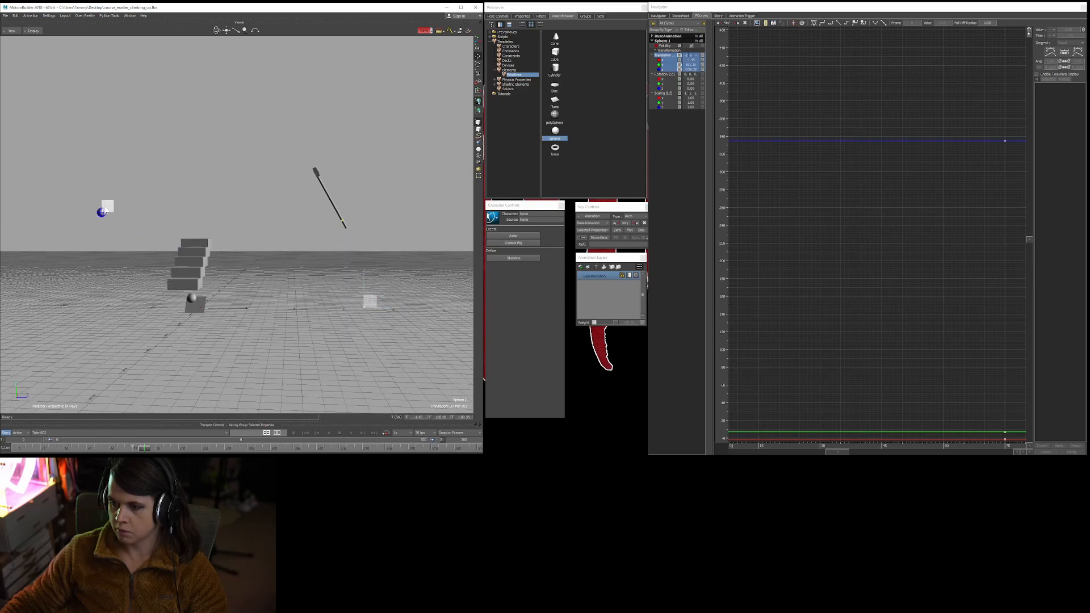
pyautogui.moveTo(51, 189); pyautogui.dragTo(43, 177)
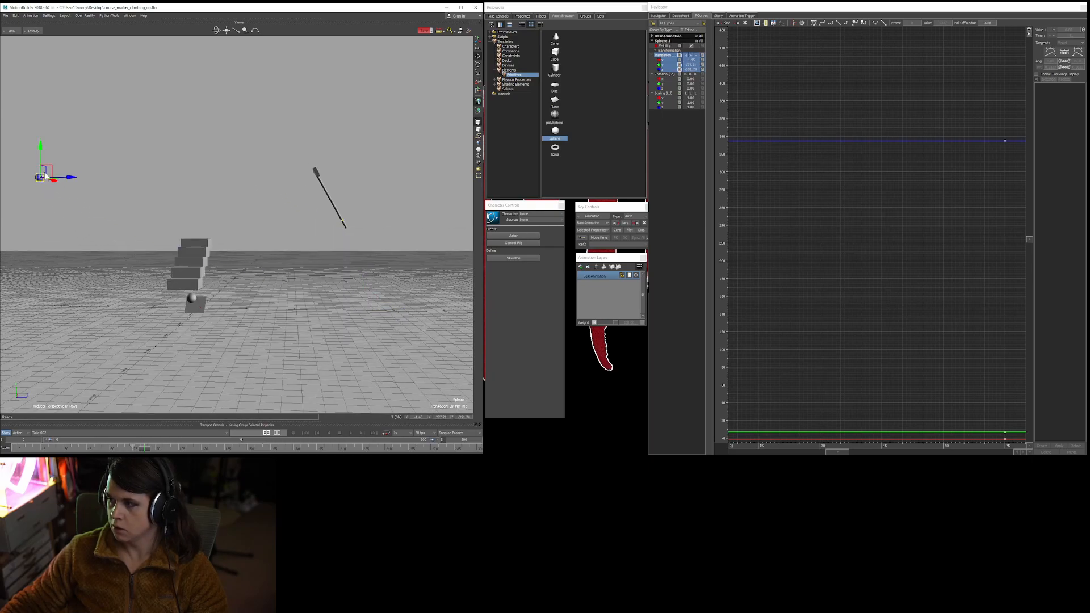
pyautogui.press('k')
# Examine the ball's translation curves between frames 76 and 84 and play back its launch from the club.
pyautogui.keyDown('shift'); pyautogui.moveTo(927, 227); pyautogui.dragTo(777, 185); pyautogui.keyUp('shift')
pyautogui.keyDown('ctrl'); pyautogui.moveTo(852, 191); pyautogui.dragTo(861, 163); pyautogui.keyUp('ctrl')
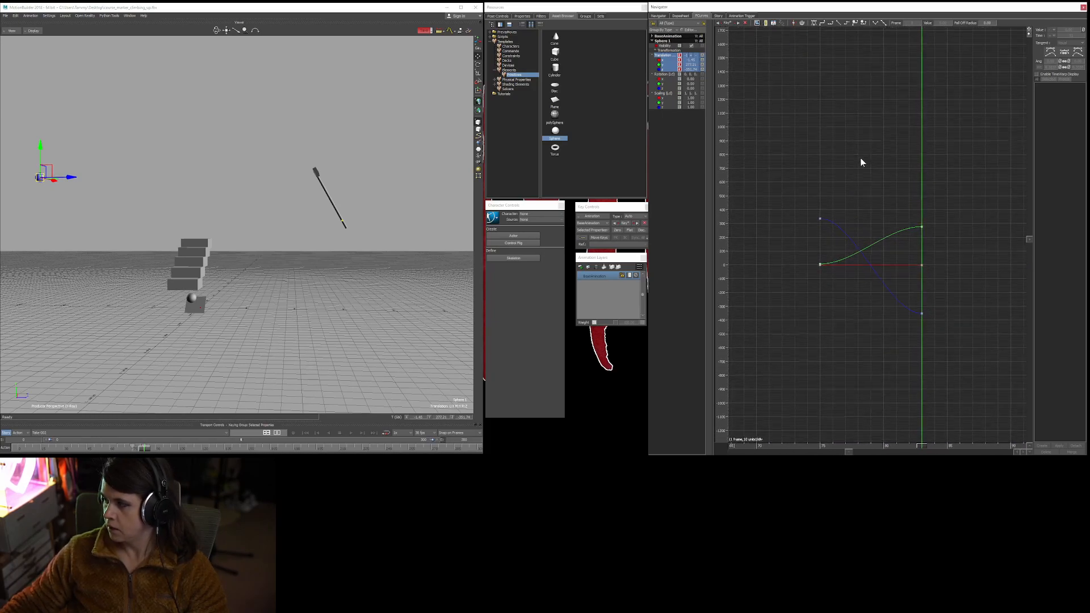
pyautogui.hotkey('alt', 'Left')
pyautogui.keyDown('ctrl'); pyautogui.moveTo(825, 243); pyautogui.dragTo(943, 191); pyautogui.keyUp('ctrl')
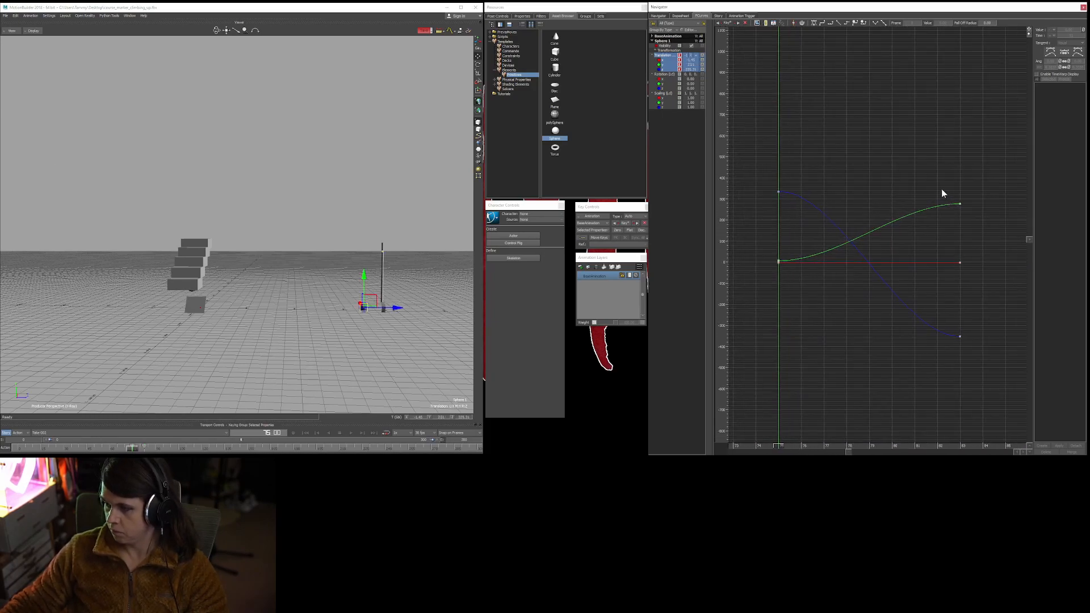
pyautogui.keyDown('ctrl'); pyautogui.moveTo(828, 203); pyautogui.dragTo(857, 212); pyautogui.keyUp('ctrl')
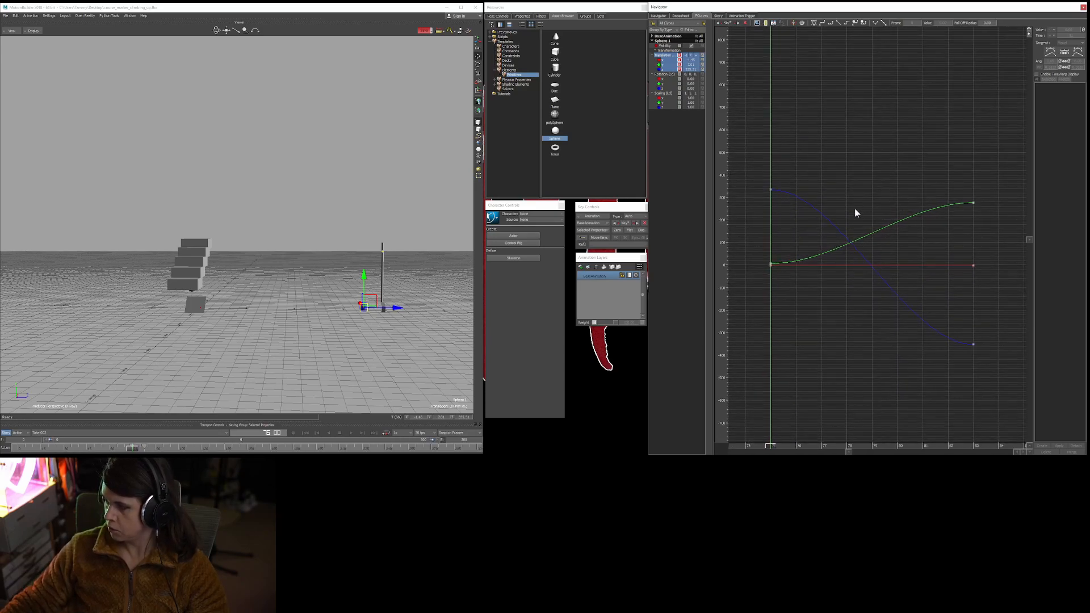
pyautogui.click(771, 189)
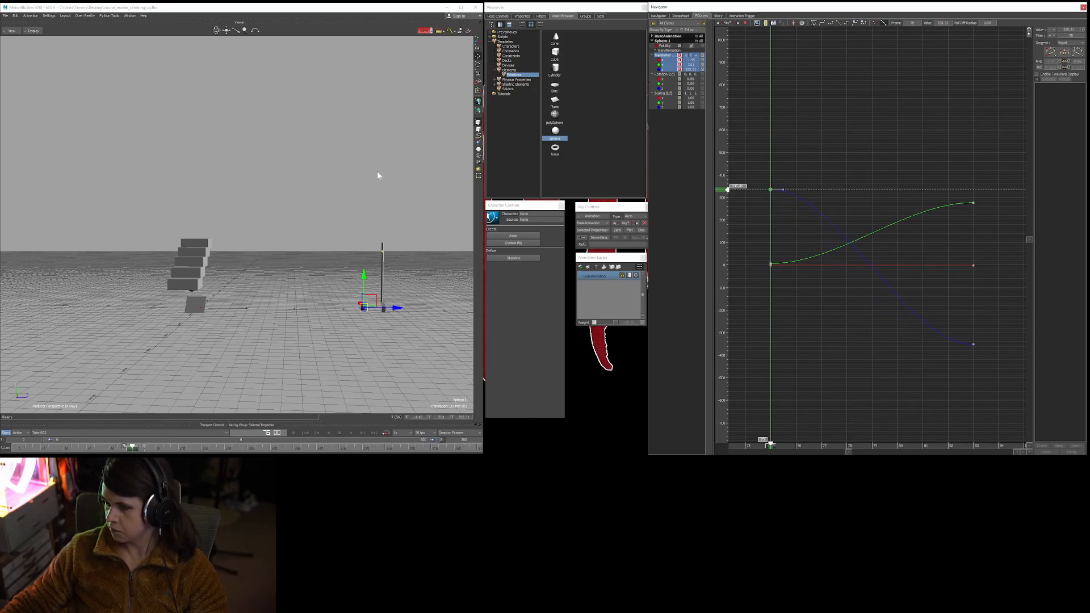
pyautogui.hotkey('ctrl', 'Home')
pyautogui.hotkey('ctrl', 'space')
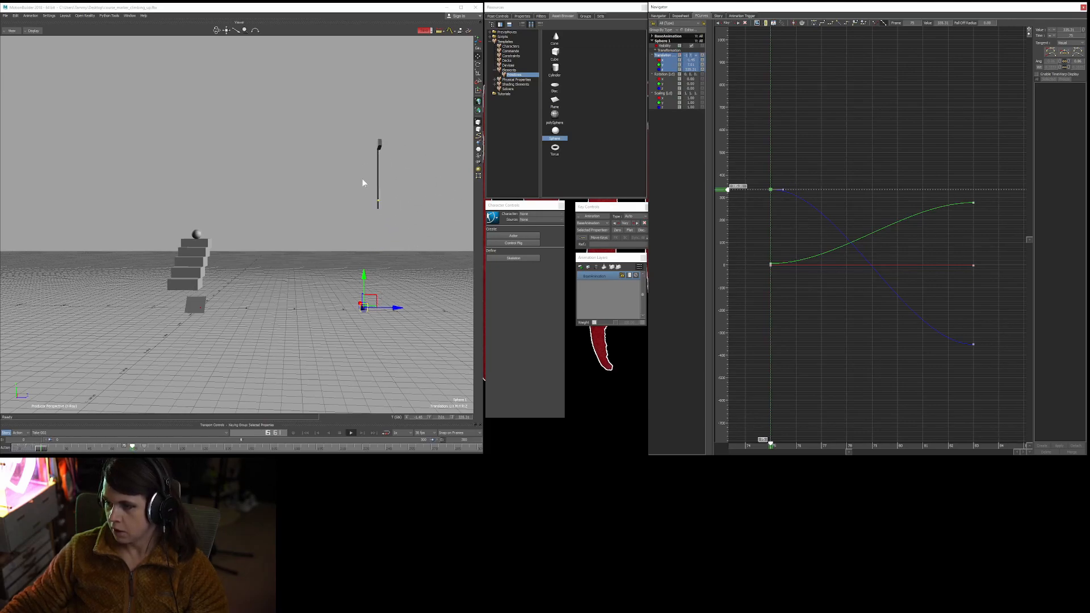
# Slope the tangent of the ball's Z translation key at frame 76 downward for a faster launch, checking the following frames.
pyautogui.click(401, 195)
pyautogui.hotkey('ctrl', 'a')
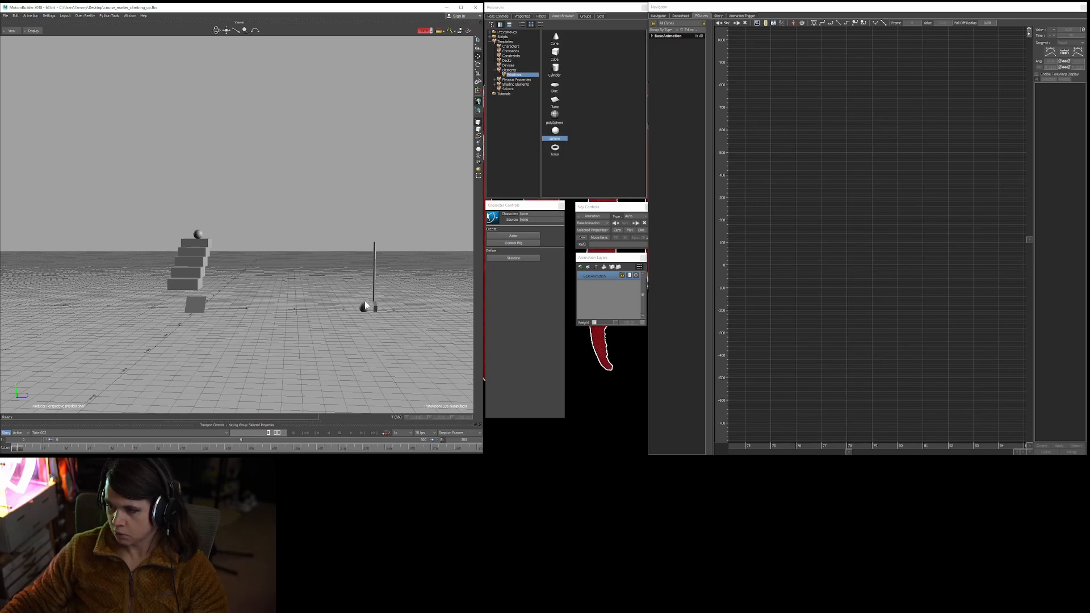
pyautogui.click(366, 306)
pyautogui.click(780, 208)
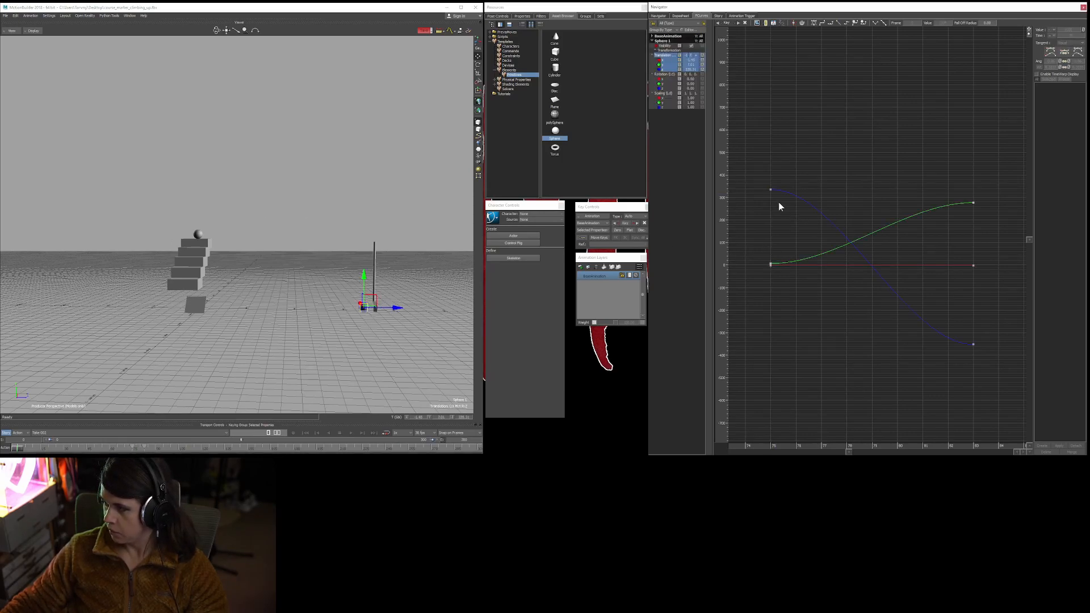
pyautogui.click(771, 190)
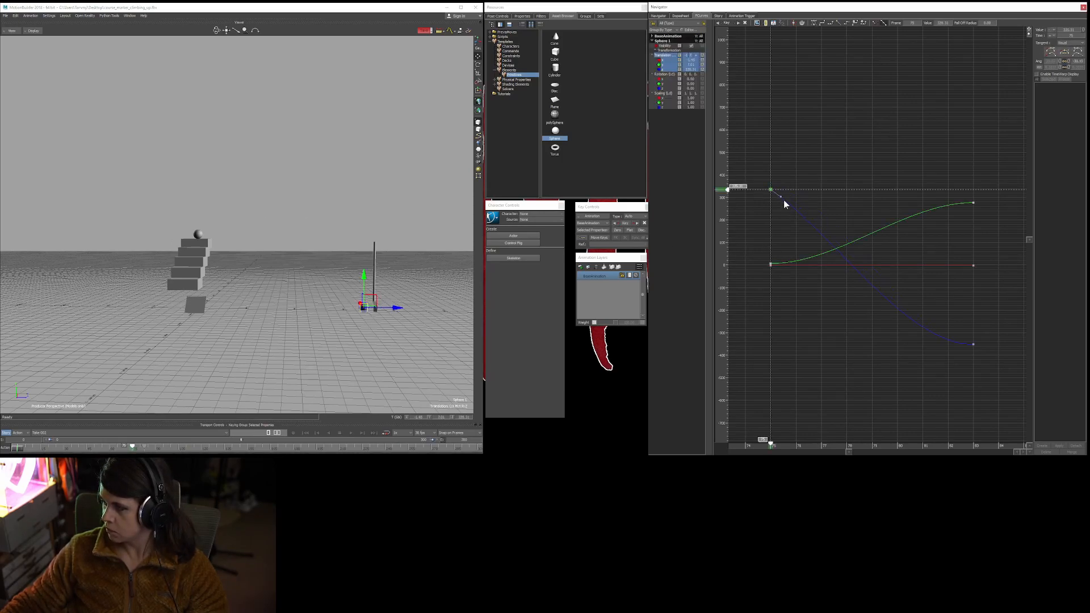
pyautogui.hotkey('alt', 'Right')
pyautogui.press('Right')
pyautogui.press('Right')
pyautogui.press('Right')
pyautogui.press('Right')
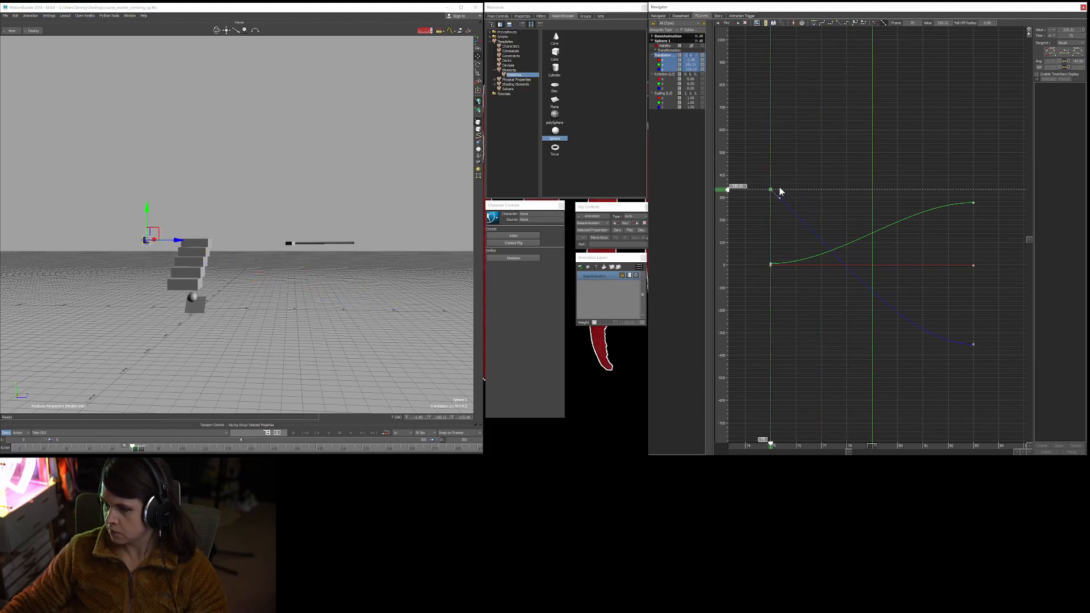
pyautogui.press('Left')
pyautogui.press('Left')
pyautogui.press('Left')
pyautogui.press('Left')
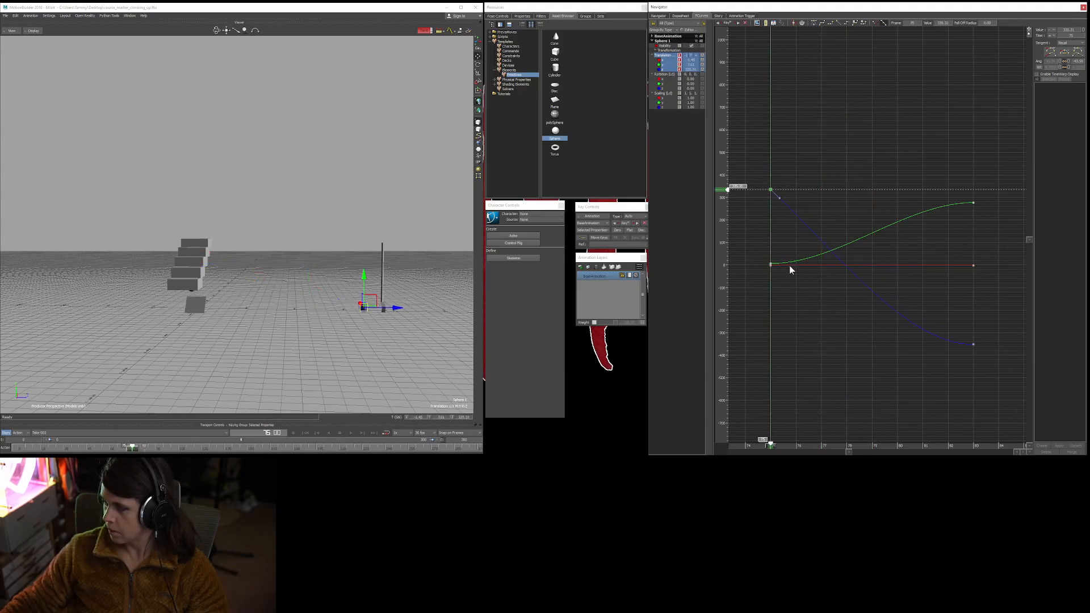
# Slope the tangent of the ball's Y translation key at frame 76 upward and play back the launch.
pyautogui.moveTo(767, 261); pyautogui.dragTo(816, 297)
pyautogui.hotkey('ctrl', 'space')
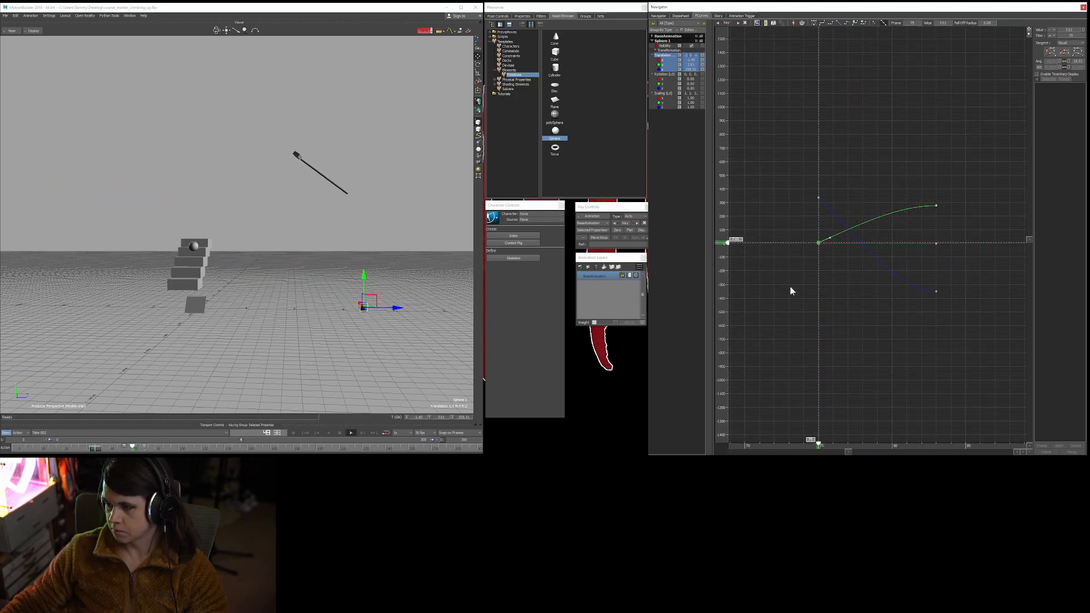
pyautogui.hotkey('ctrl', 'space')
pyautogui.hotkey('ctrl', 'Home')
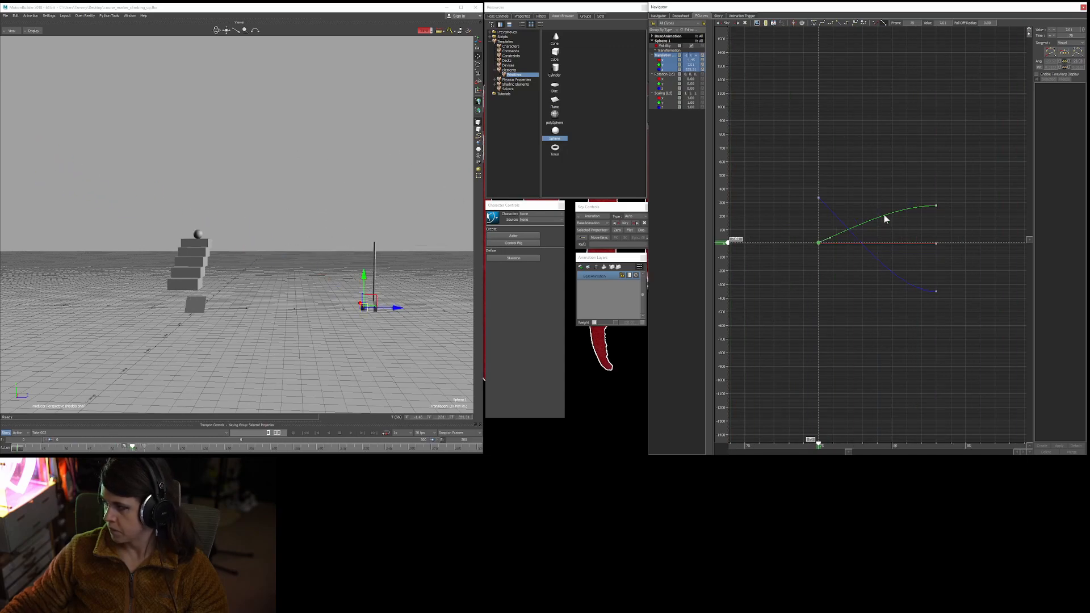
# Move the ball's final translation keys from frame 84 to about frame 89 and play back the slower flight.
pyautogui.keyDown('ctrl'); pyautogui.moveTo(982, 175); pyautogui.dragTo(894, 239); pyautogui.keyUp('ctrl')
pyautogui.click(887, 251)
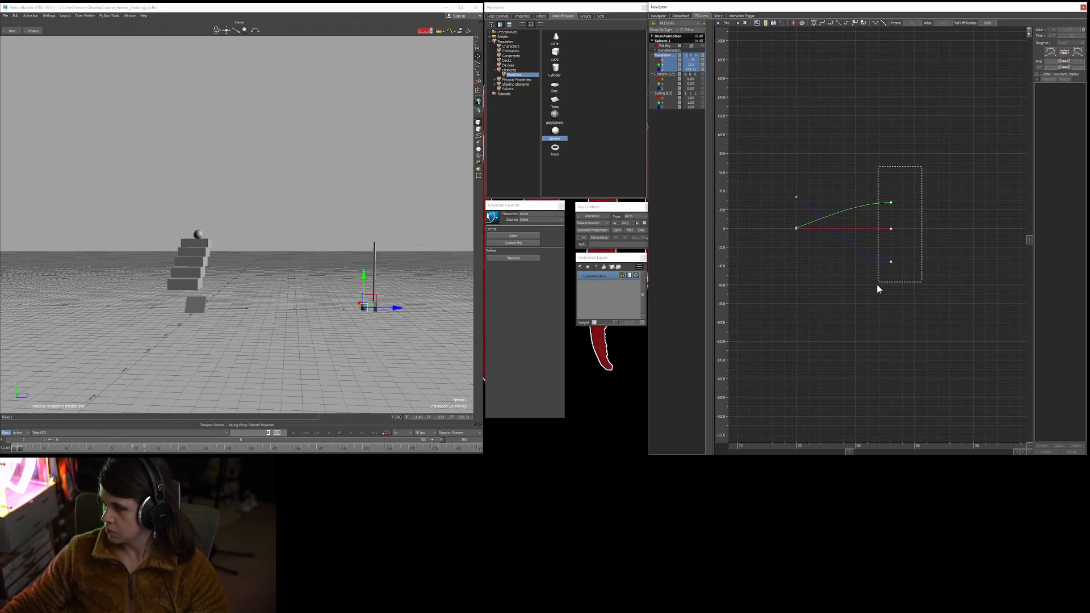
pyautogui.moveTo(879, 279); pyautogui.dragTo(881, 280)
pyautogui.click(906, 316)
pyautogui.moveTo(906, 316)
pyautogui.keyDown('ctrl'); pyautogui.mouseDown()
pyautogui.moveTo(842, 336)
pyautogui.moveTo(863, 290)
pyautogui.mouseUp(); pyautogui.keyUp('ctrl')
pyautogui.click(867, 272)
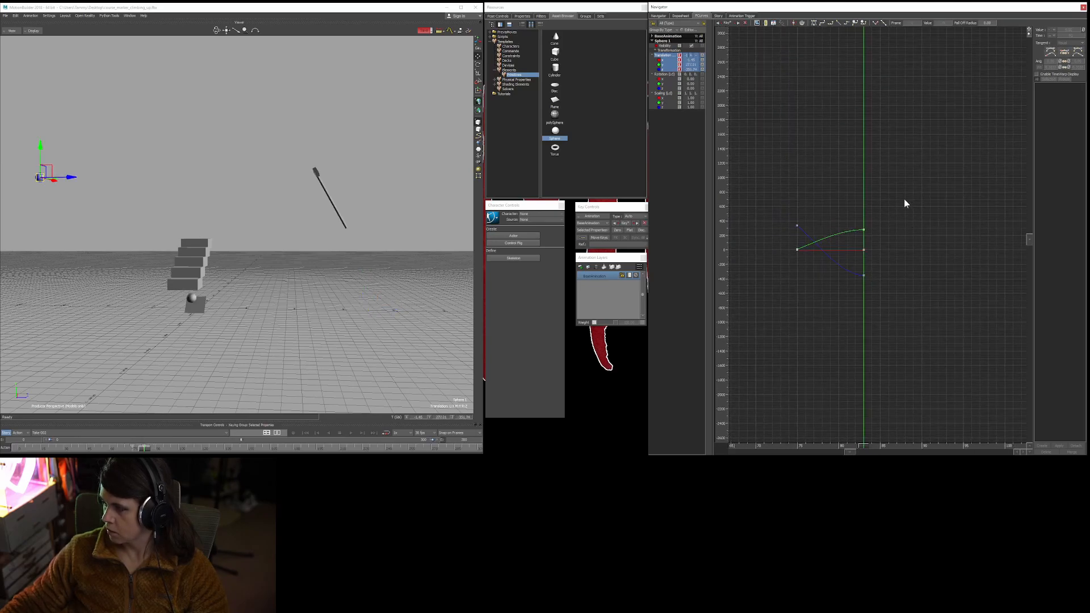
pyautogui.moveTo(906, 198); pyautogui.dragTo(846, 295)
pyautogui.press('Home')
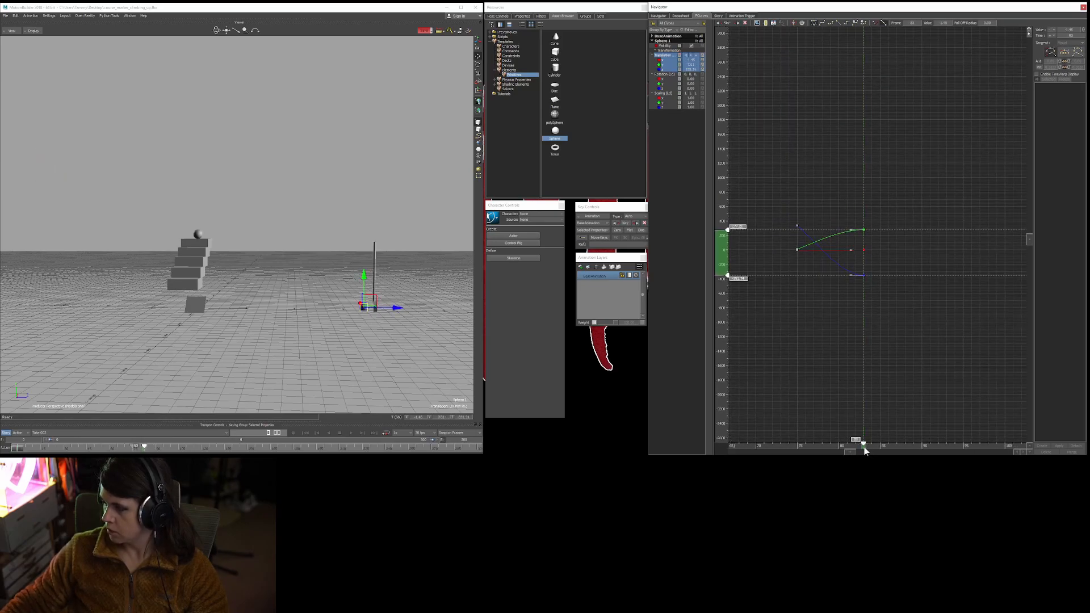
pyautogui.moveTo(863, 444); pyautogui.dragTo(891, 444)
pyautogui.press('space')
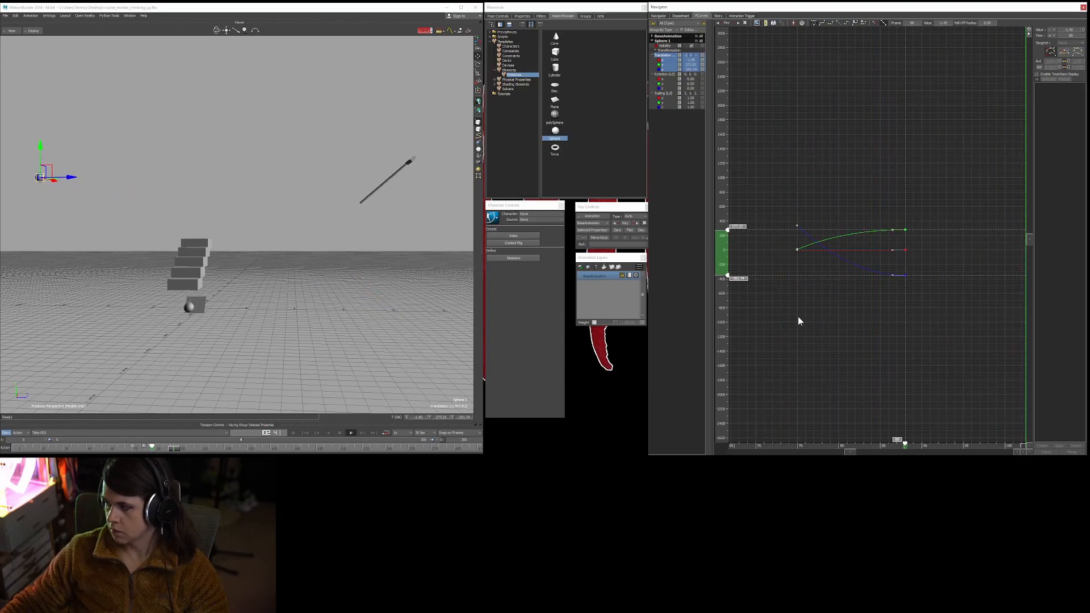
pyautogui.click(781, 315)
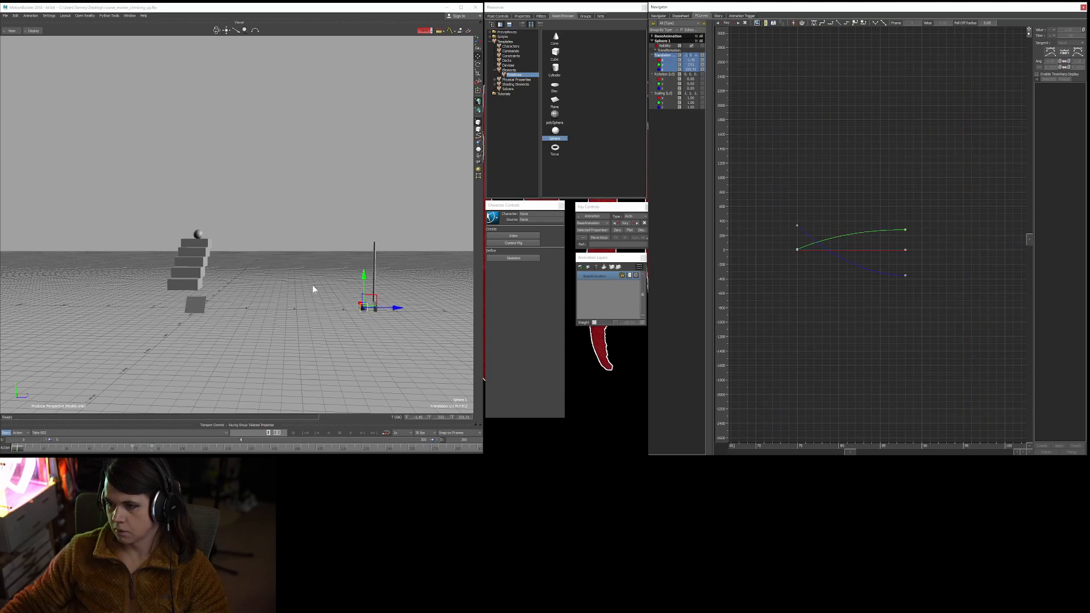
pyautogui.click(346, 296)
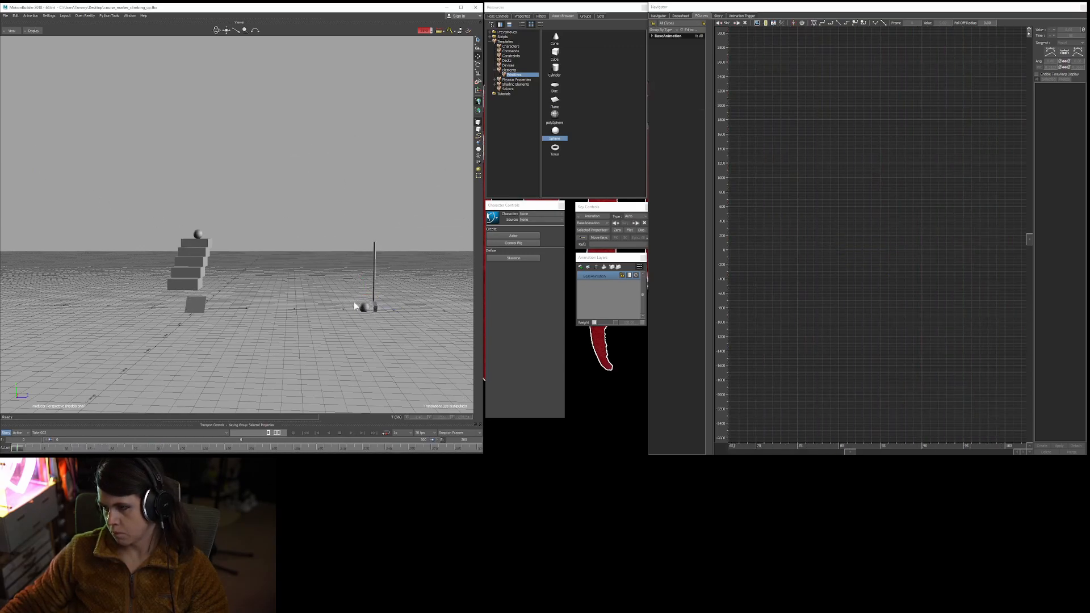
# Move the ball's final translation keys to about frame 92 and review the flight with the ball deselected.
pyautogui.click(367, 308)
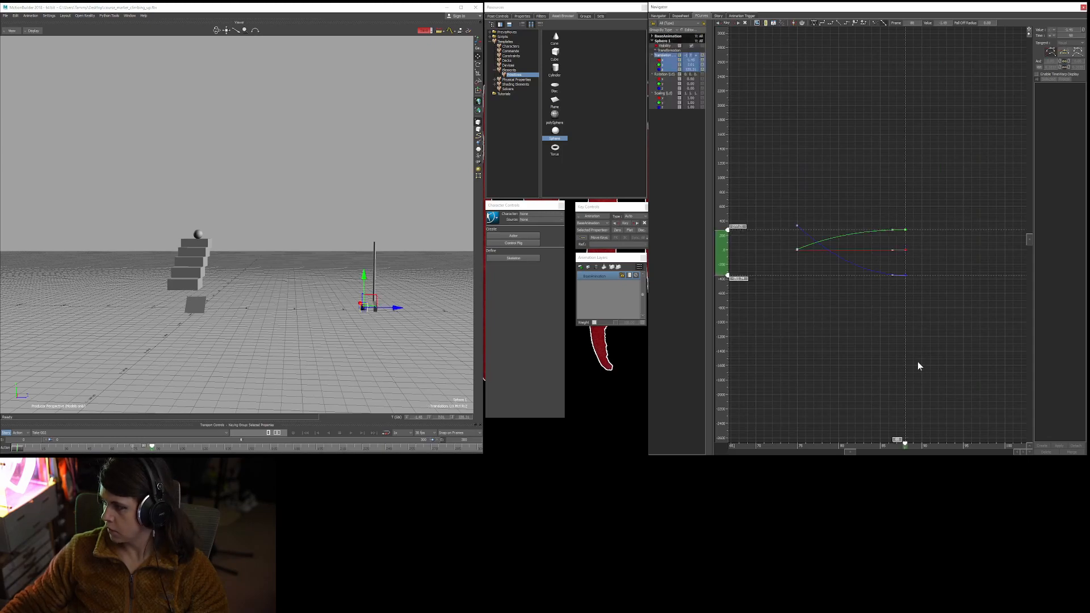
pyautogui.moveTo(914, 449); pyautogui.dragTo(925, 449)
pyautogui.hotkey('ctrl', 'space')
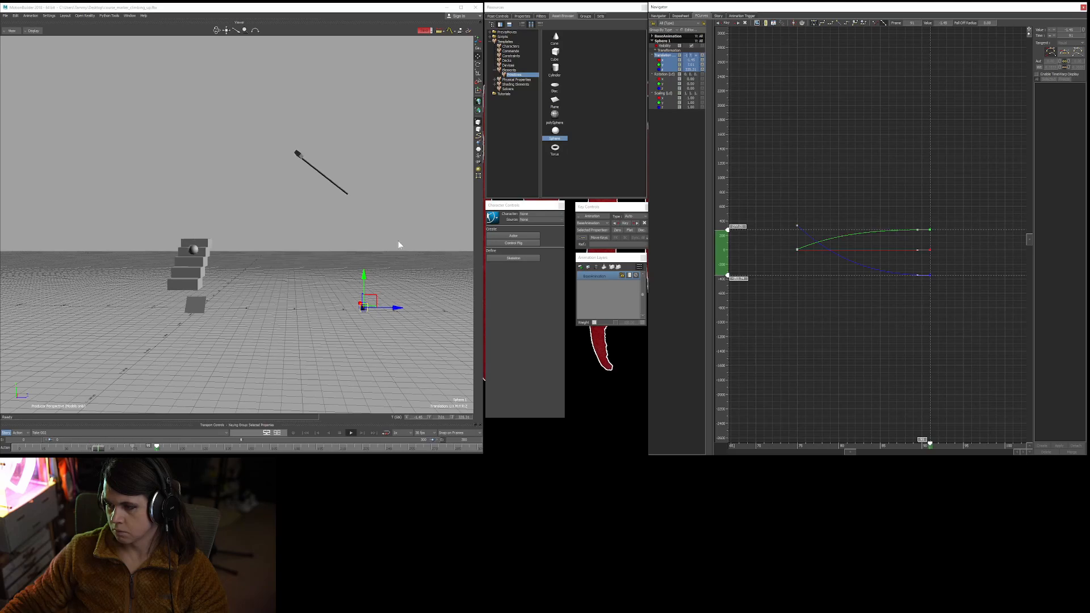
pyautogui.click(361, 262)
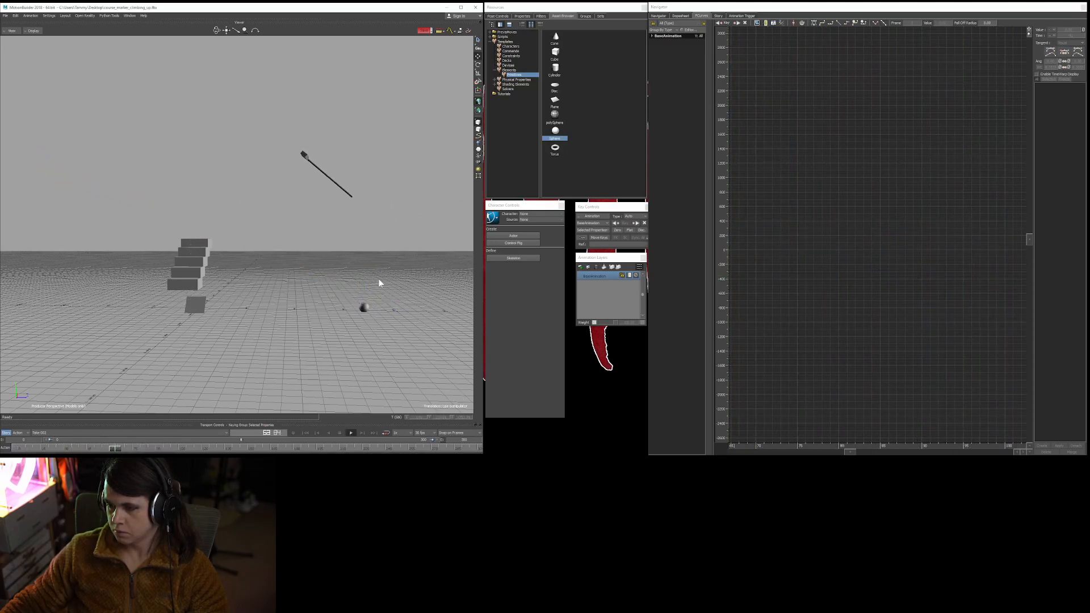
pyautogui.keyDown('ctrl'); pyautogui.keyDown('shift'); pyautogui.moveTo(370, 275); pyautogui.dragTo(381, 319); pyautogui.keyUp('shift'); pyautogui.keyUp('ctrl')
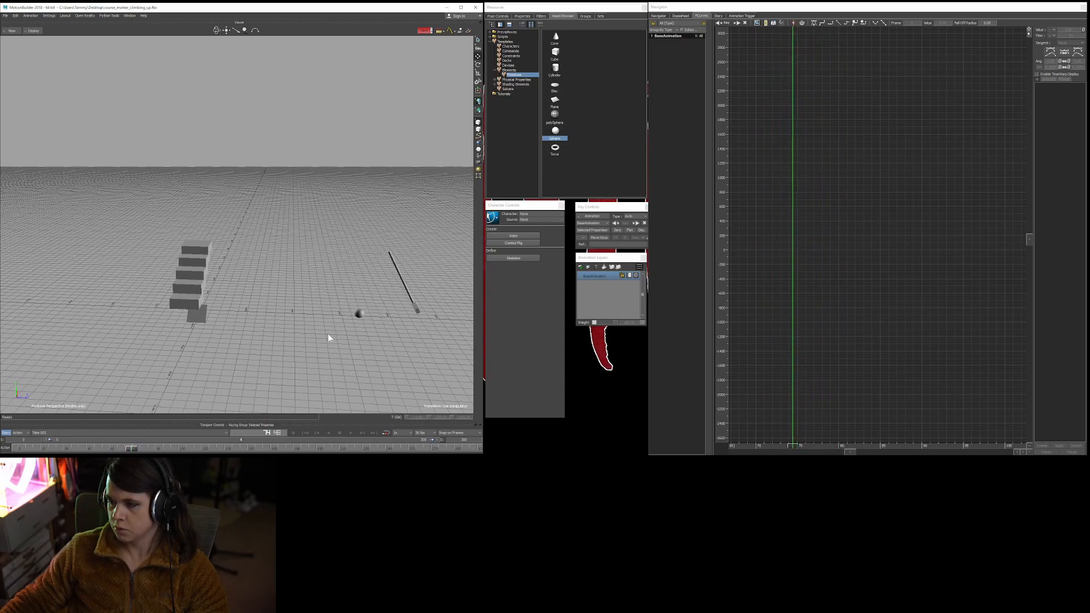
# Shift all the ball's translation keys one frame forward to start at frame 77 and review the launch from several angles.
pyautogui.click(362, 316)
pyautogui.moveTo(769, 155); pyautogui.dragTo(959, 359)
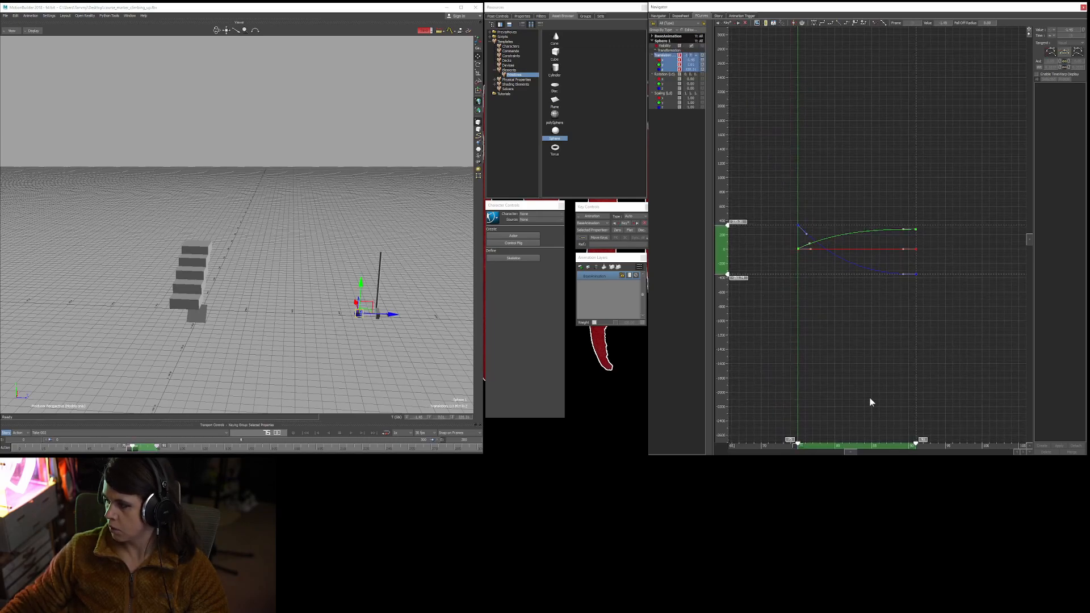
pyautogui.moveTo(823, 444); pyautogui.dragTo(831, 444)
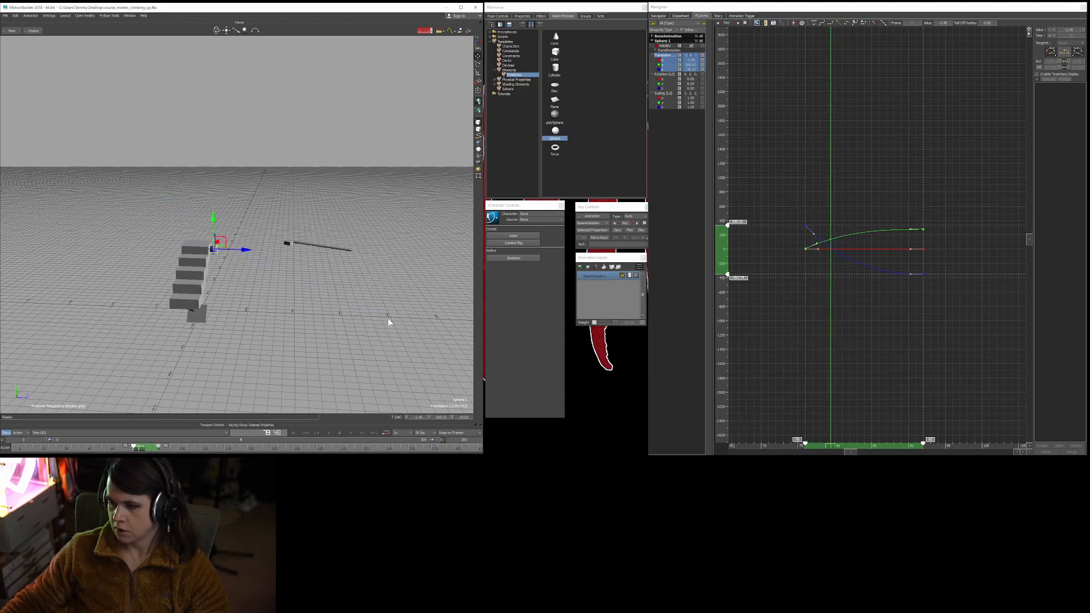
pyautogui.click(348, 234)
pyautogui.keyDown('ctrl'); pyautogui.keyDown('shift'); pyautogui.moveTo(391, 327); pyautogui.dragTo(389, 306); pyautogui.keyUp('shift'); pyautogui.keyUp('ctrl')
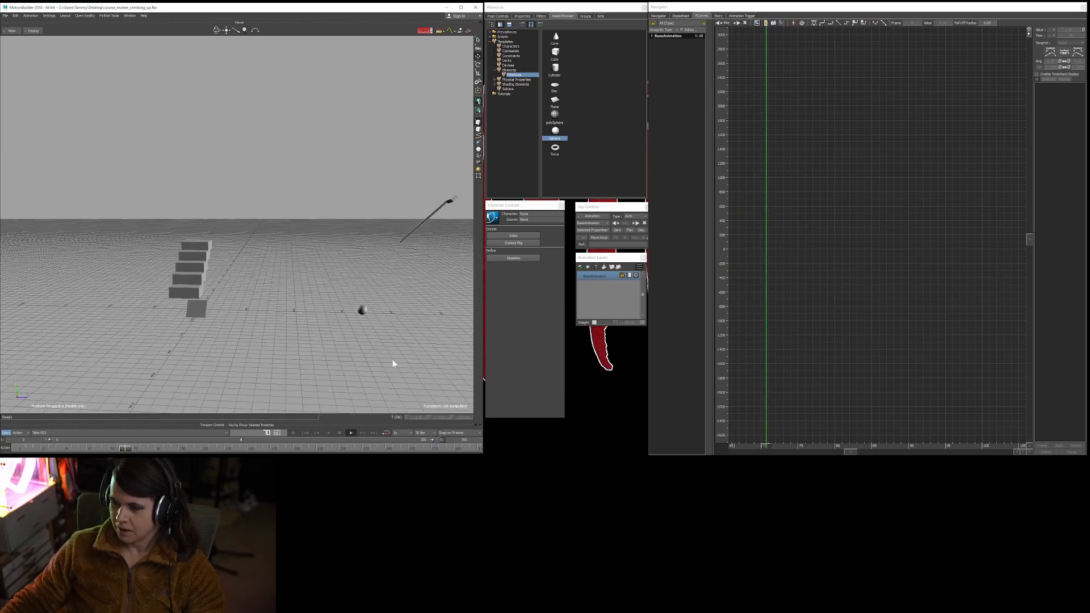
pyautogui.keyDown('ctrl'); pyautogui.keyDown('shift'); pyautogui.moveTo(372, 339); pyautogui.dragTo(341, 370); pyautogui.keyUp('shift'); pyautogui.keyUp('ctrl')
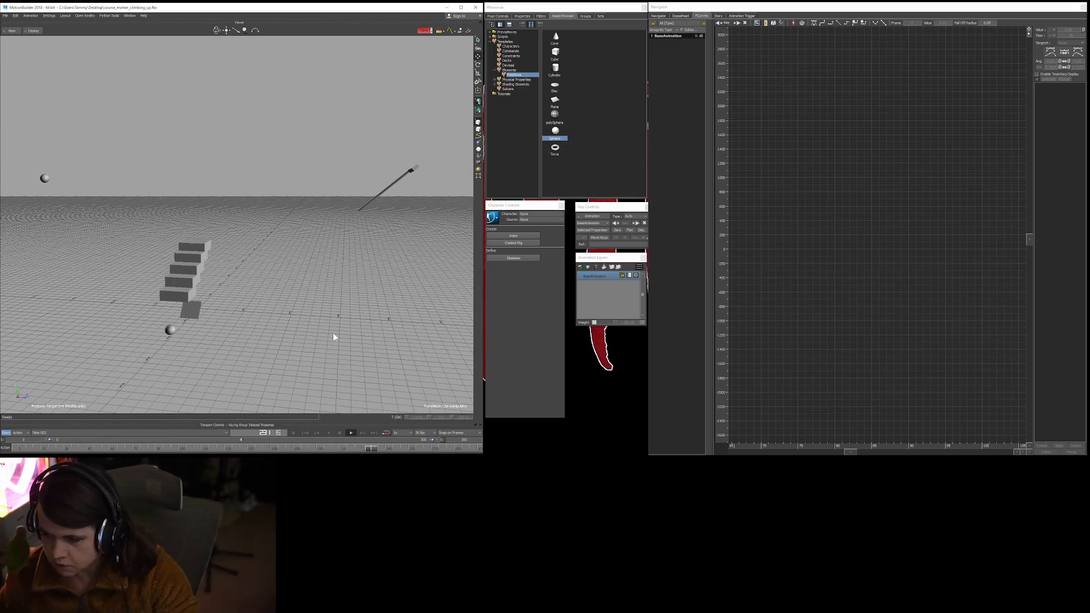
pyautogui.keyDown('ctrl'); pyautogui.keyDown('shift'); pyautogui.moveTo(371, 299); pyautogui.dragTo(337, 244); pyautogui.keyUp('shift'); pyautogui.keyUp('ctrl')
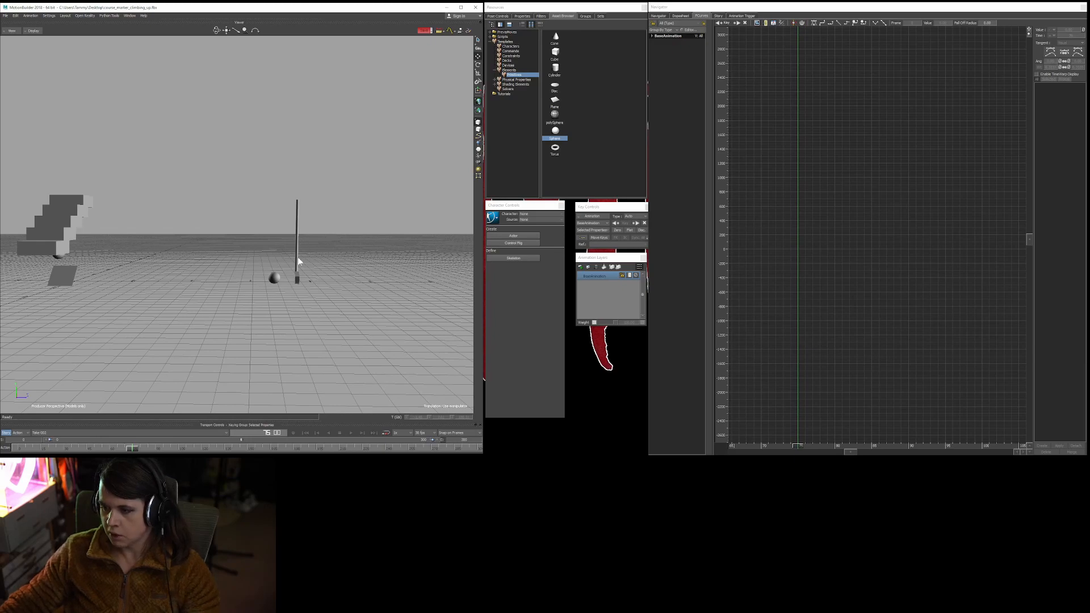
# Move the club's X rotation key at the hit one frame forward to frame 77.
pyautogui.click(298, 214)
pyautogui.click(357, 199)
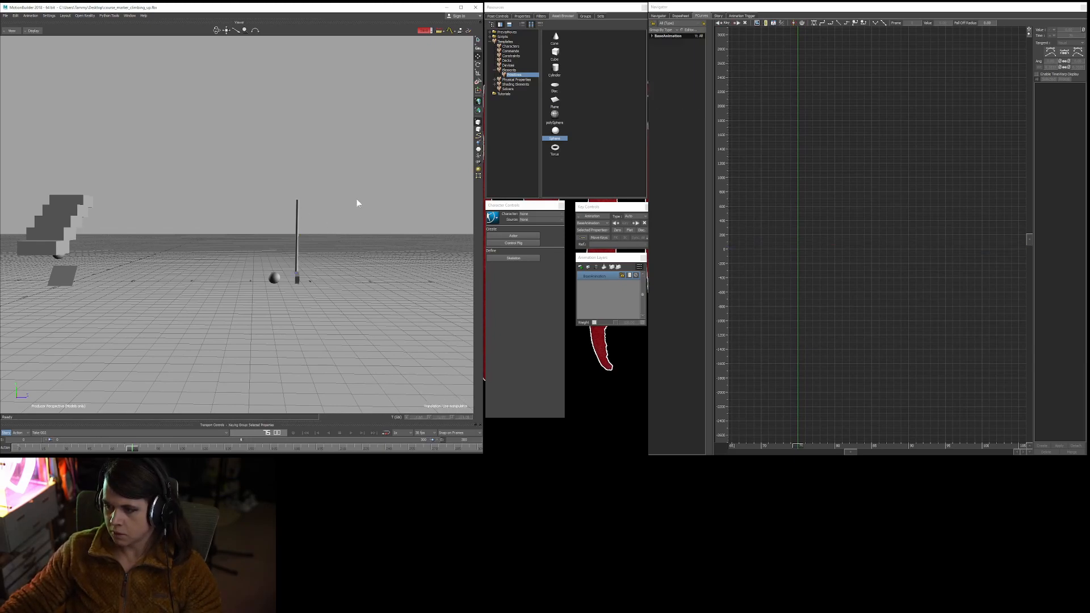
pyautogui.keyDown('ctrl'); pyautogui.moveTo(356, 199); pyautogui.dragTo(356, 209); pyautogui.keyUp('ctrl')
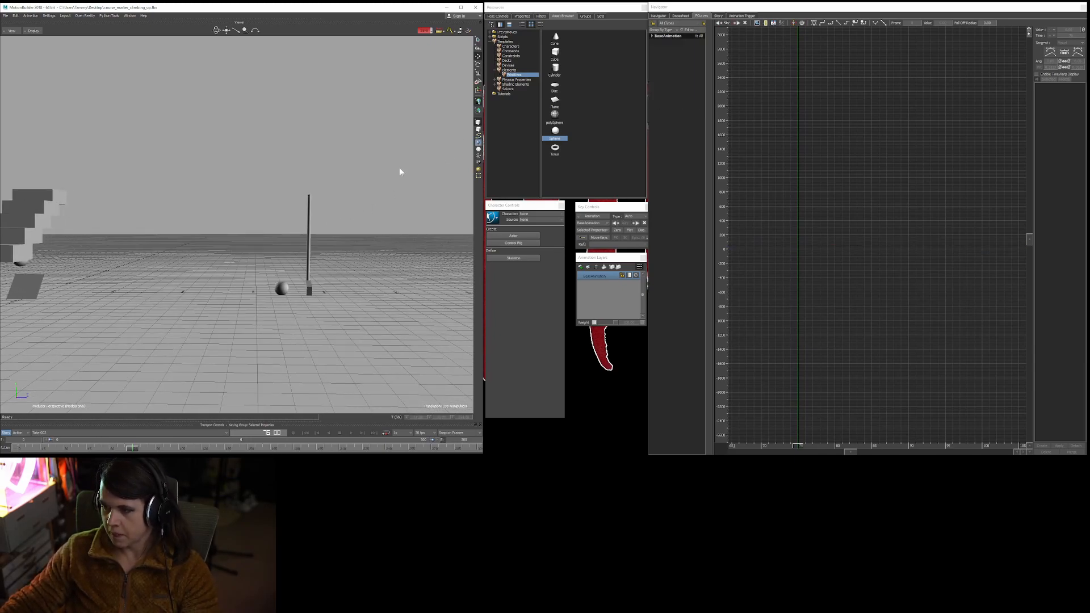
pyautogui.click(308, 207)
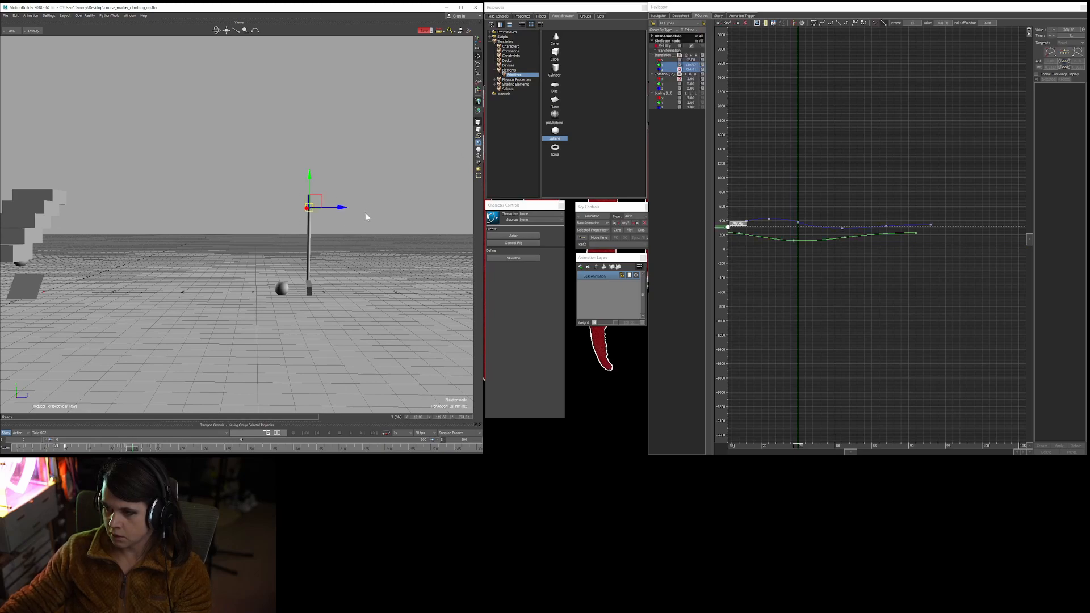
pyautogui.click(672, 75)
pyautogui.click(667, 80)
pyautogui.press('r')
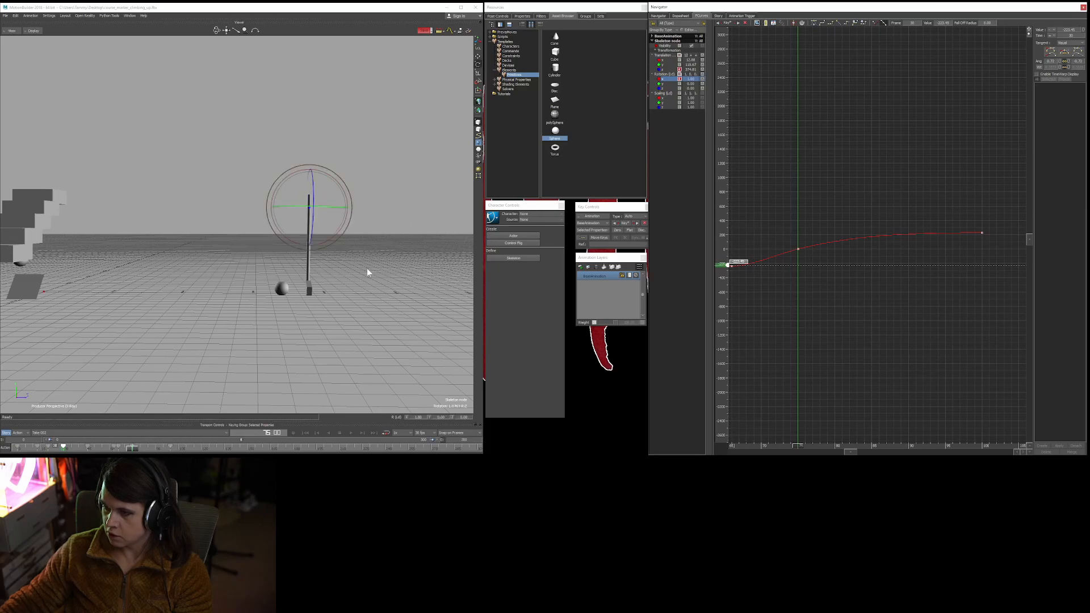
pyautogui.keyDown('ctrl'); pyautogui.moveTo(813, 271); pyautogui.dragTo(839, 197); pyautogui.keyUp('ctrl')
pyautogui.keyDown('shift'); pyautogui.moveTo(800, 239); pyautogui.dragTo(824, 268); pyautogui.keyUp('shift')
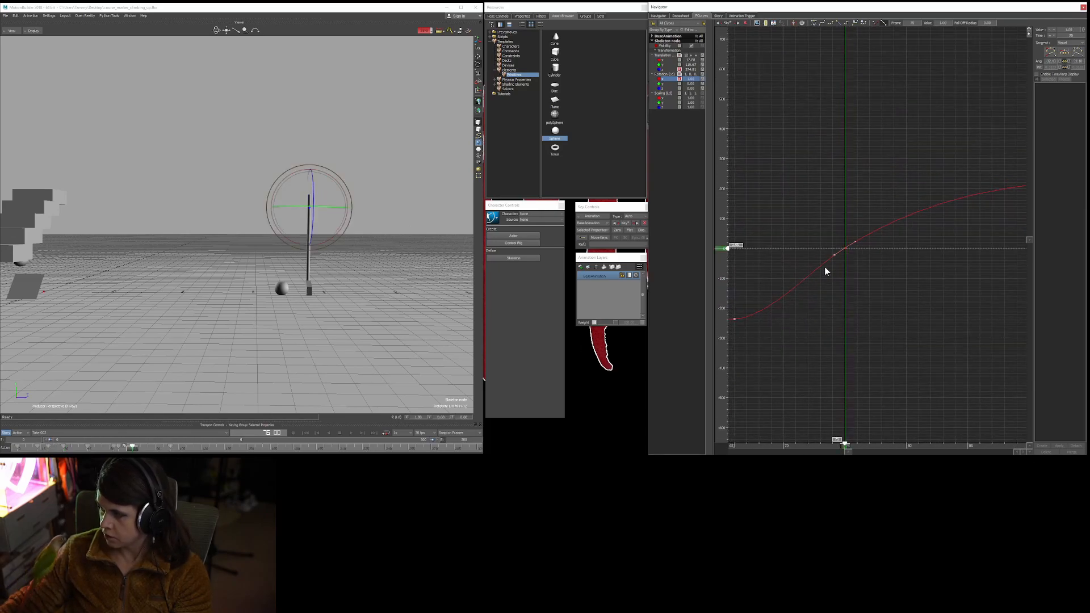
pyautogui.moveTo(726, 251); pyautogui.dragTo(723, 252)
pyautogui.press('Right')
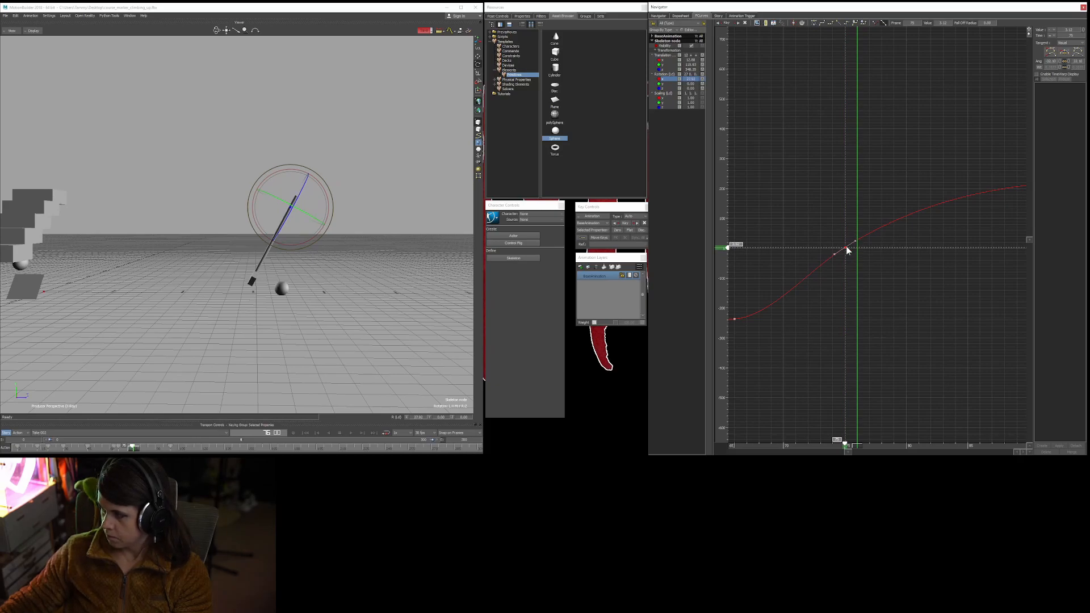
pyautogui.moveTo(846, 247); pyautogui.dragTo(853, 248)
pyautogui.click(882, 206)
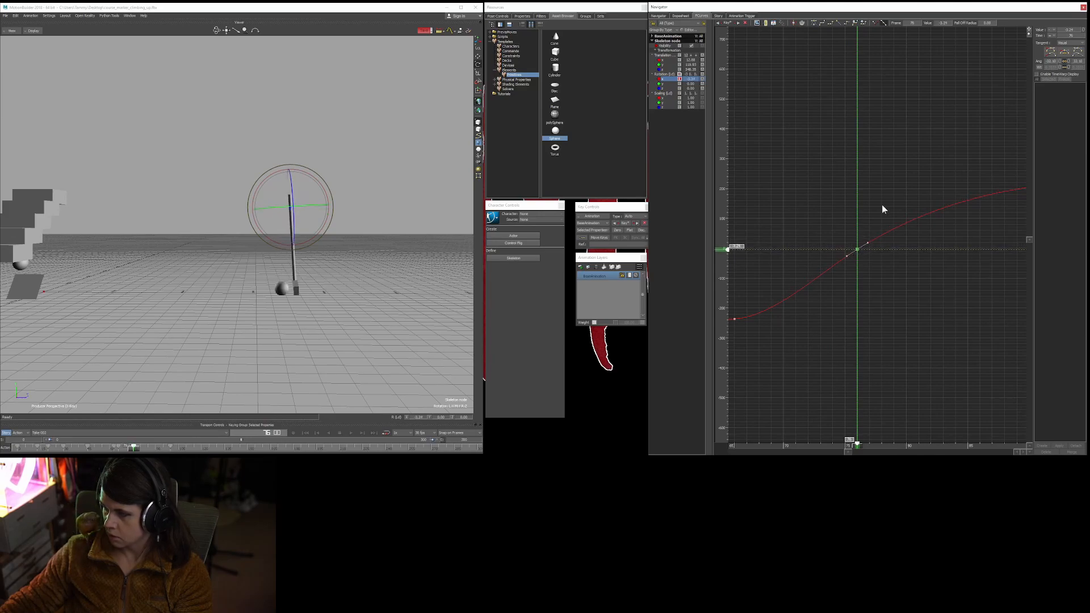
# Adjust the value of the club's X rotation key at the hit so the head meets the ball, and play back the swing.
pyautogui.click(856, 250)
pyautogui.moveTo(858, 254); pyautogui.dragTo(759, 302)
pyautogui.click(886, 233)
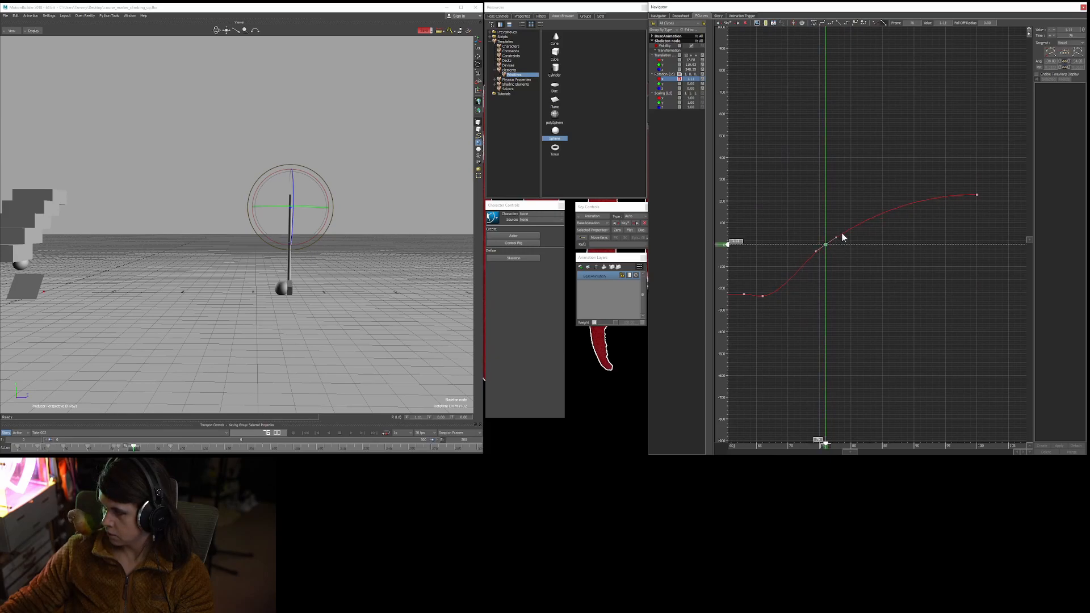
pyautogui.press('space')
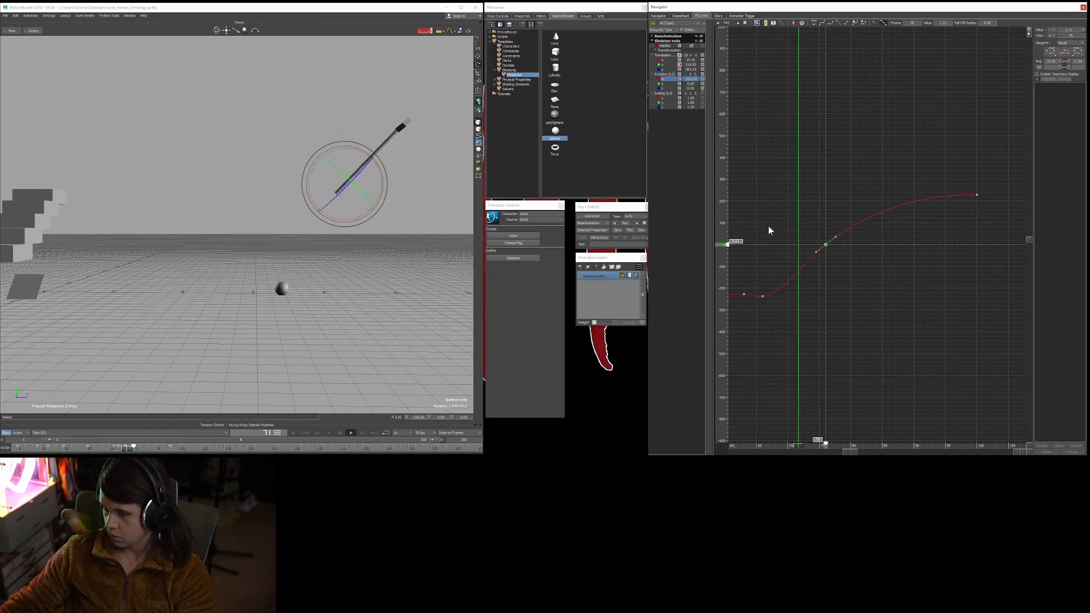
pyautogui.click(390, 246)
pyautogui.keyDown('shift'); pyautogui.moveTo(367, 238); pyautogui.dragTo(392, 259); pyautogui.keyUp('shift')
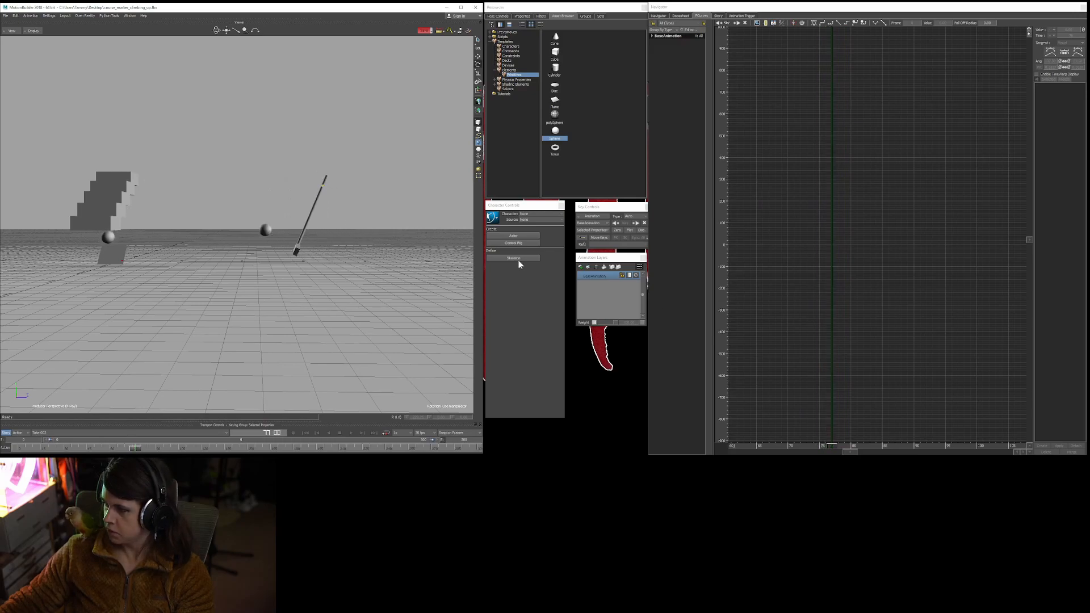
# Select the ball and move its final translation keys a few frames further along the timeline to lengthen the flight.
pyautogui.click(265, 230)
pyautogui.keyDown('shift'); pyautogui.moveTo(887, 274); pyautogui.dragTo(863, 293); pyautogui.keyUp('shift')
pyautogui.click(814, 256)
pyautogui.moveTo(947, 359); pyautogui.dragTo(955, 445)
pyautogui.click(888, 359)
pyautogui.keyDown('ctrl'); pyautogui.moveTo(826, 311); pyautogui.dragTo(864, 262); pyautogui.keyUp('ctrl')
# Soften the slopes of the Z and Y translation tangents at the ball's launch key.
pyautogui.click(765, 150)
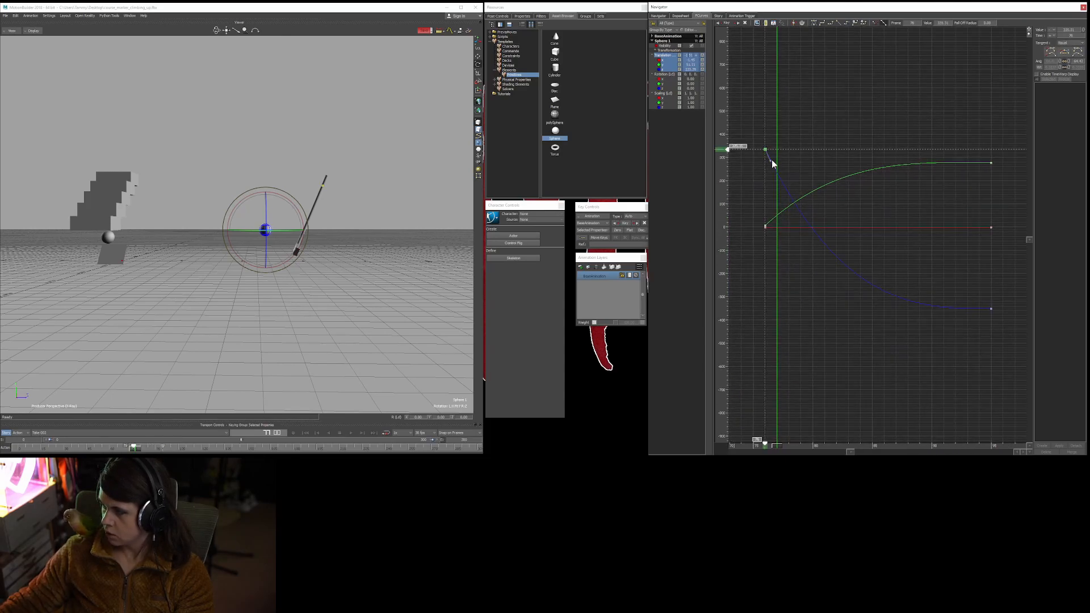
pyautogui.moveTo(771, 160); pyautogui.dragTo(772, 161)
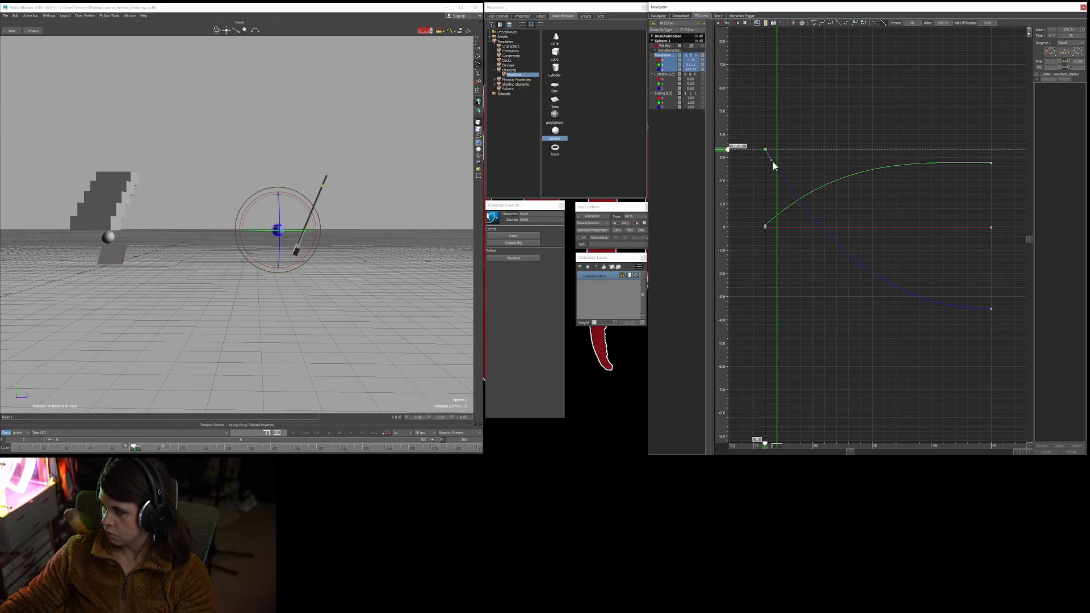
pyautogui.click(765, 226)
pyautogui.moveTo(775, 221); pyautogui.dragTo(778, 220)
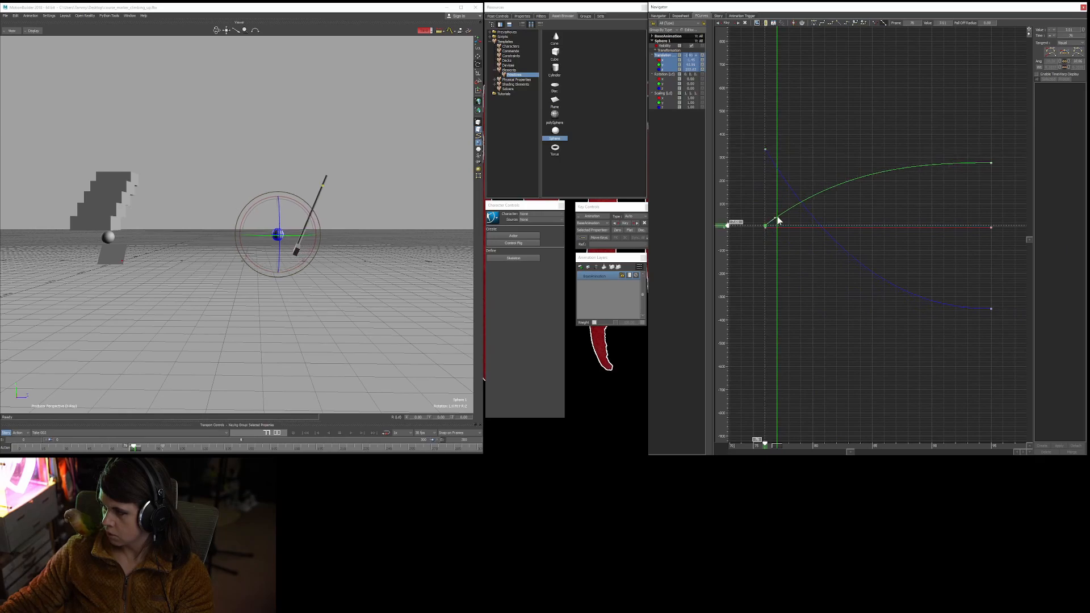
# Deselect the ball and play back the full animation from several camera angles to review the club's swing and both balls' motion.
pyautogui.press('space')
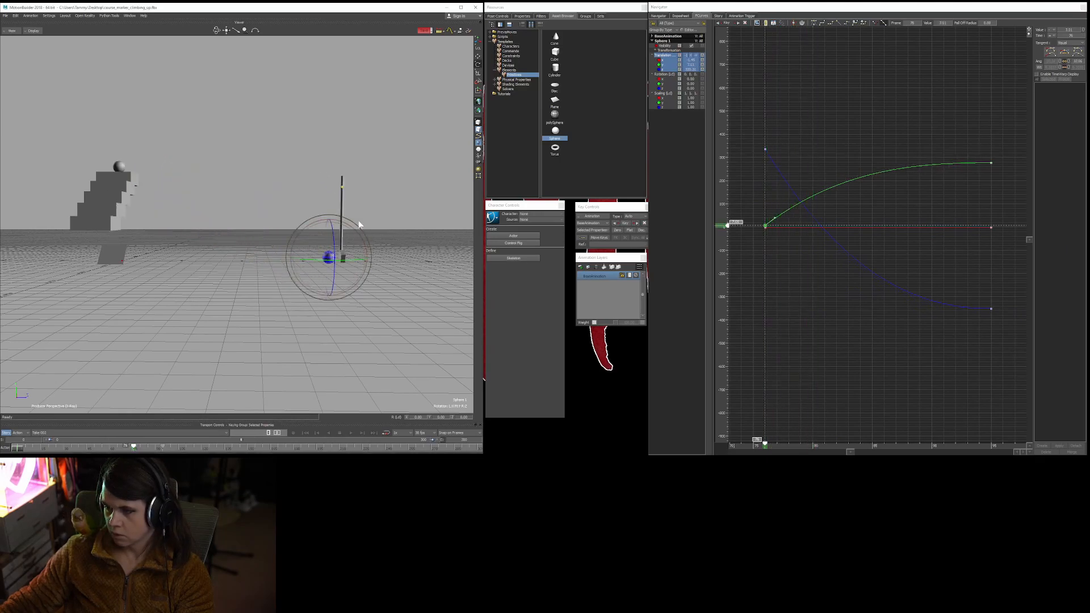
pyautogui.click(384, 223)
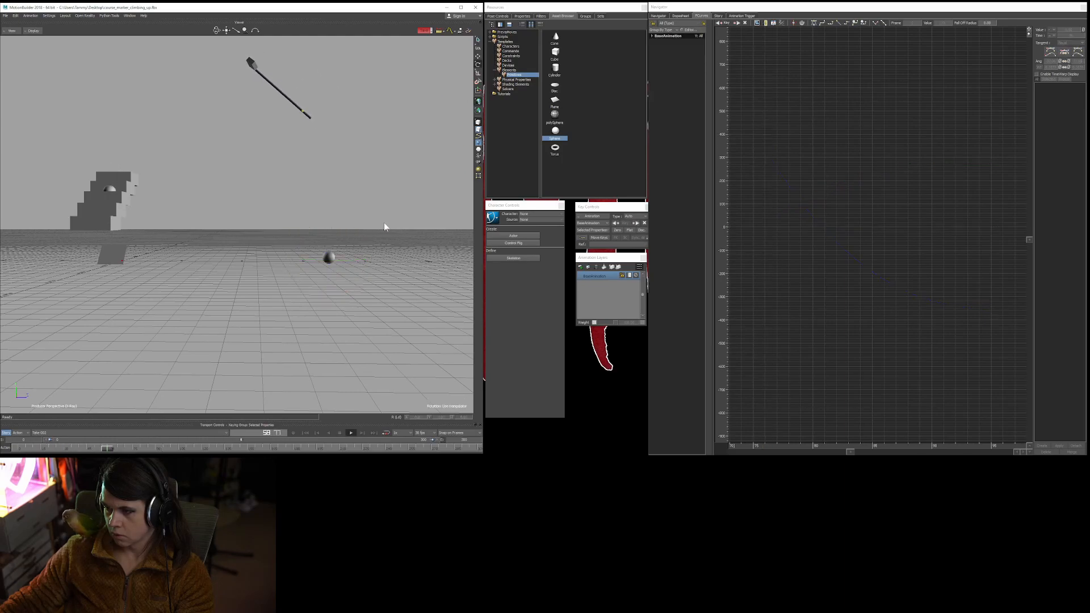
pyautogui.keyDown('ctrl'); pyautogui.keyDown('shift'); pyautogui.moveTo(386, 228); pyautogui.dragTo(328, 313); pyautogui.keyUp('shift'); pyautogui.keyUp('ctrl')
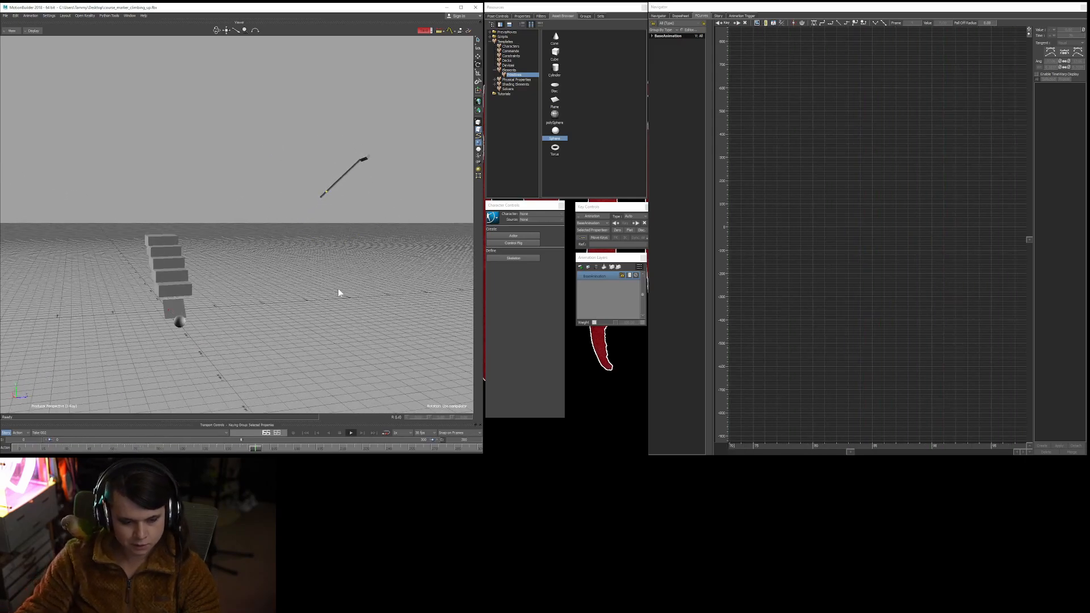
pyautogui.press('Home')
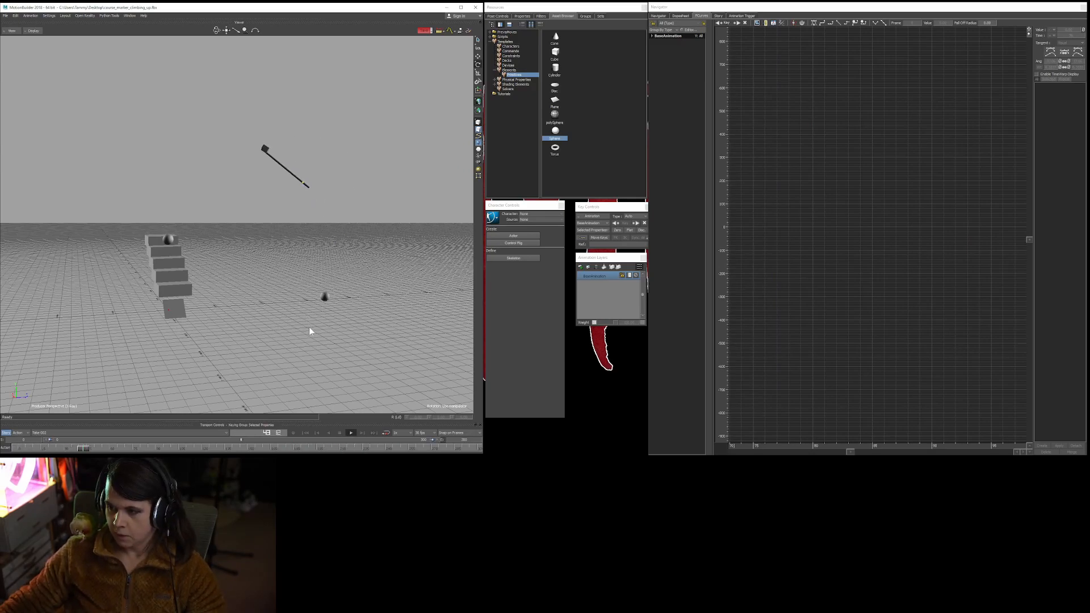
pyautogui.keyDown('ctrl'); pyautogui.keyDown('shift'); pyautogui.moveTo(359, 344); pyautogui.dragTo(347, 294); pyautogui.keyUp('shift'); pyautogui.keyUp('ctrl')
pyautogui.press('Home')
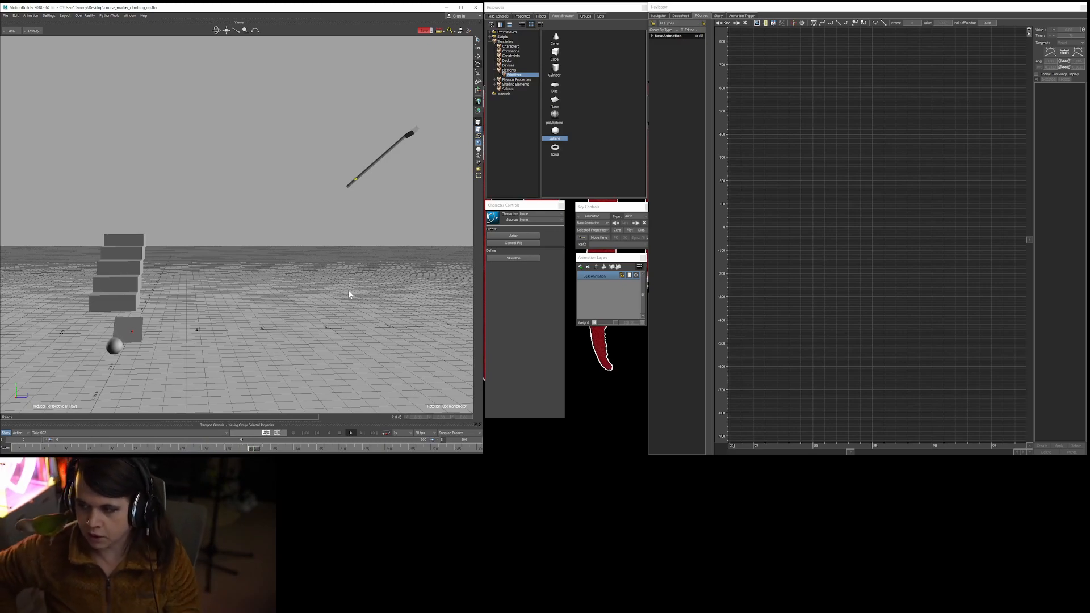
pyautogui.press('Home')
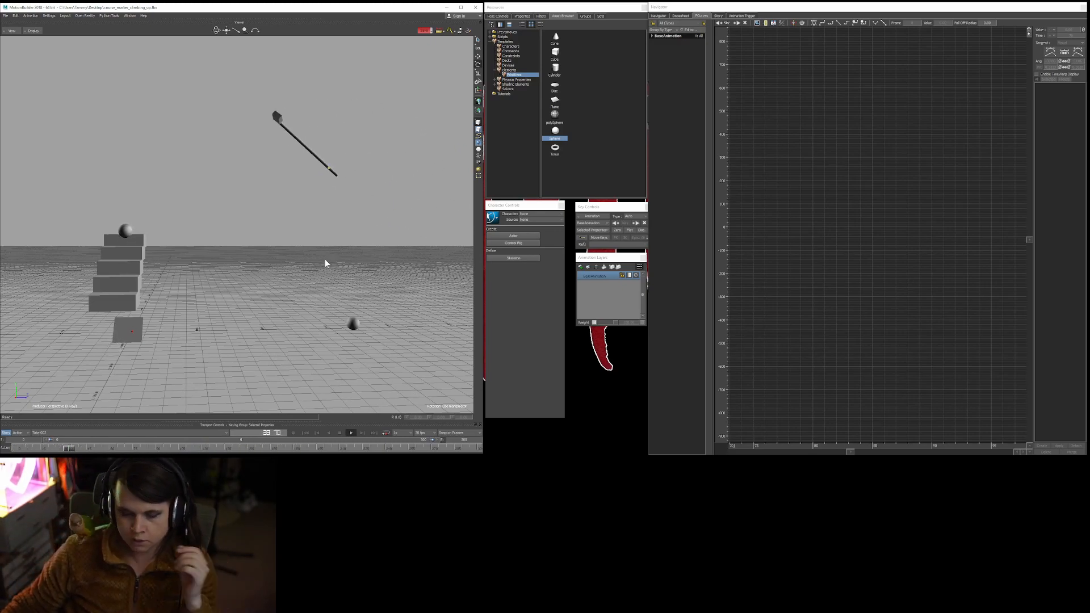
pyautogui.press('Home')
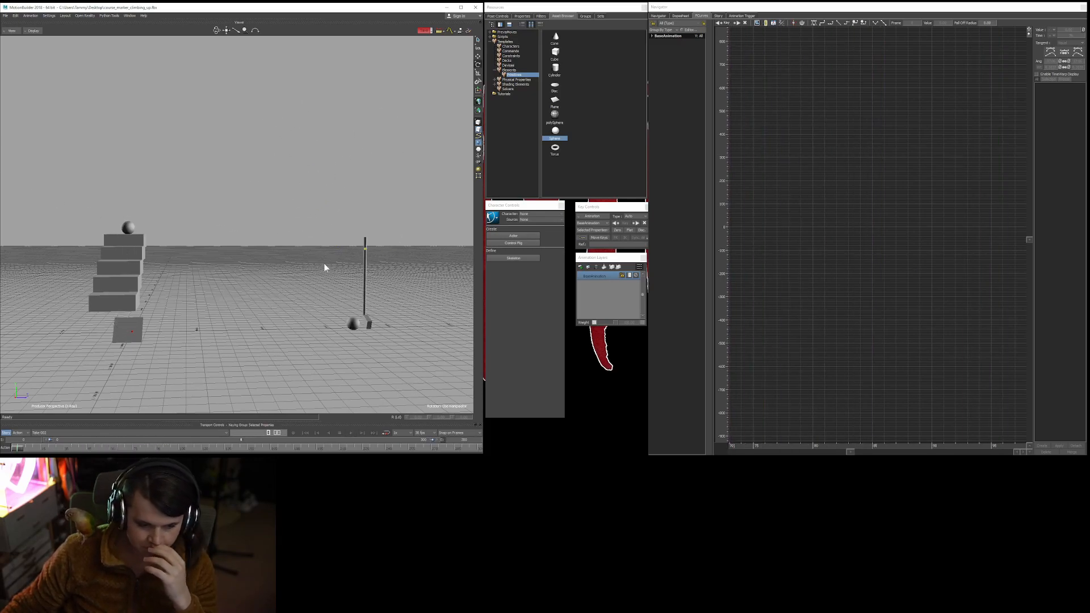
pyautogui.press('space')
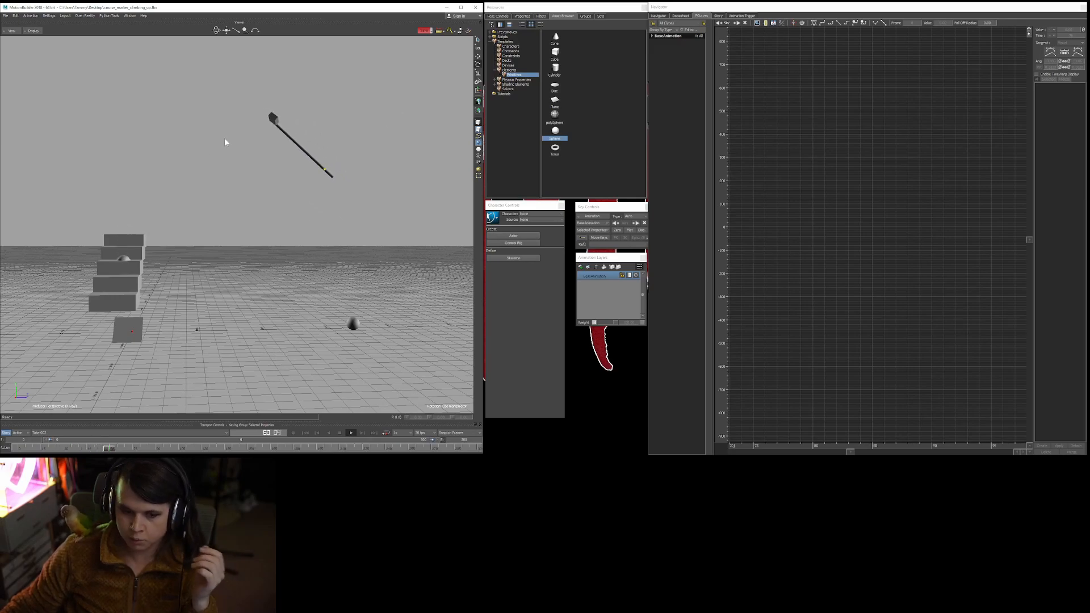
pyautogui.press('Home')
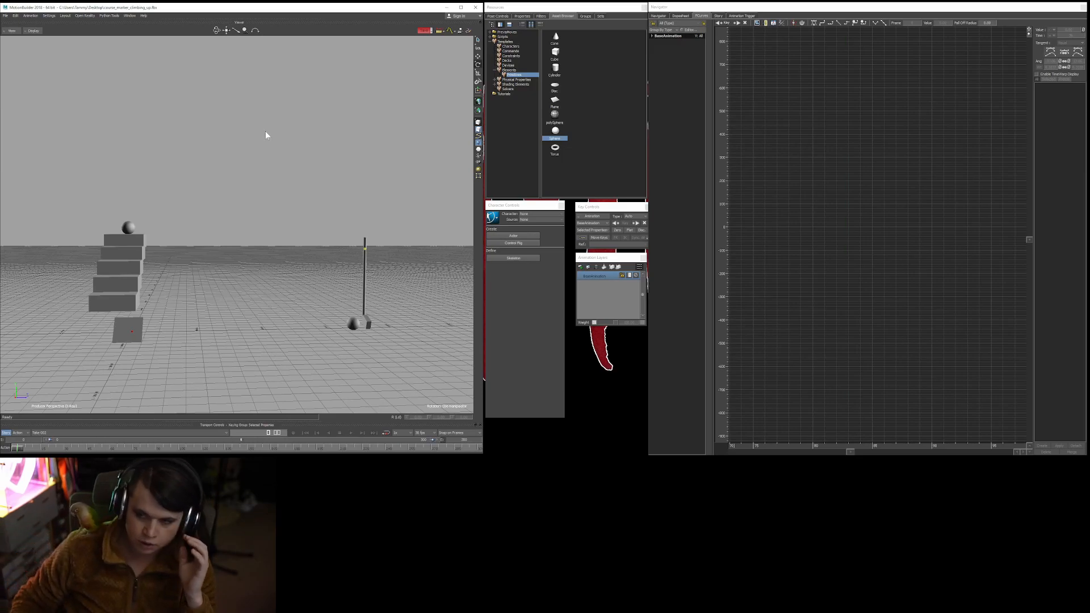
pyautogui.press('space')
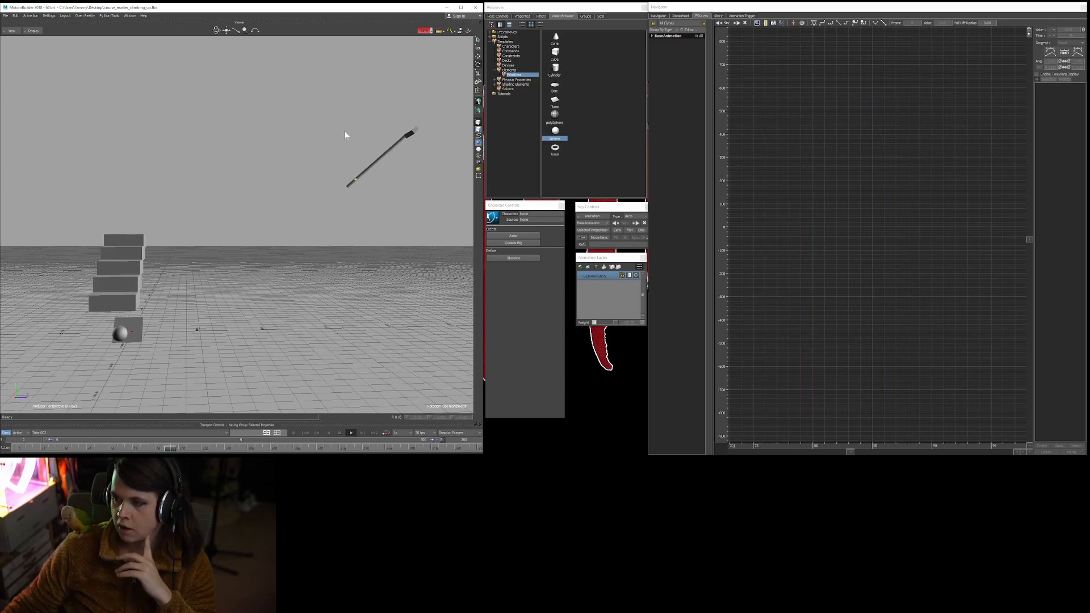
pyautogui.keyDown('shift'); pyautogui.moveTo(351, 218); pyautogui.dragTo(293, 210); pyautogui.keyUp('shift')
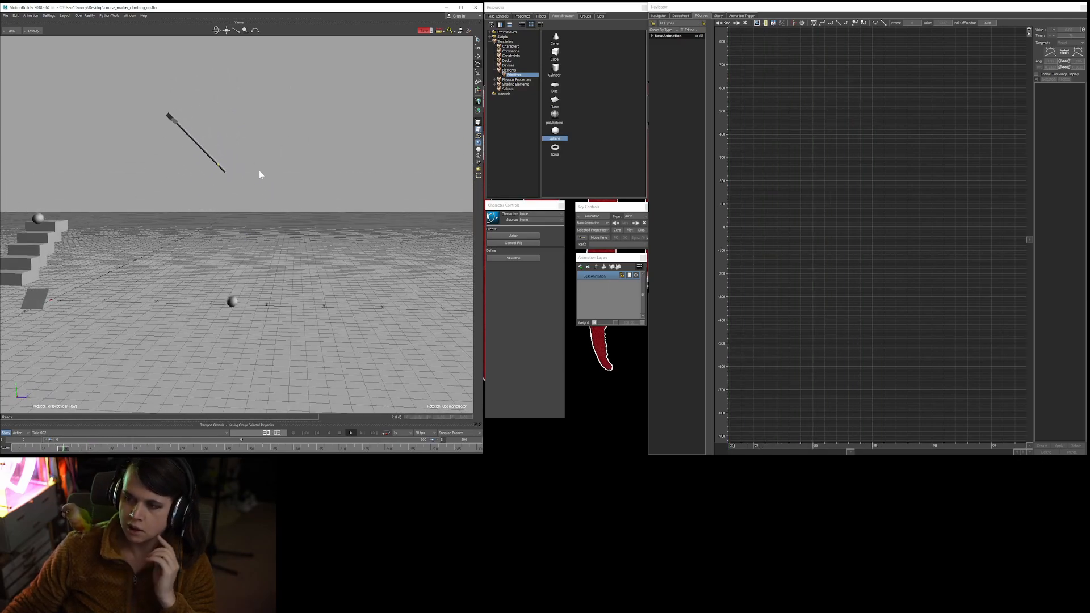
pyautogui.keyDown('ctrl'); pyautogui.keyDown('shift'); pyautogui.moveTo(274, 214); pyautogui.dragTo(279, 213); pyautogui.keyUp('shift'); pyautogui.keyUp('ctrl')
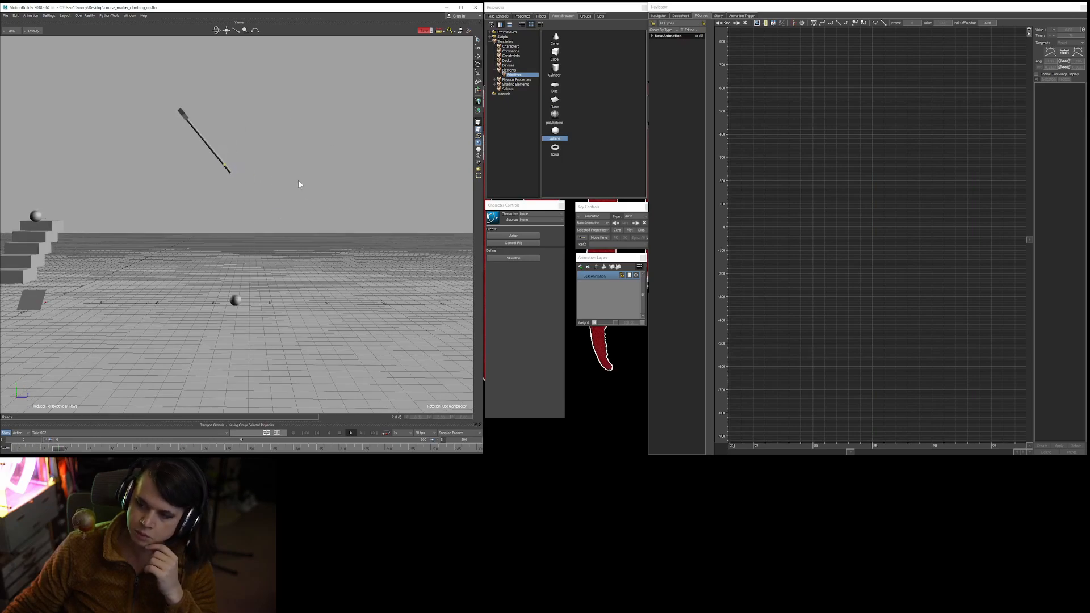
pyautogui.keyDown('ctrl'); pyautogui.keyDown('shift'); pyautogui.moveTo(268, 183); pyautogui.dragTo(275, 248); pyautogui.keyUp('shift'); pyautogui.keyUp('ctrl')
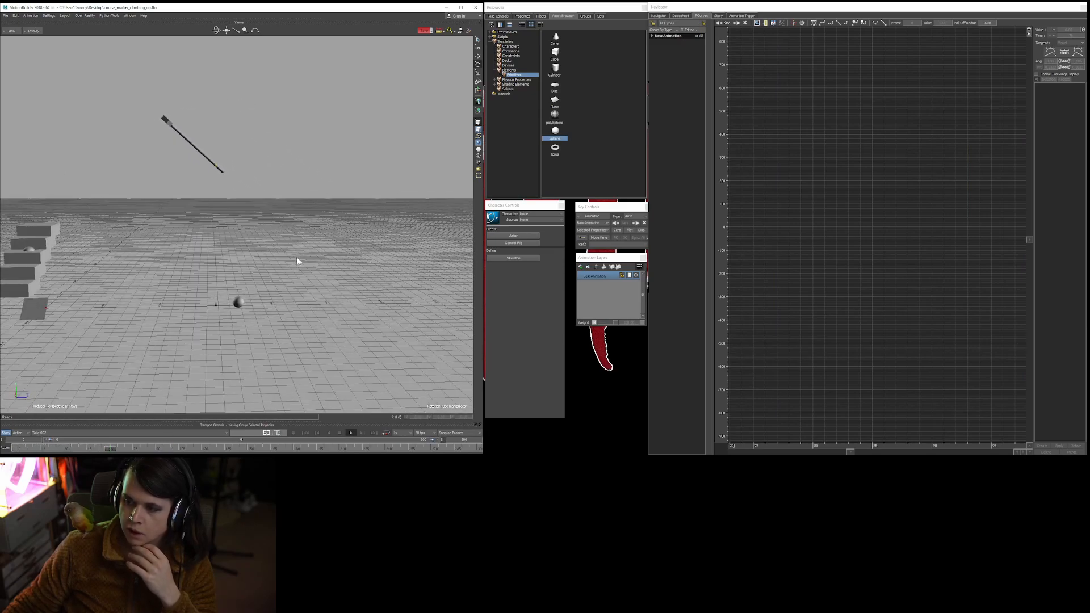
pyautogui.keyDown('ctrl'); pyautogui.keyDown('shift'); pyautogui.moveTo(289, 212); pyautogui.dragTo(277, 271); pyautogui.keyUp('shift'); pyautogui.keyUp('ctrl')
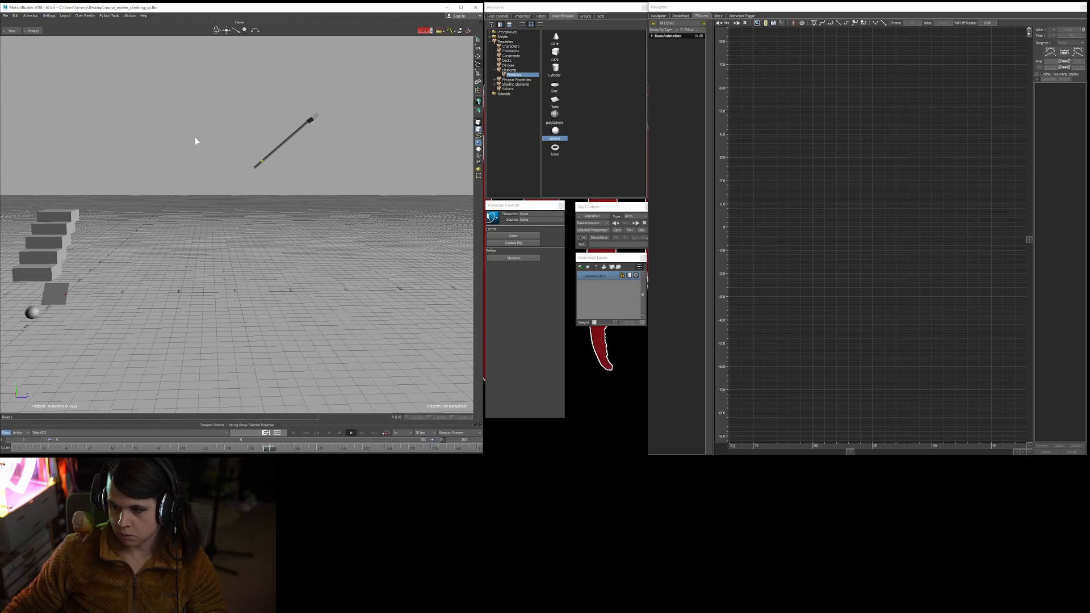
# Save the scene to its existing file.
pyautogui.click(5, 16)
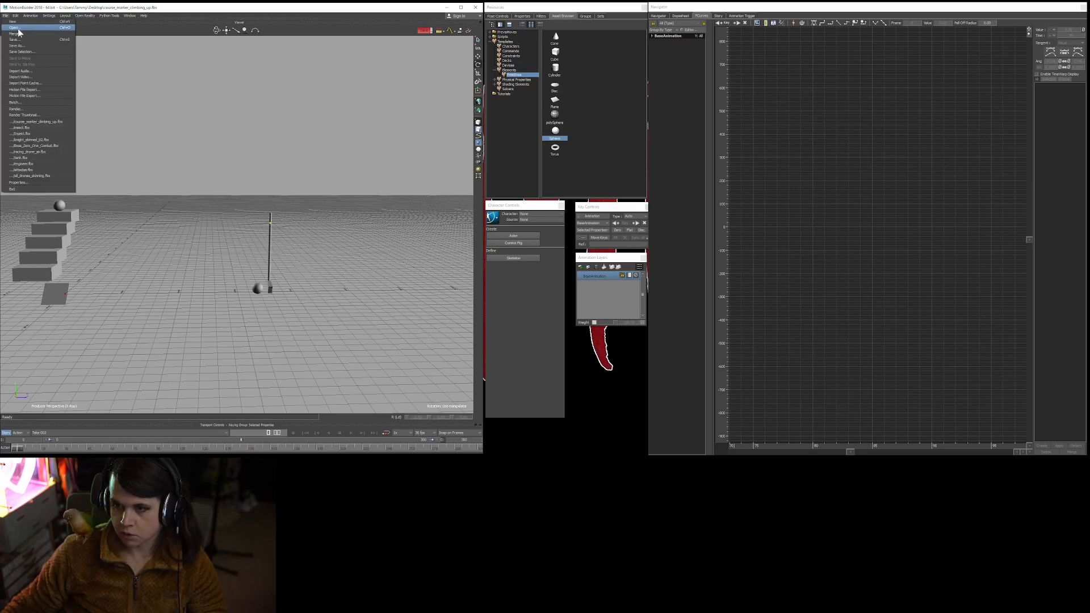
pyautogui.click(18, 39)
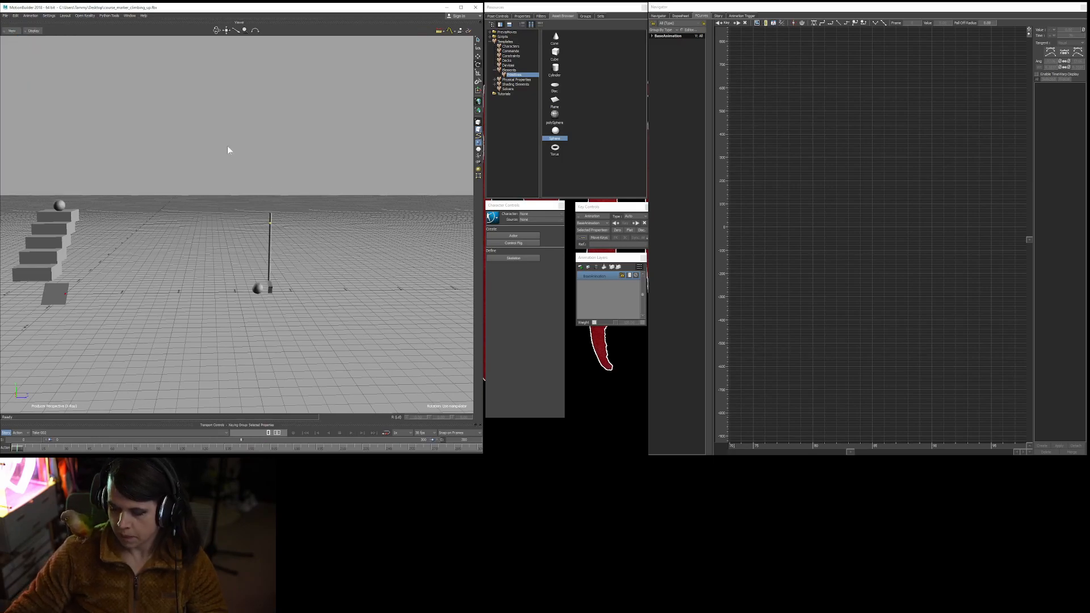